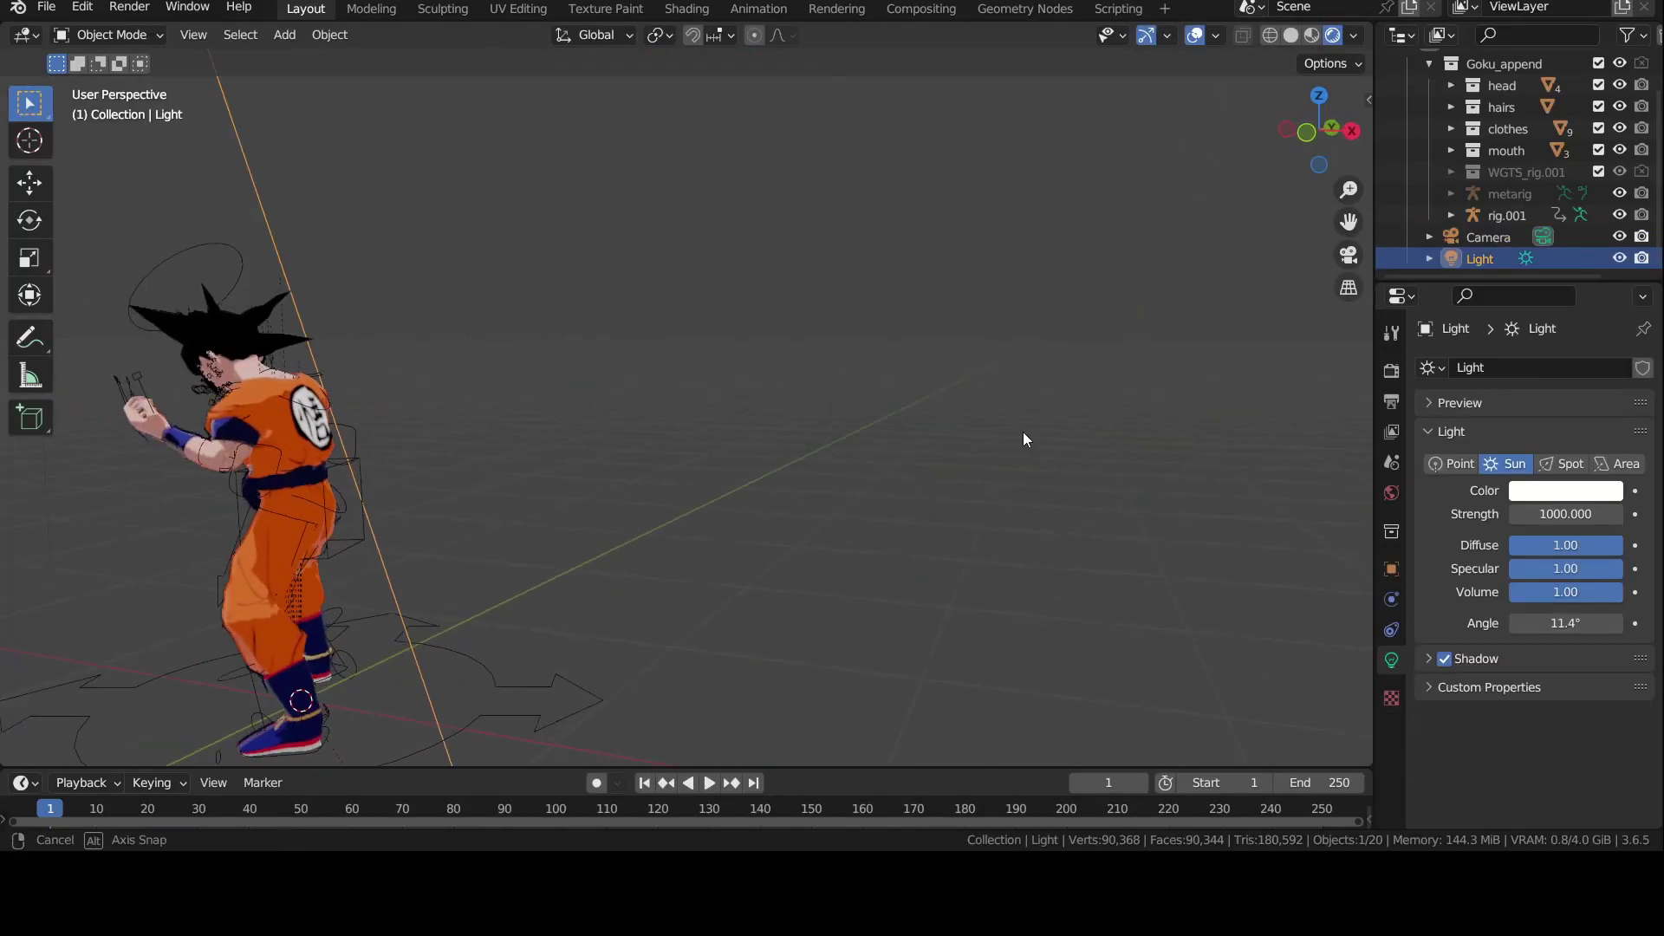
Step: Examine the Goku character from several angles, including a close view of the legs and boots
middle_drag(1023, 431, 763, 368)
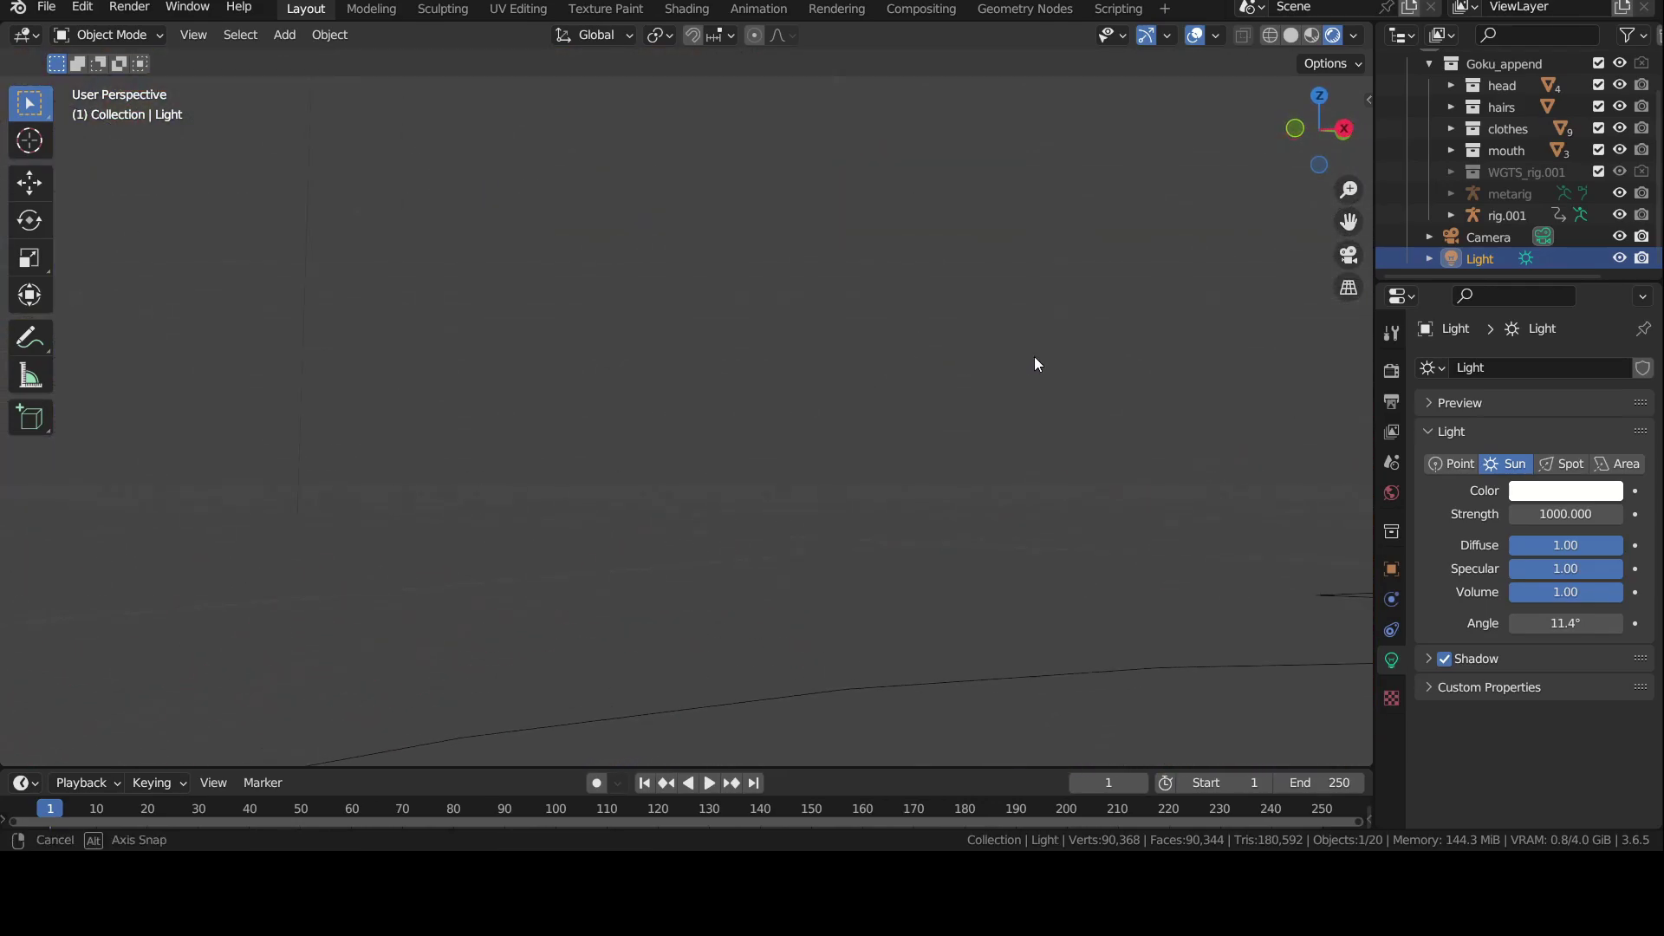
mouse_move(1034, 364)
middle_down()
mouse_move(35, 386)
mouse_move(1288, 388)
mouse_move(914, 324)
mouse_move(863, 641)
middle_up()
shift+middle_drag(792, 235, 795, 628)
shift+middle_drag(816, 482, 829, 728)
scroll(807, 424, down, 4)
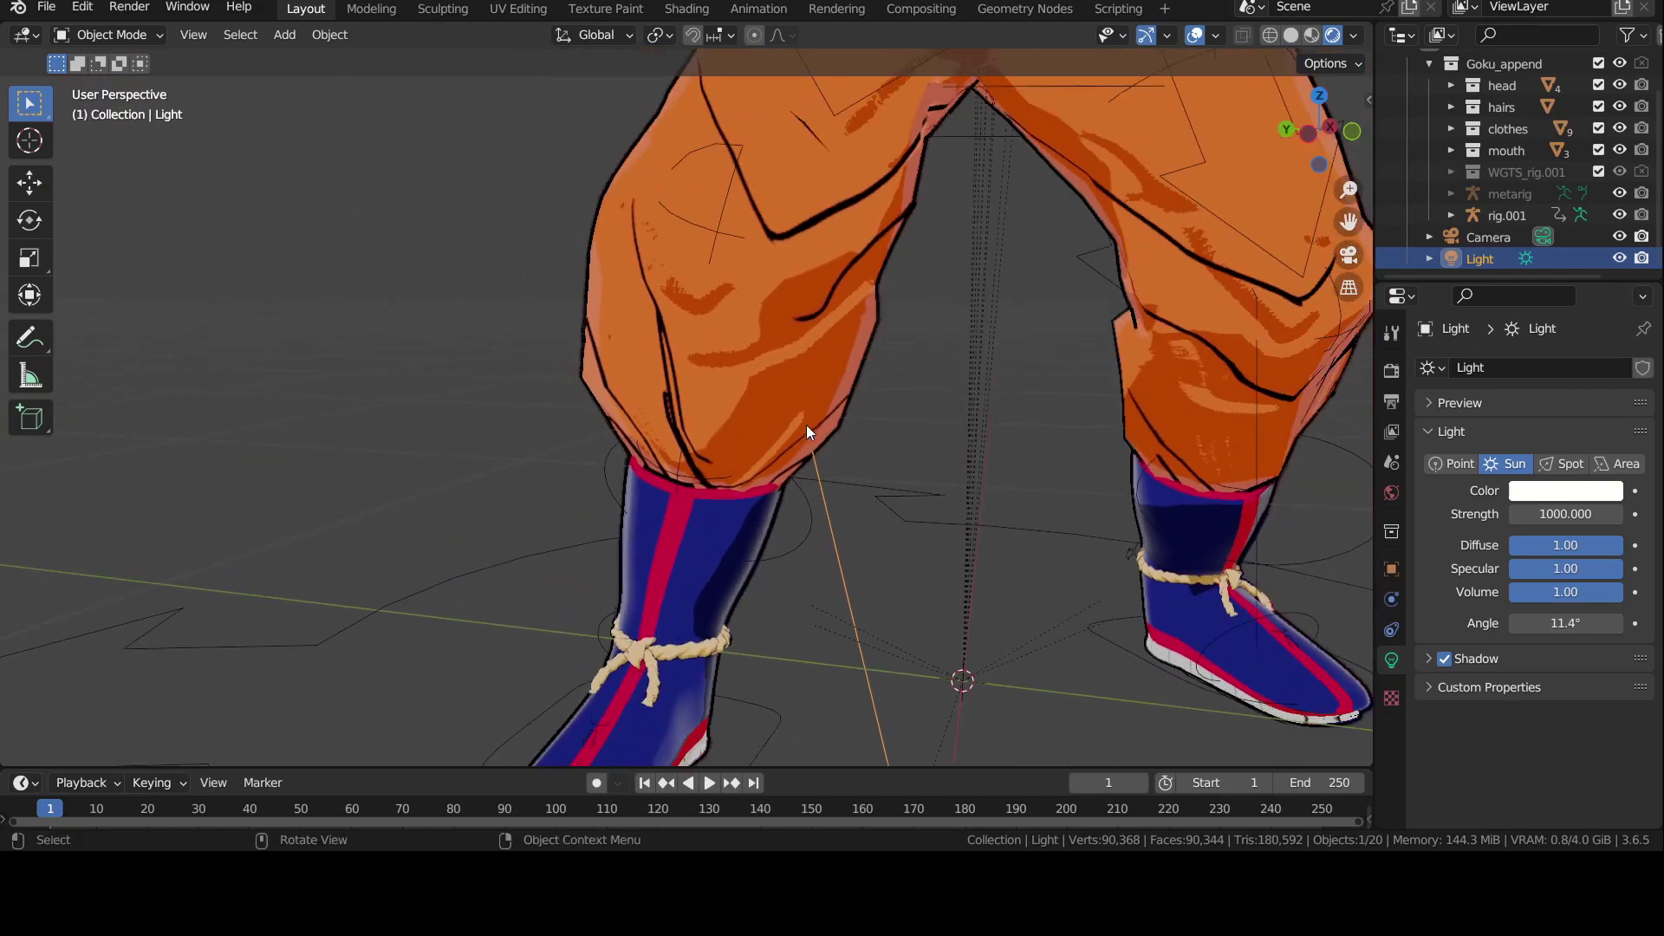
middle_drag(806, 425, 774, 284)
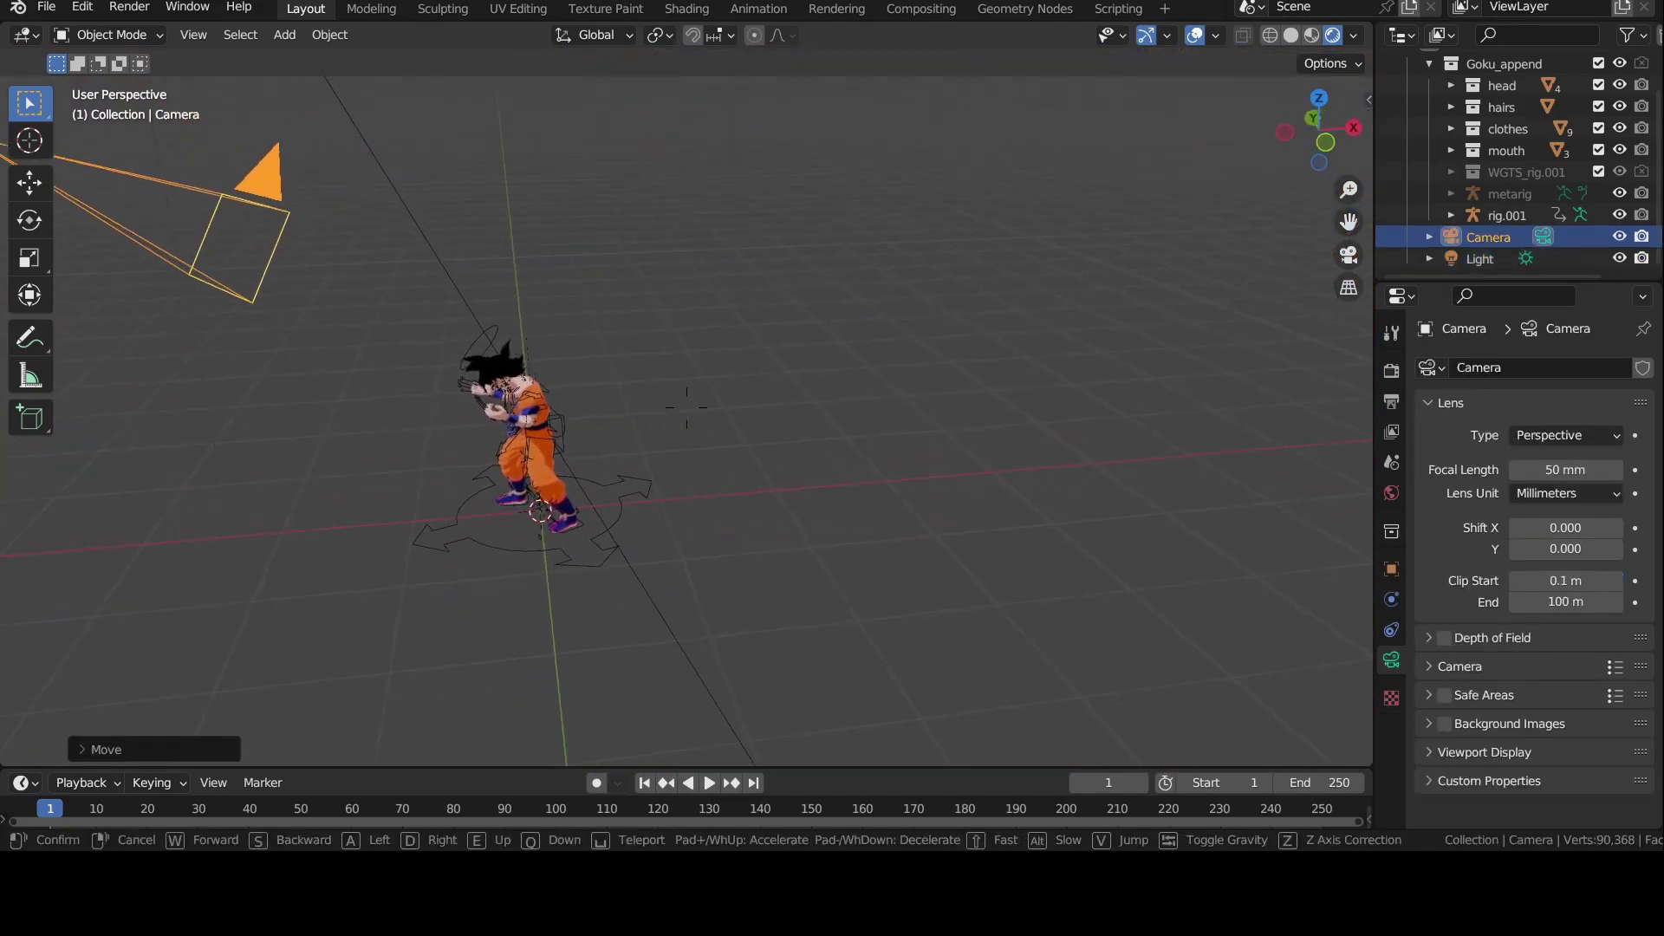
Step: Look through the scene camera and fly it in toward Goku's legs and back out to frame the figure from the front
key(a)
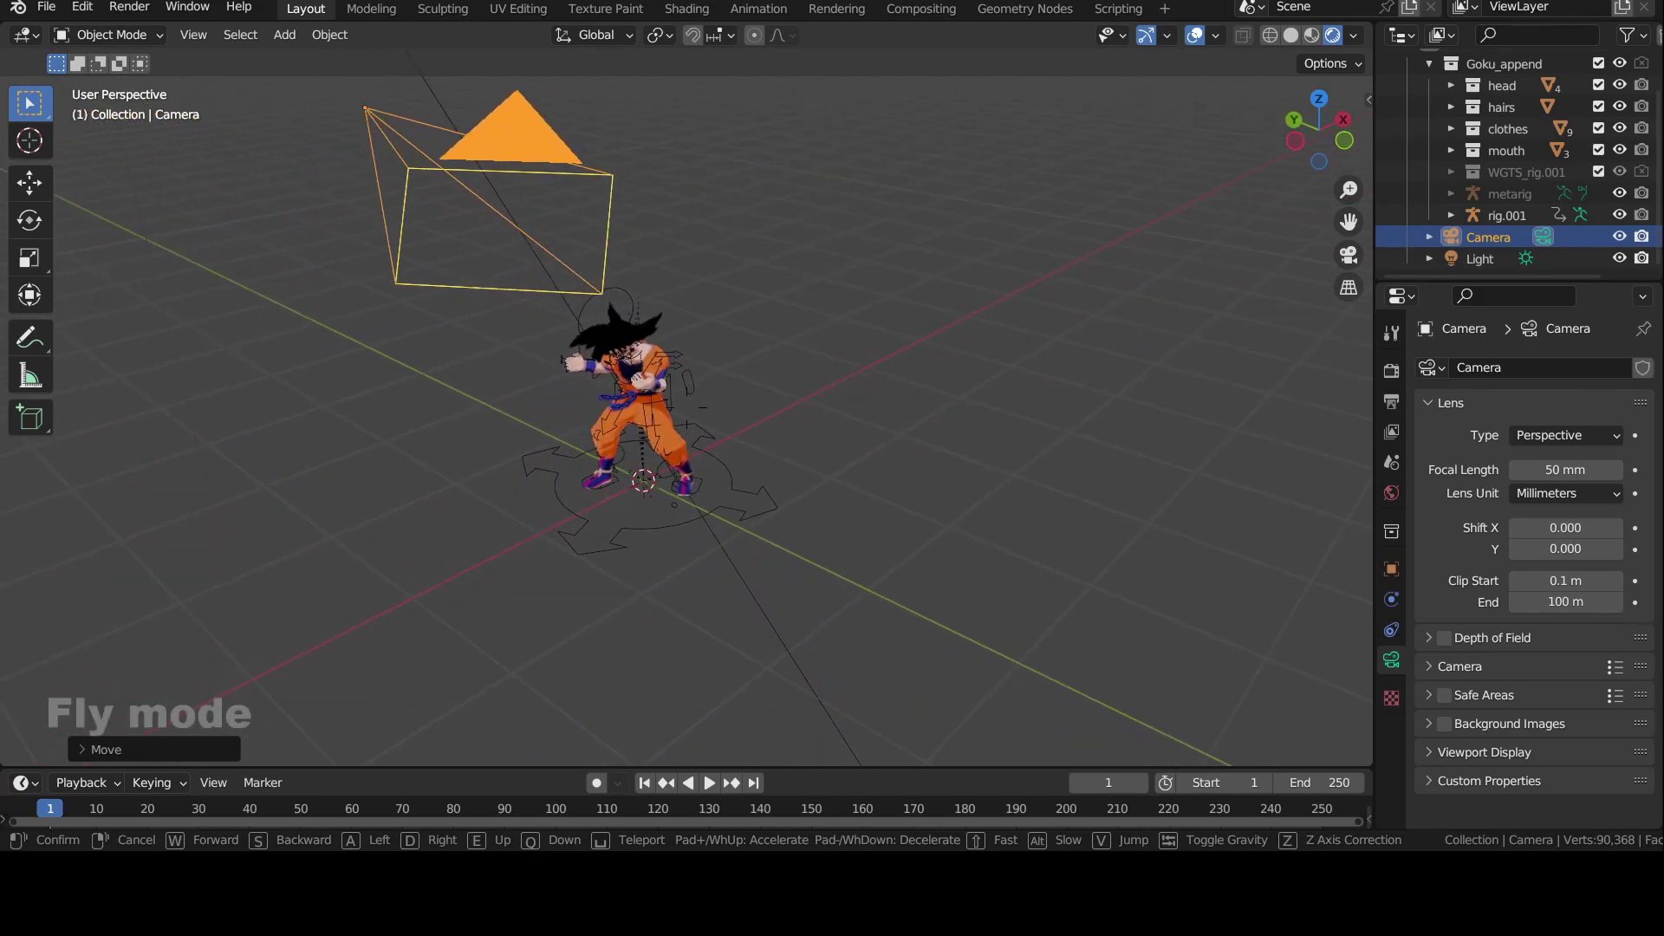
key(Escape)
key(KP_0)
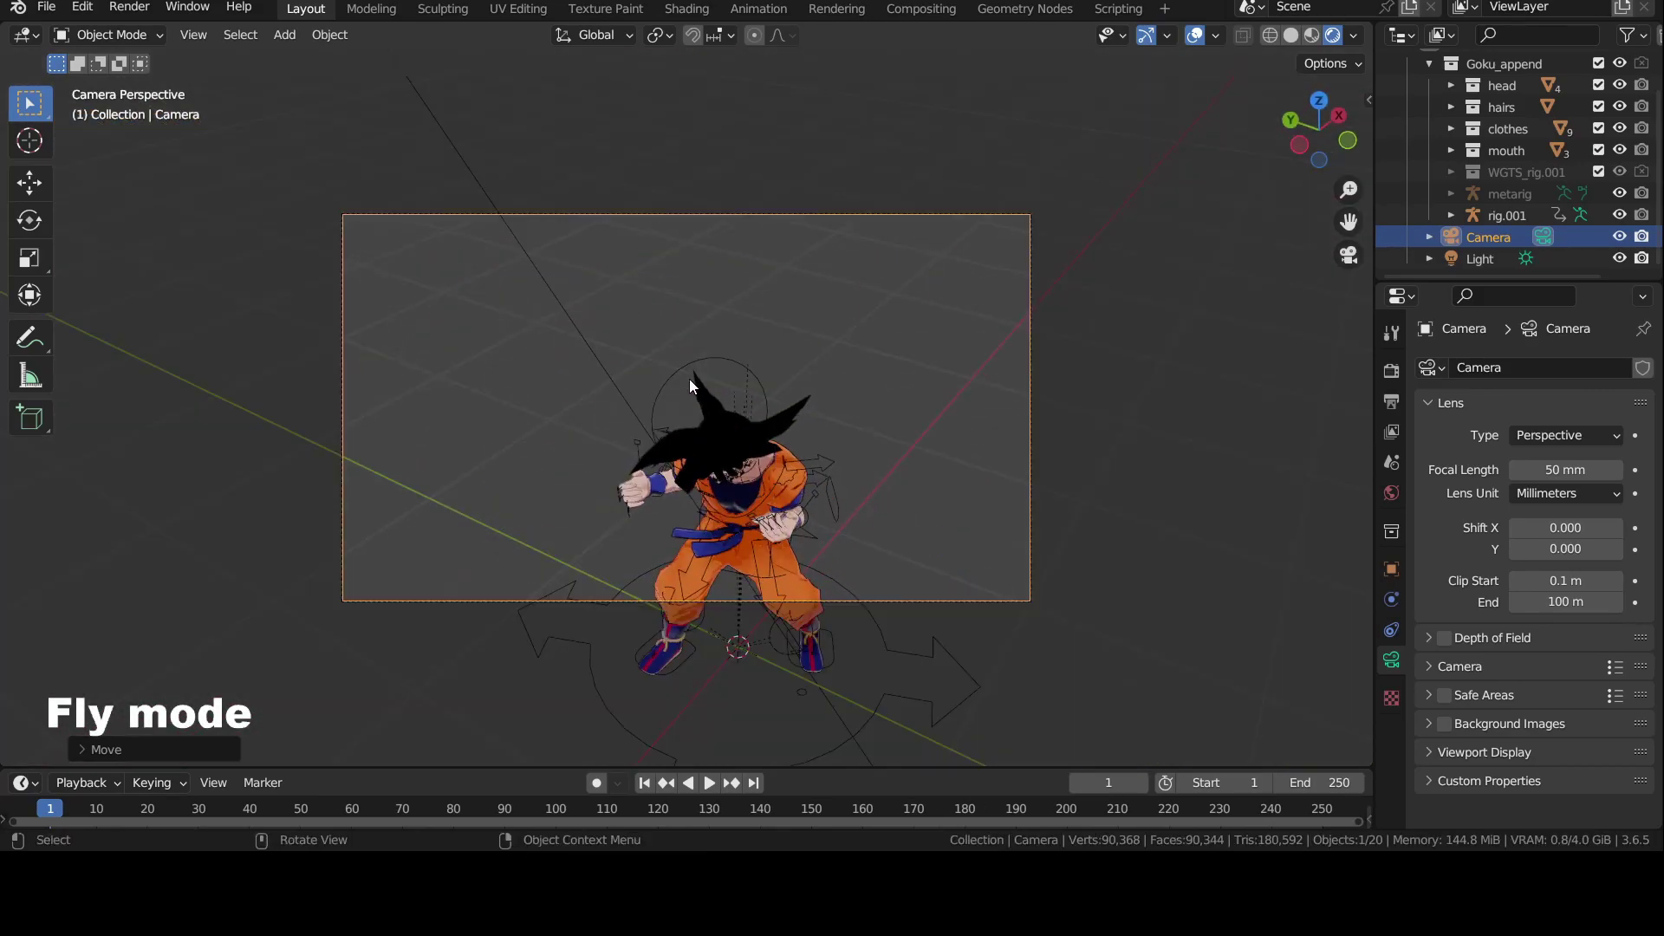
key(shift+grave)
key(w)
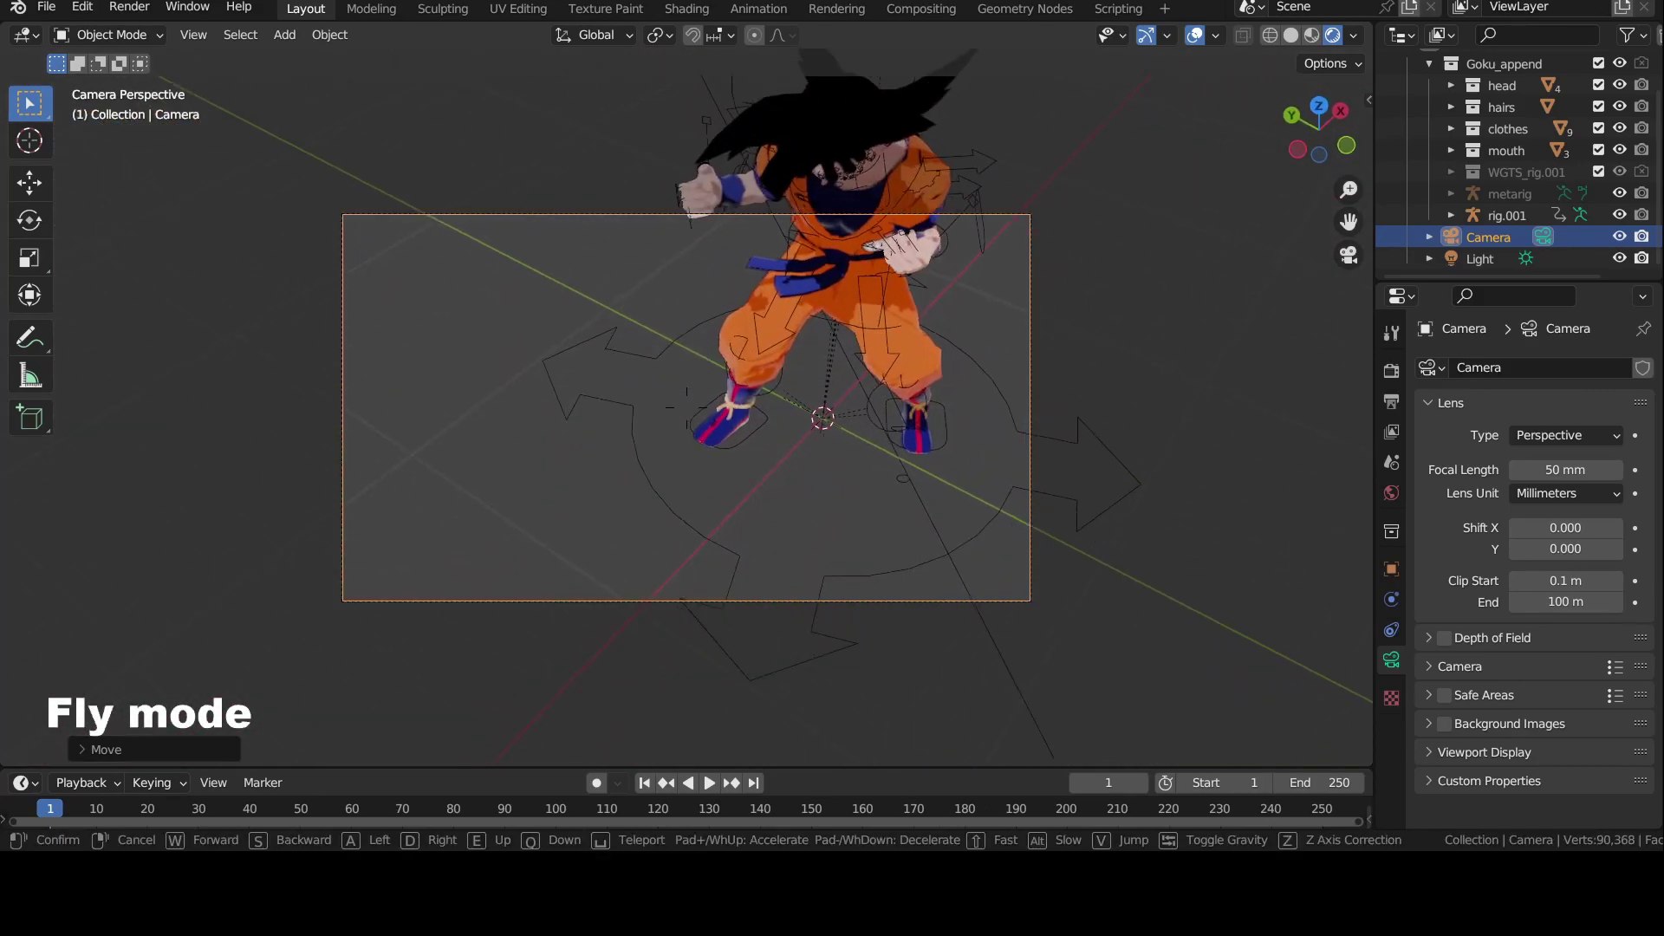
key(w)
key(s)
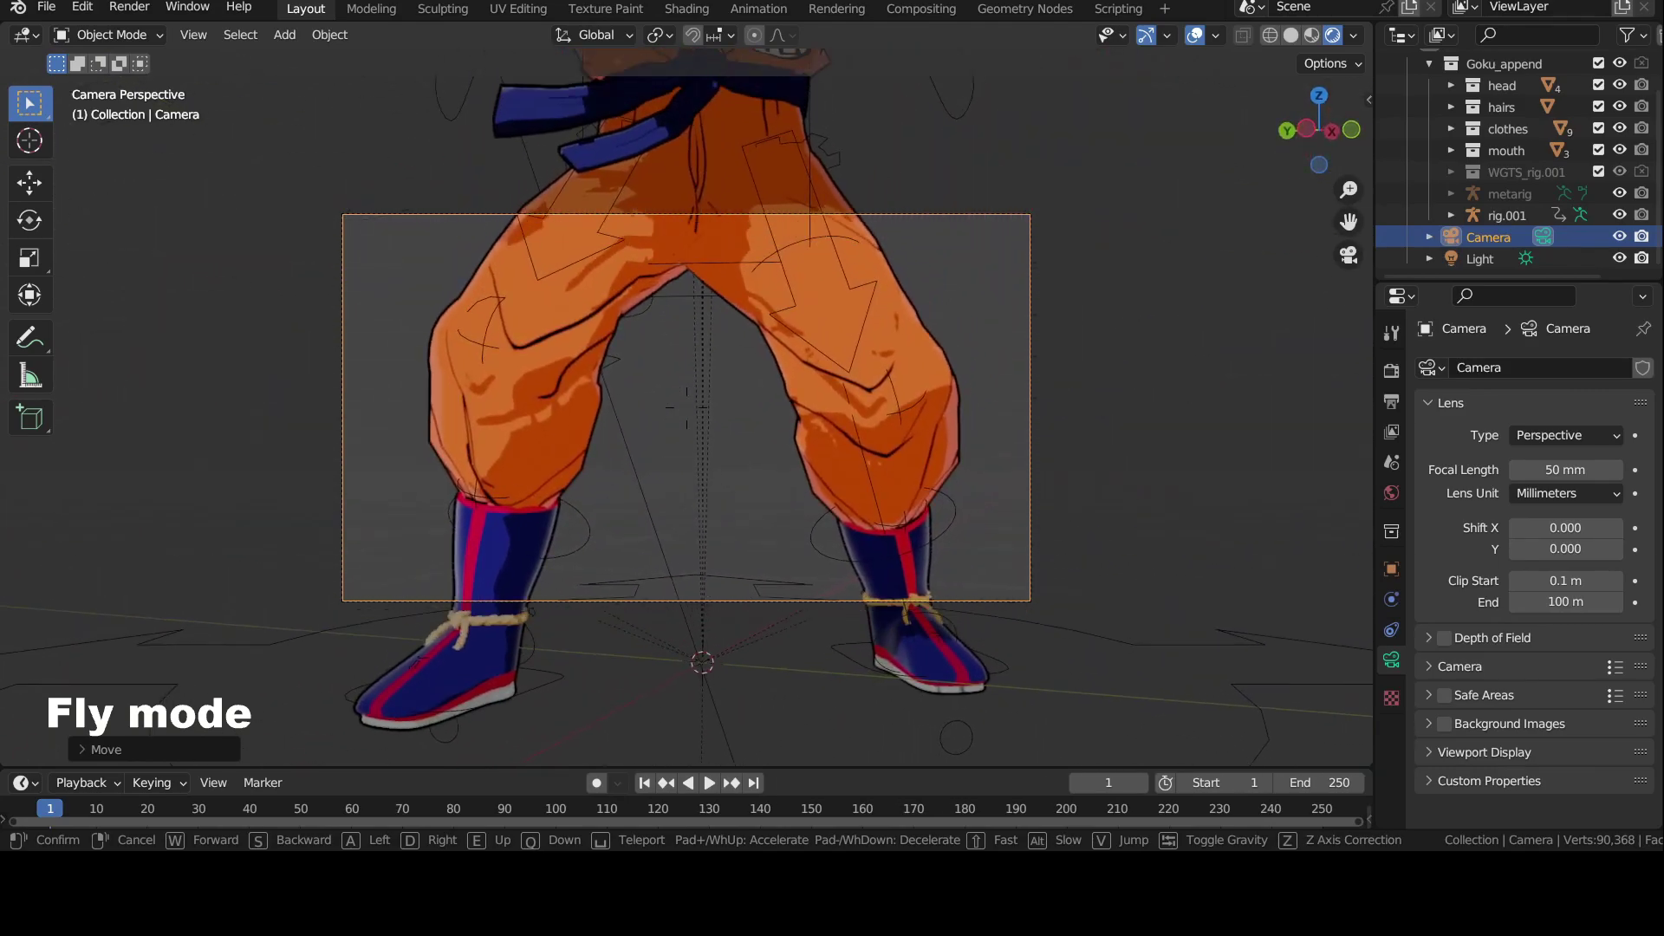
key(s)
key(e)
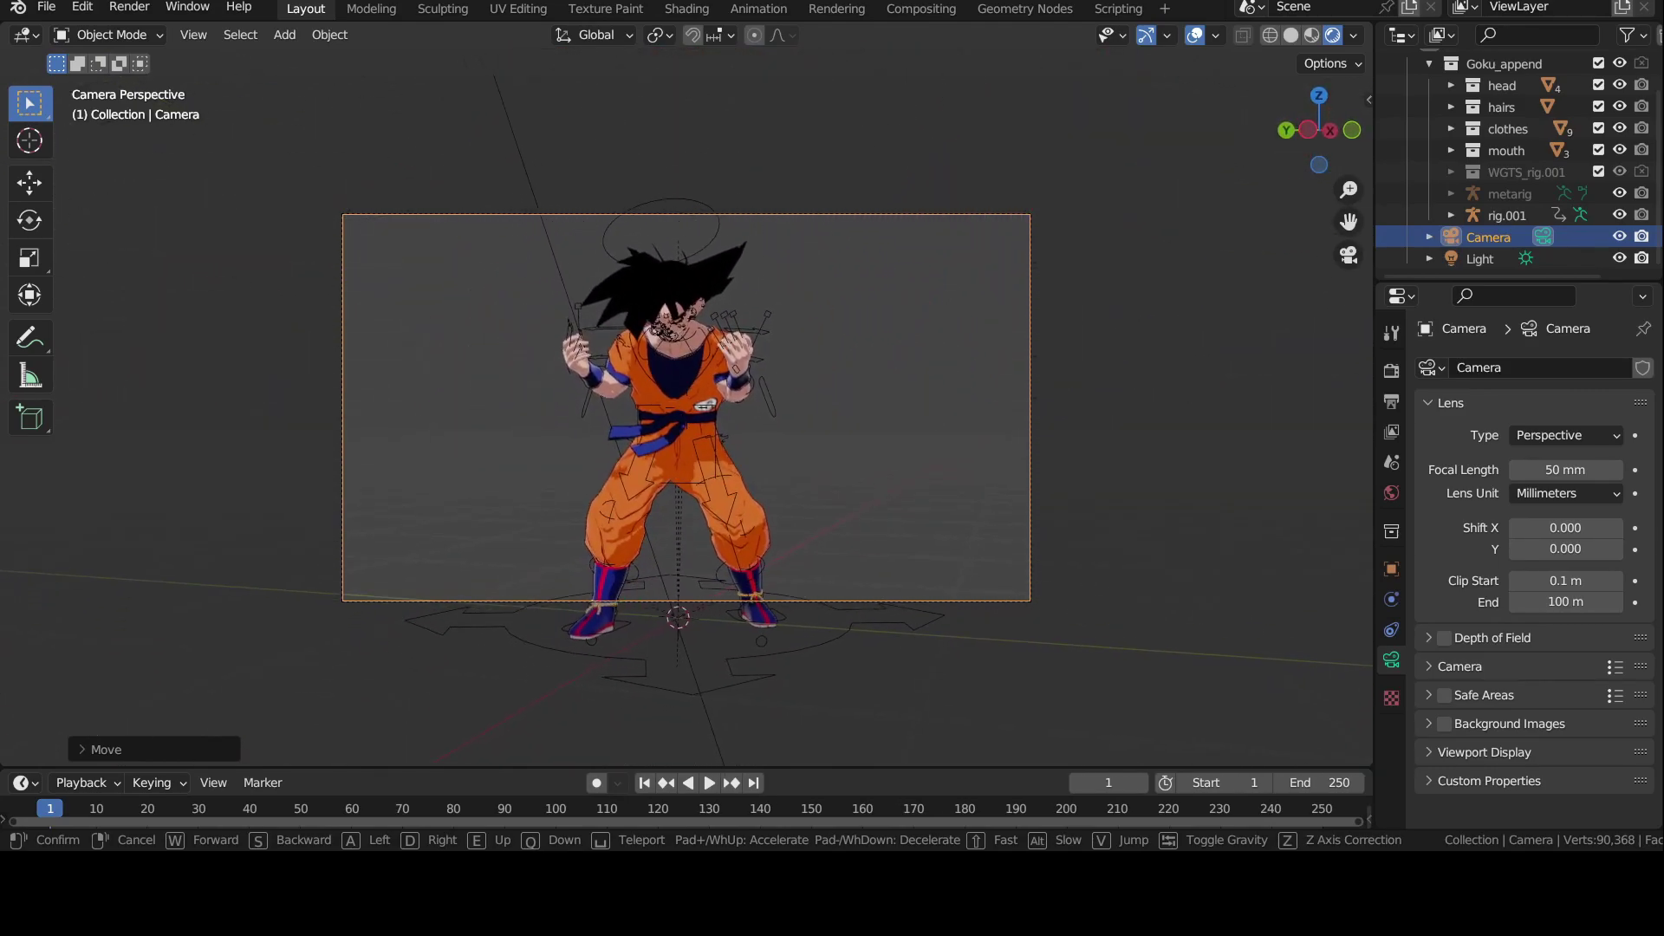
Step: Fly the camera in a circle around Goku, raising it above the character and lowering it again
key(d)
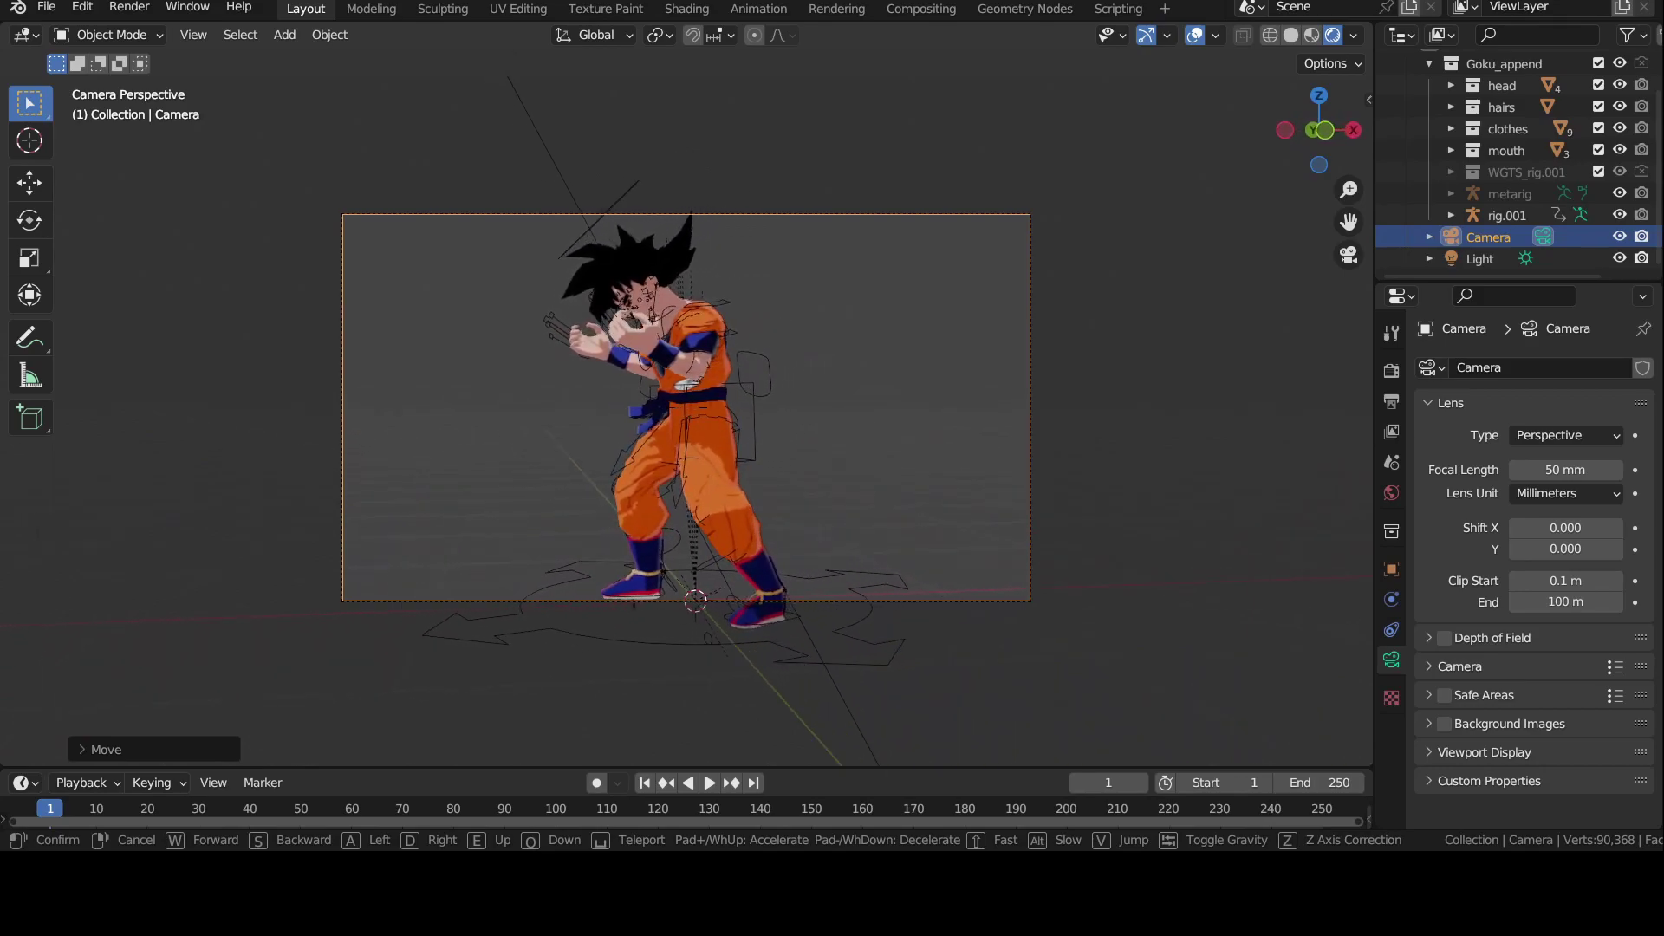
key(d)
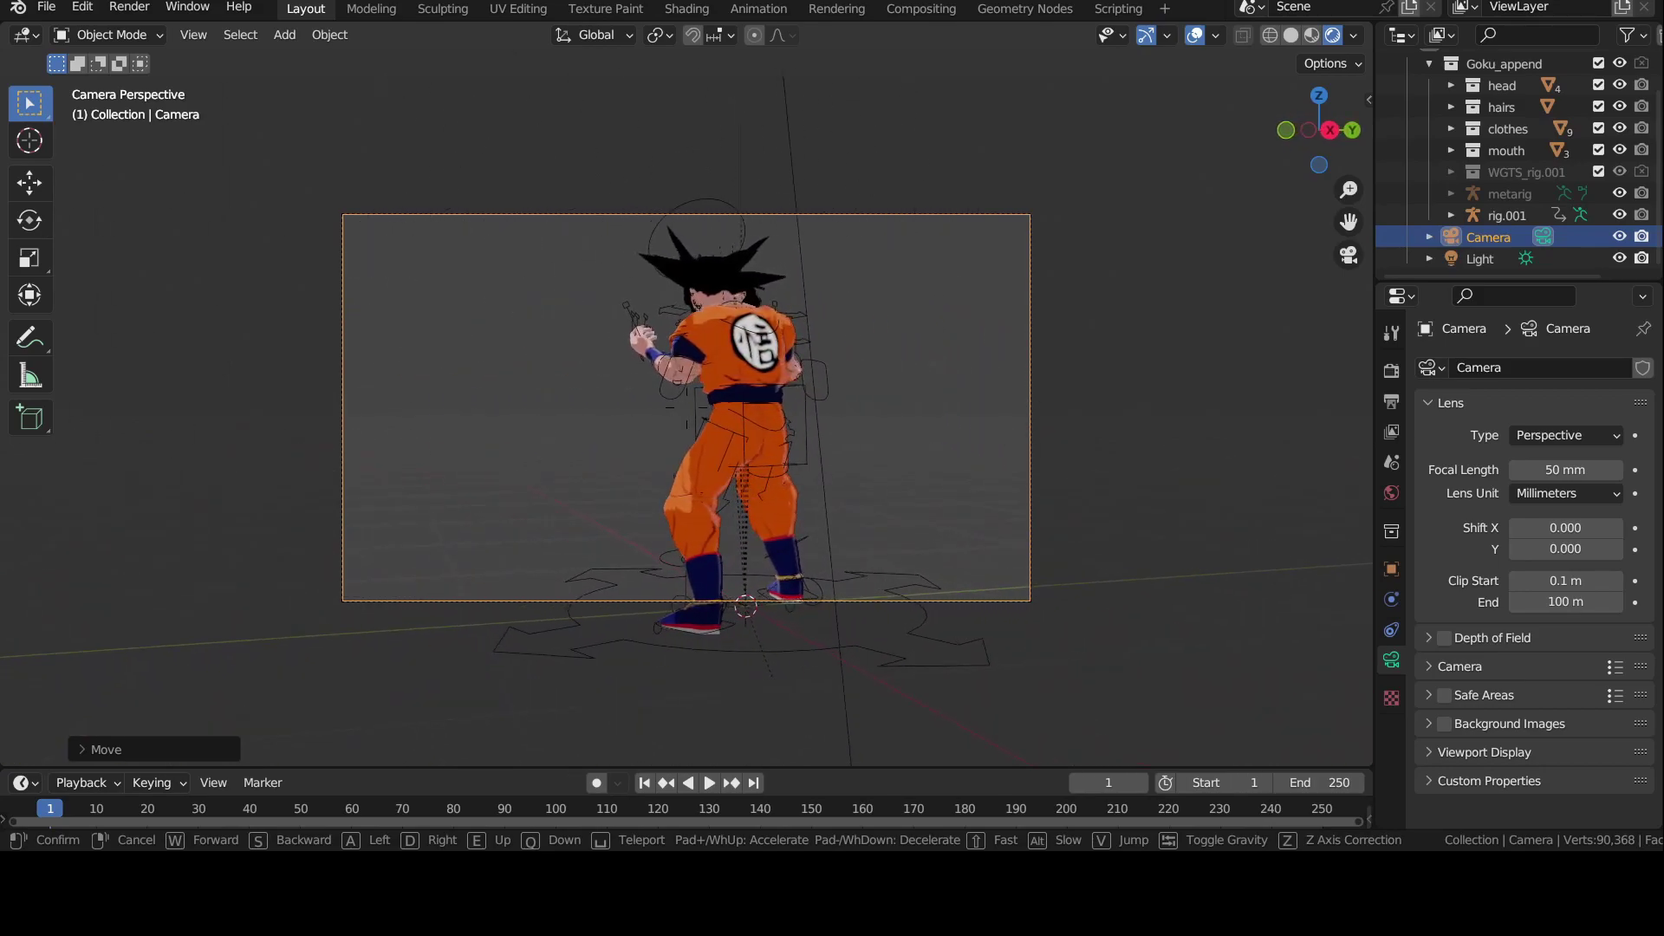
key(d)
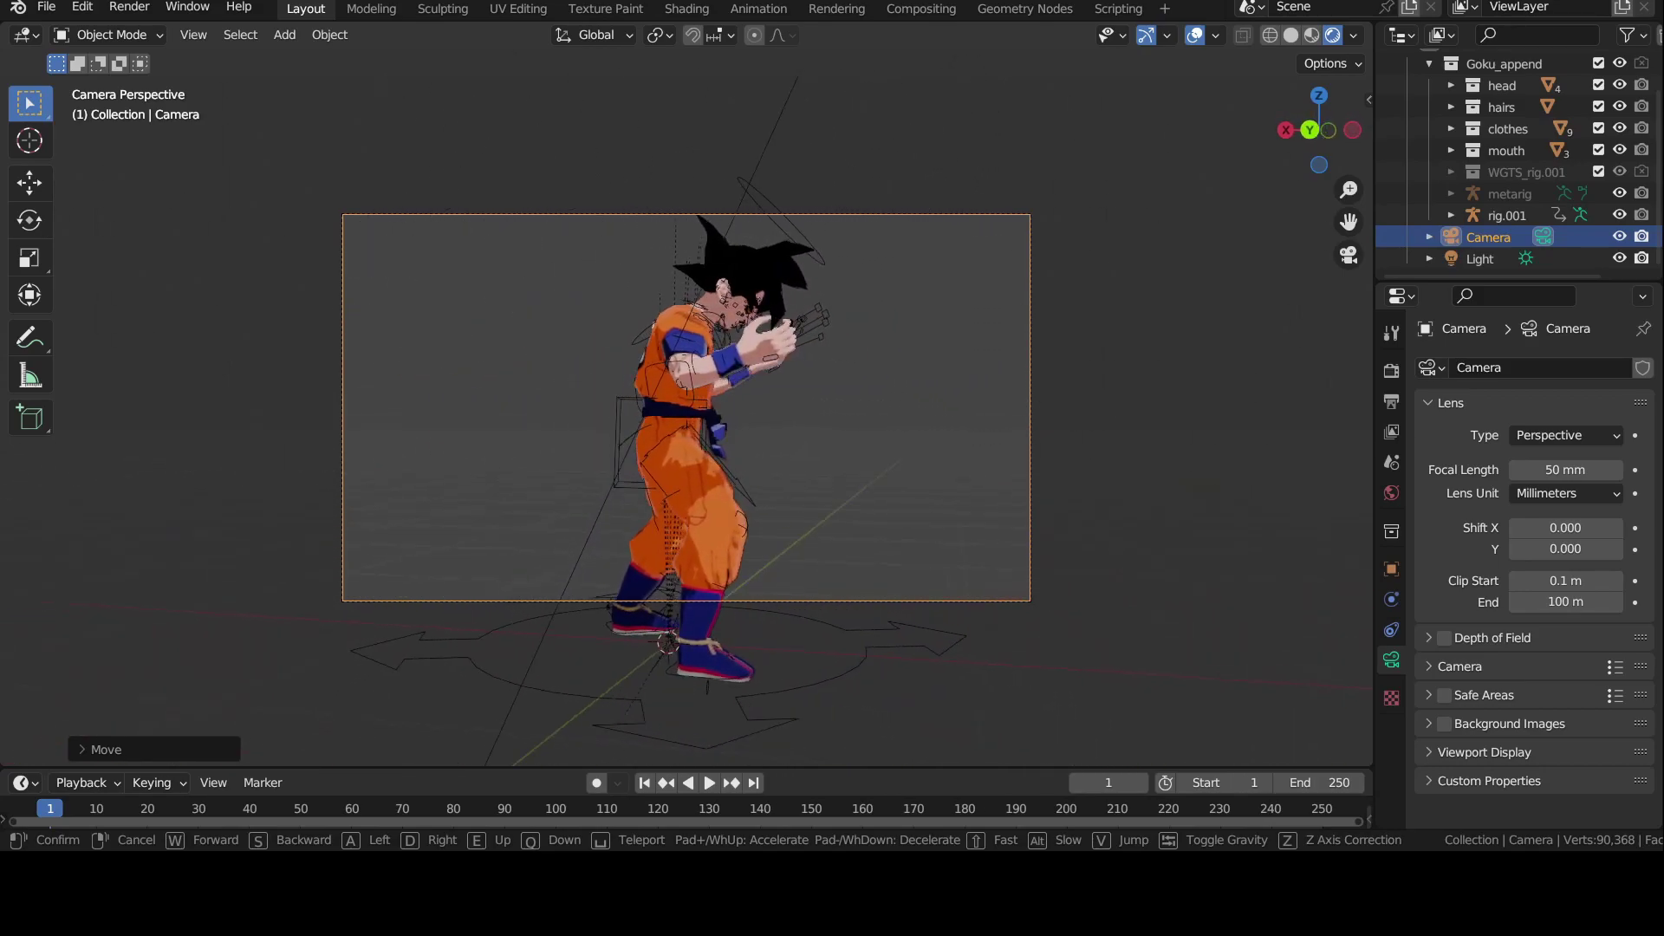
key(d)
key(e)
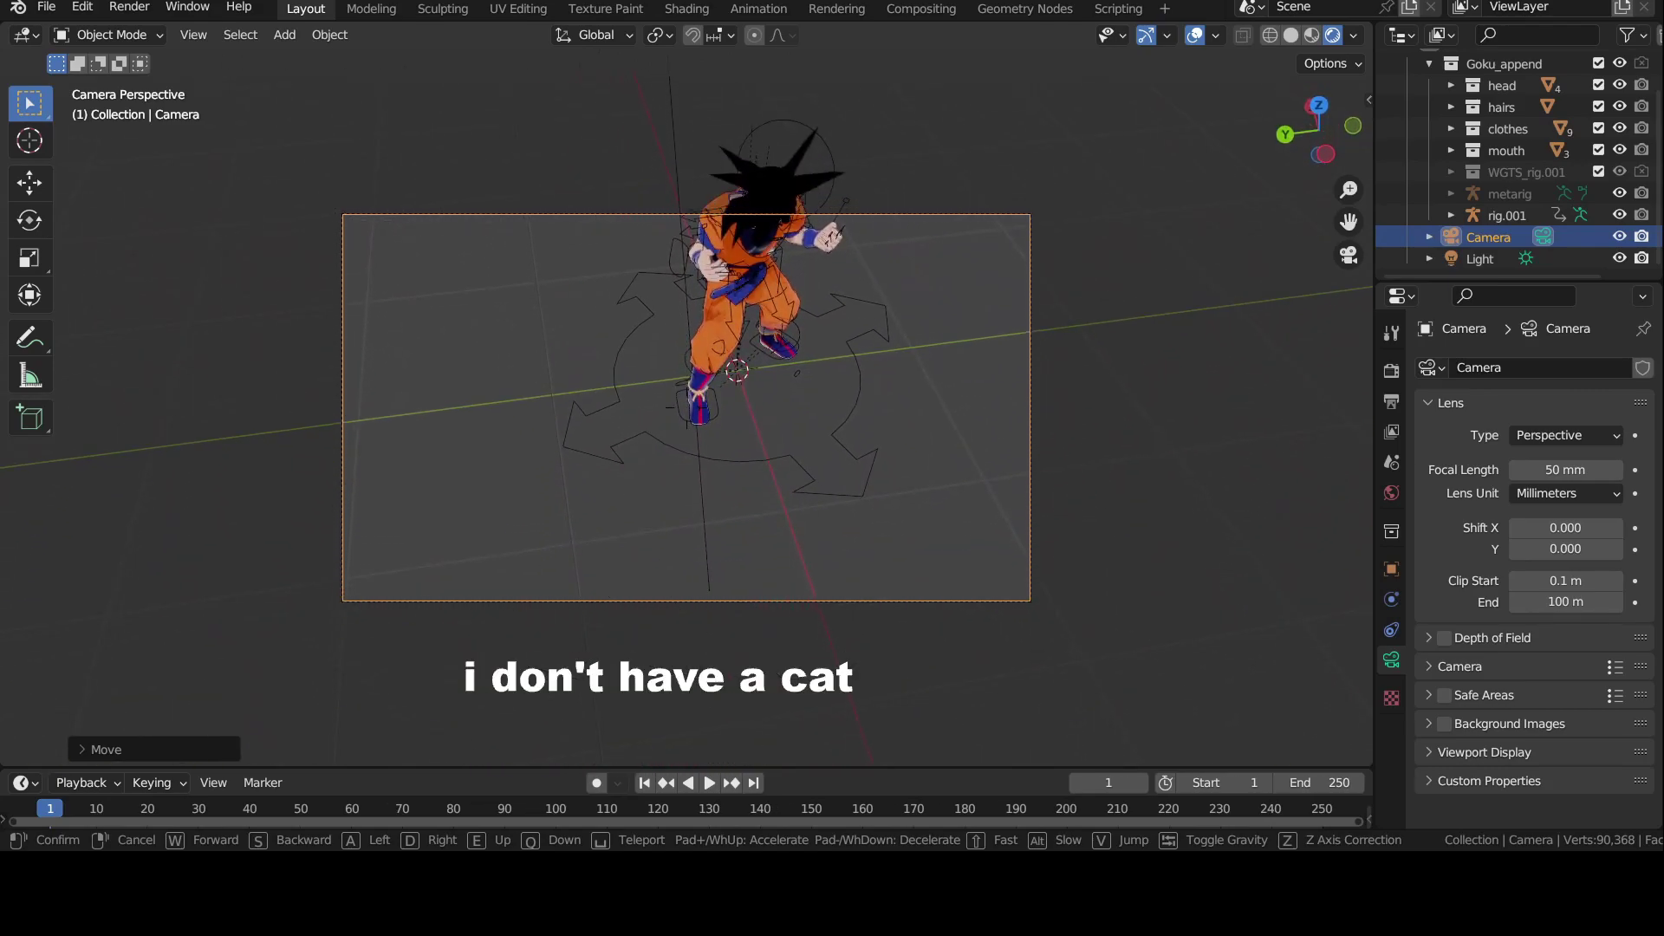
key(a)
key(q)
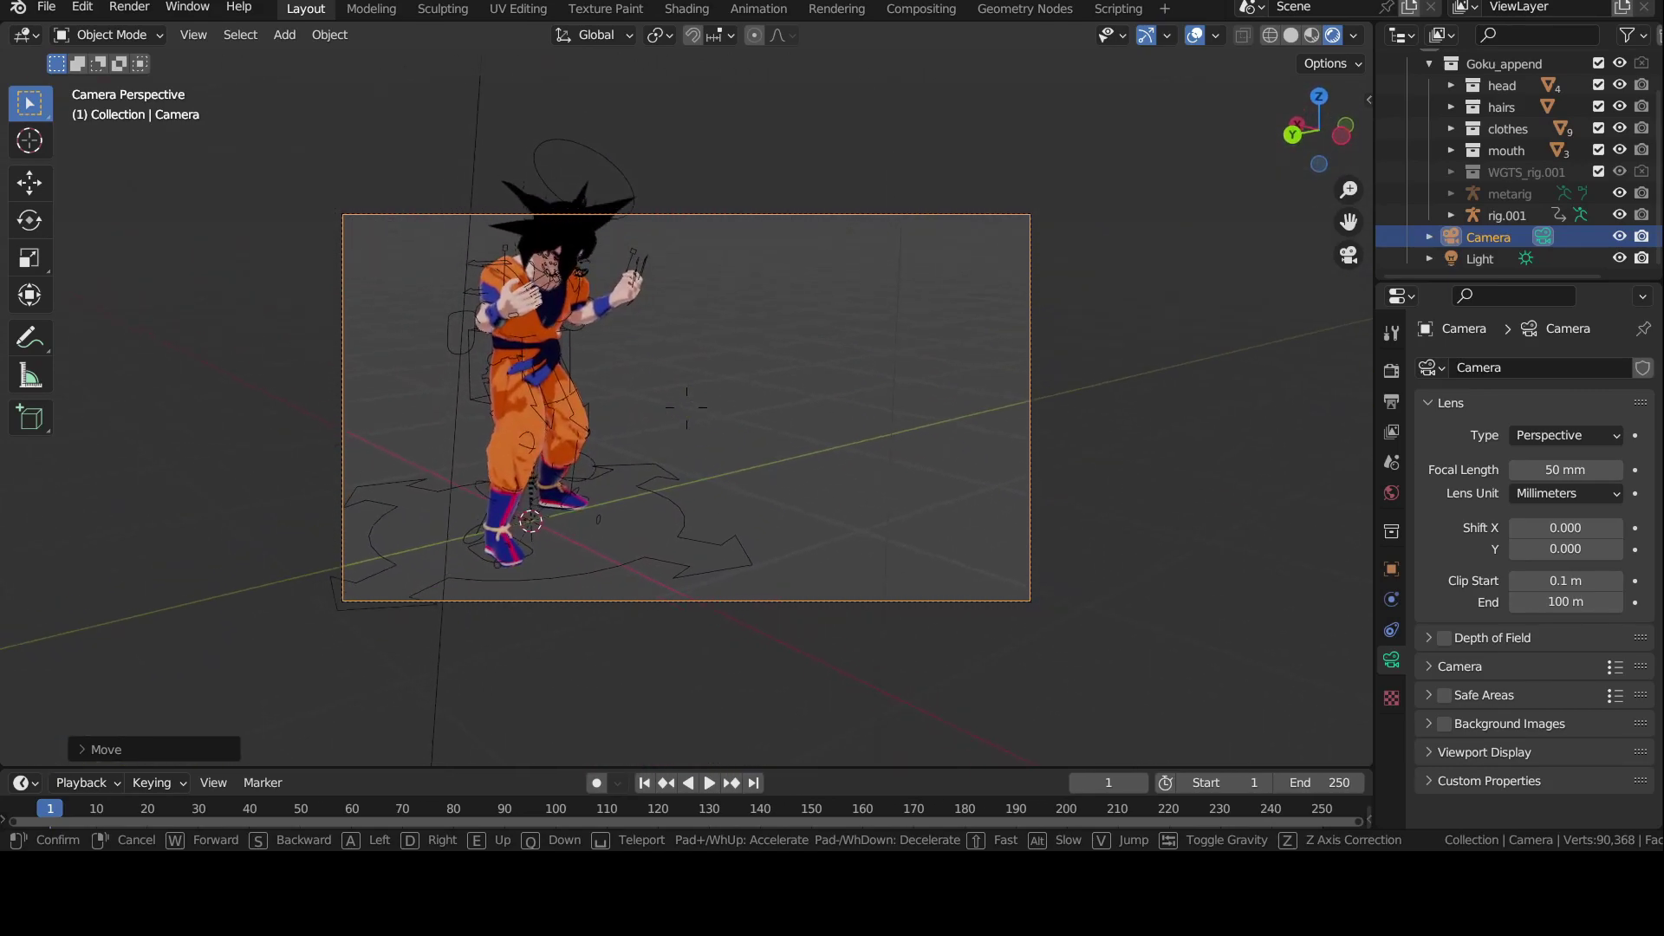
key(s)
key(w)
key(d)
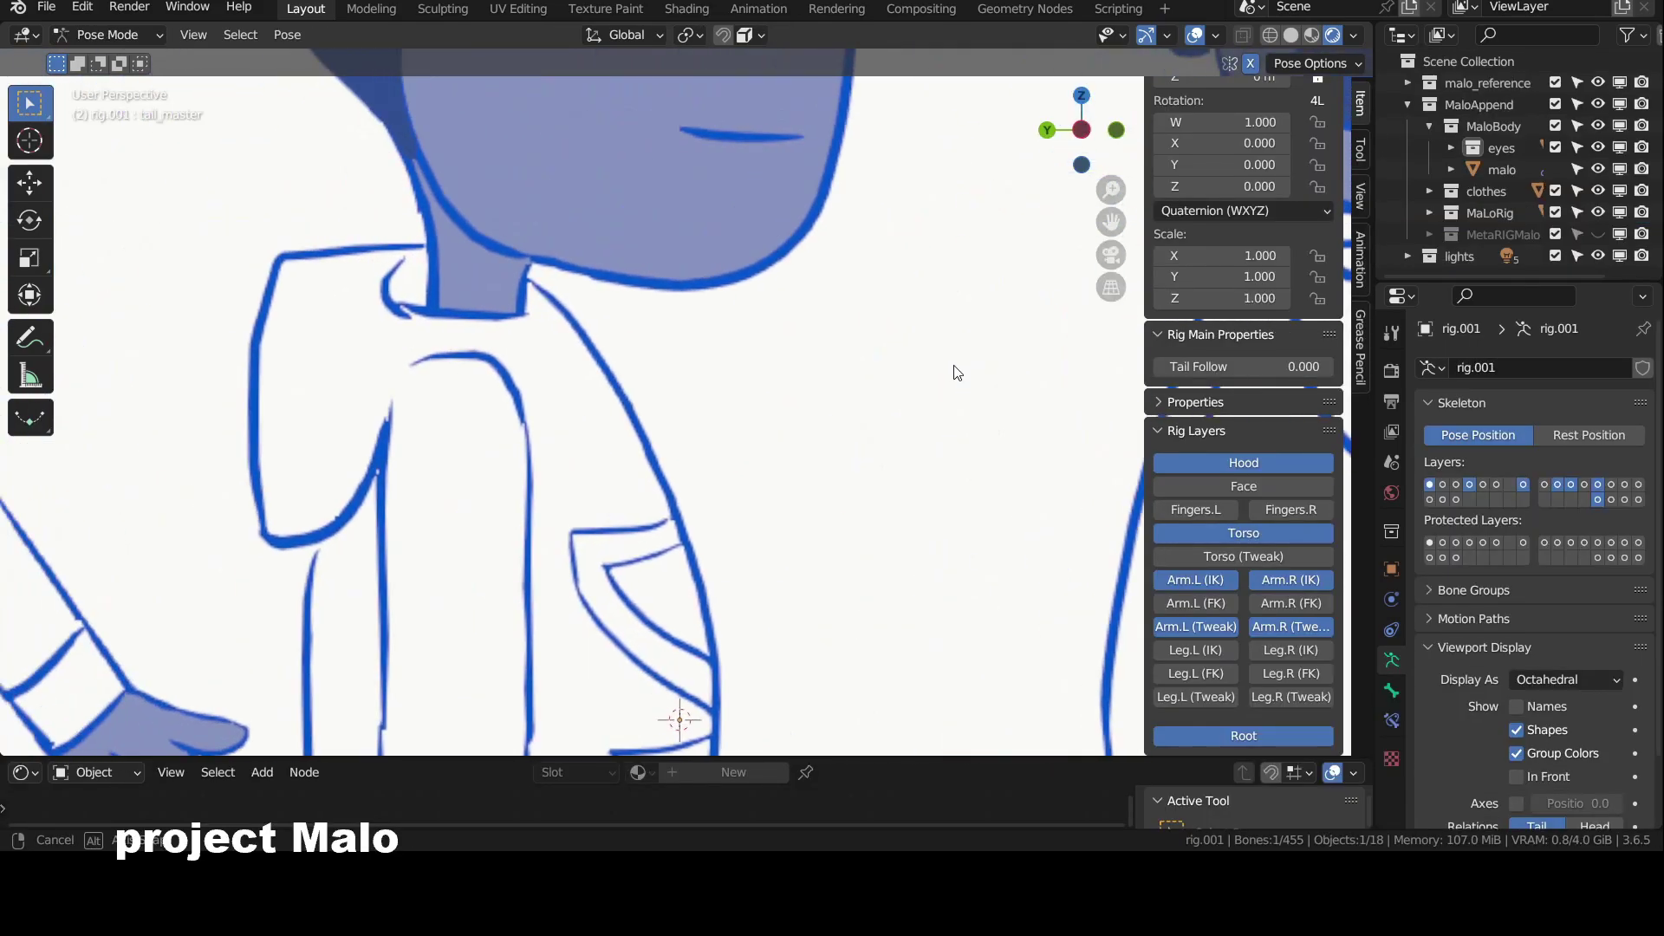
Step: Examine the Malo rig against its reference drawing in the right and front orthographic views
middle_drag(953, 366, 885, 392)
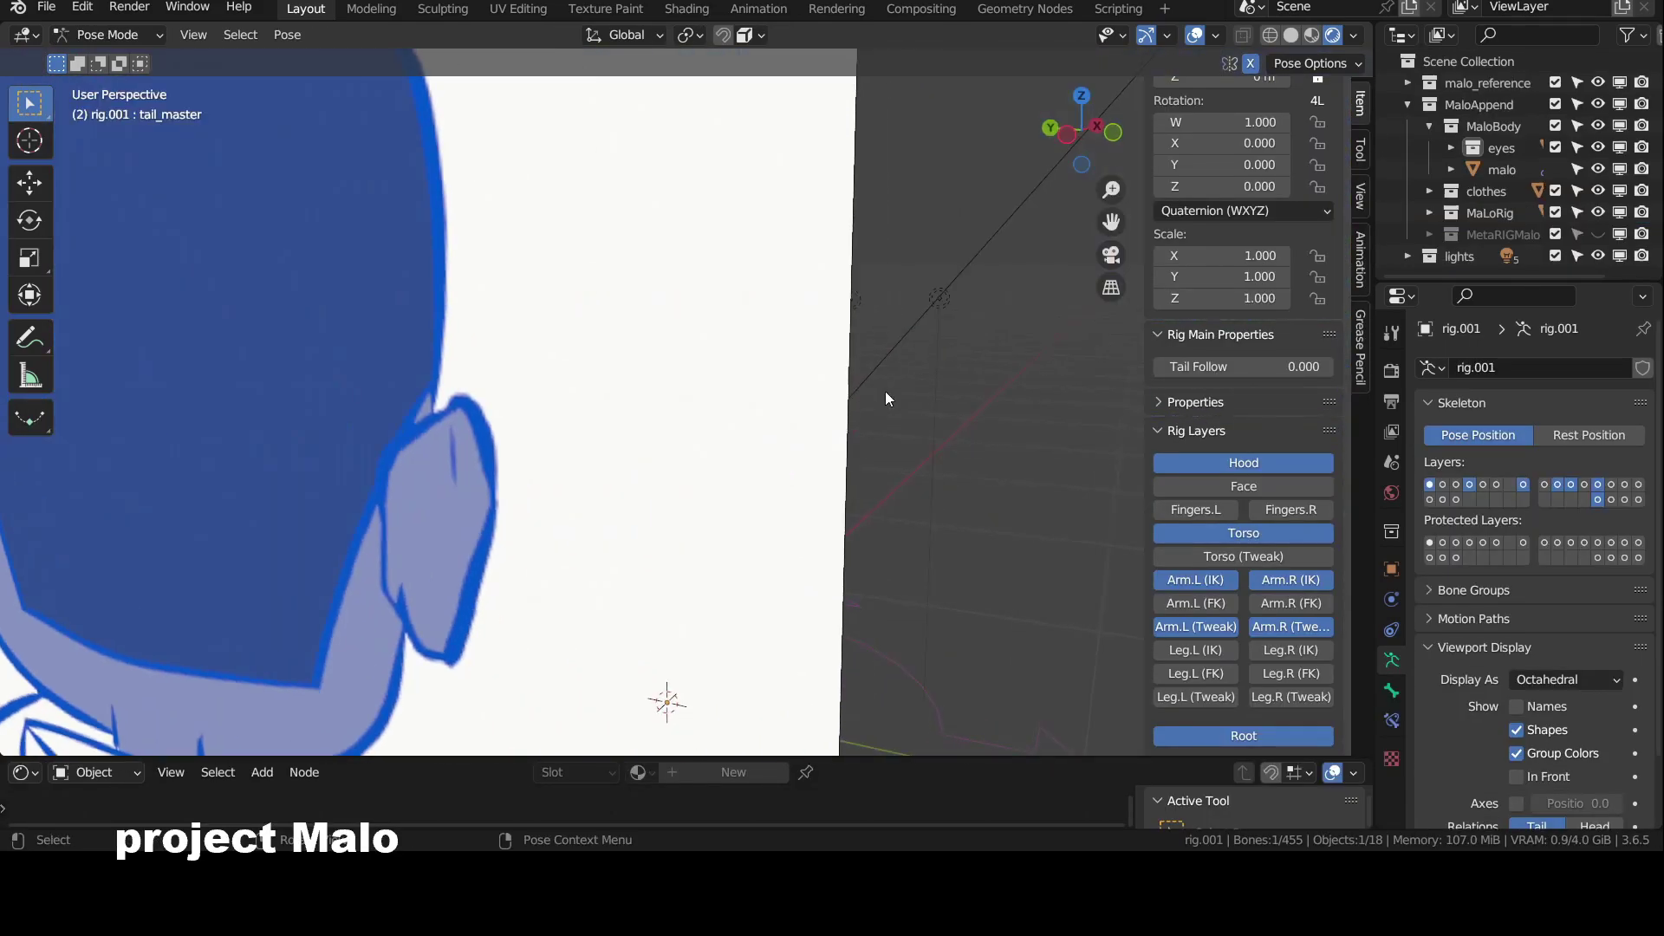
key(KP_1)
key(KP_3)
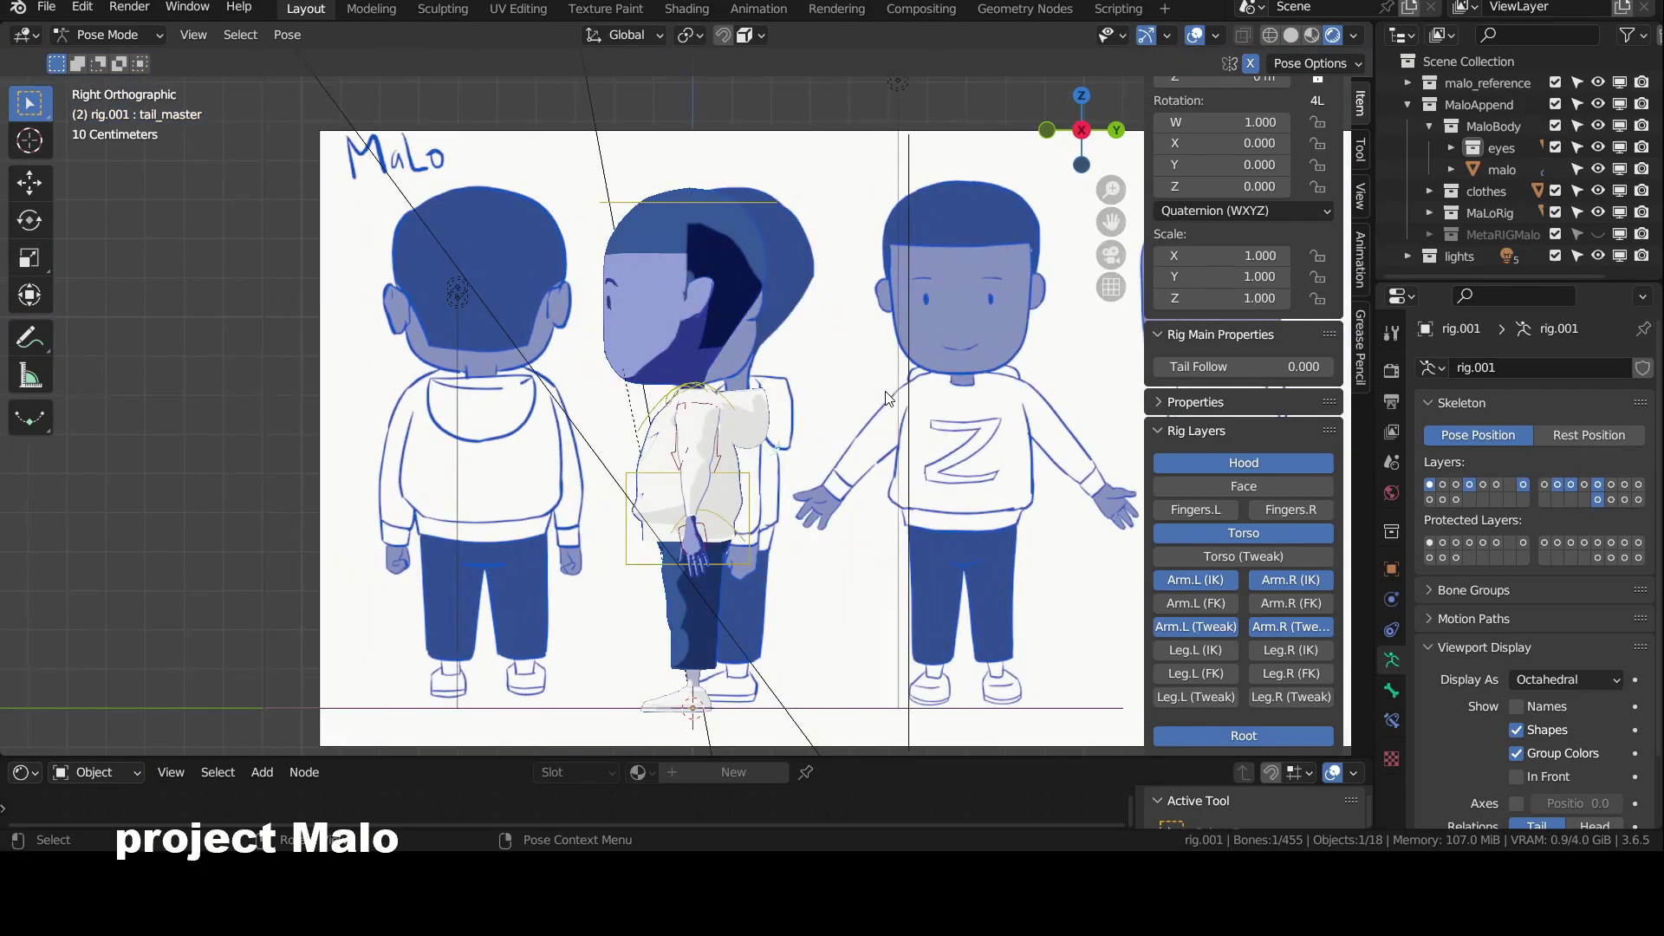
key(KP_1)
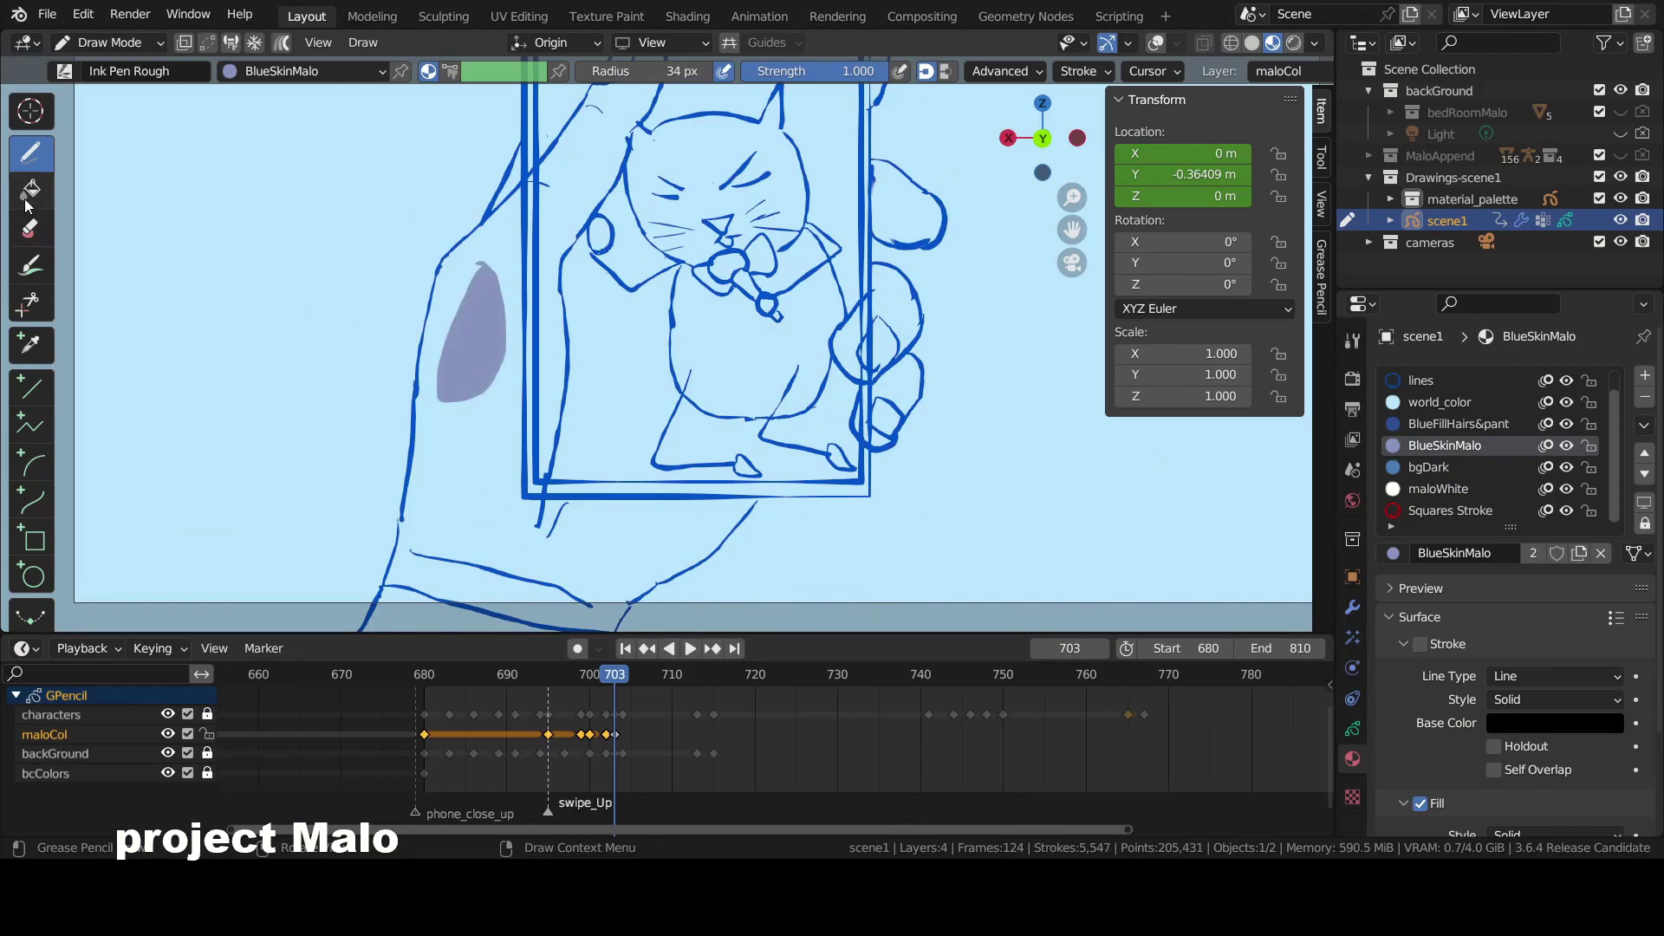
Step: Fill the drawn hand holding the phone with the BlueSkinMalo material at frame 703
click(485, 460)
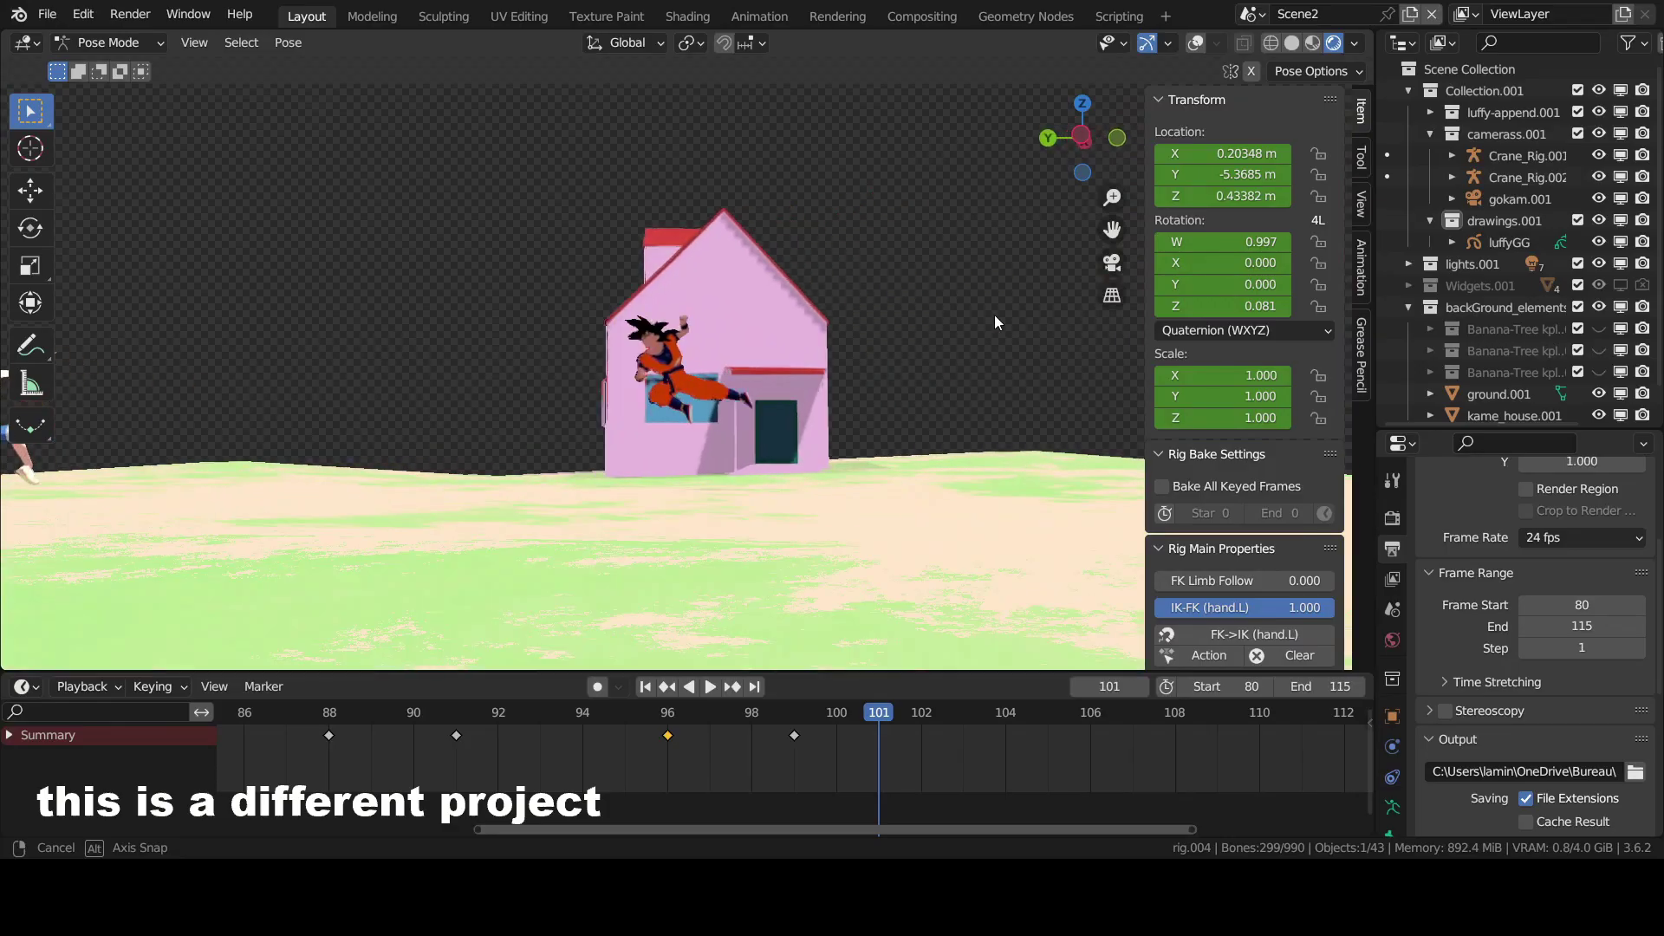
Step: Orbit the pink house scene, scrub the timeline back and play the fight animation
middle_drag(995, 315, 1149, 344)
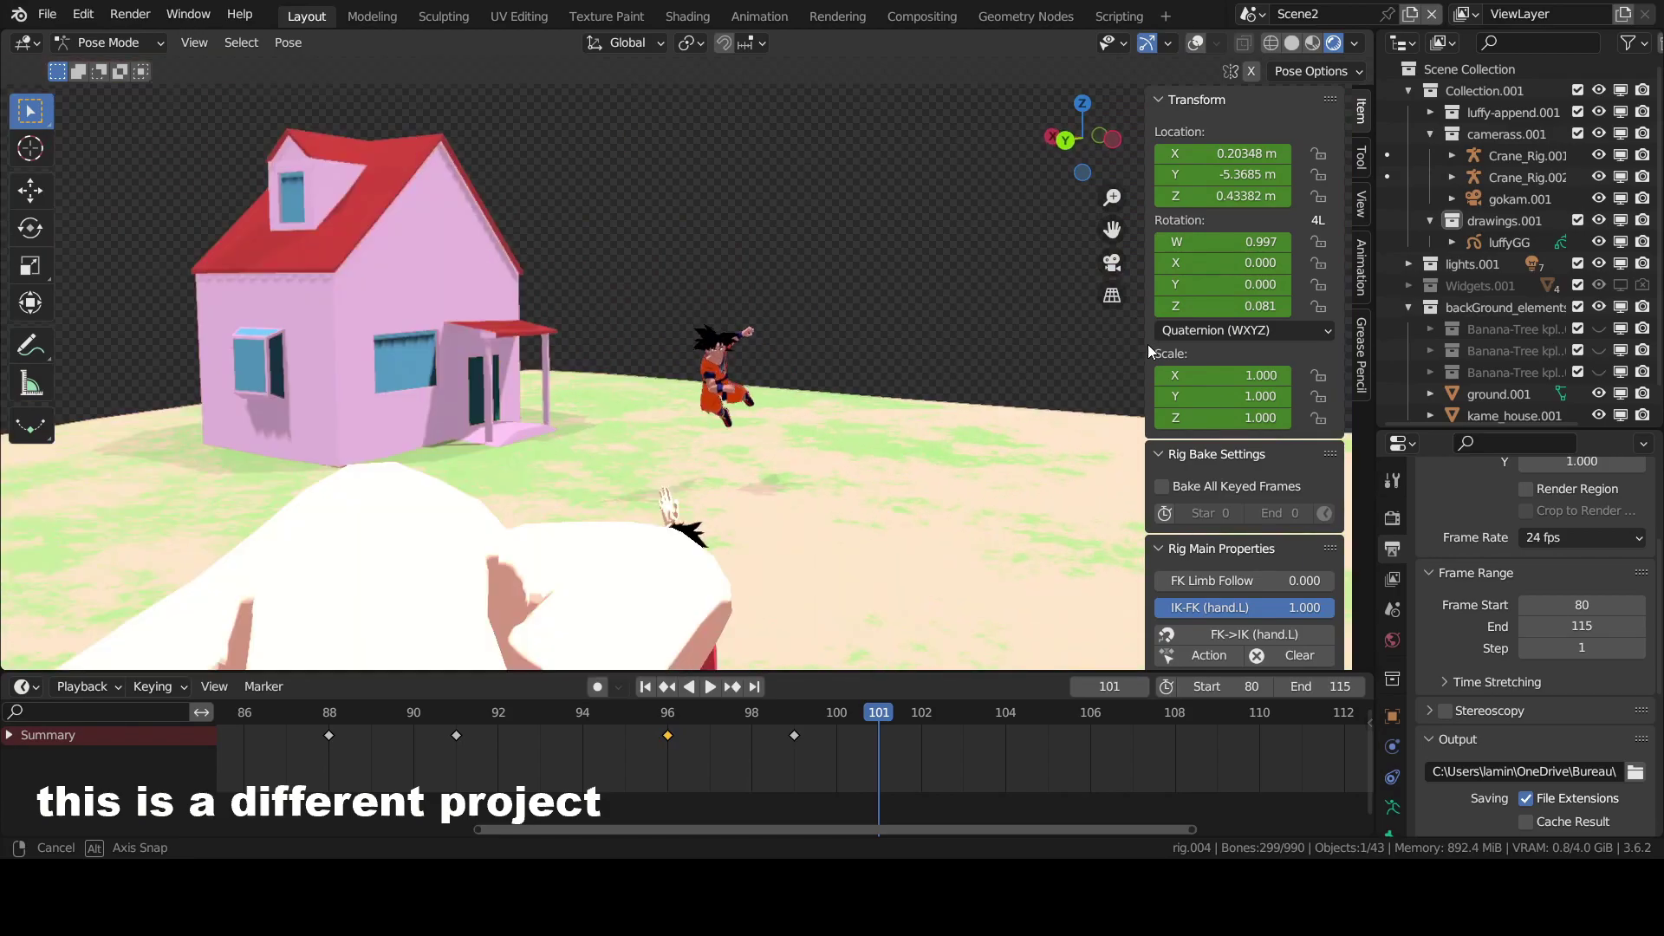
scroll(682, 425, down, 5)
middle_drag(681, 426, 741, 445)
drag(540, 720, 455, 720)
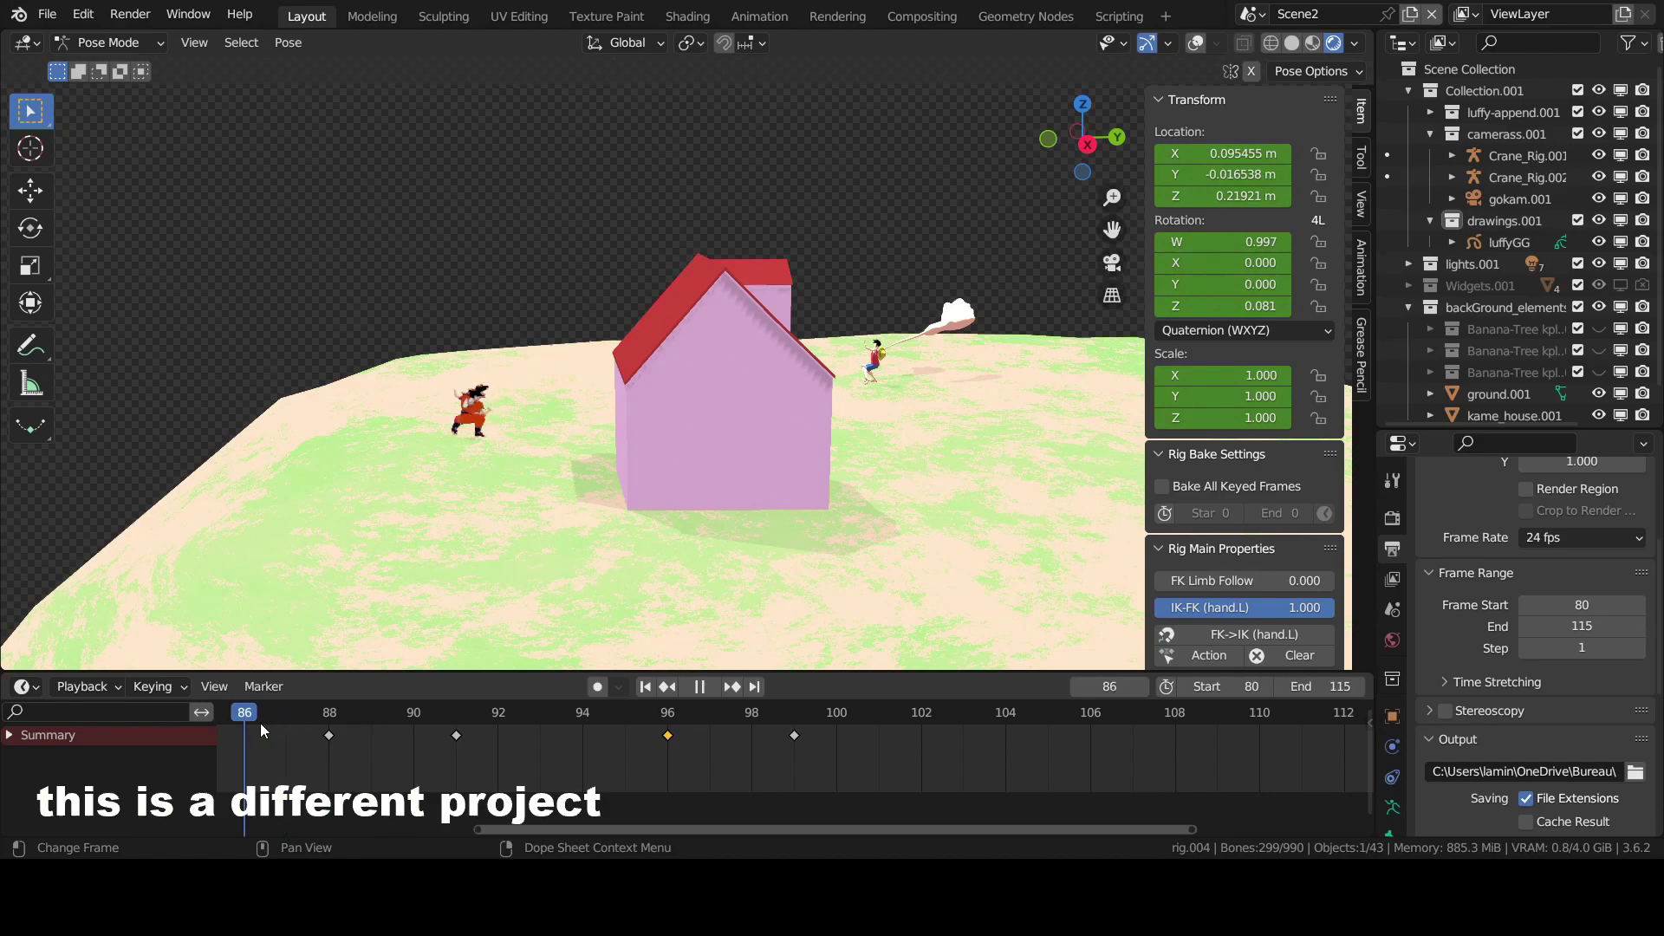
key(space)
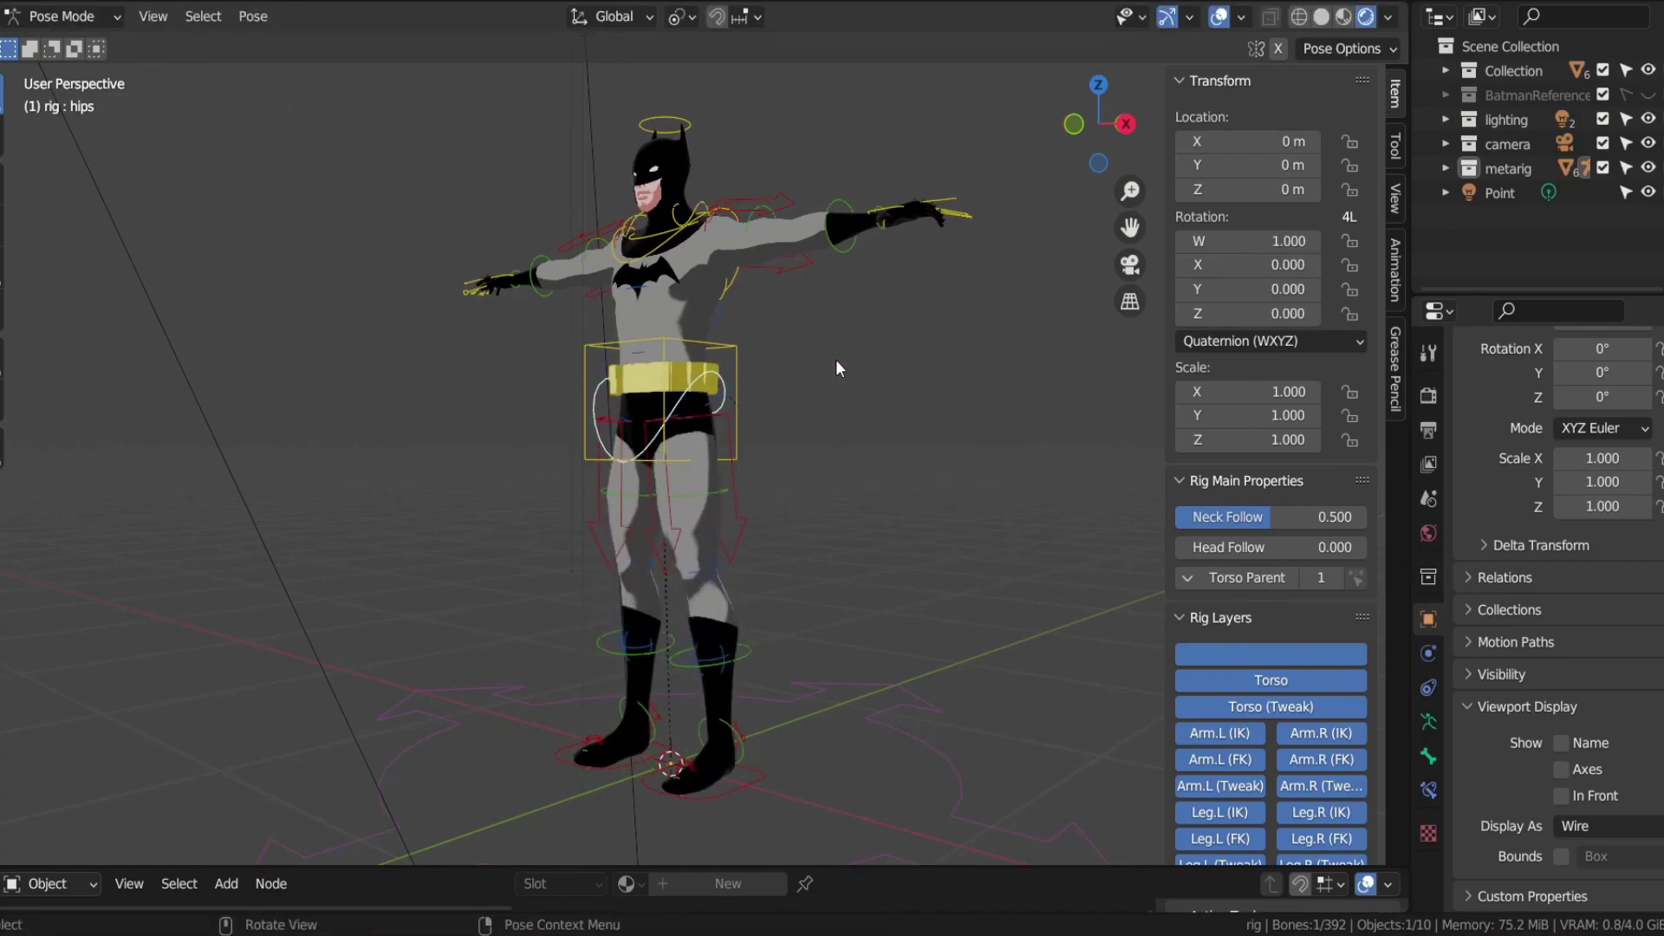
Step: Examine the Batman rig and Luffy's sandaled foot from different angles
middle_drag(836, 359, 631, 399)
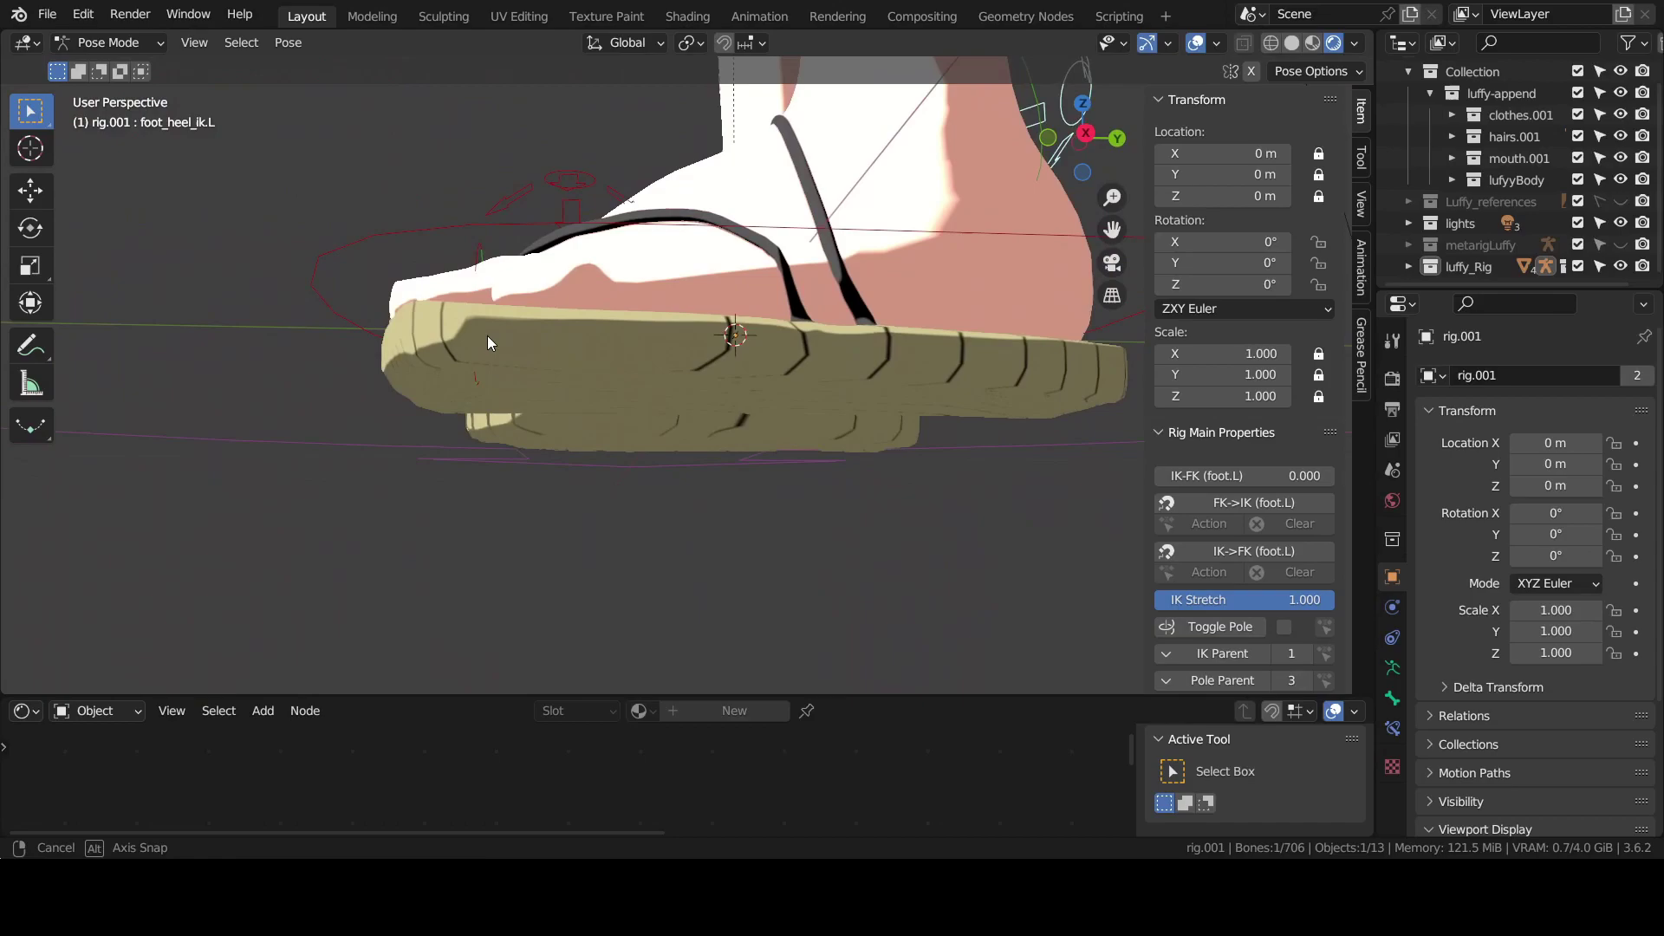
middle_drag(488, 336, 623, 431)
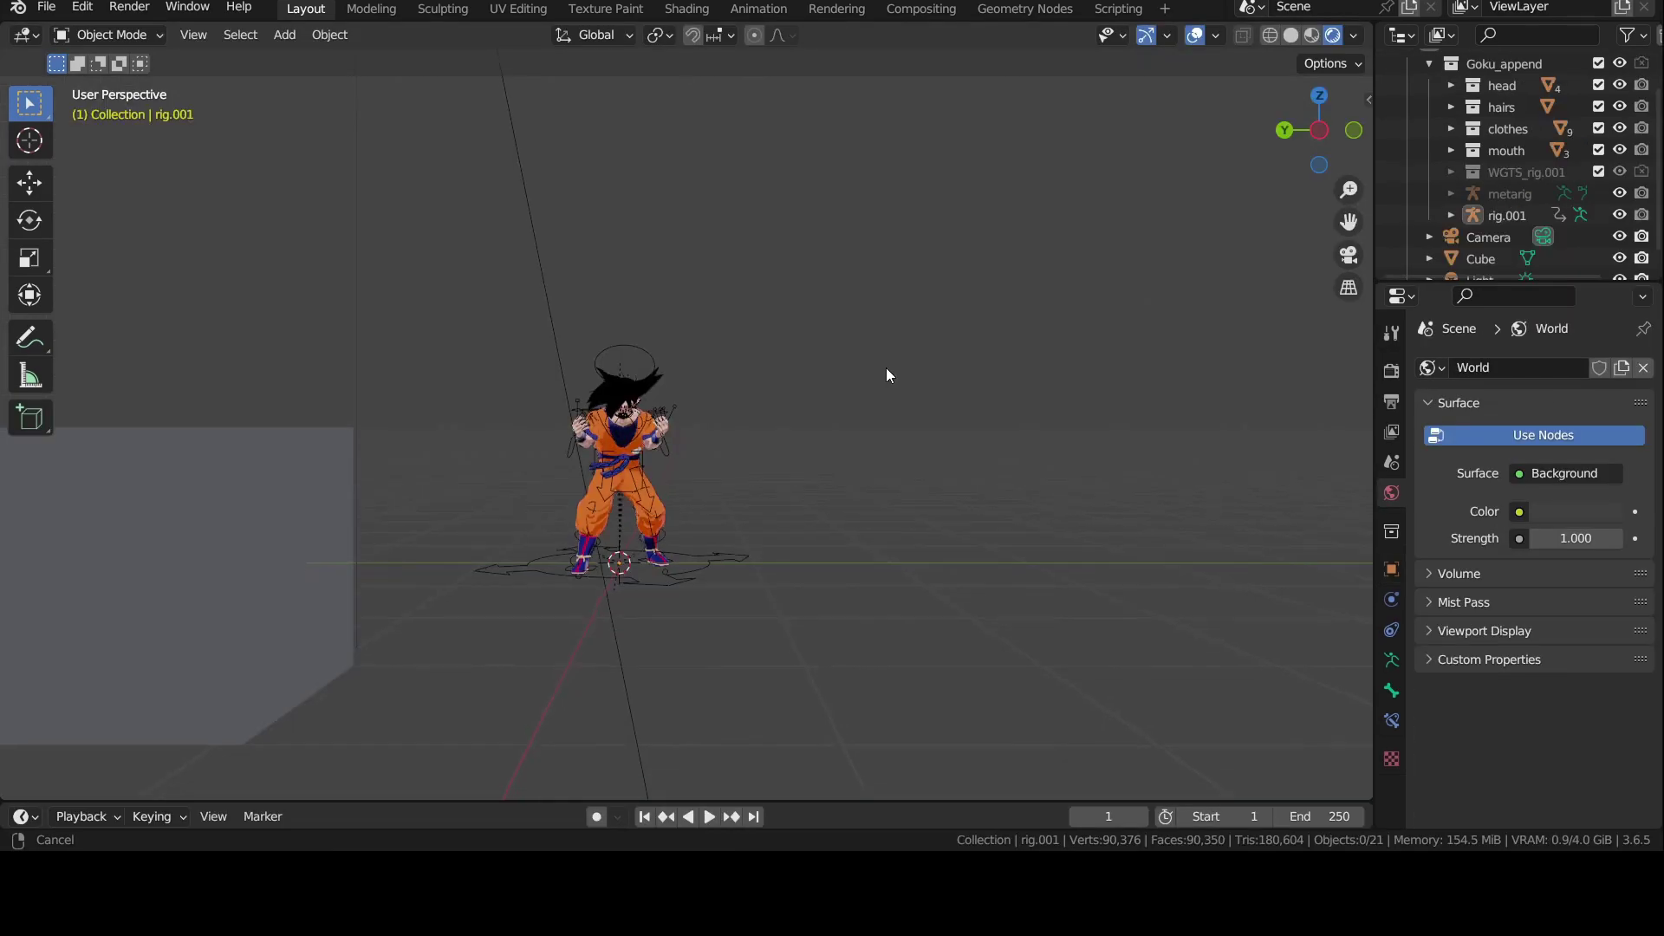
Step: Pan, zoom and orbit the view around Goku and the cube
shift+middle_drag(885, 367, 1237, 406)
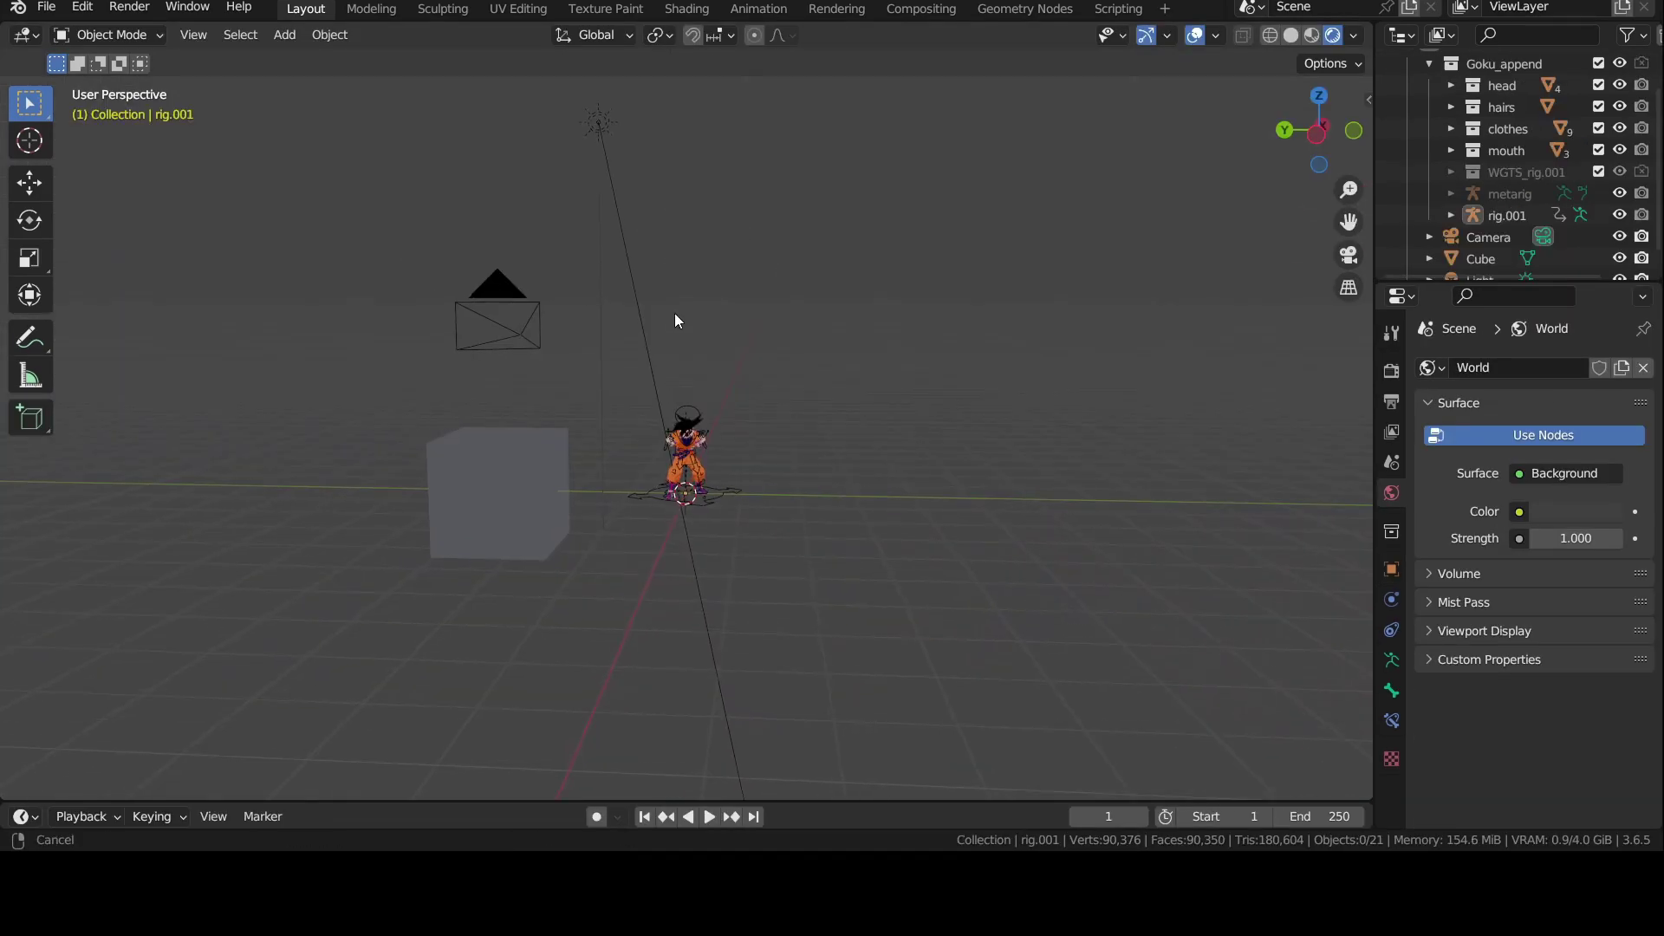
ctrl+middle_drag(676, 321, 677, 586)
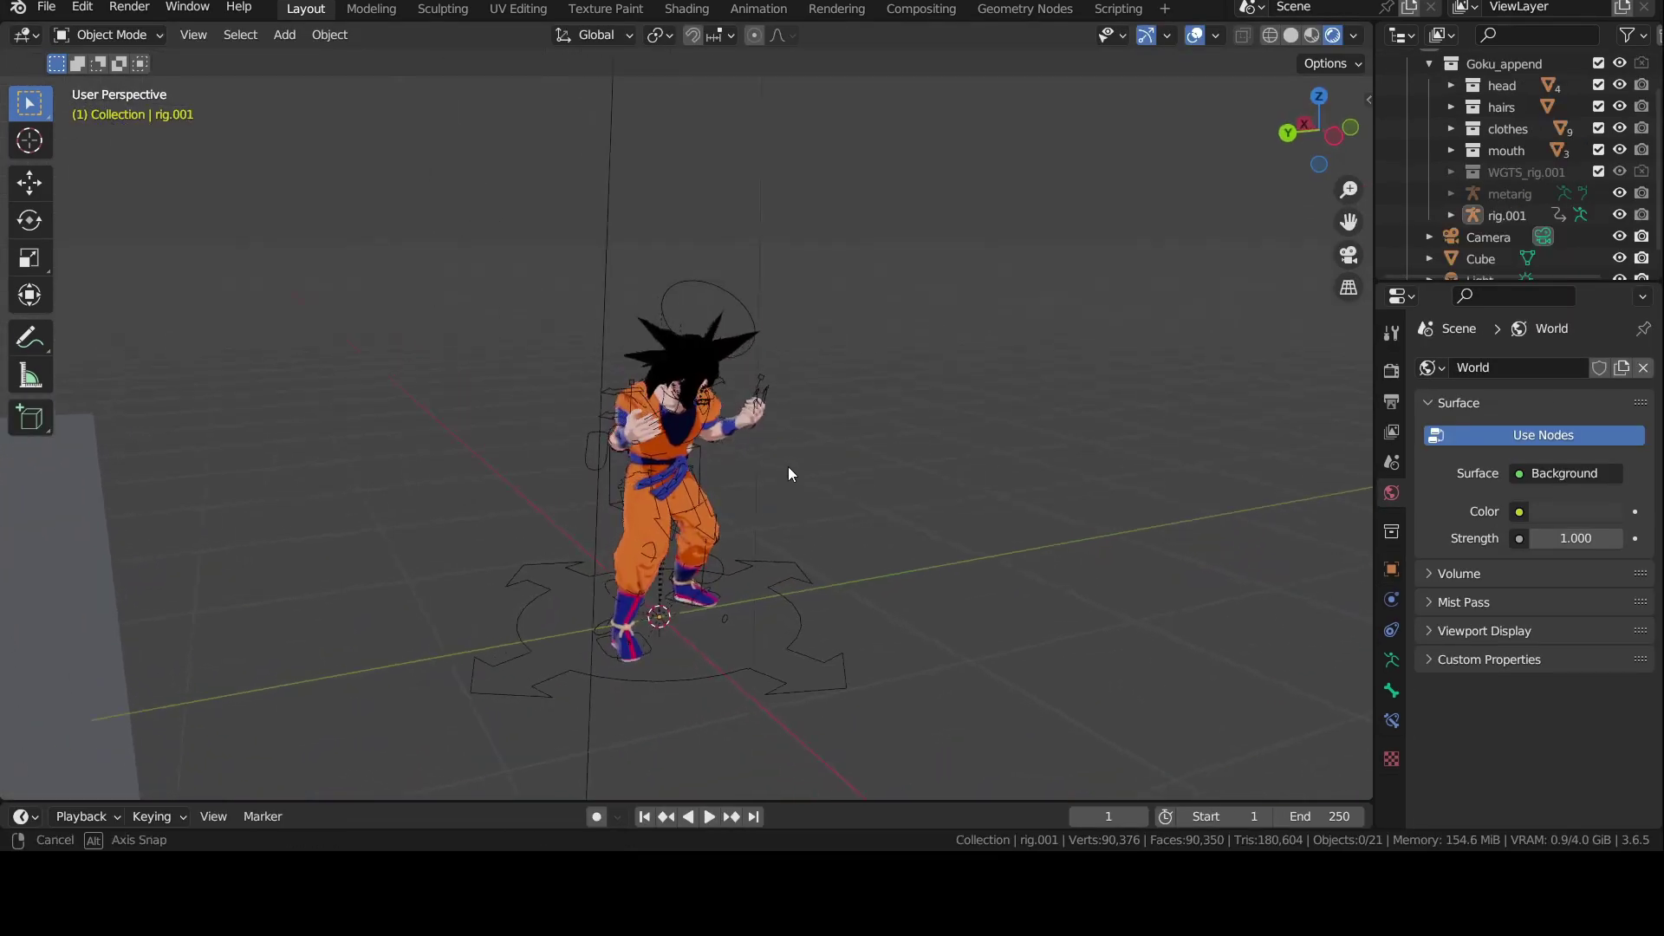
middle_drag(788, 472, 516, 475)
shift+middle_drag(515, 475, 498, 452)
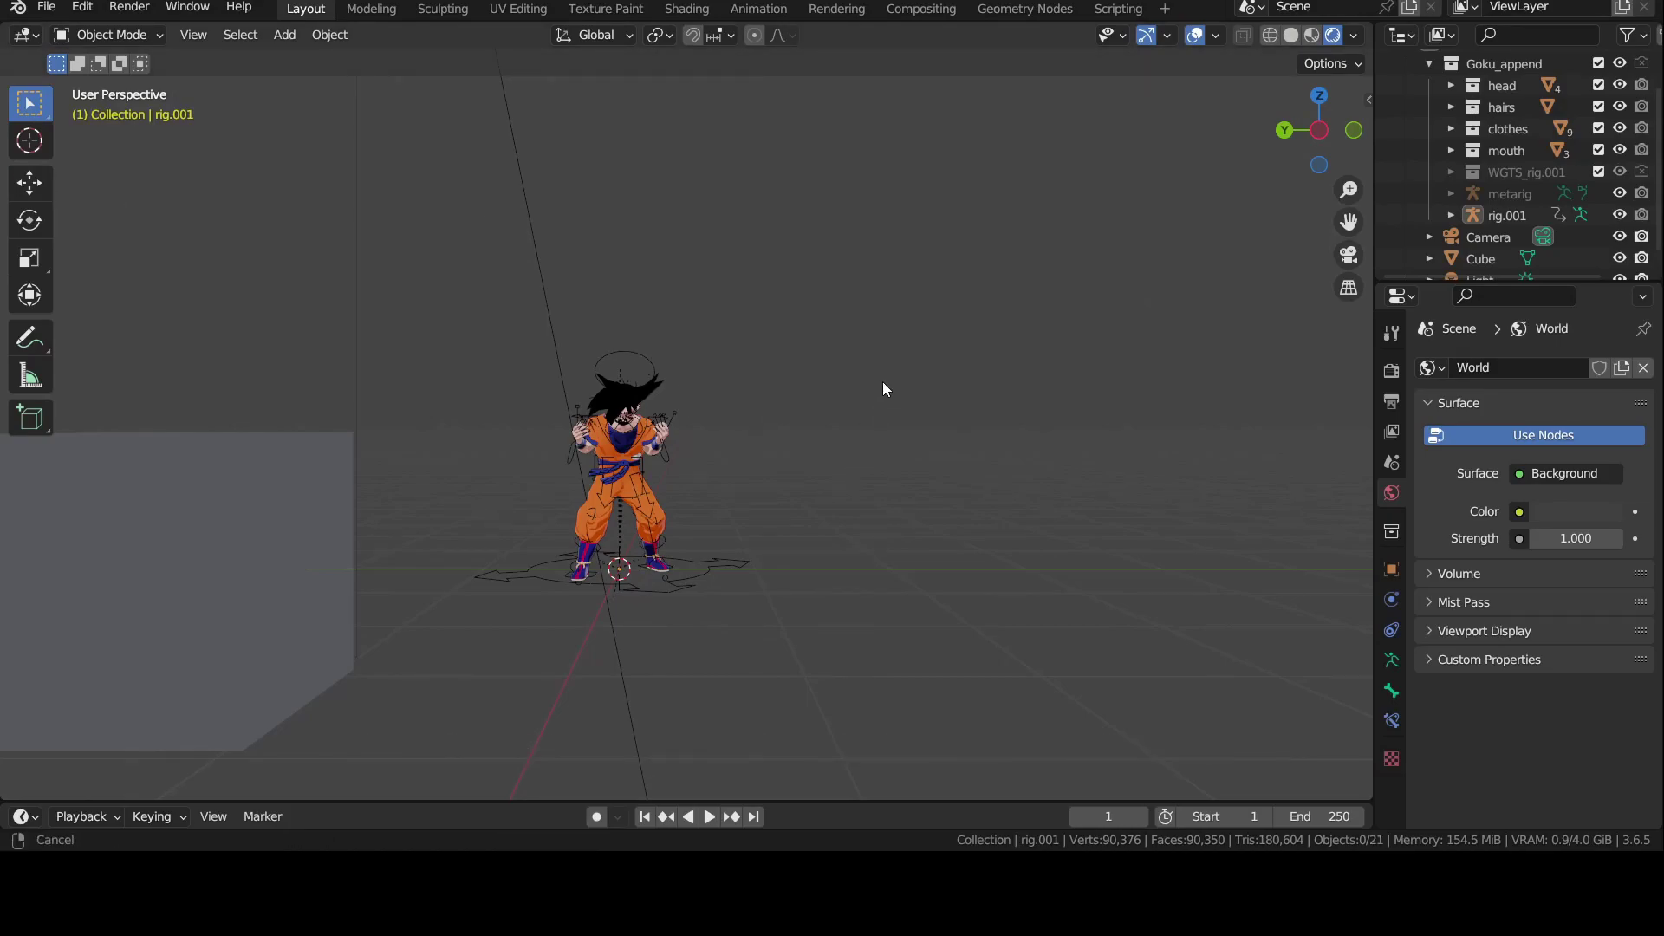
shift+middle_drag(883, 380, 1238, 415)
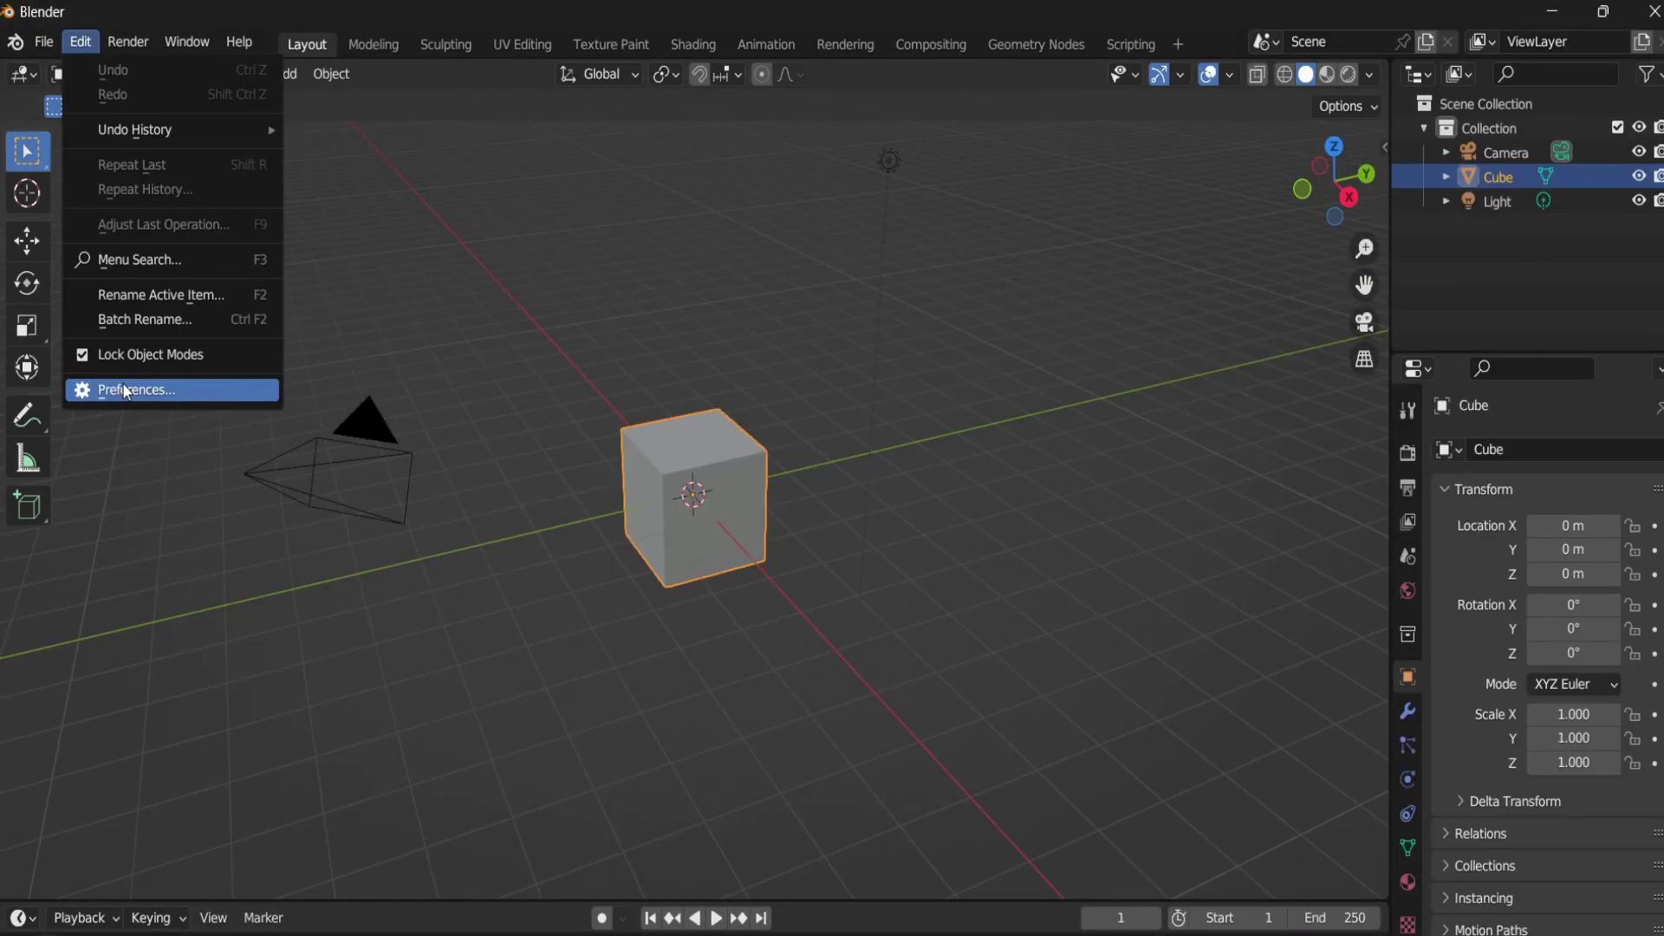
Step: Turn on Emulate 3 Button Mouse in the Input preferences and pan the view of the default cube
click(112, 386)
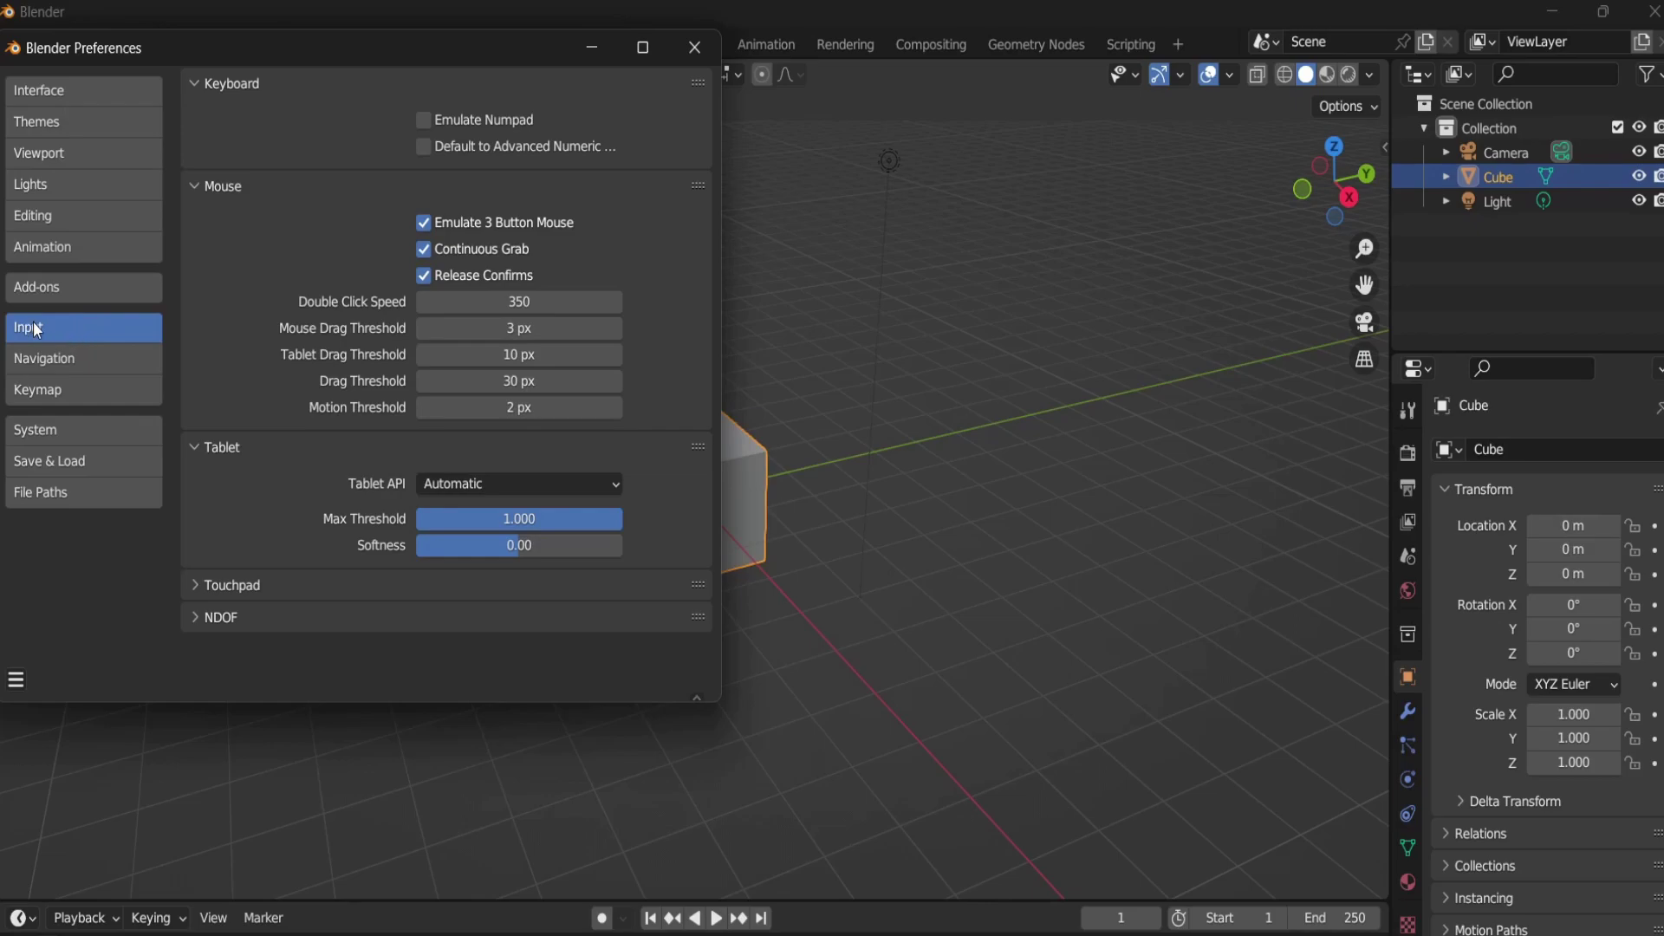
click(425, 225)
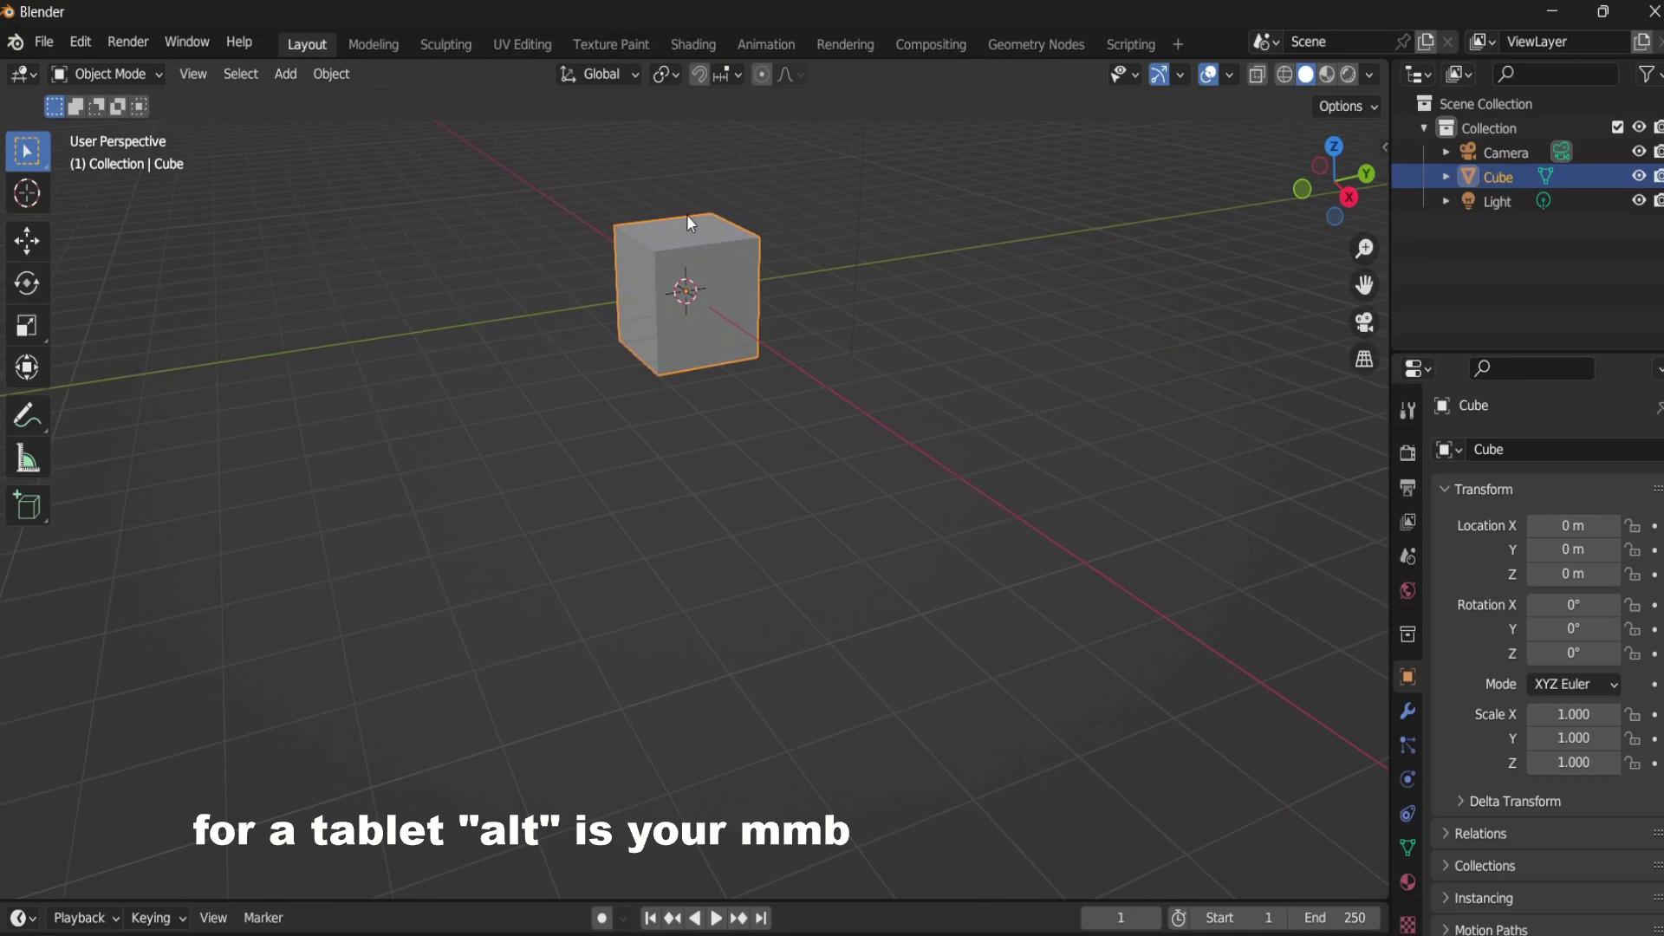
shift+middle_drag(687, 215, 591, 394)
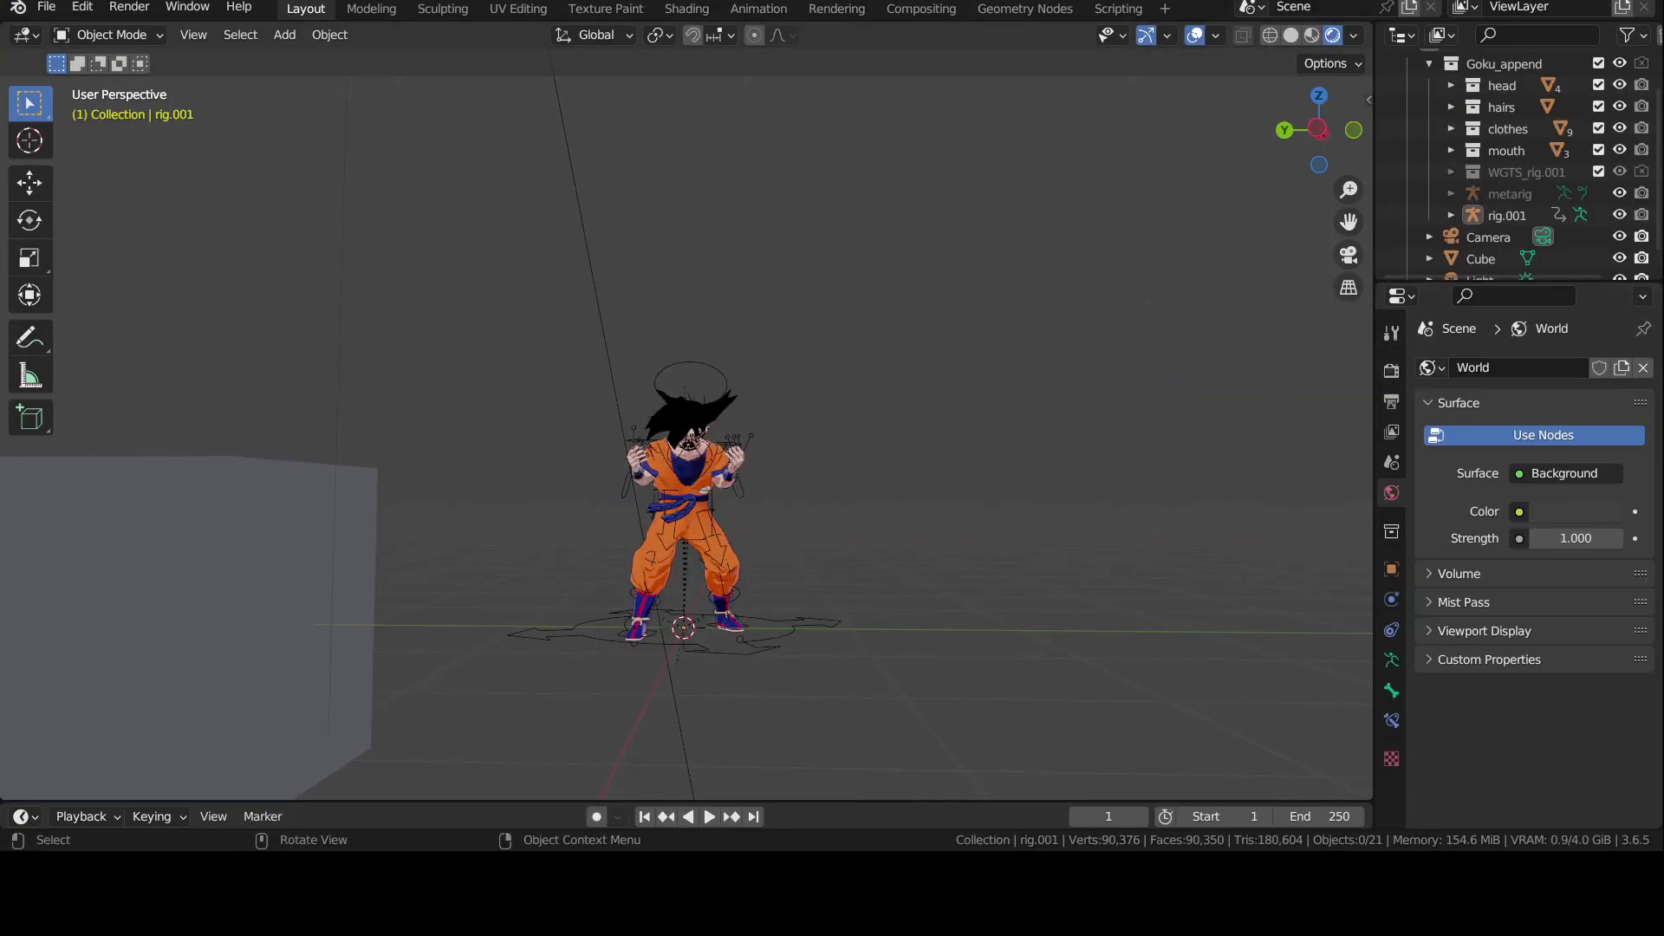
Step: Zoom the view repeatedly out and in on Goku, both in increments and continuously, ending close to the upper body
scroll(734, 475, down, 3)
scroll(735, 475, up, 5)
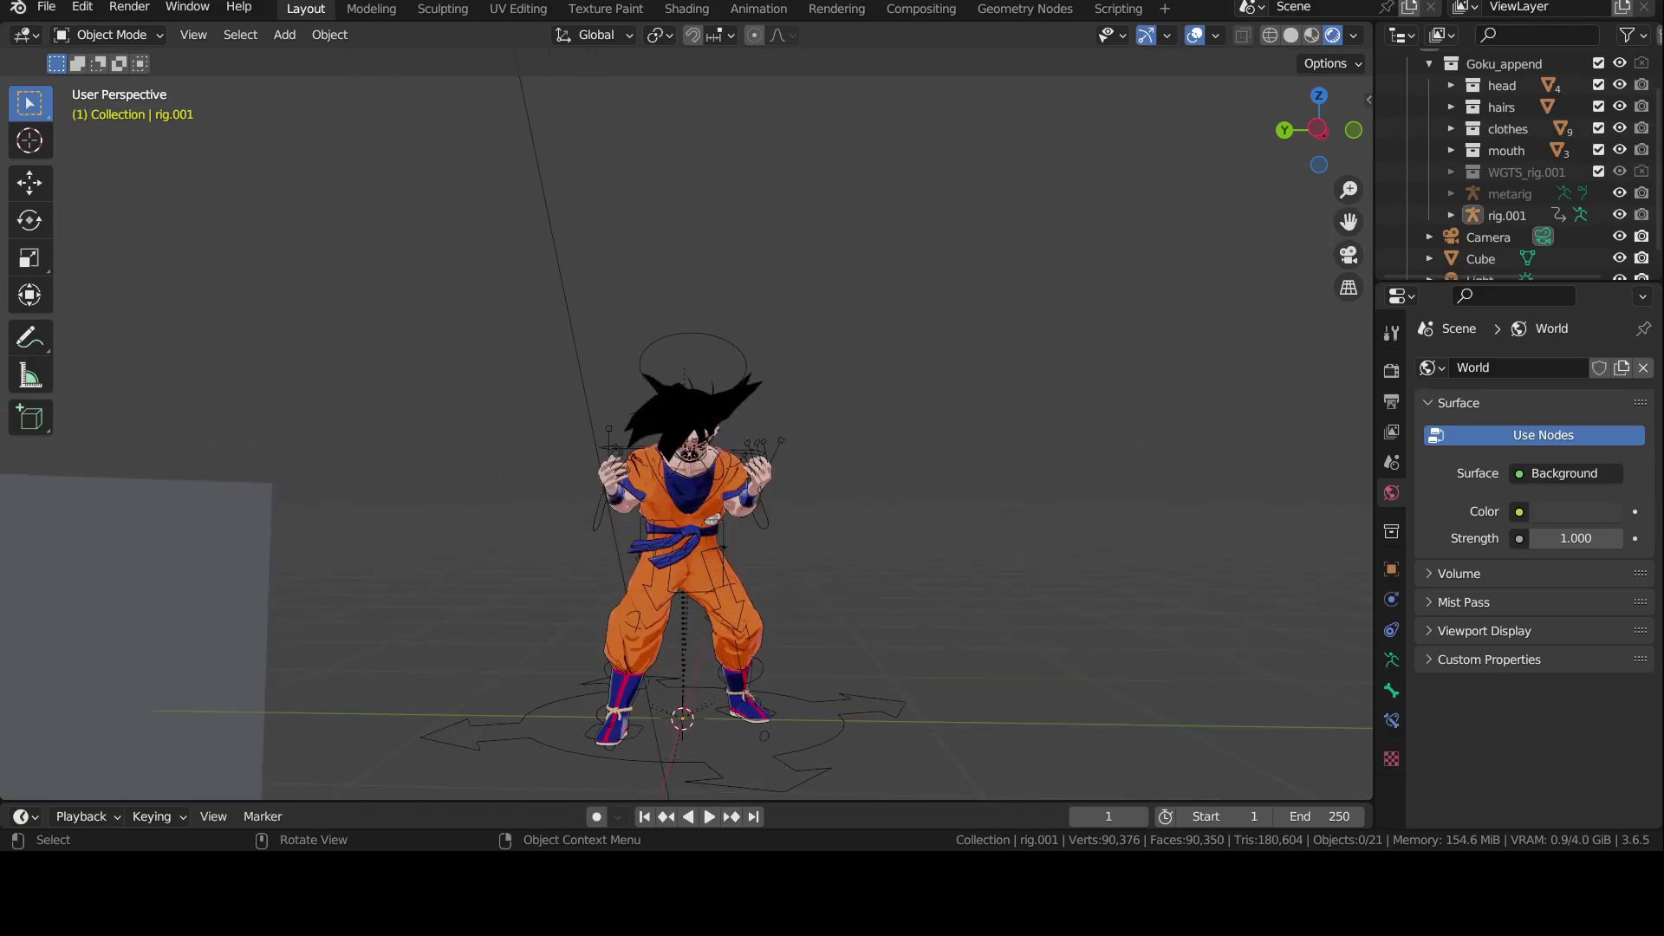
scroll(735, 475, down, 5)
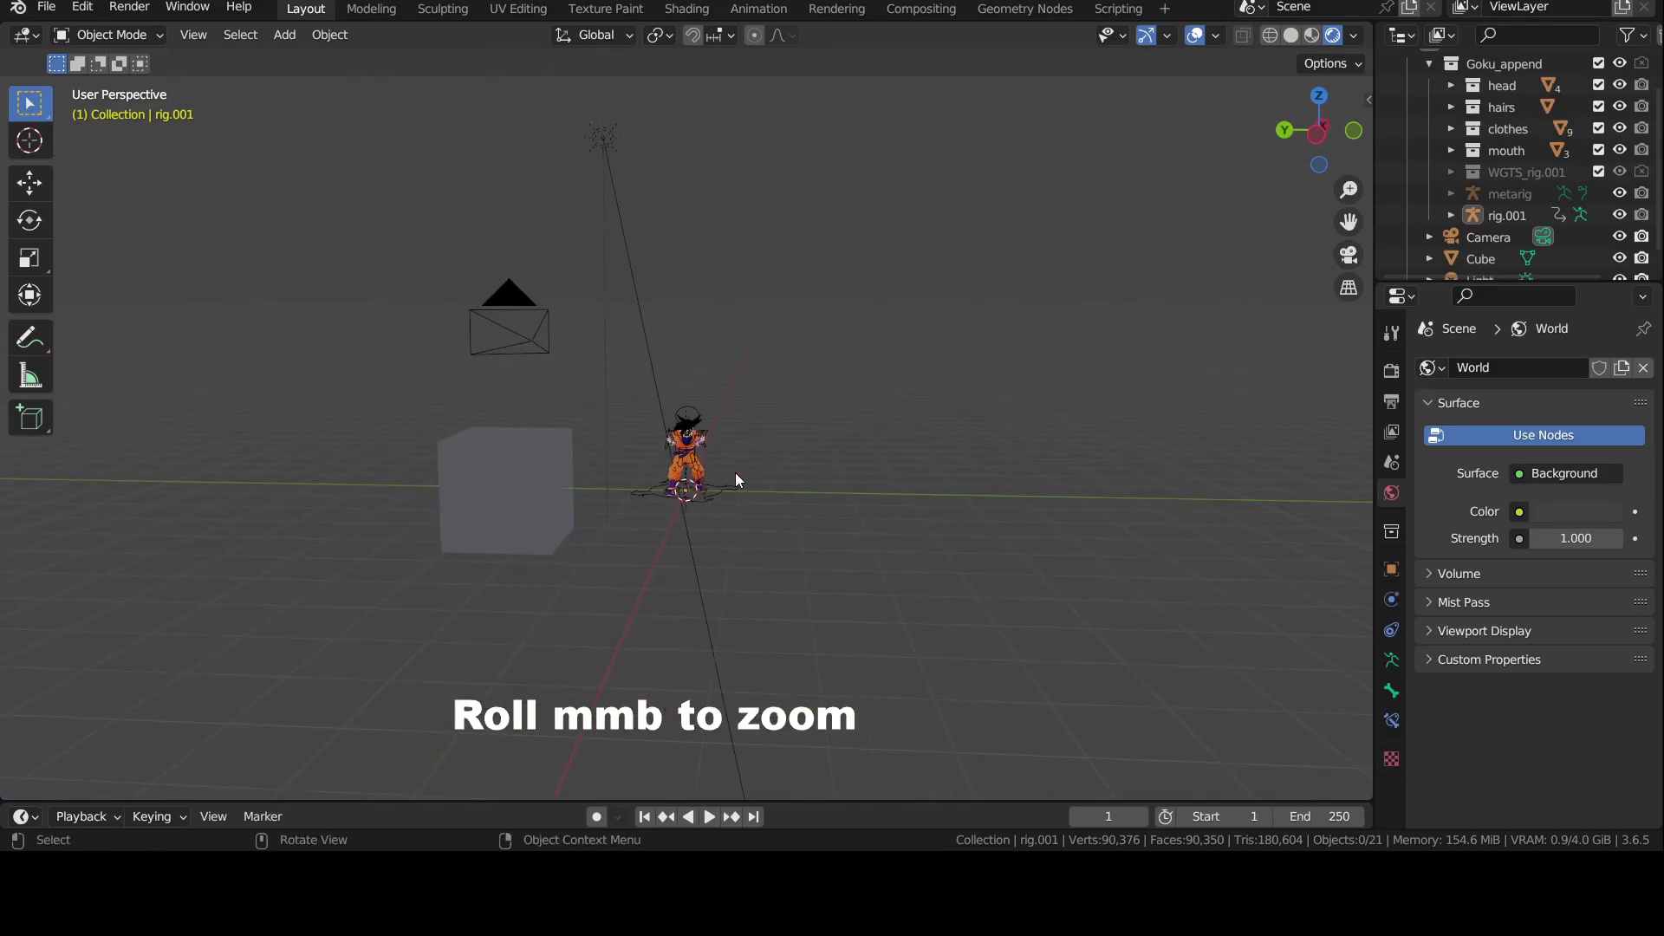
scroll(735, 475, up, 5)
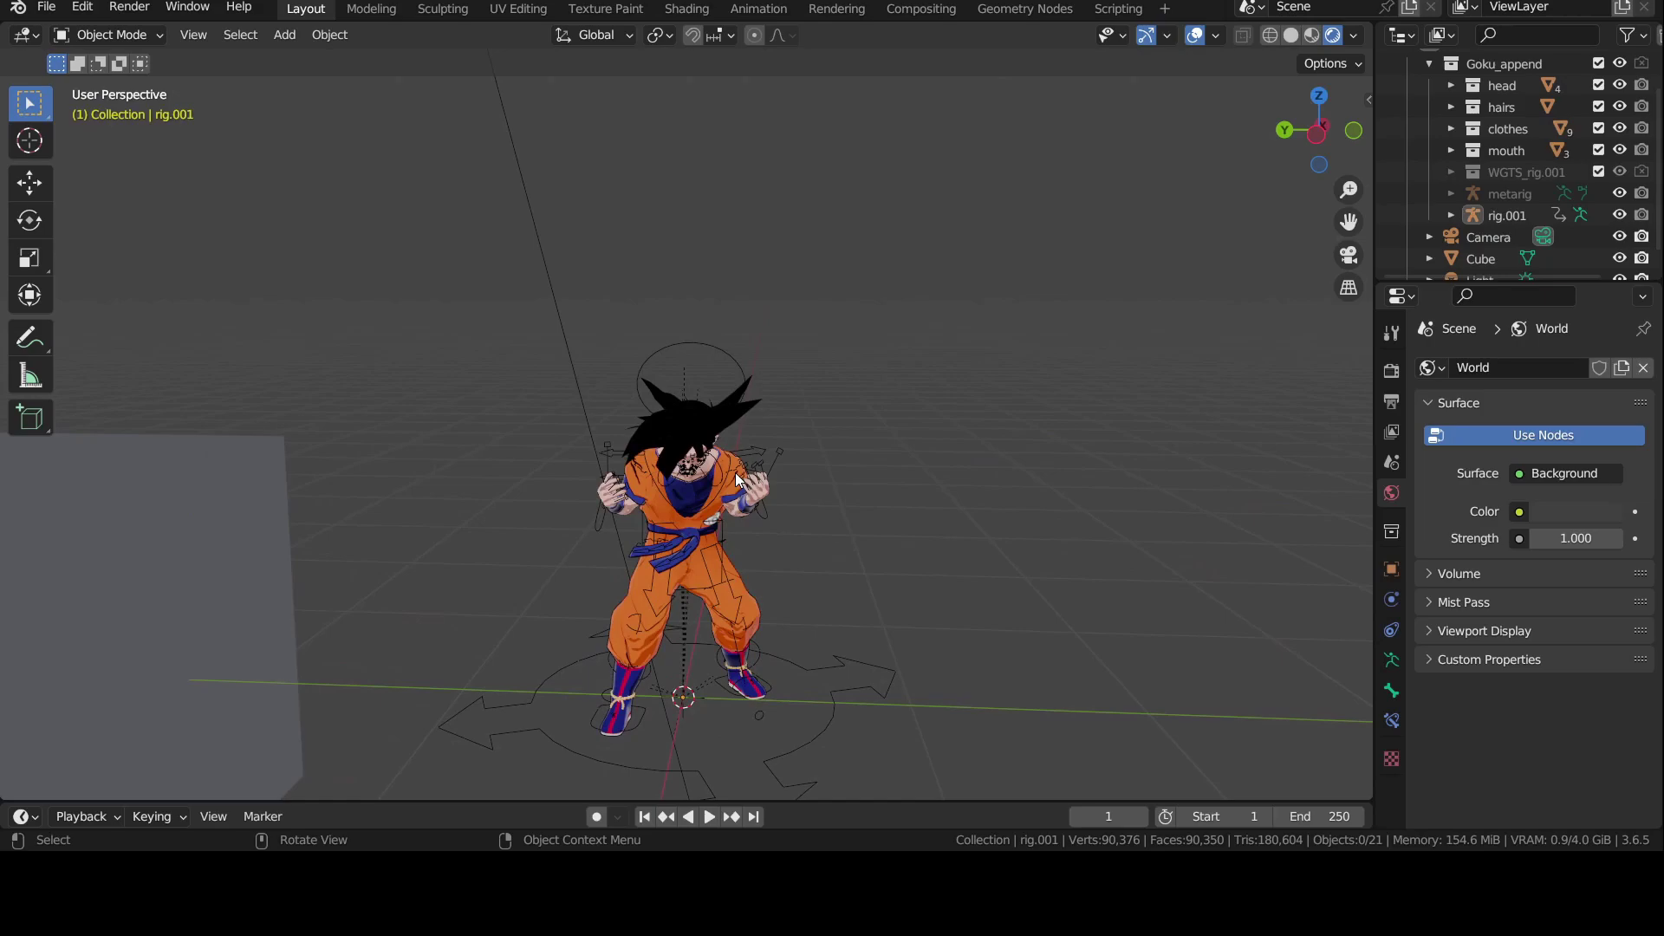
ctrl+middle_drag(745, 468, 689, 99)
ctrl+middle_drag(666, 446, 692, 270)
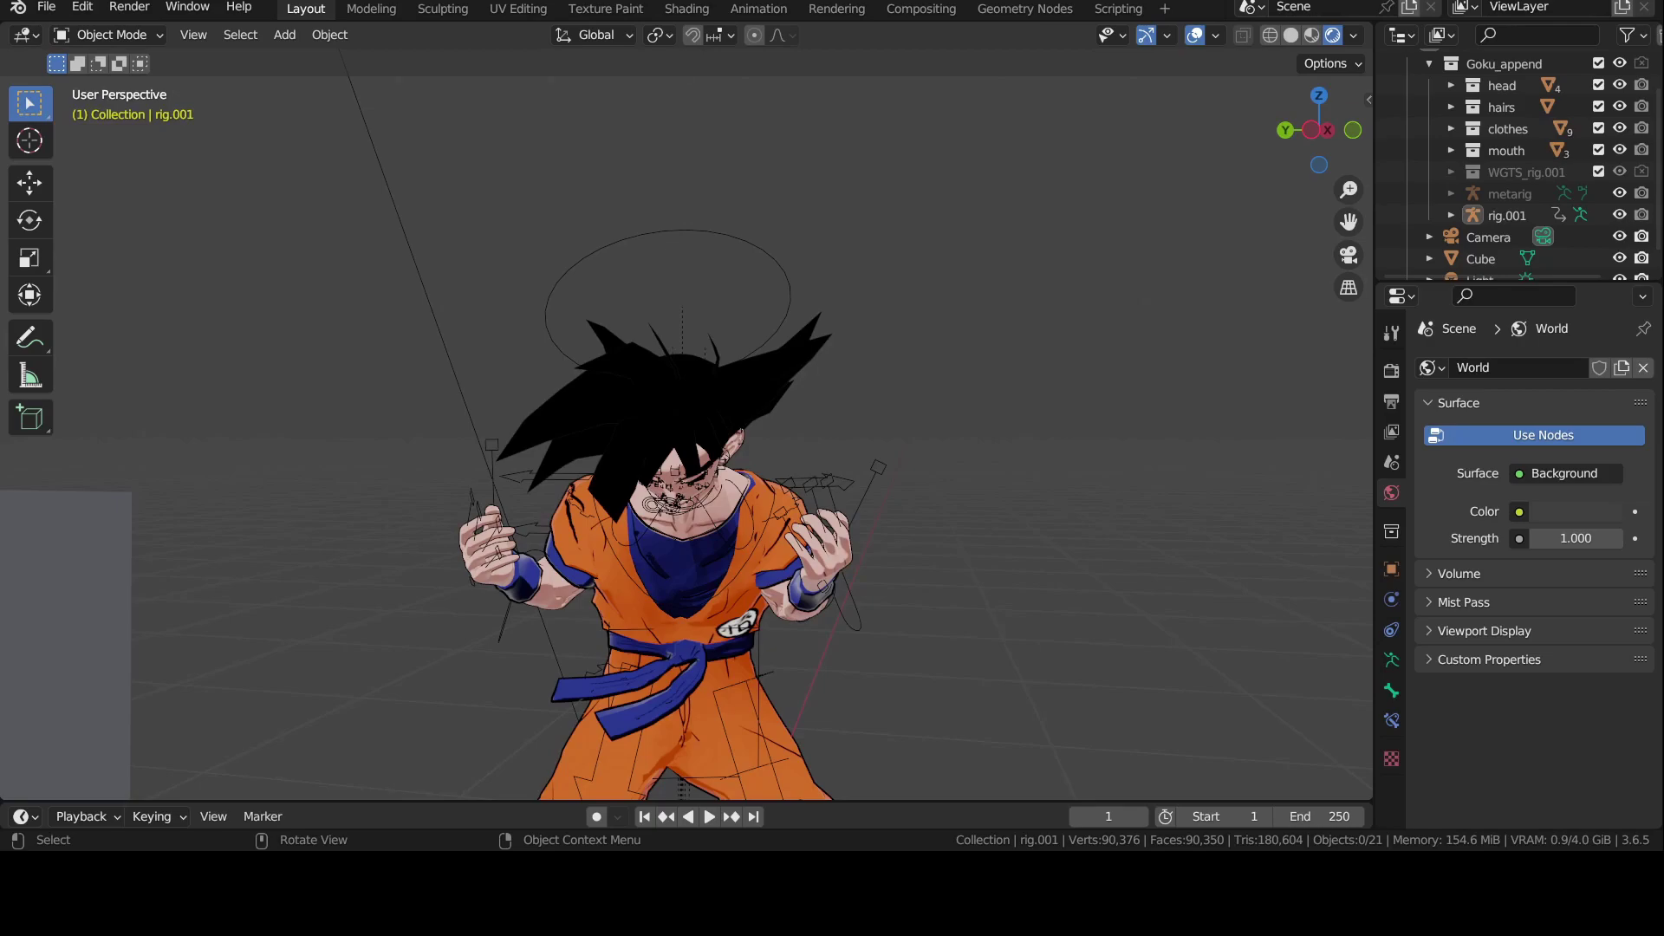
ctrl+middle_drag(680, 365, 759, 434)
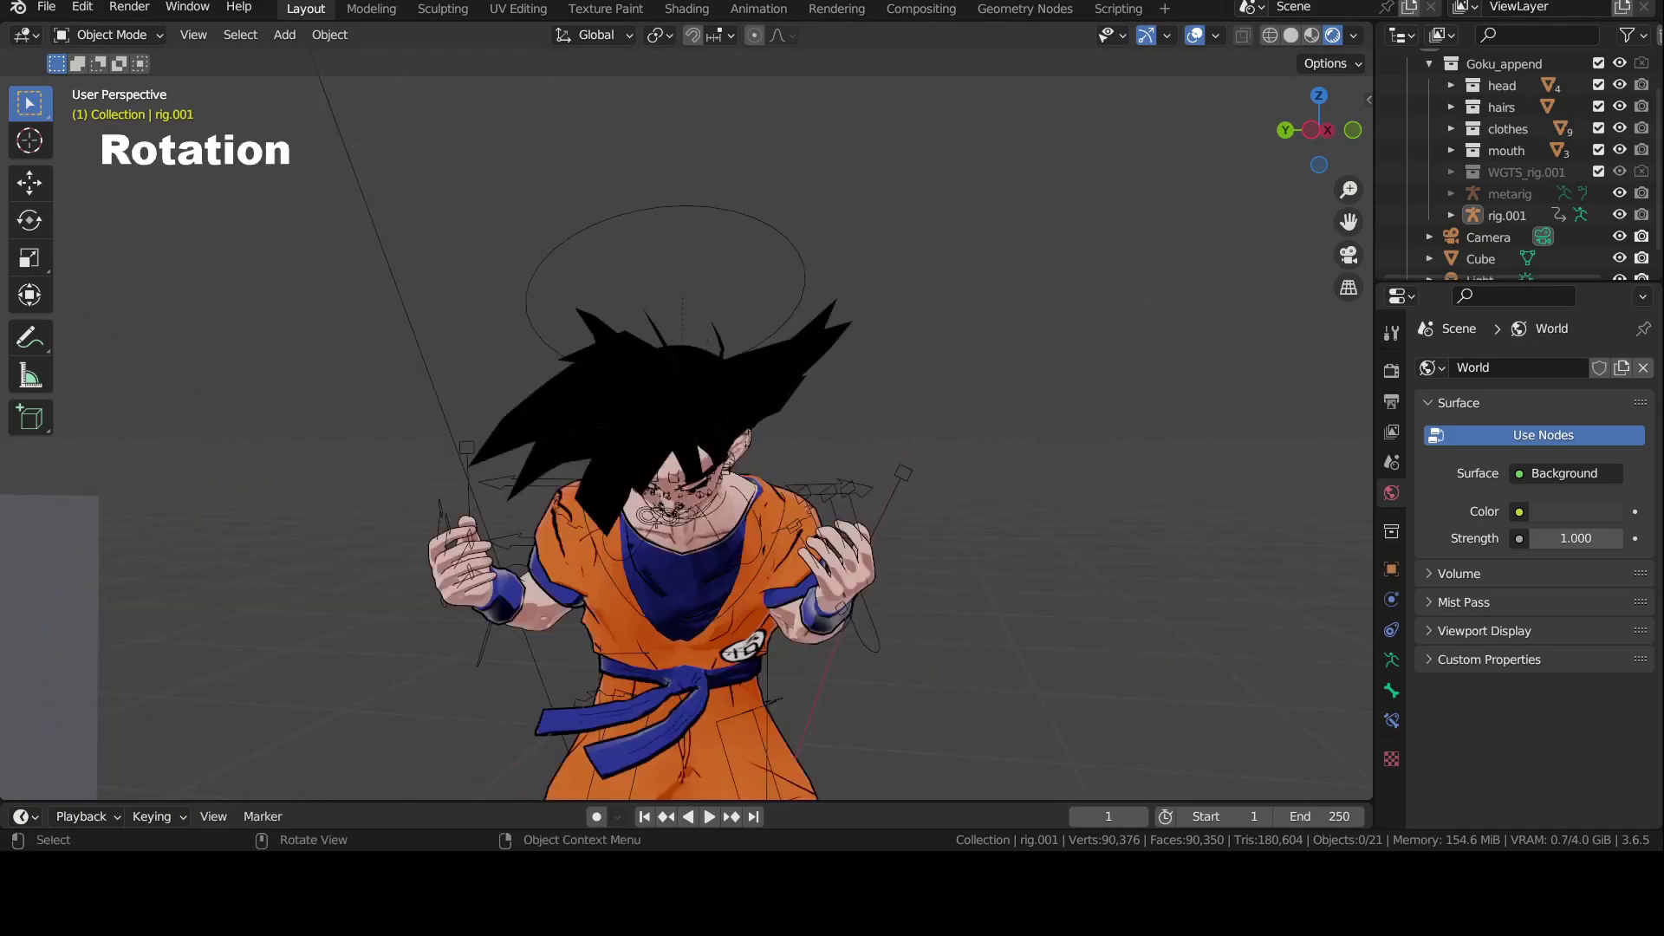
Step: Zoom out and rotate the view around Goku from several angles
scroll(686, 451, down, 5)
middle_drag(953, 573, 657, 375)
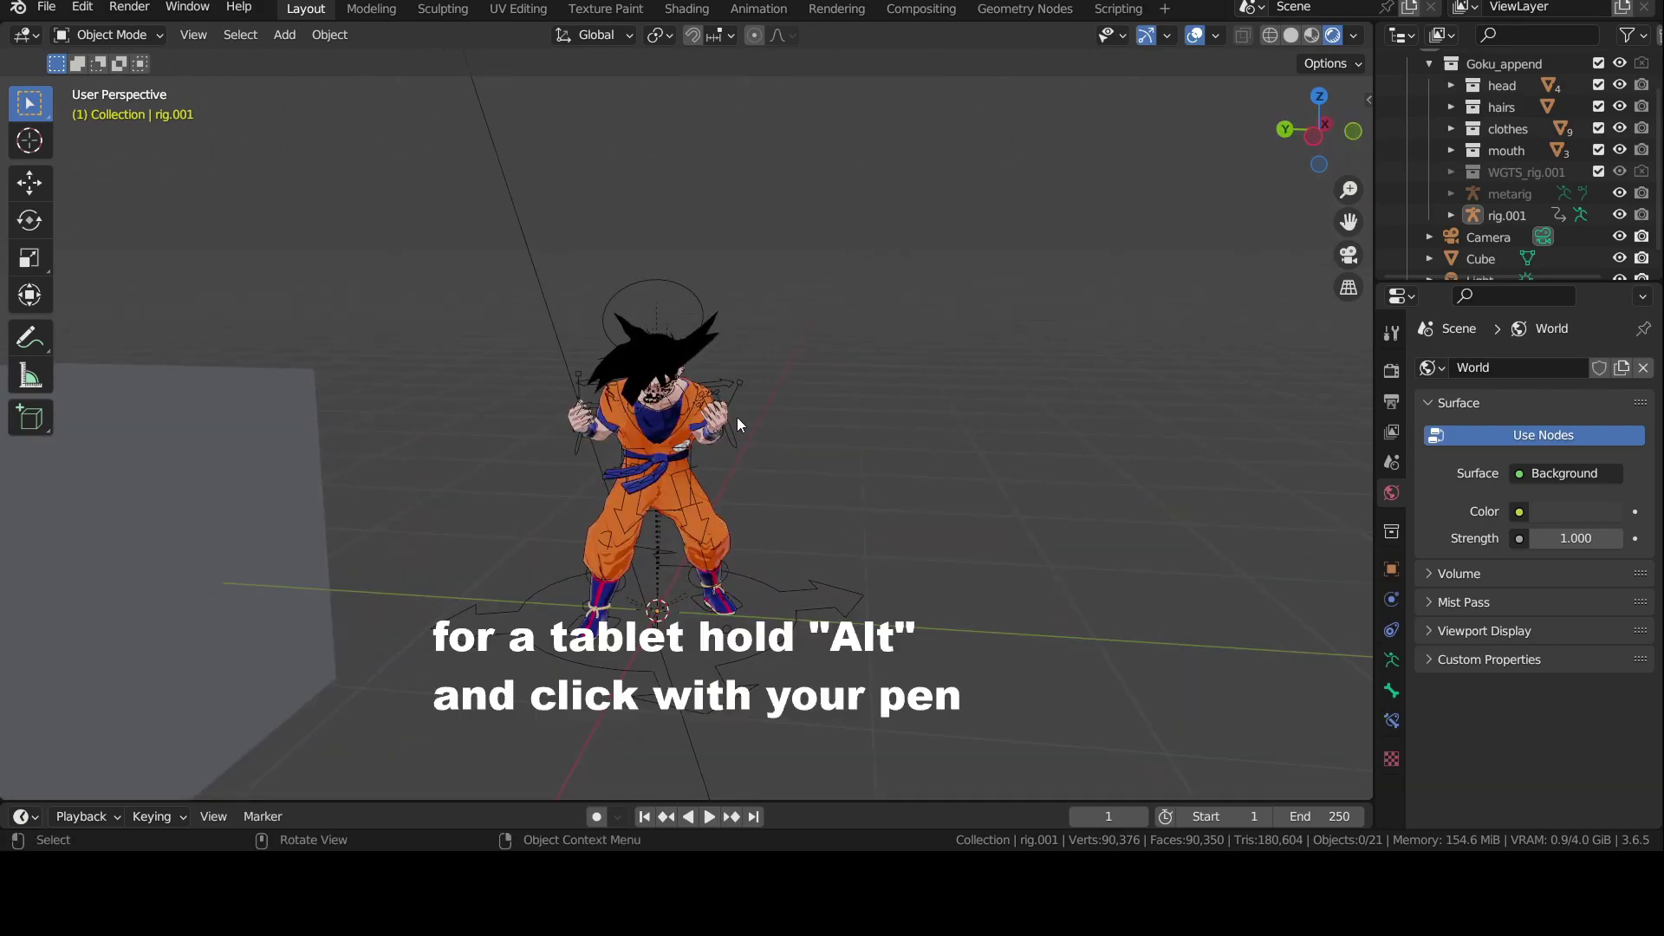
middle_drag(808, 381, 257, 643)
ctrl+alt+middle_drag(88, 594, 1135, 268)
ctrl+alt+middle_drag(899, 156, 907, 635)
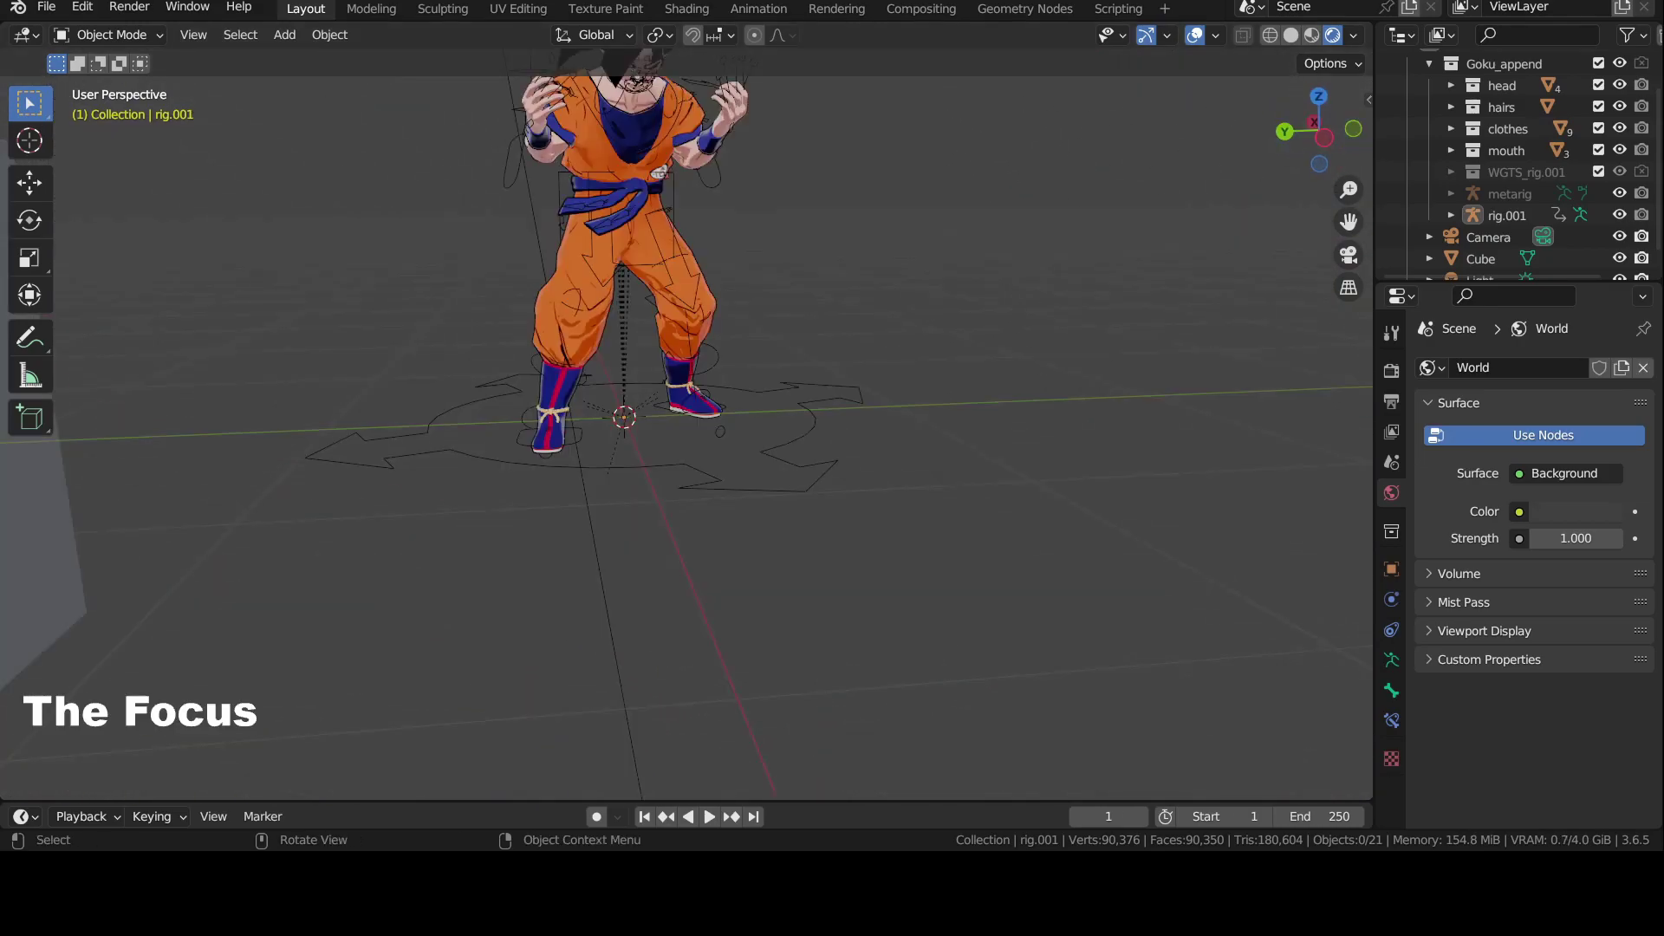
Step: Zoom in on Goku's boot, then pan and orbit the view around the rope tie and foot
scroll(687, 426, up, 10)
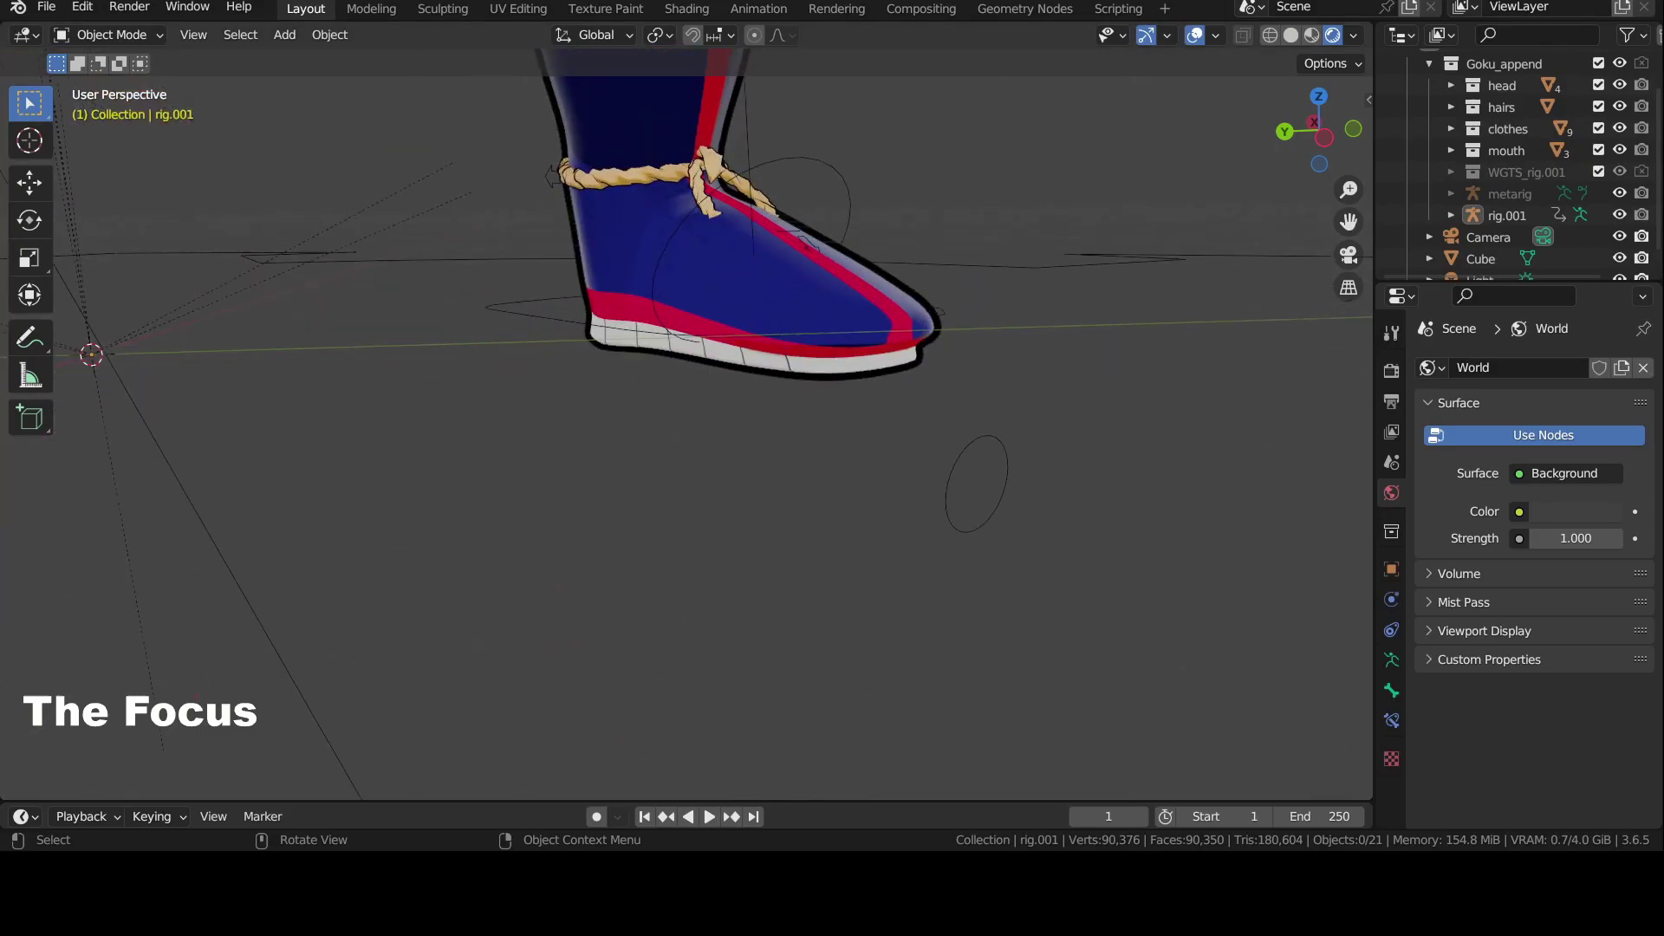
shift+middle_drag(742, 387, 1023, 608)
scroll(748, 466, up, 3)
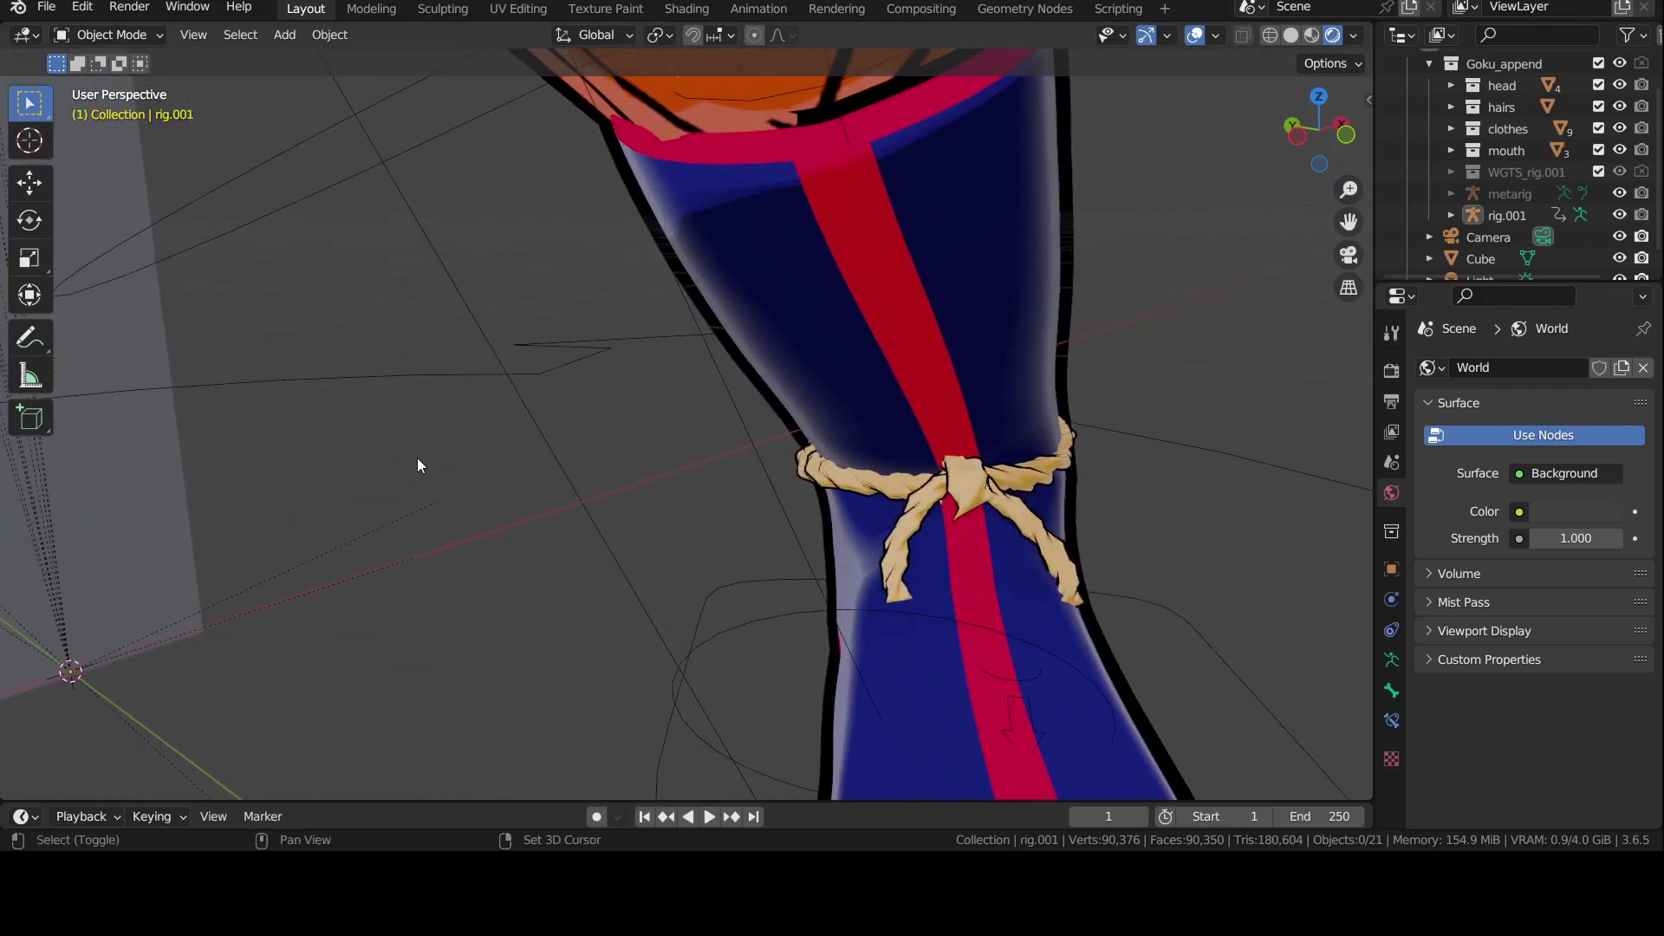
mouse_move(443, 496)
middle_down()
mouse_move(997, 421)
mouse_move(76, 423)
mouse_move(1334, 423)
mouse_move(1123, 441)
mouse_move(1051, 469)
mouse_move(598, 502)
mouse_move(14, 497)
mouse_move(1084, 501)
mouse_move(443, 487)
middle_up()
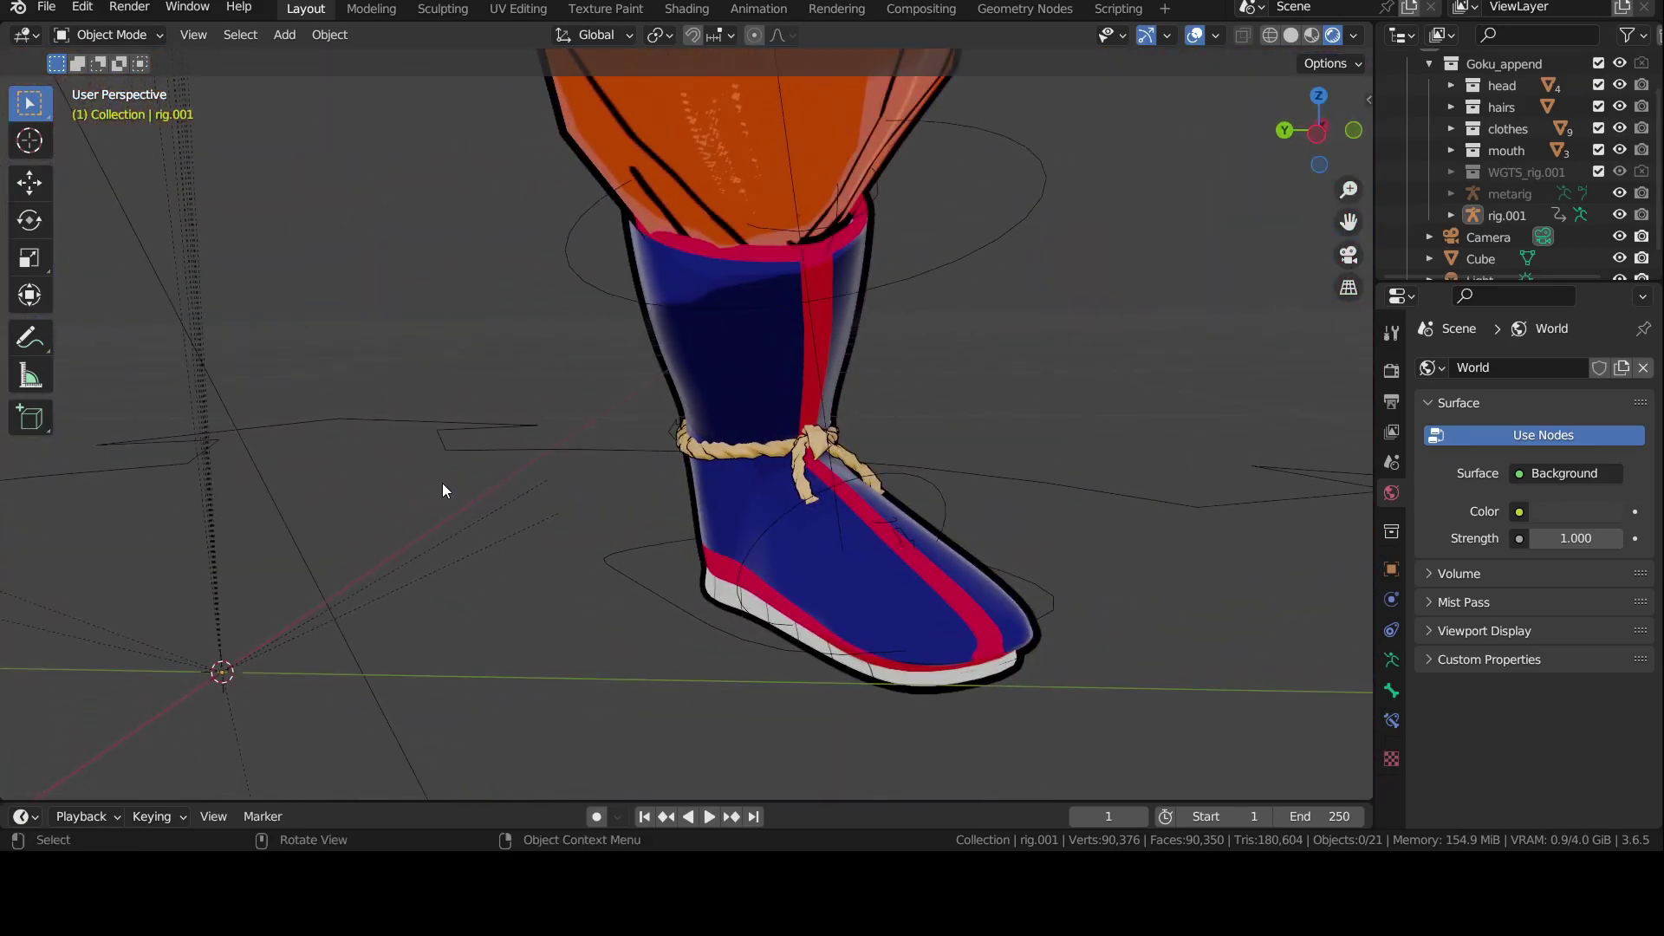
Step: Select Goku's rig, frame the view on it and orbit around the whole character
click(589, 279)
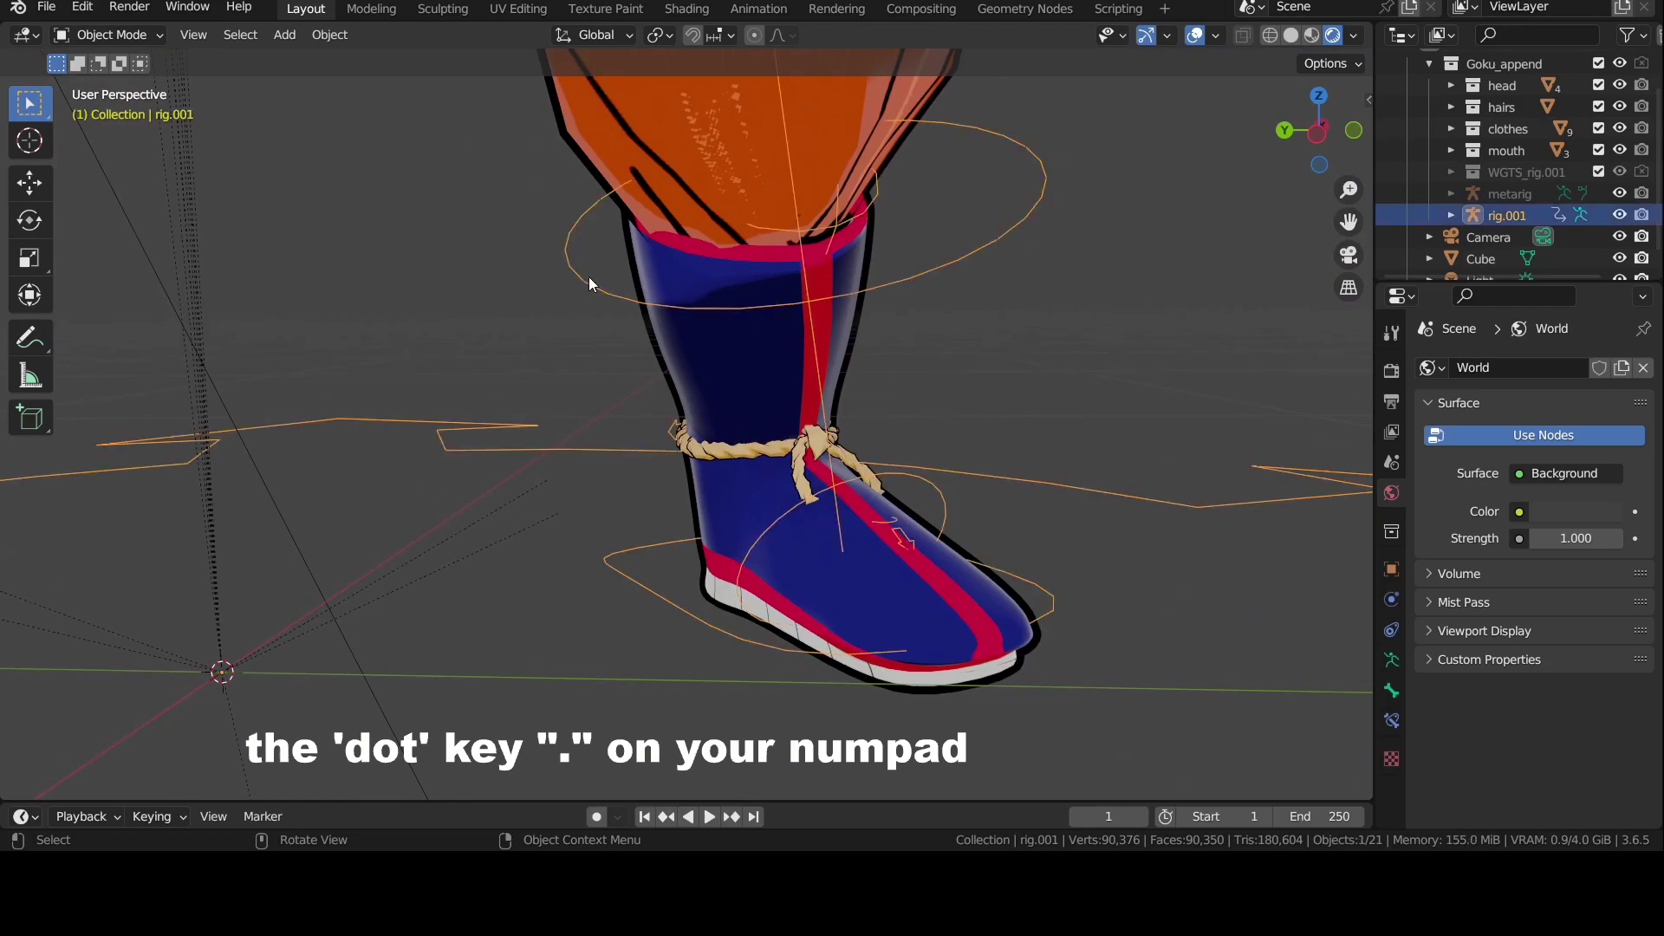
key(KP_Decimal)
middle_drag(589, 283, 394, 445)
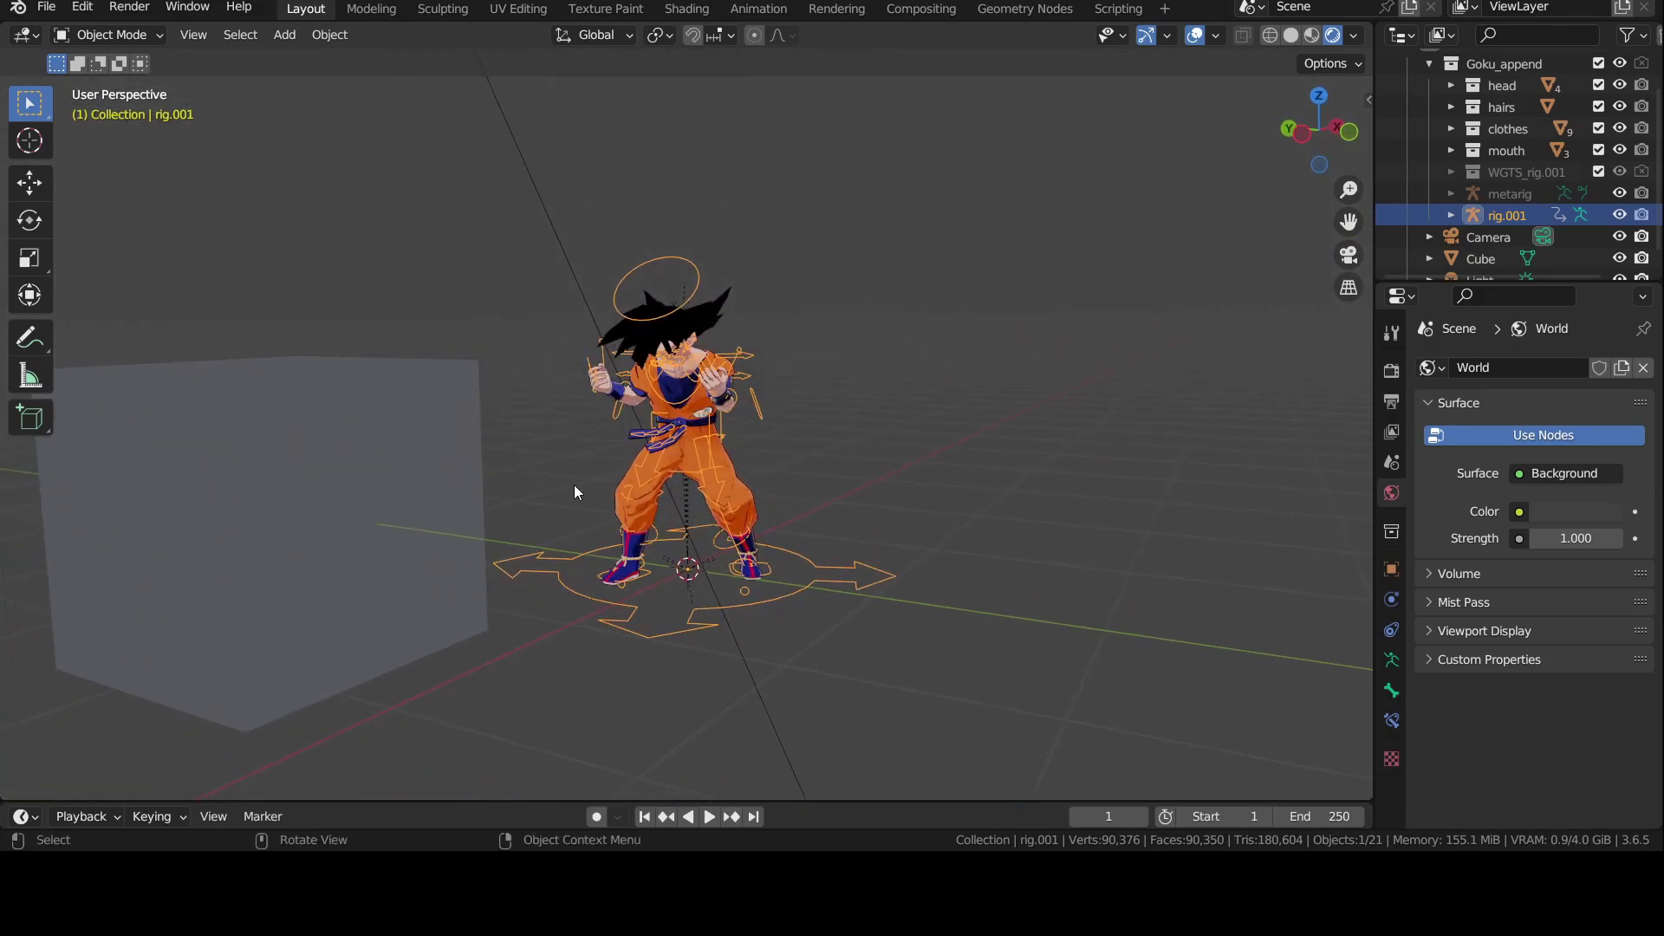
Step: Switch the rig to Pose Mode, select the thumb.01_master.L bone and examine the area around the hand
scroll(574, 486, up, 4)
key(ctrl+Tab)
click(755, 415)
scroll(755, 423, up, 8)
middle_drag(805, 388, 95, 415)
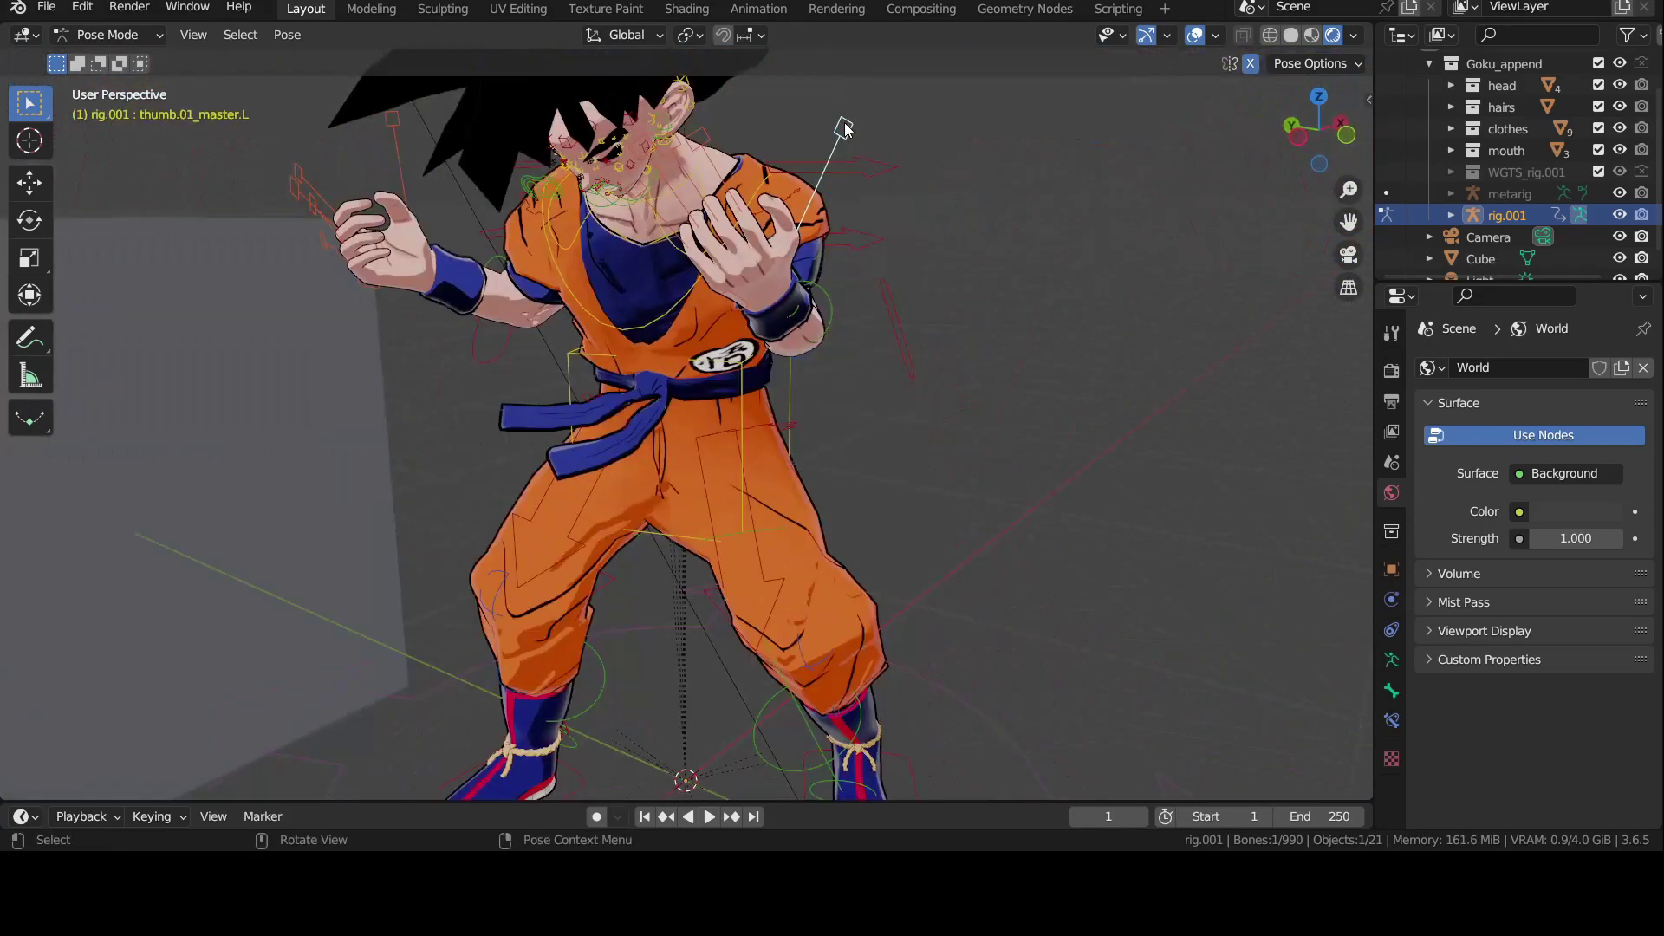
scroll(845, 151, up, 5)
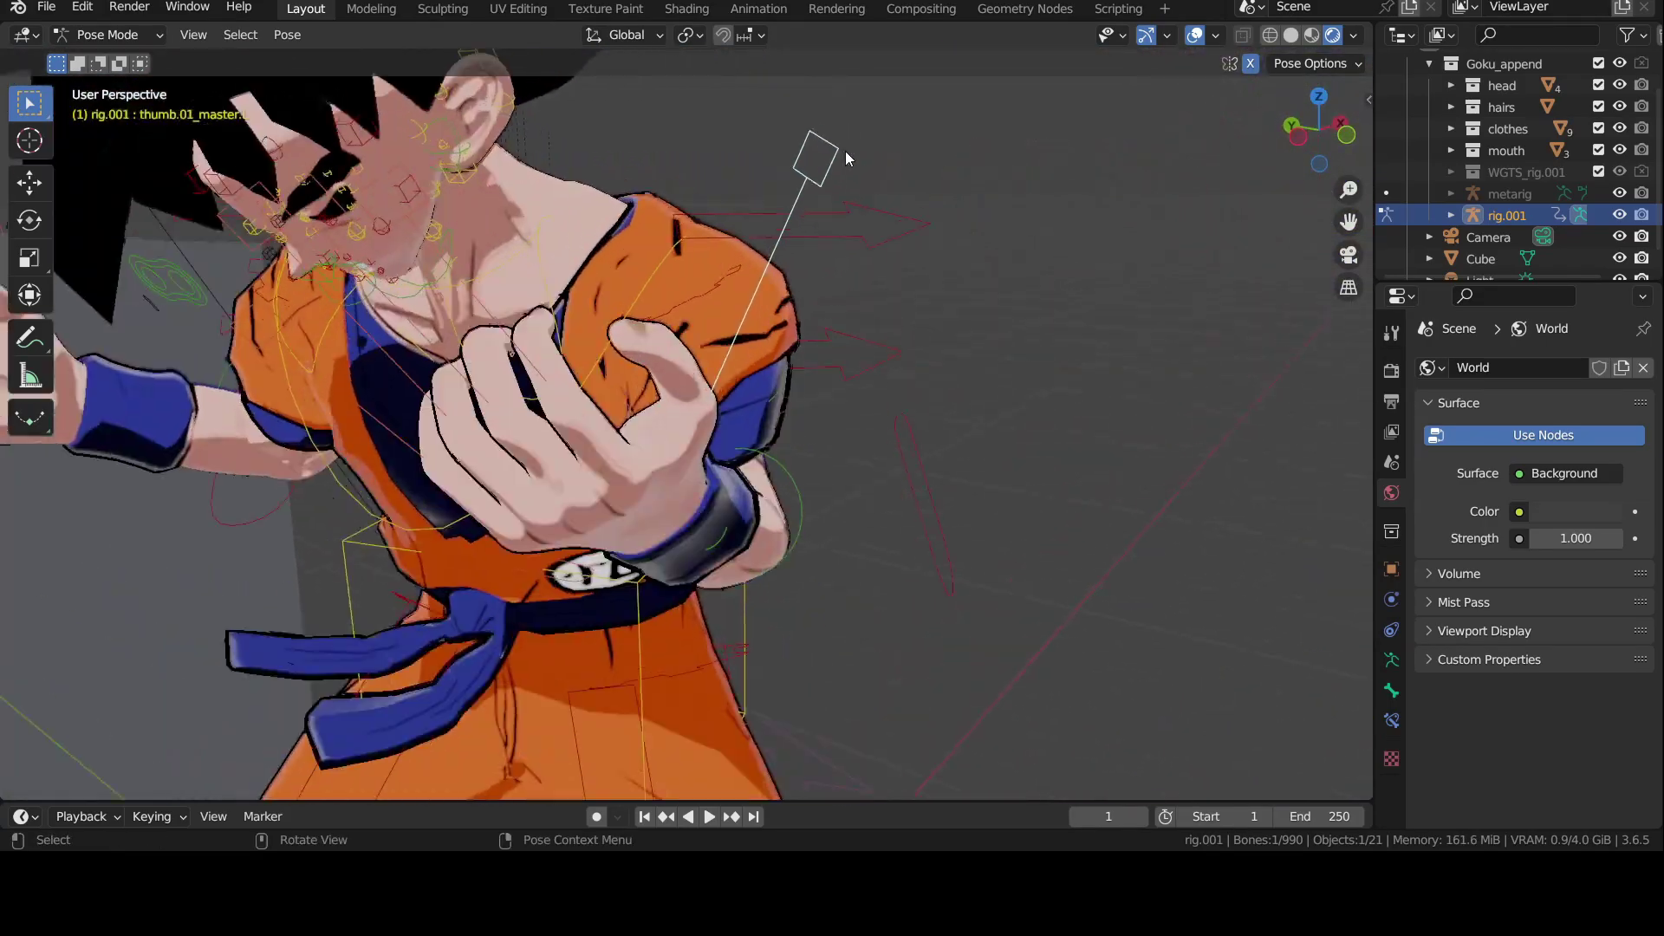
middle_drag(846, 151, 382, 366)
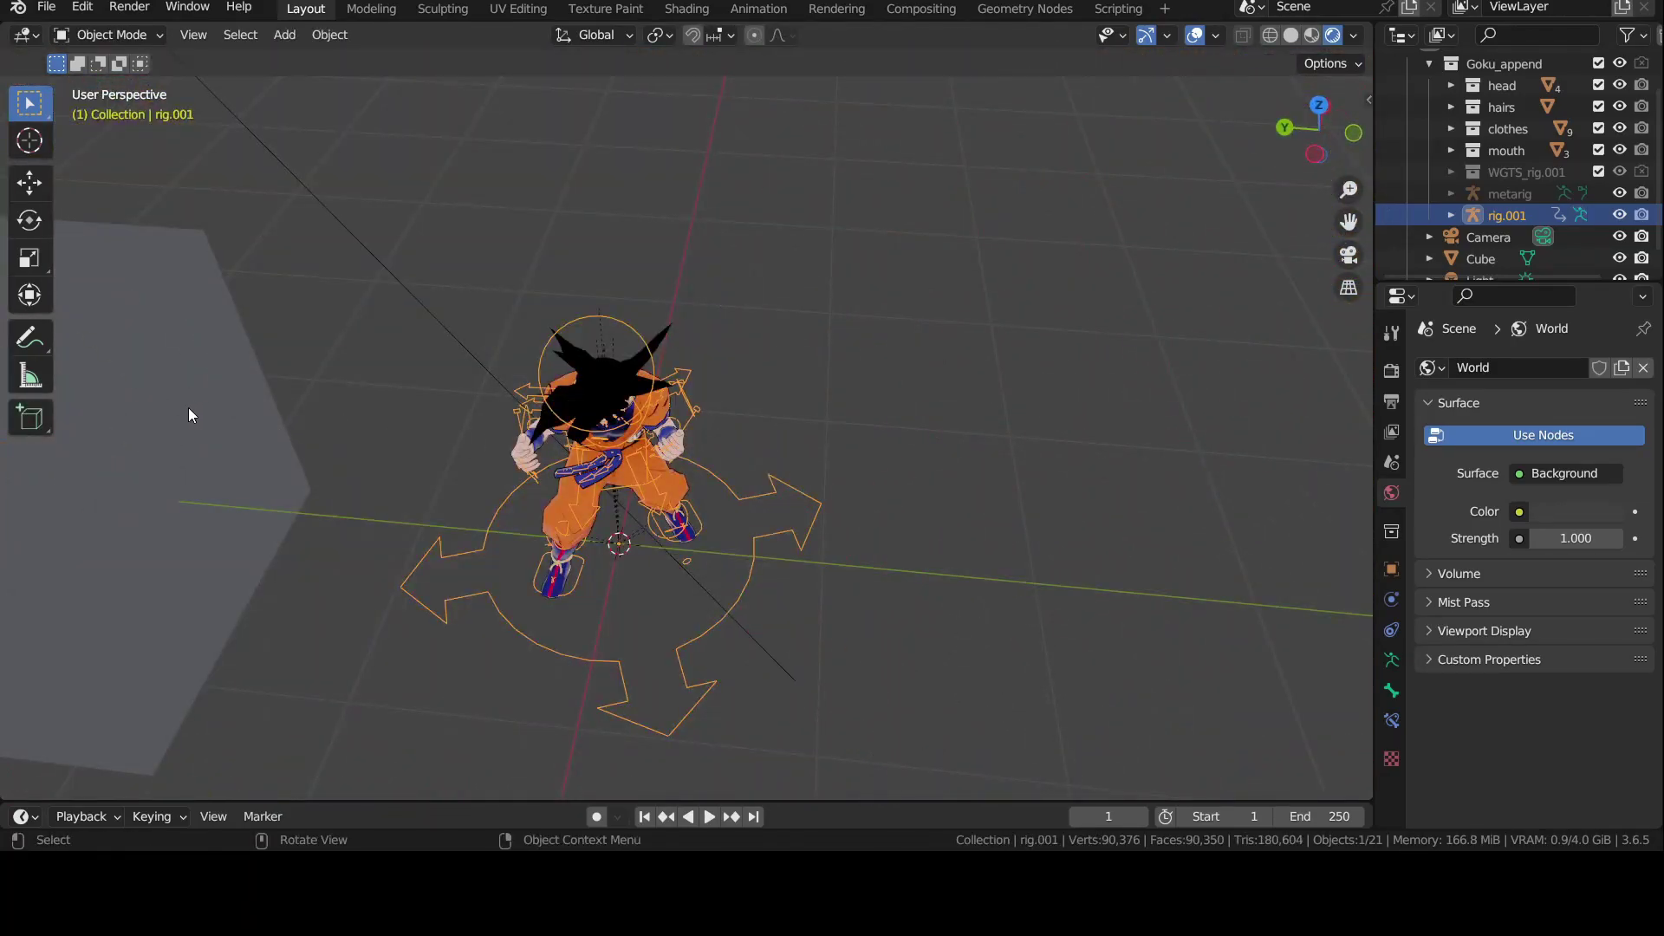
Step: Select the cube in Object Mode, frame the view on it and orbit around it
scroll(191, 410, down, 3)
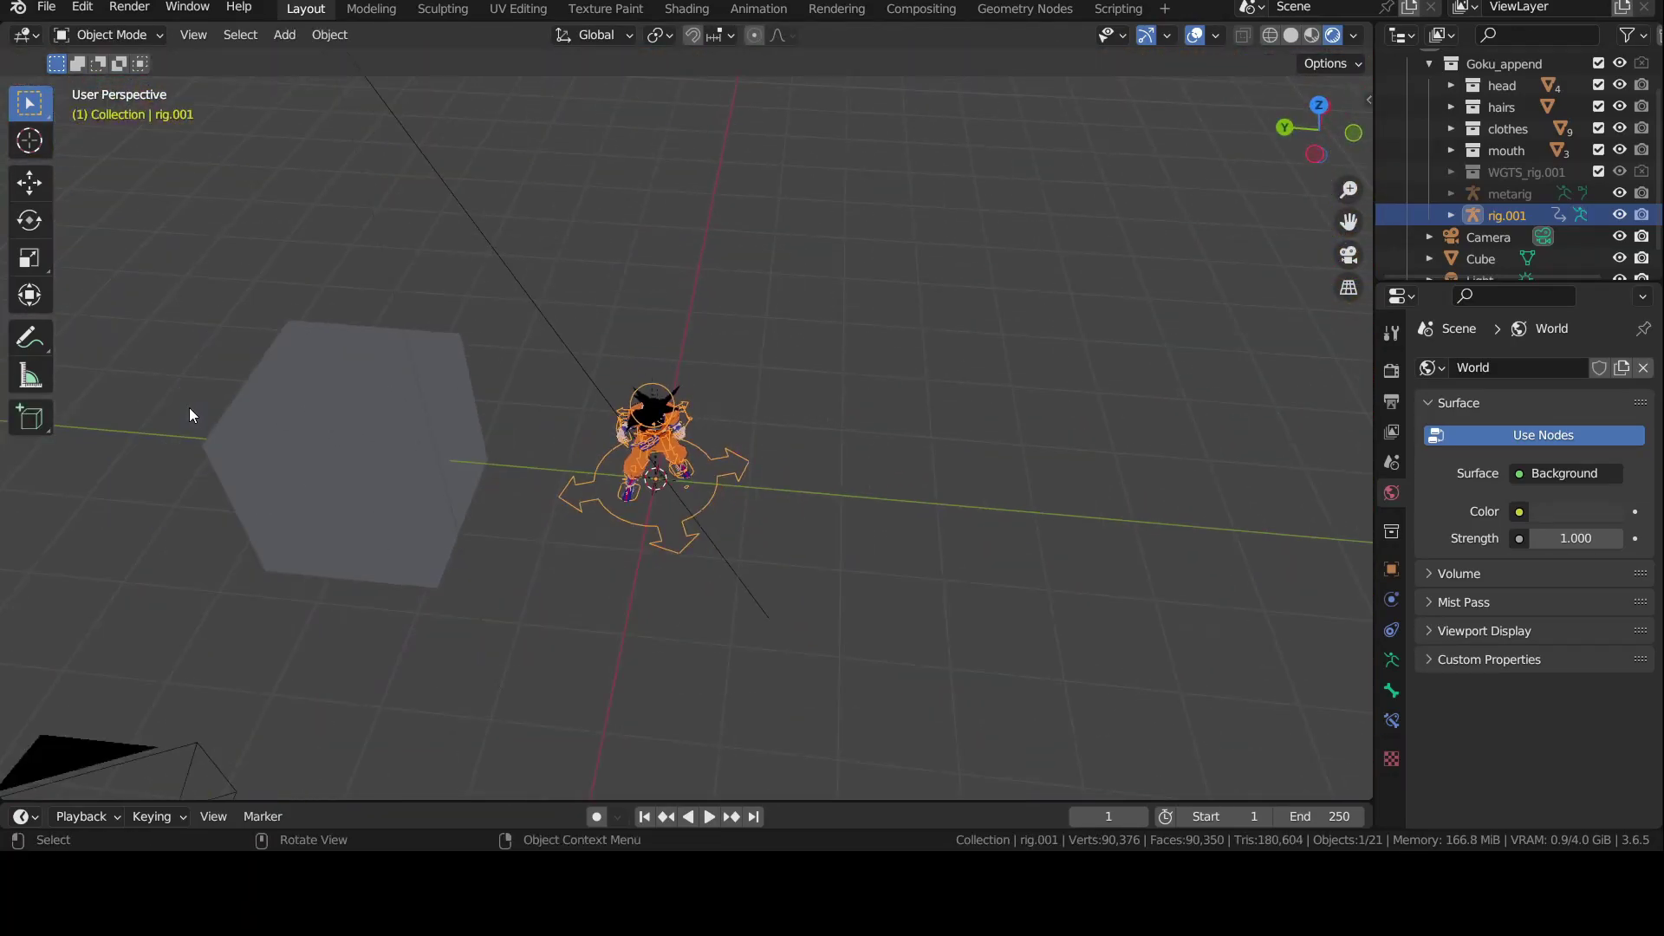
click(266, 426)
key(KP_Decimal)
middle_drag(473, 427, 1037, 407)
scroll(1037, 408, down, 4)
Step: In Edit Mode, frame the view on a corner vertex of the cube, select an edge, and return to Object Mode
key(Tab)
click(477, 244)
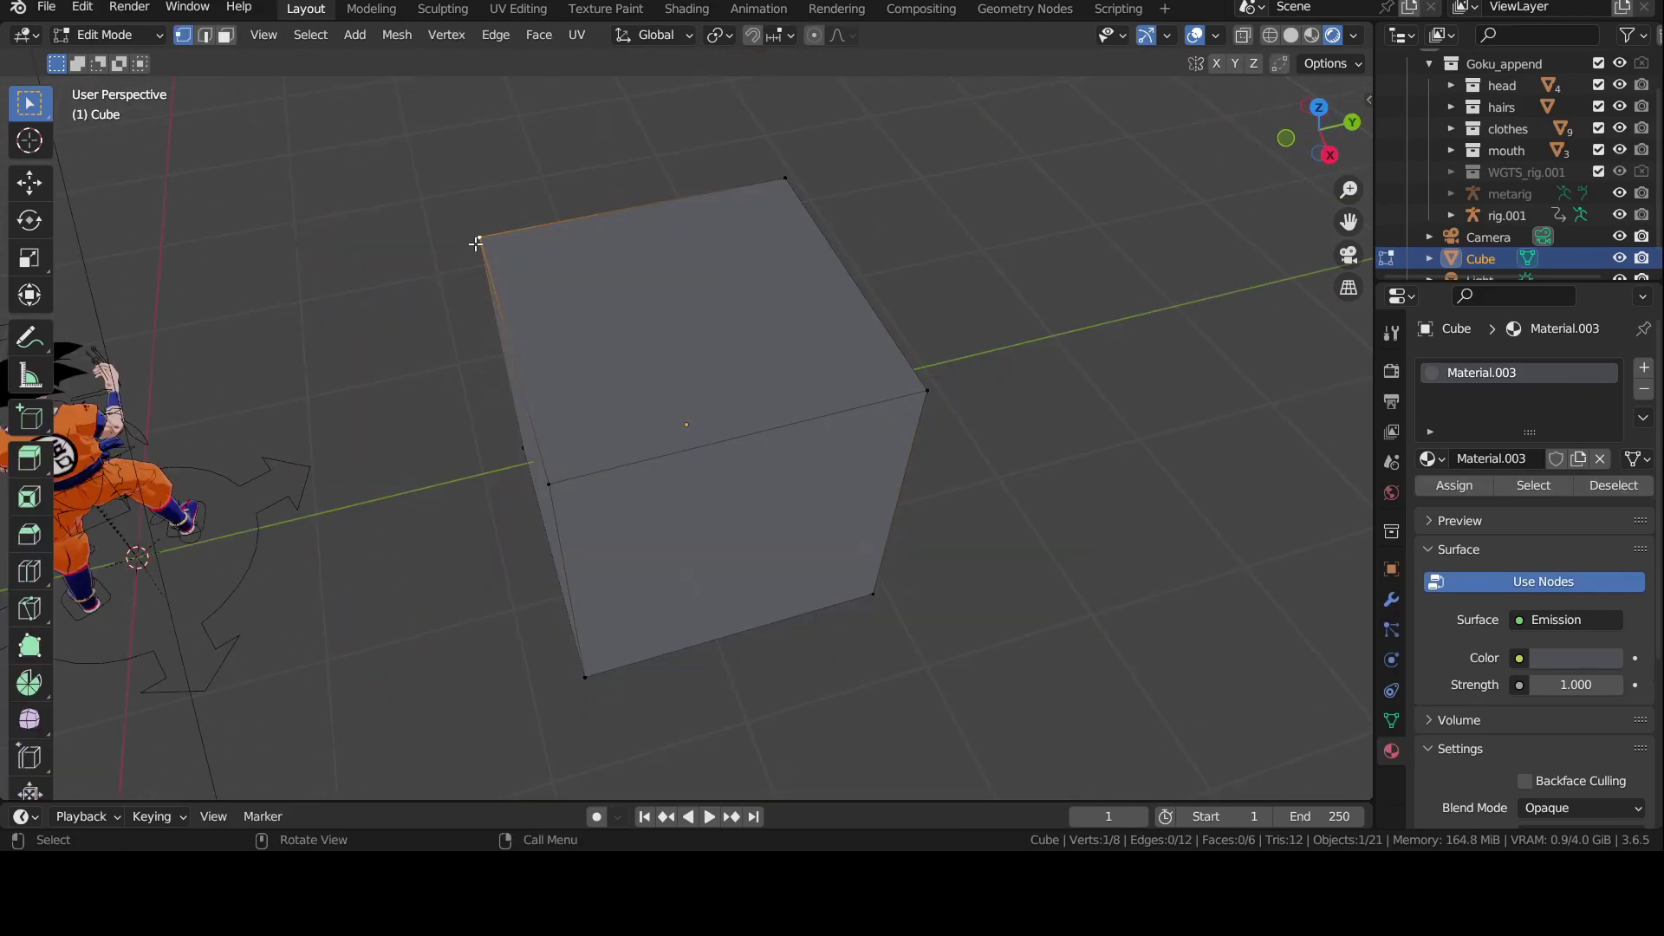
key(KP_Decimal)
middle_drag(487, 326, 247, 360)
key(2)
click(432, 380)
scroll(432, 381, down, 6)
key(Tab)
Step: Open the Keymap preferences and examine the Pivot Point shortcut in the 3D View (Global) section
click(82, 9)
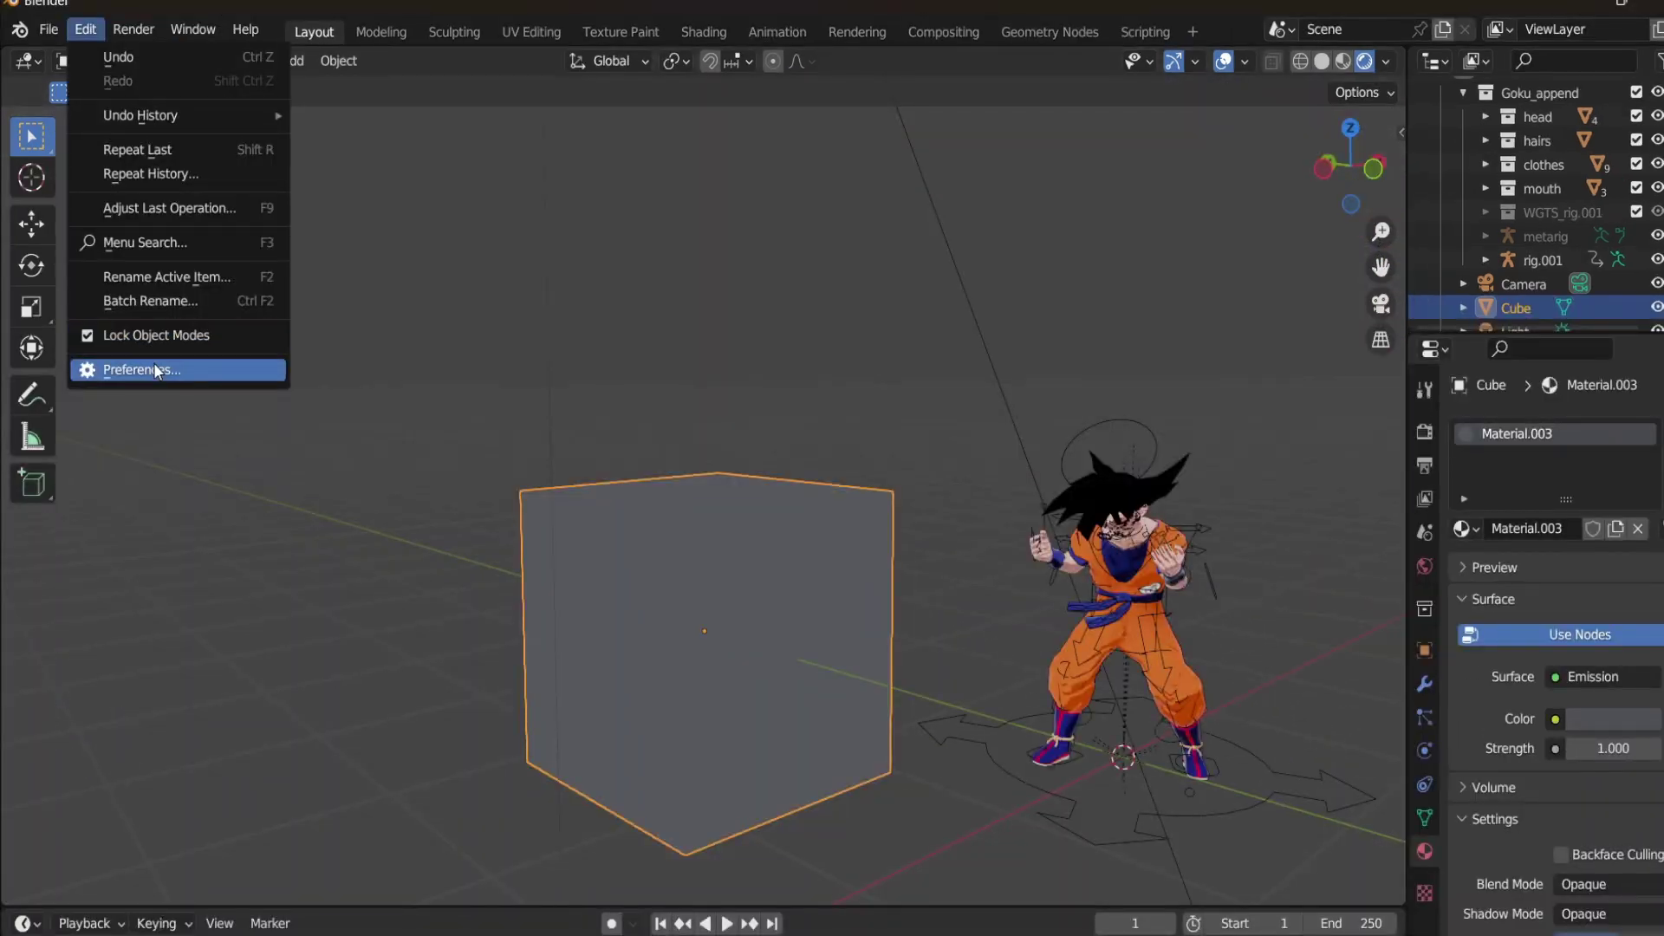
click(154, 364)
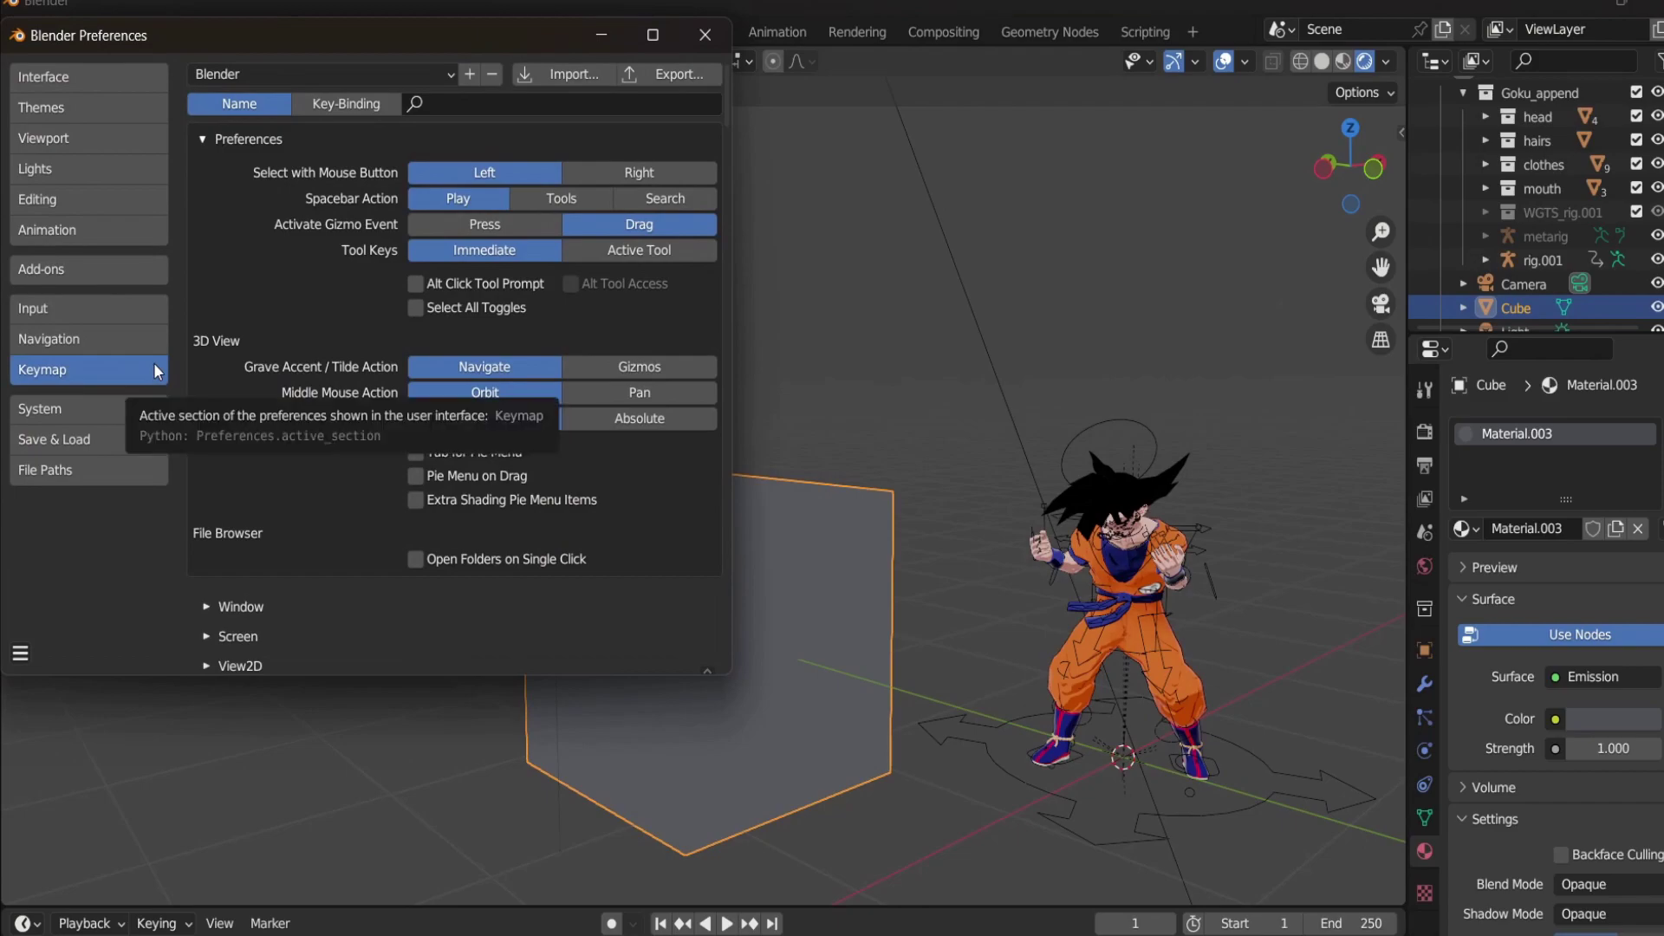
scroll(261, 537, down, 4)
click(244, 584)
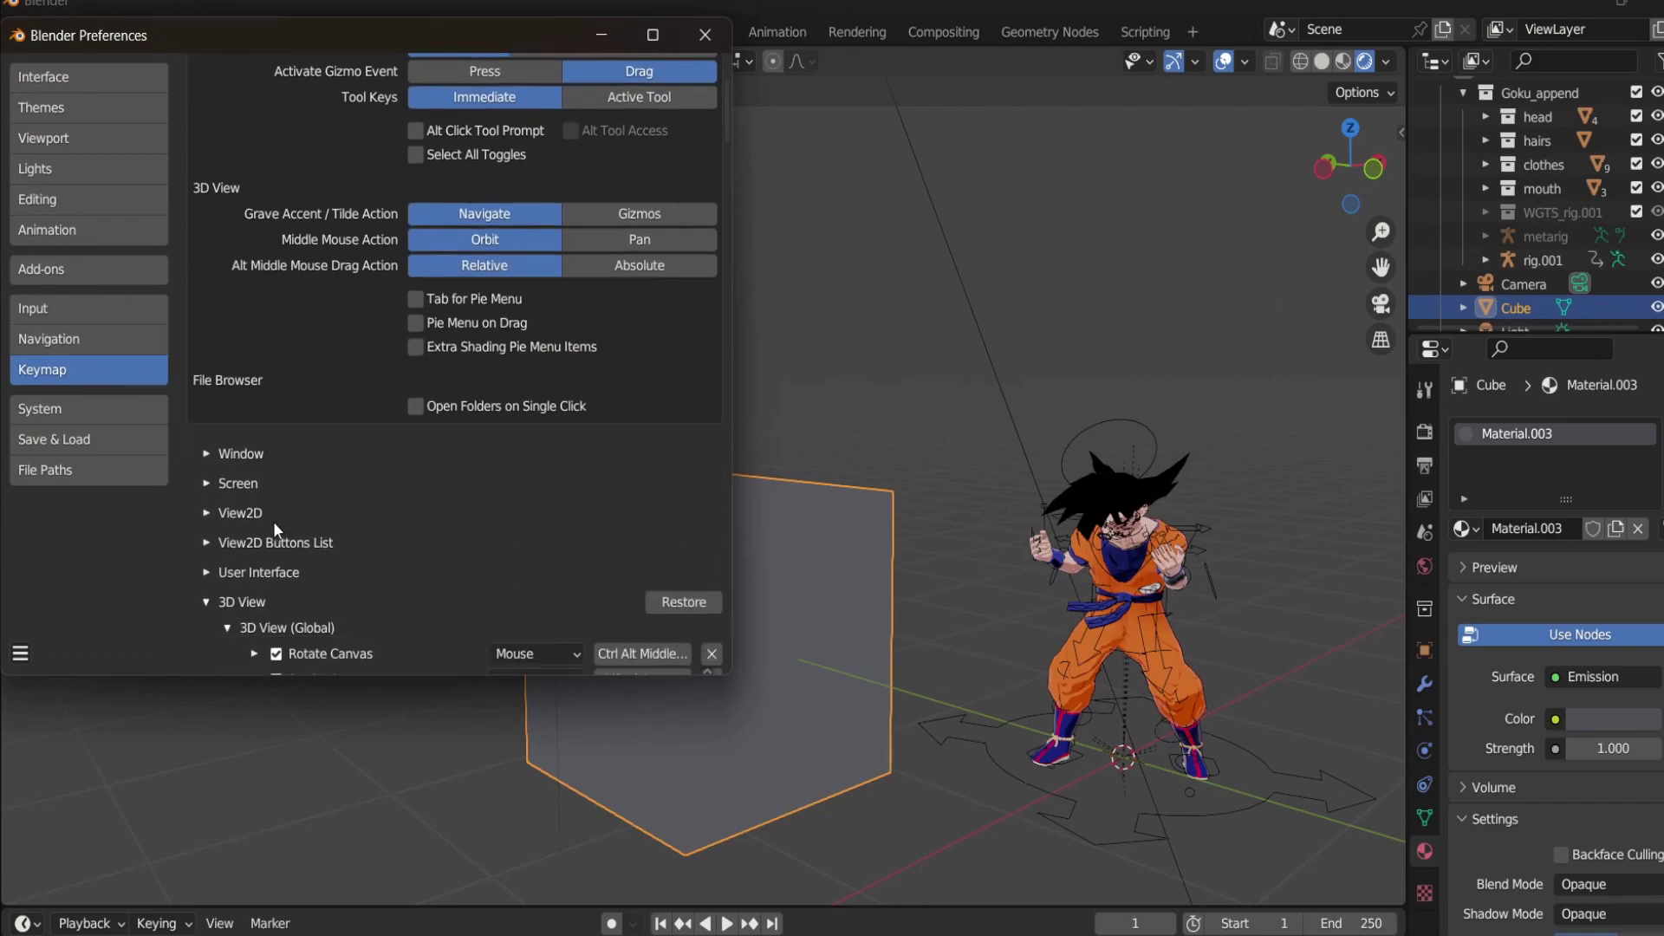
scroll(293, 470, down, 4)
click(208, 449)
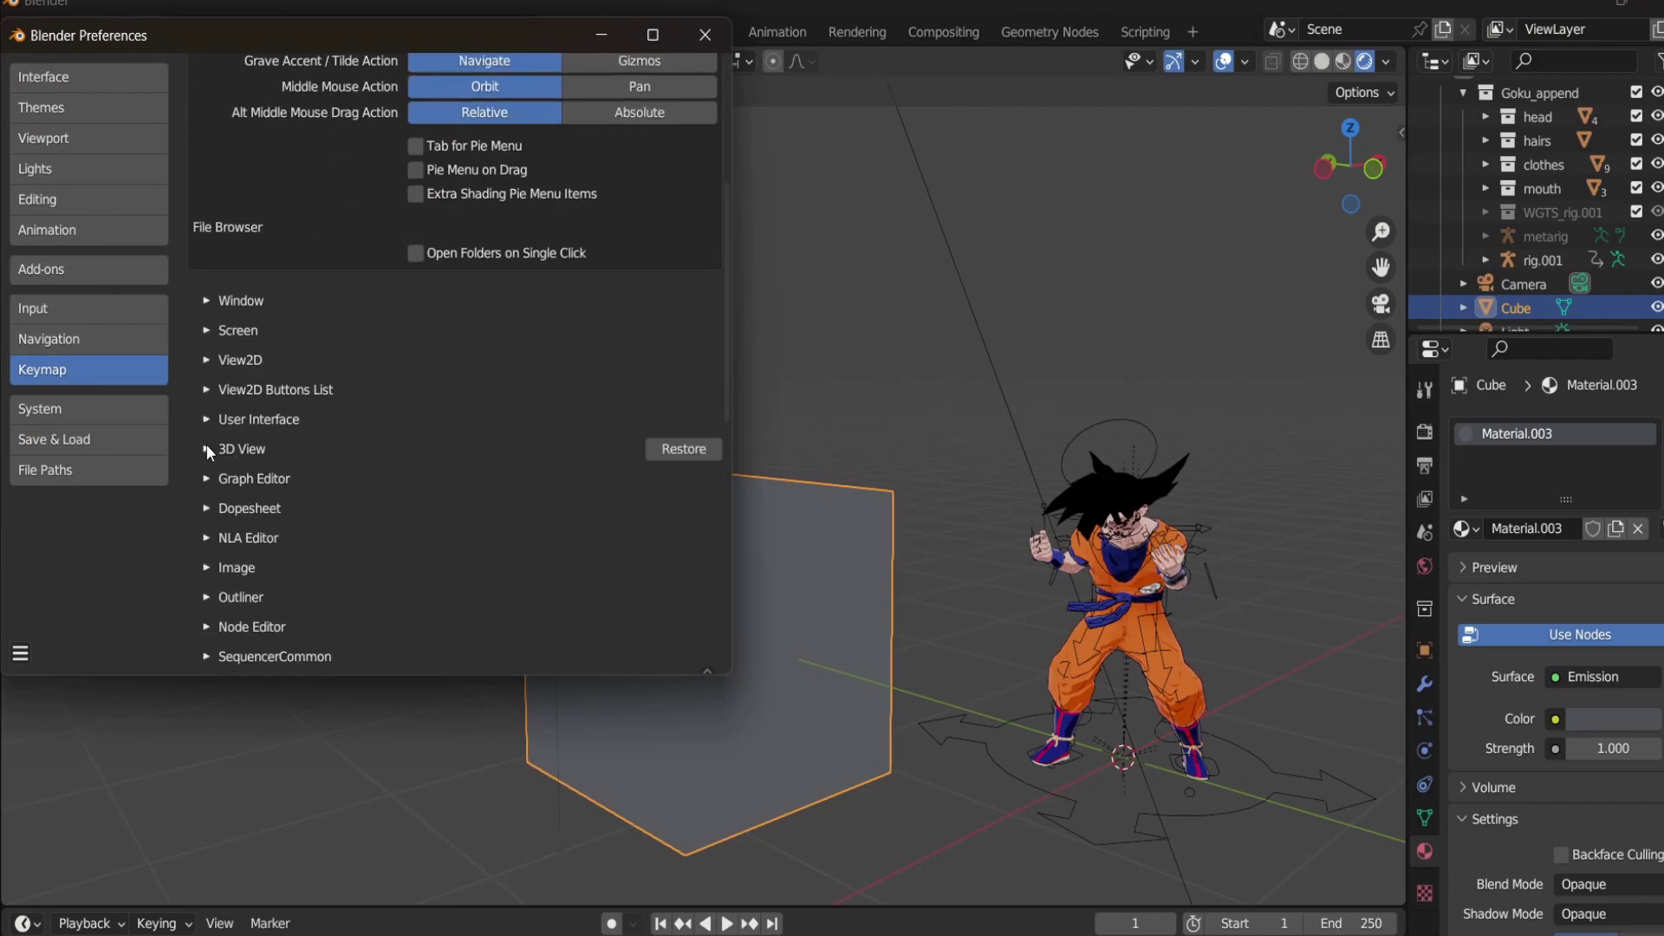
click(206, 449)
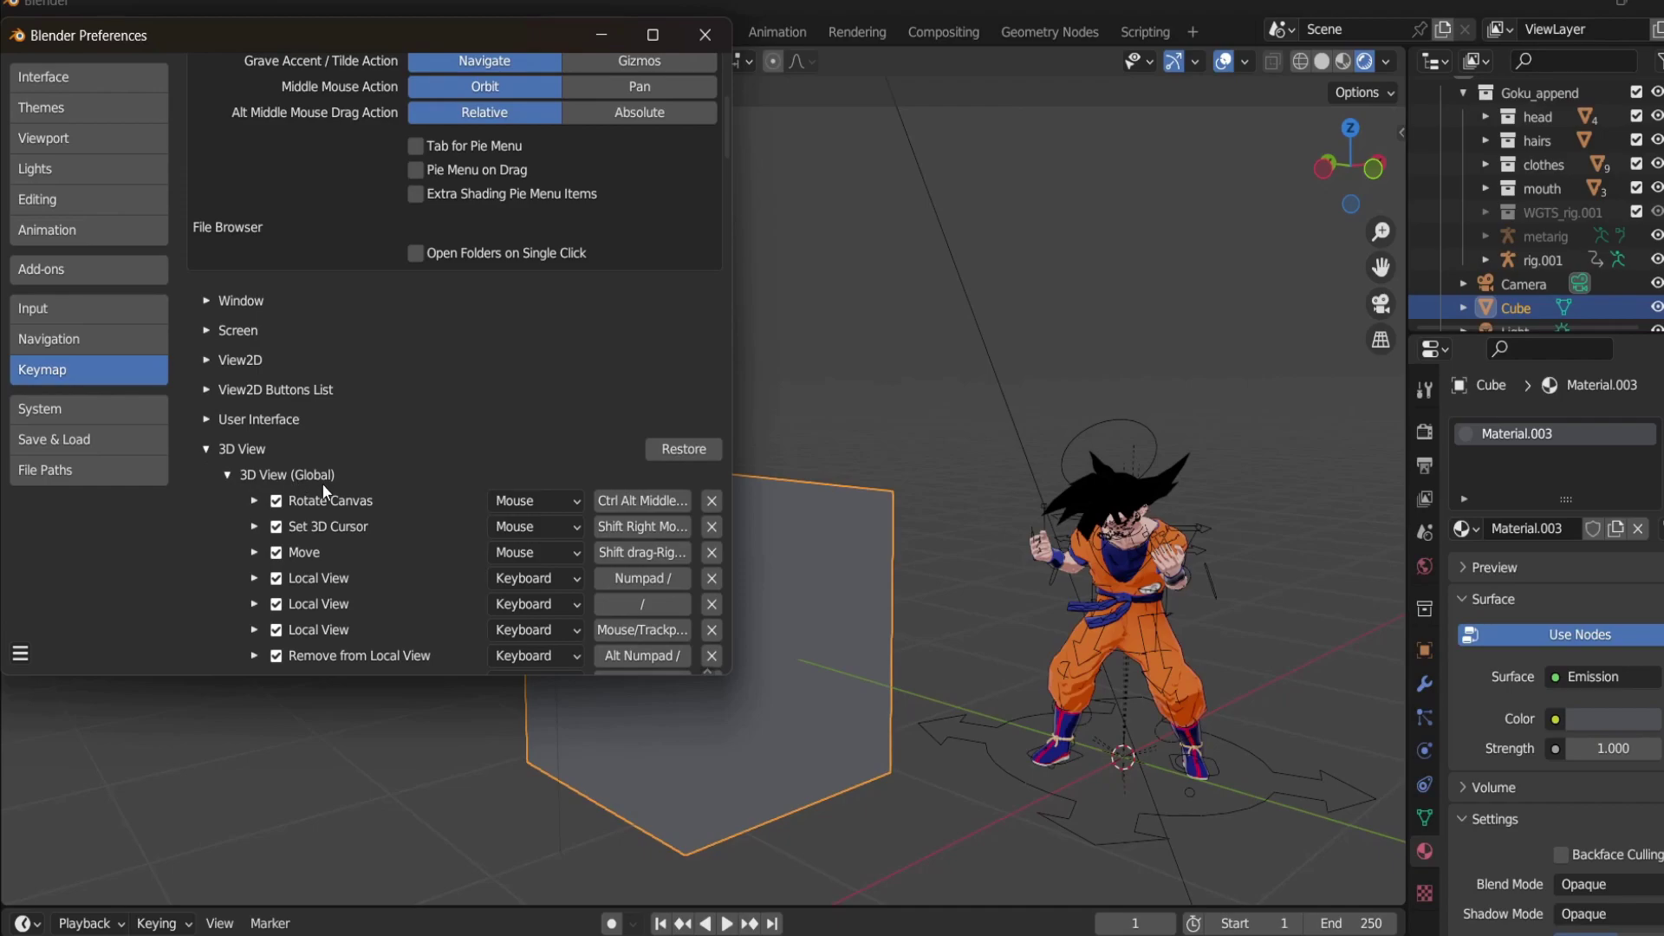
scroll(348, 478, down, 20)
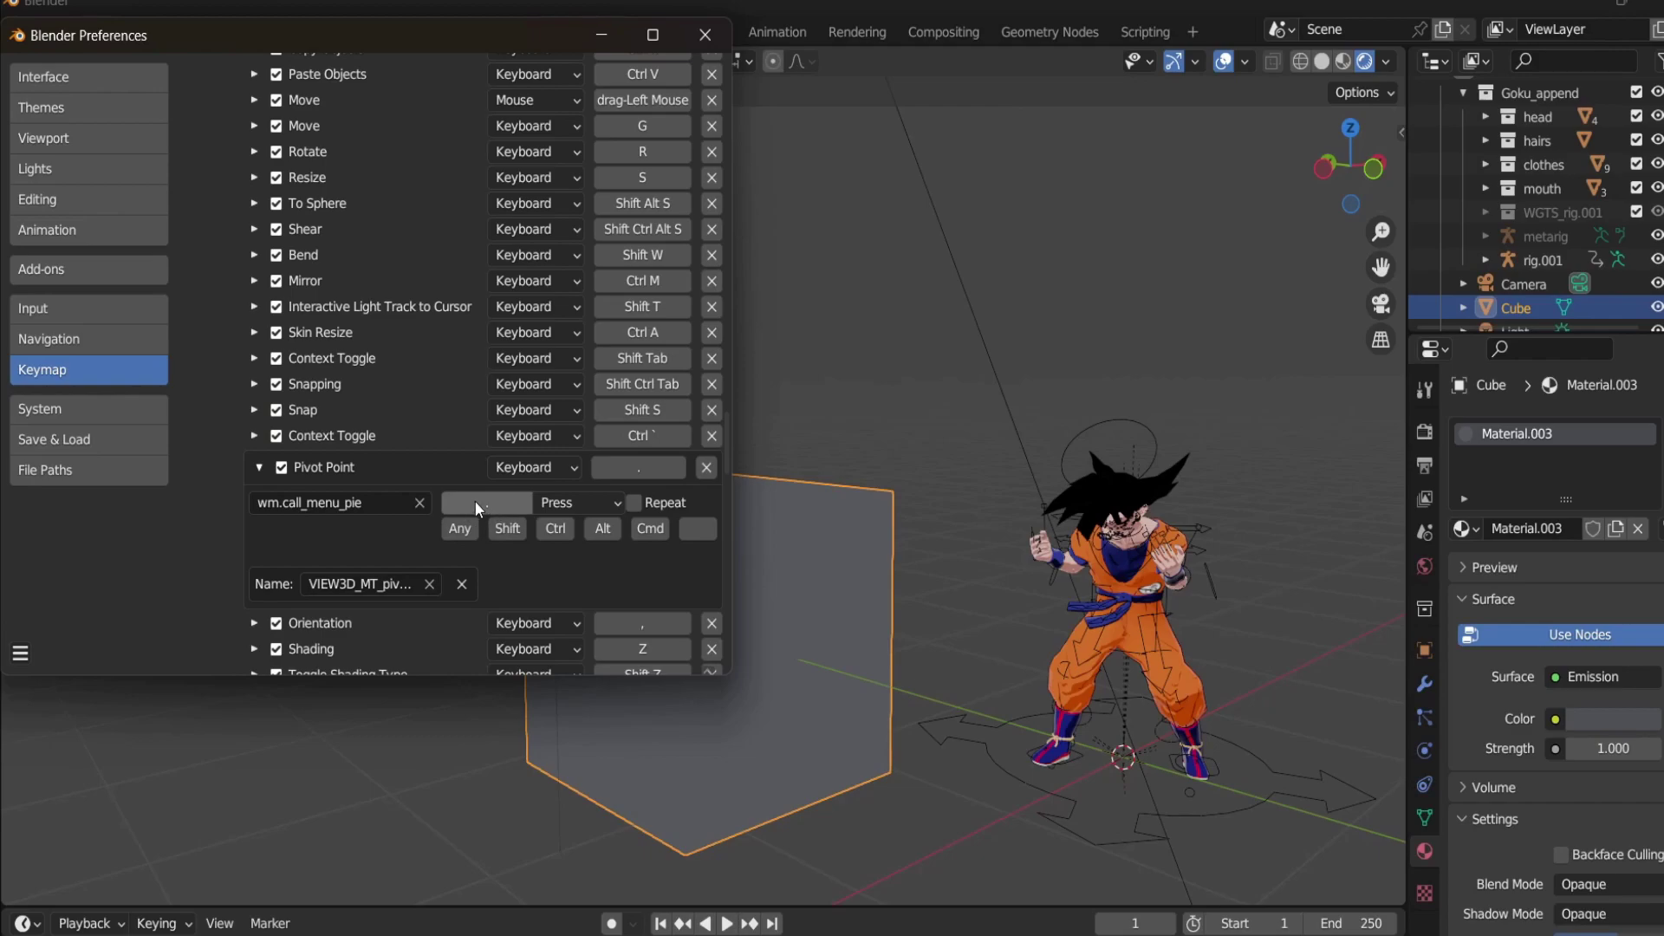
scroll(506, 507, down, 1)
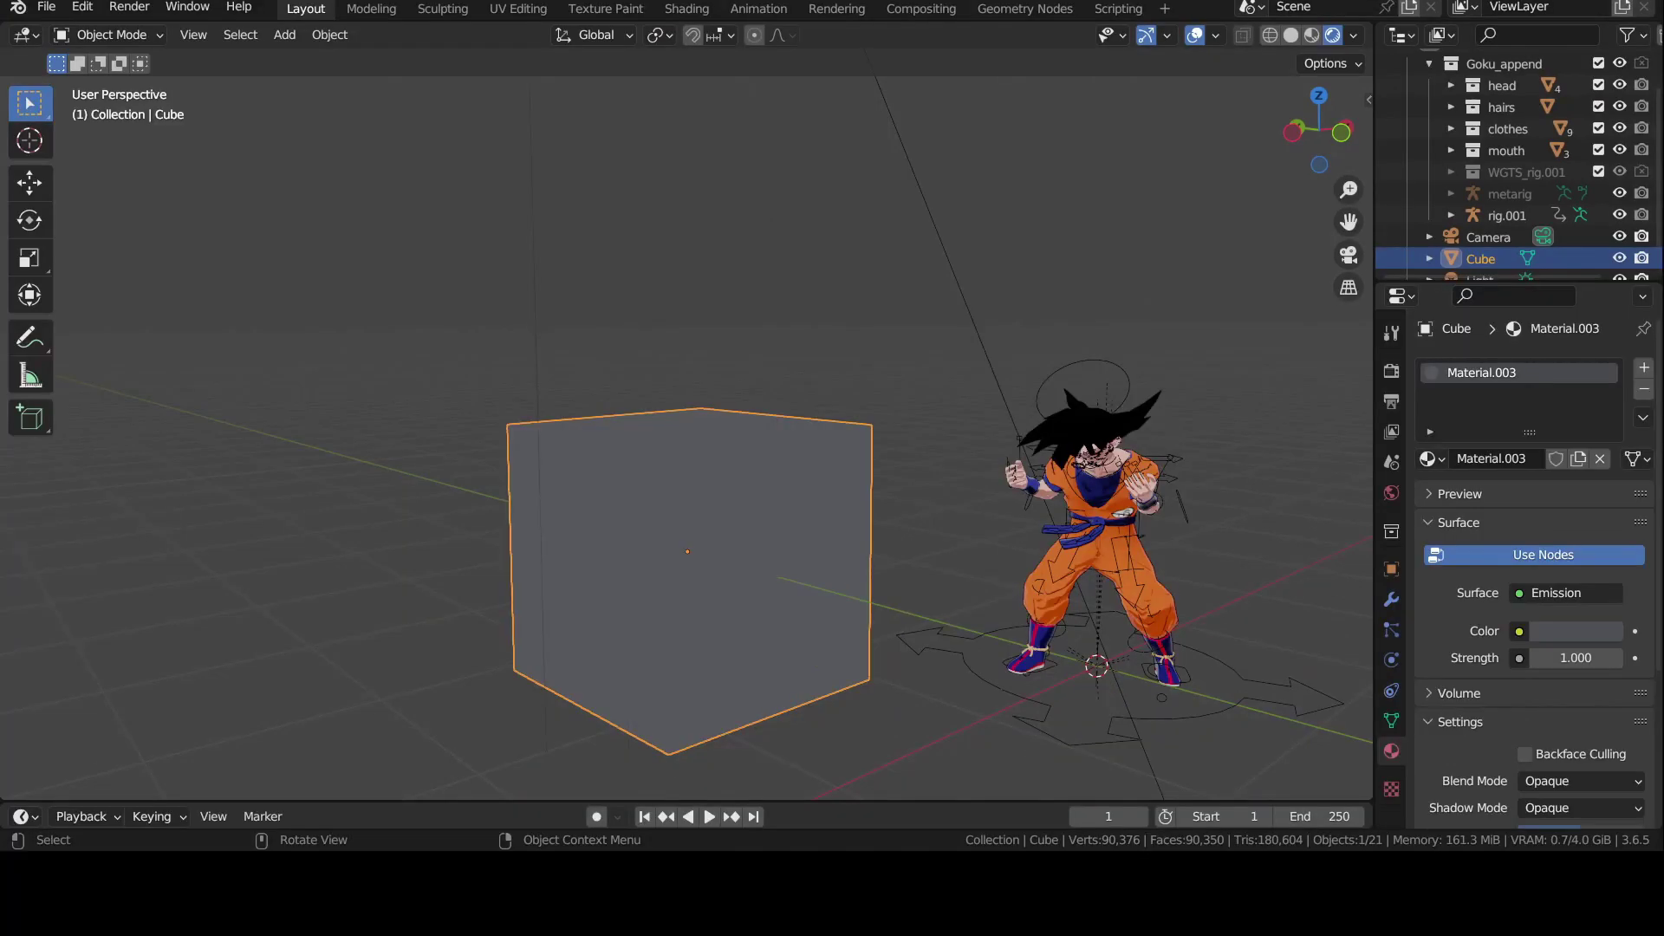
Step: Select the camera above Goku and frame the view on it
middle_drag(895, 385, 695, 378)
scroll(694, 379, down, 5)
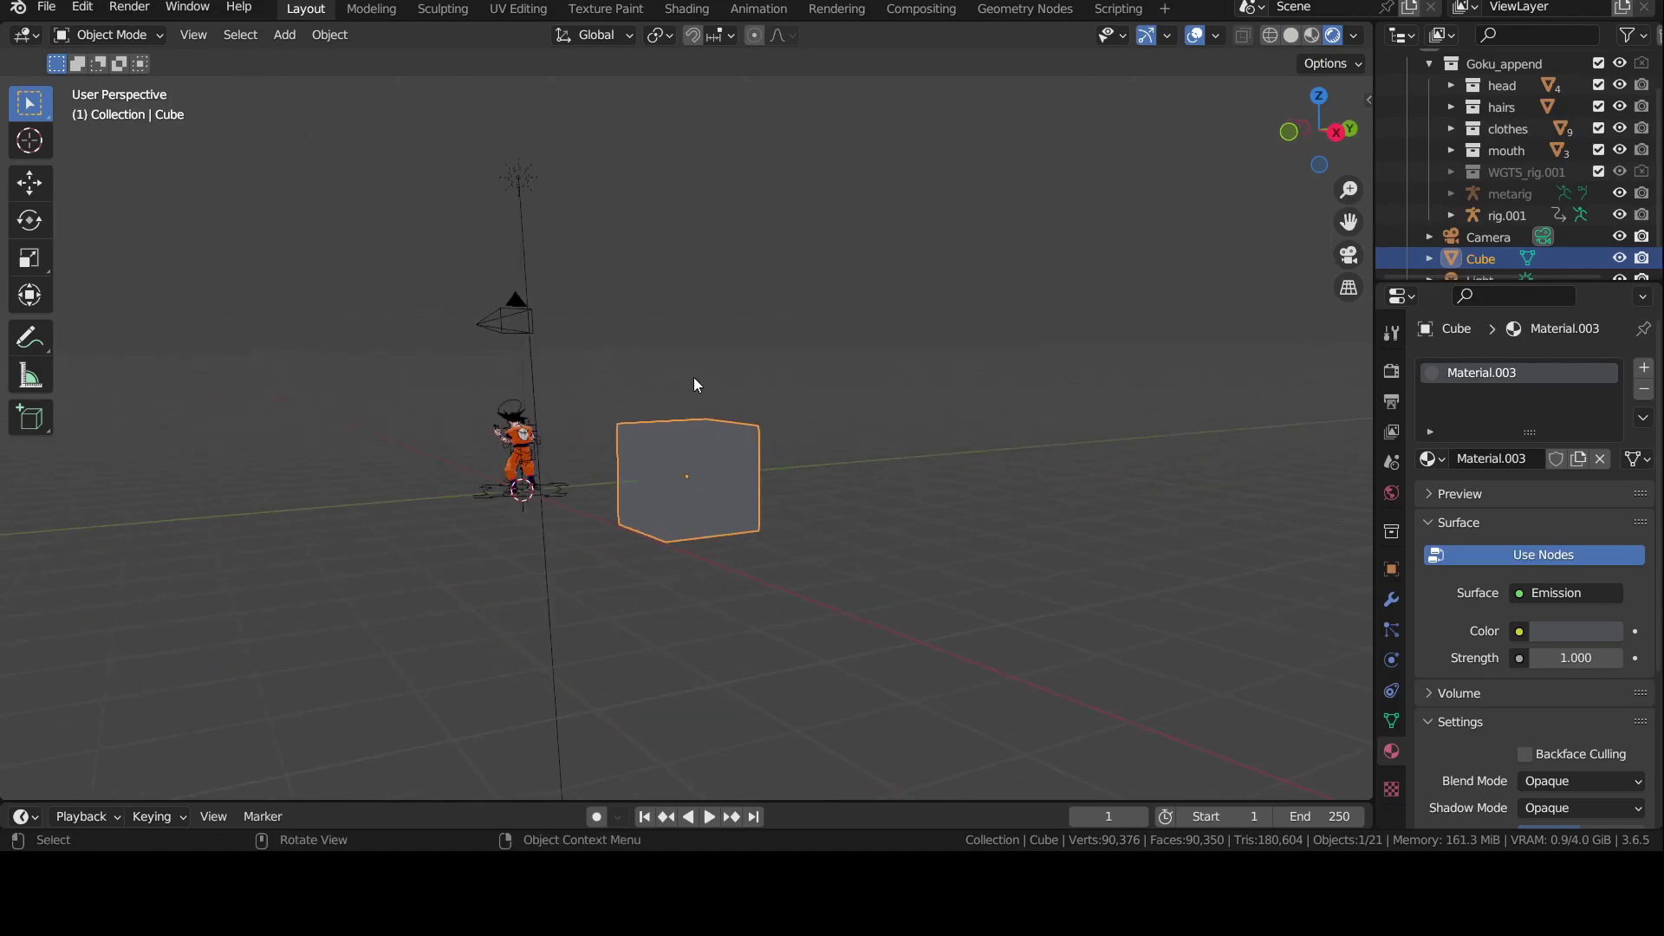
click(483, 325)
key(KP_Decimal)
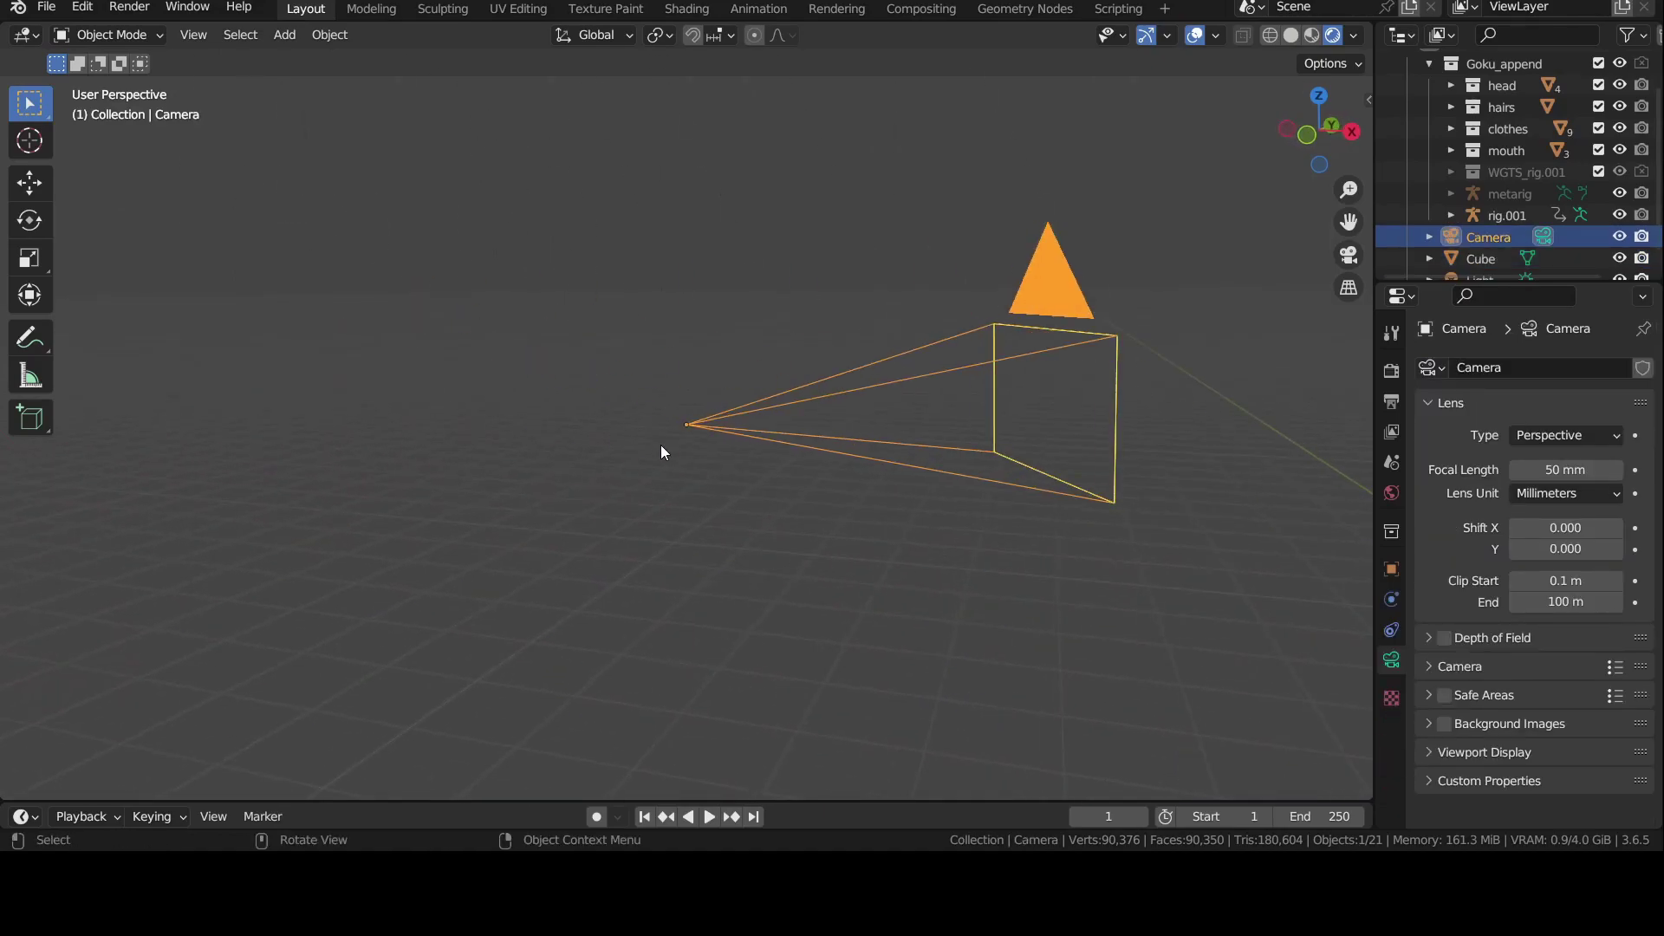
Step: Move the camera in front of Goku, adjust its height along Z and look through it
scroll(832, 464, down, 5)
middle_drag(833, 464, 943, 466)
key(g)
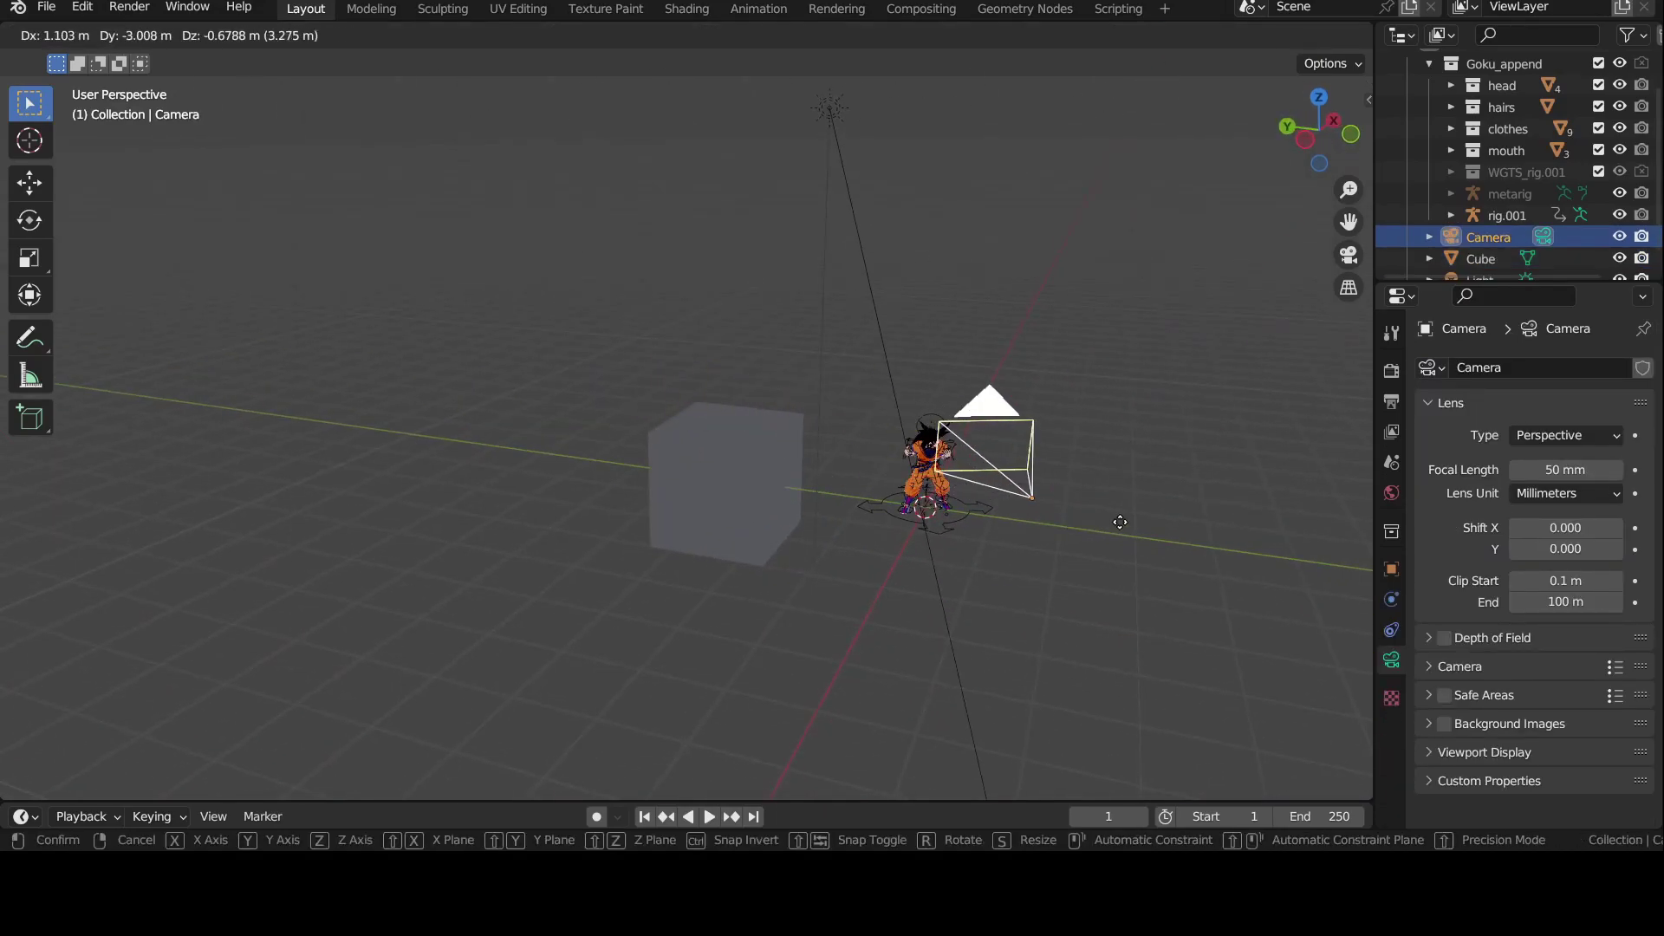
click(1119, 522)
key(g)
key(z)
click(1094, 708)
key(KP_0)
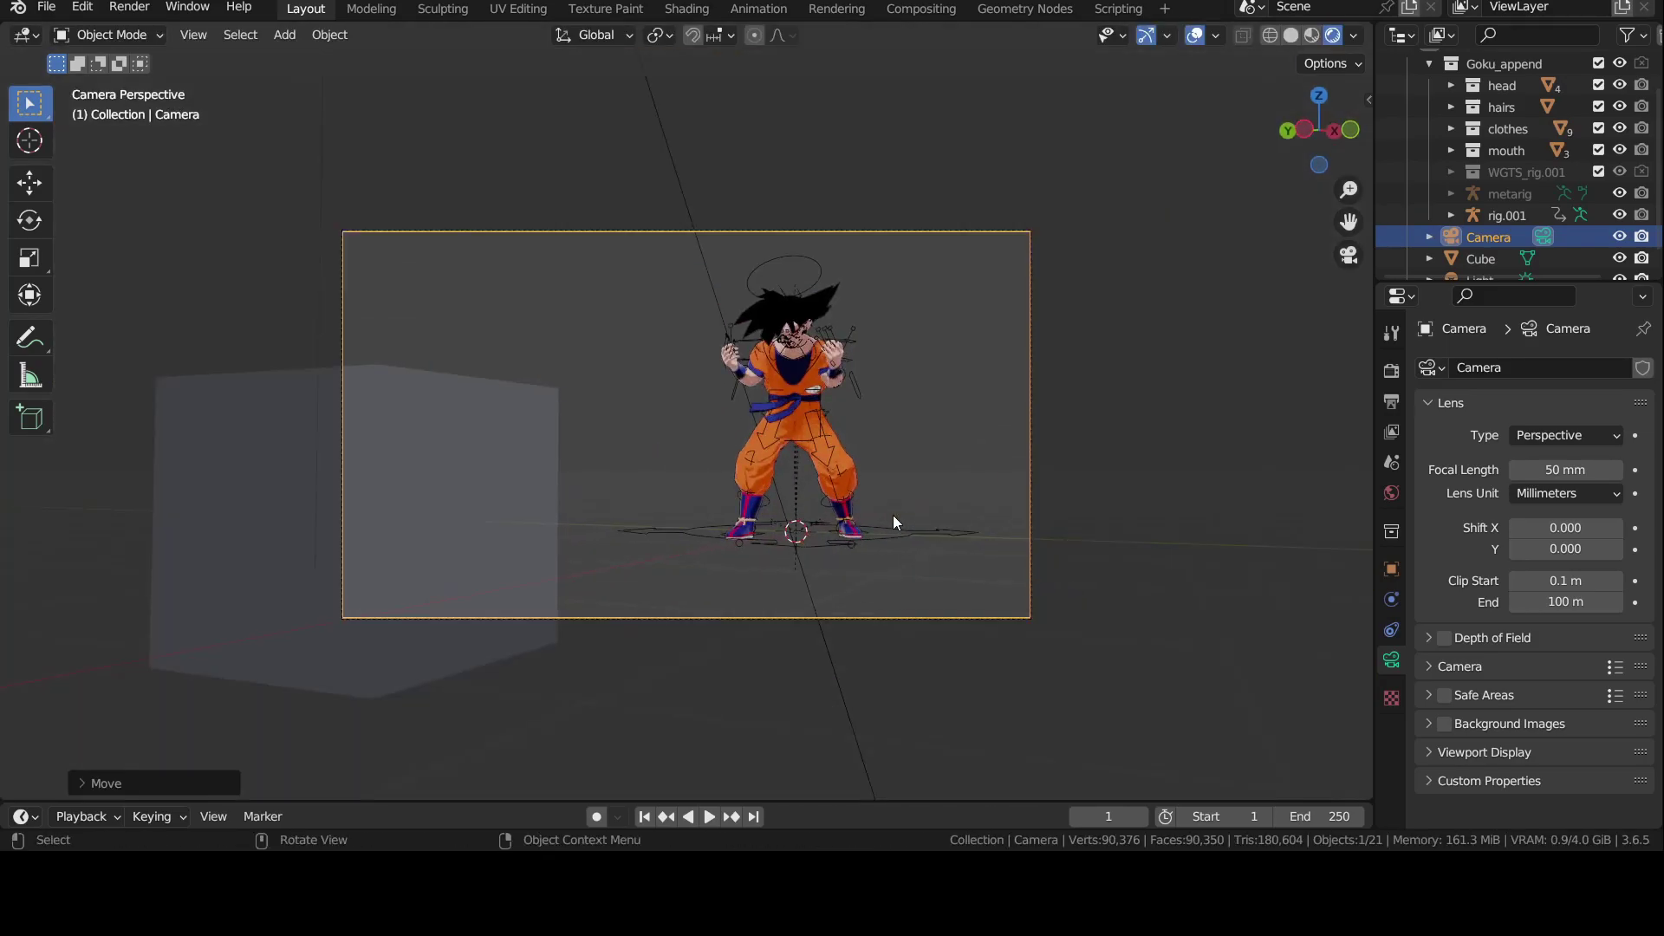
Step: Inspect the camera's placement relative to Goku from outside, then return to the camera view
middle_drag(893, 516, 783, 523)
scroll(783, 523, down, 4)
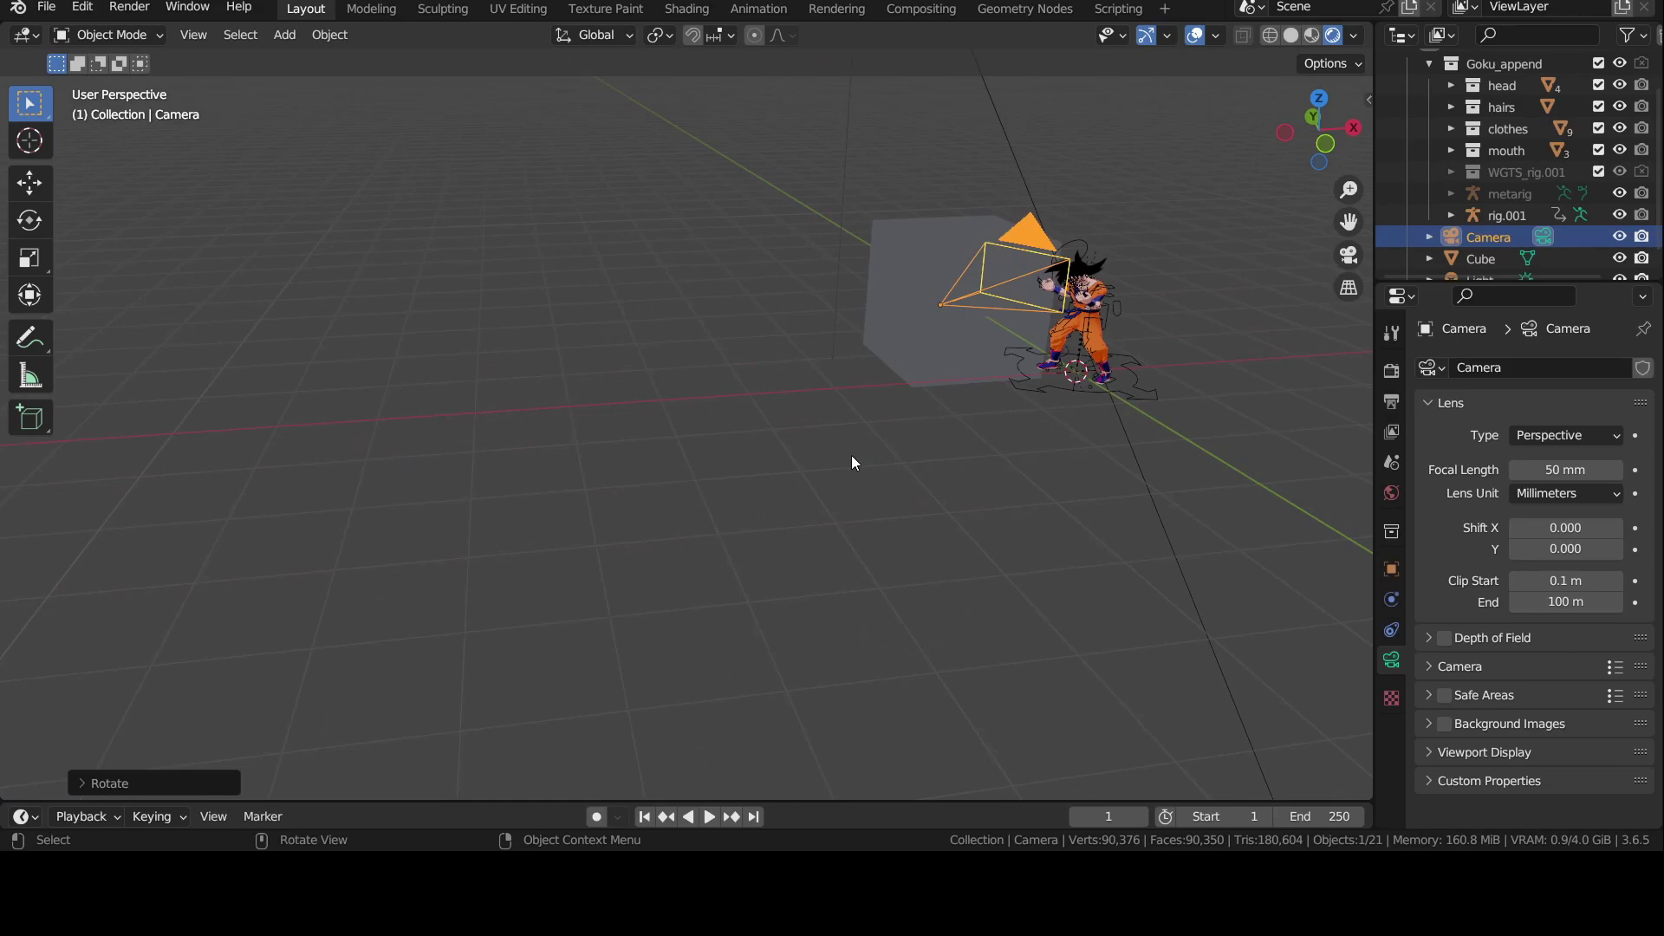
middle_drag(852, 456, 454, 438)
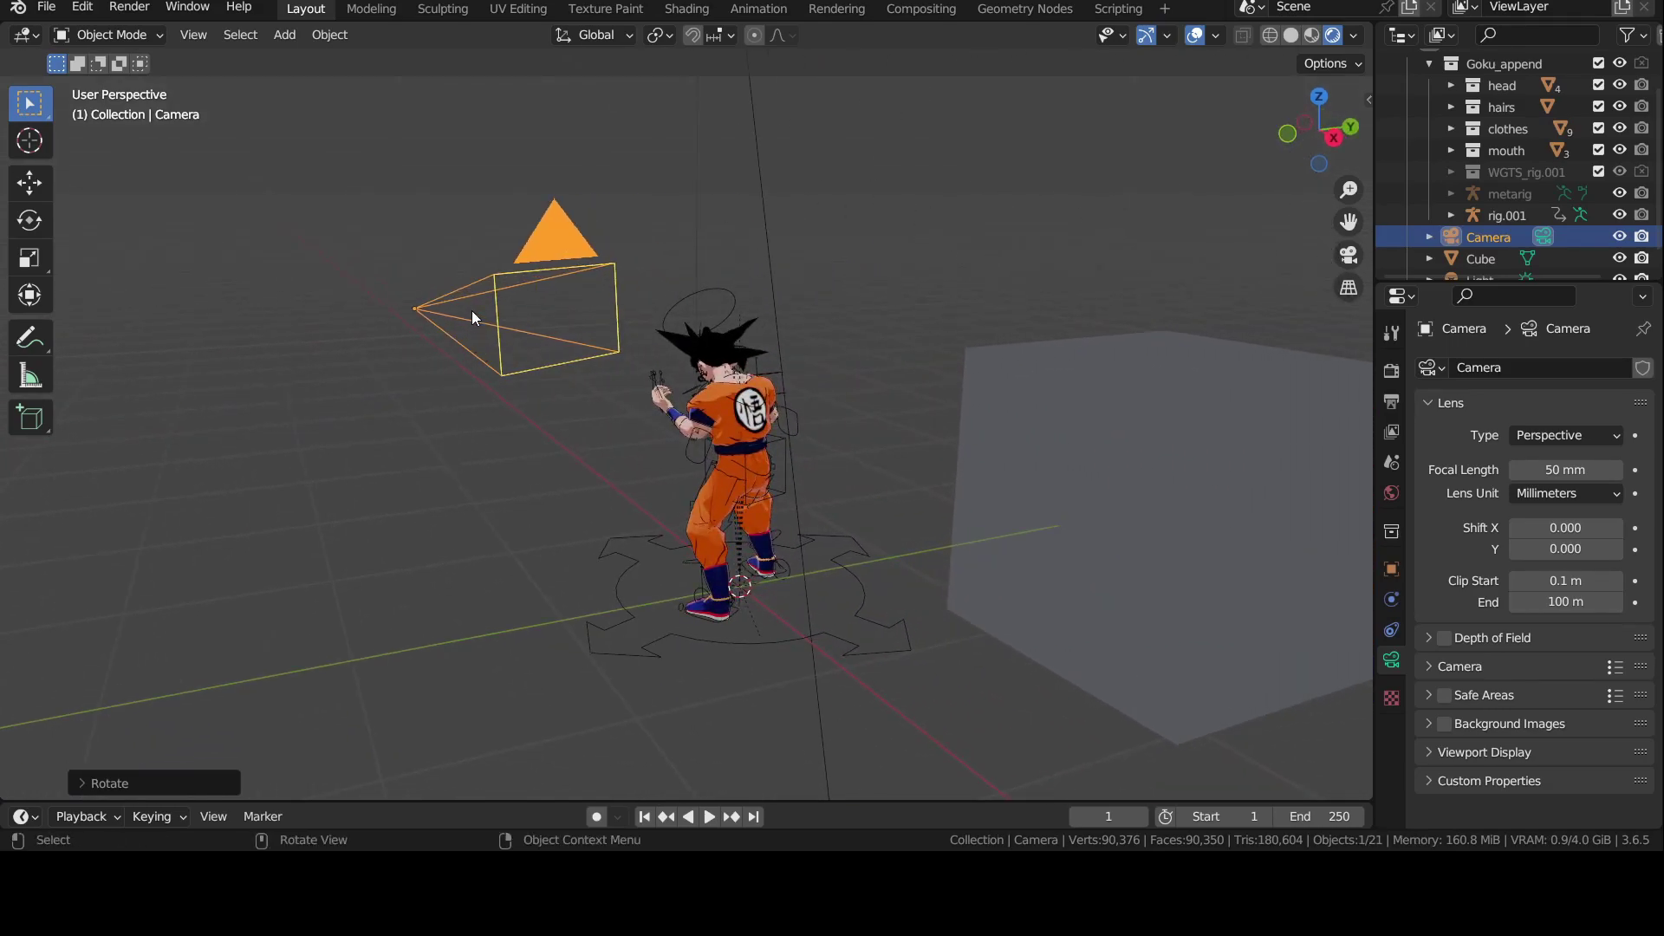
key(KP_0)
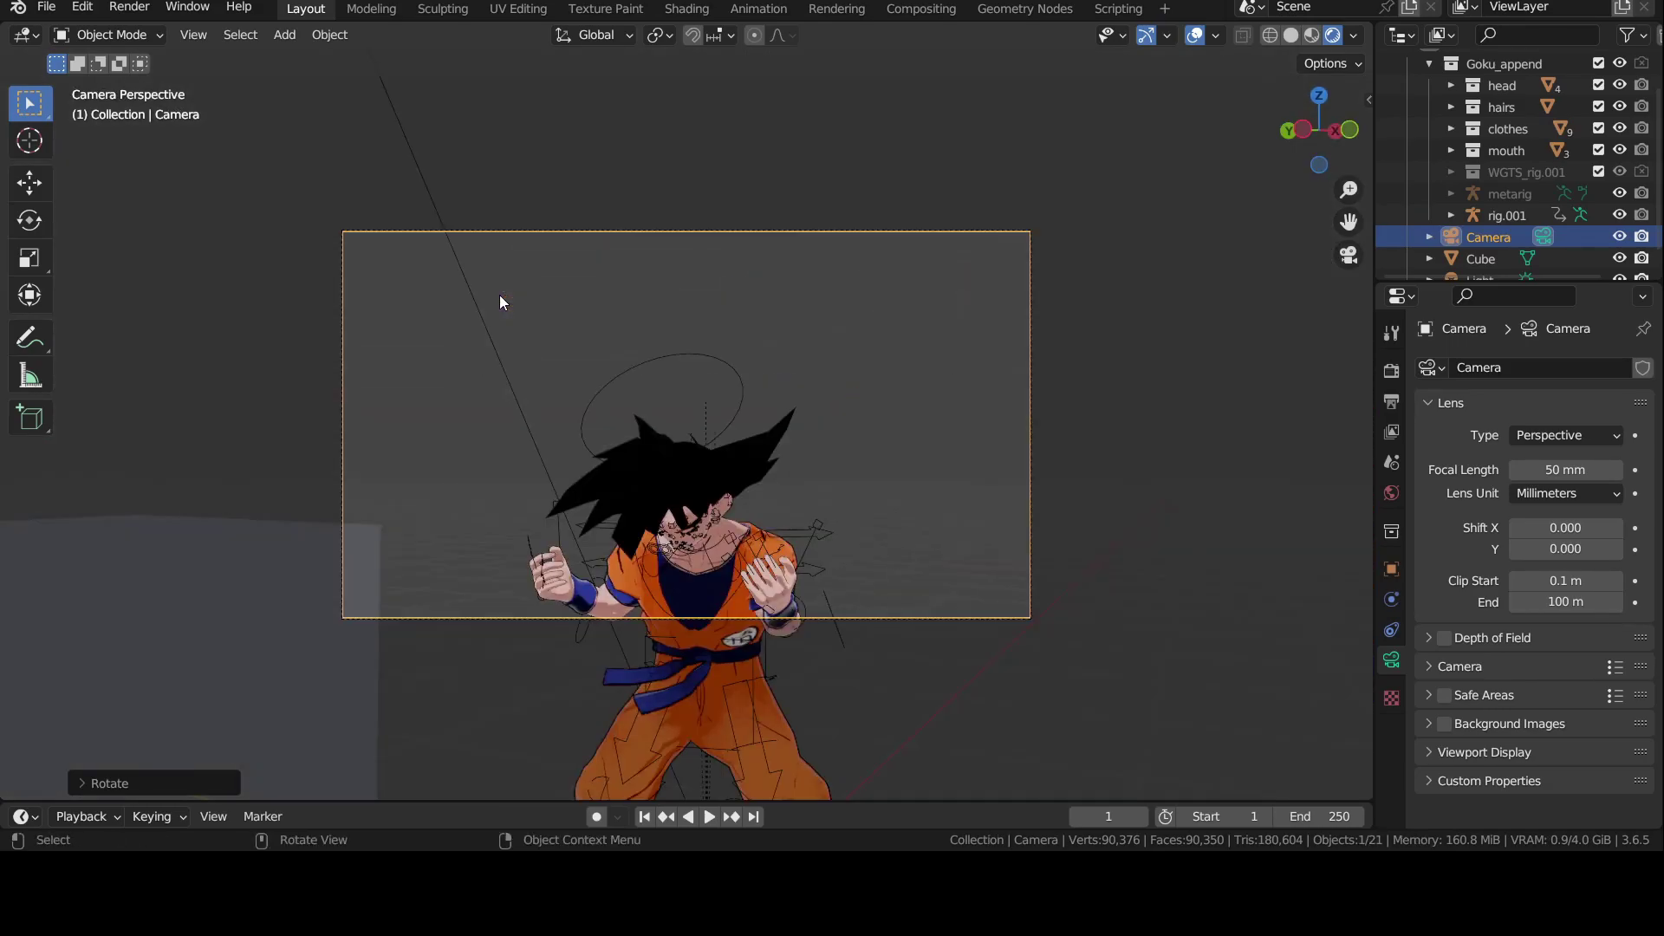
Step: Fly the camera back and sideways around Goku until it frames him from behind with the cube alongside
key(shift+grave)
key(s)
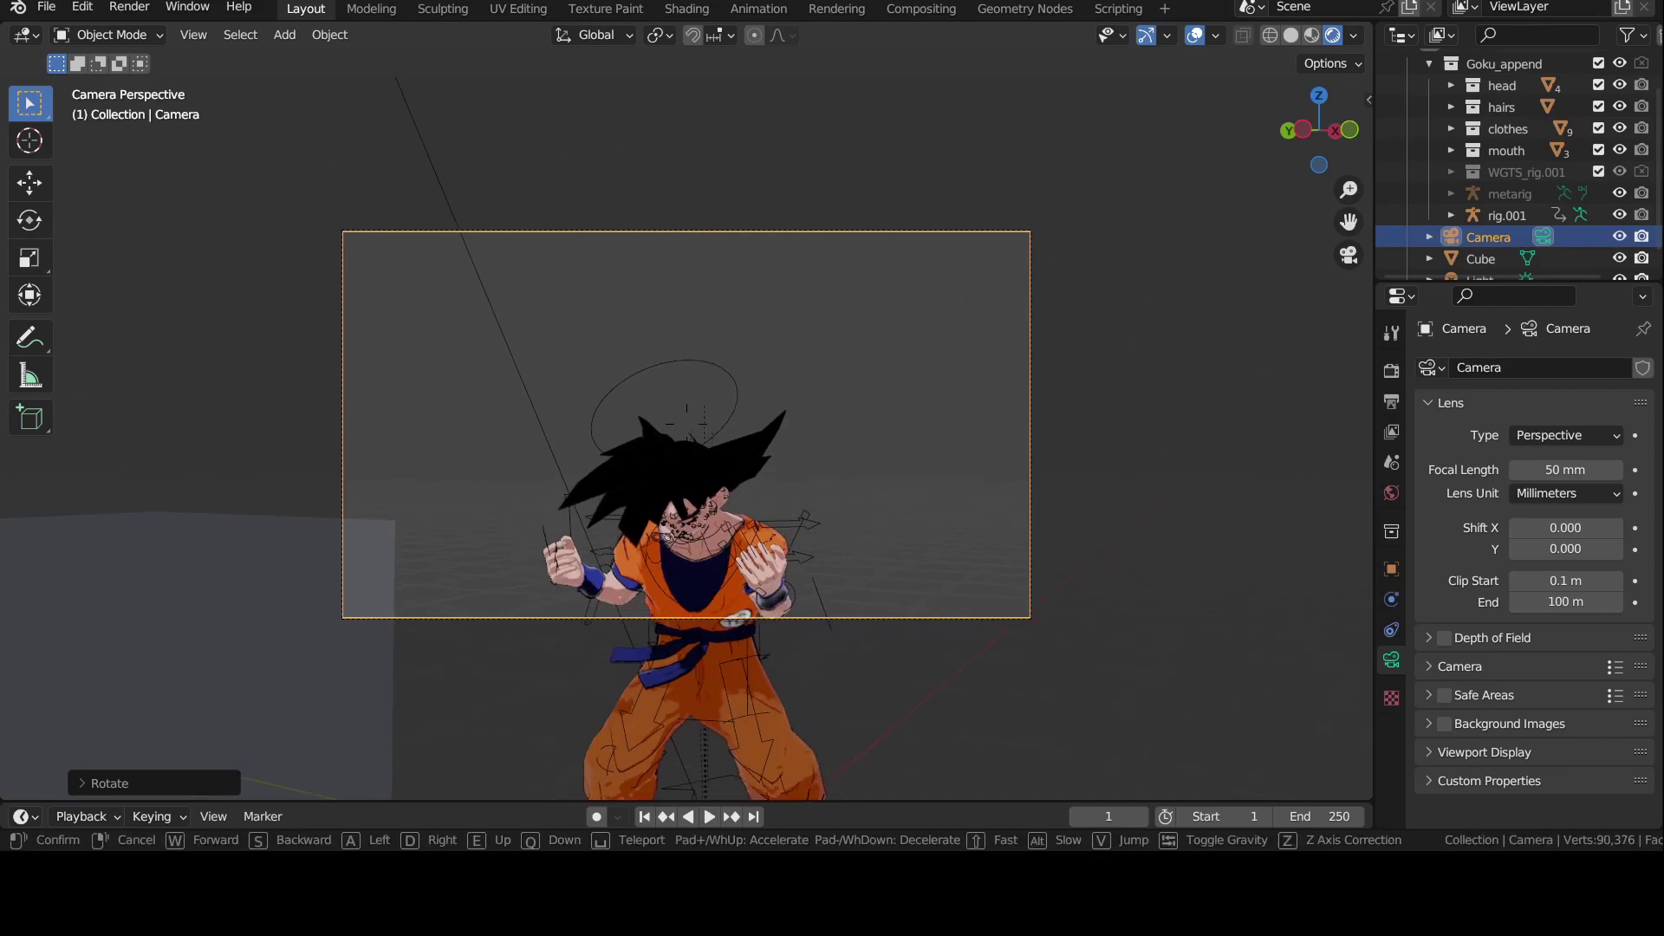
key(d)
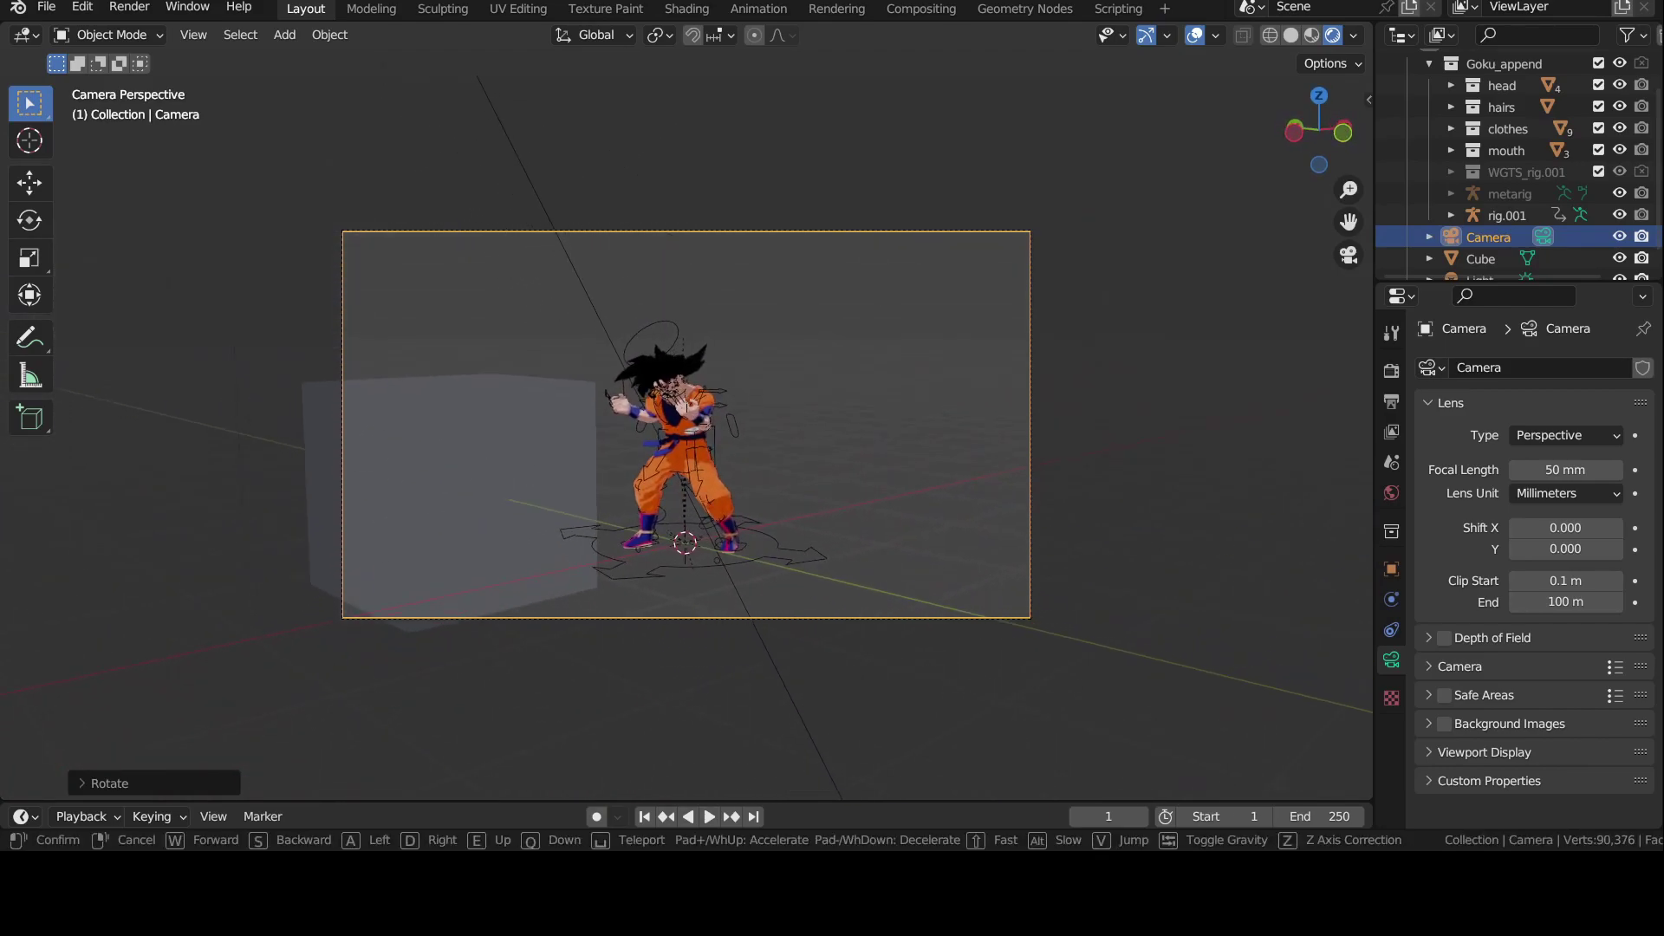
key(w)
key(w)
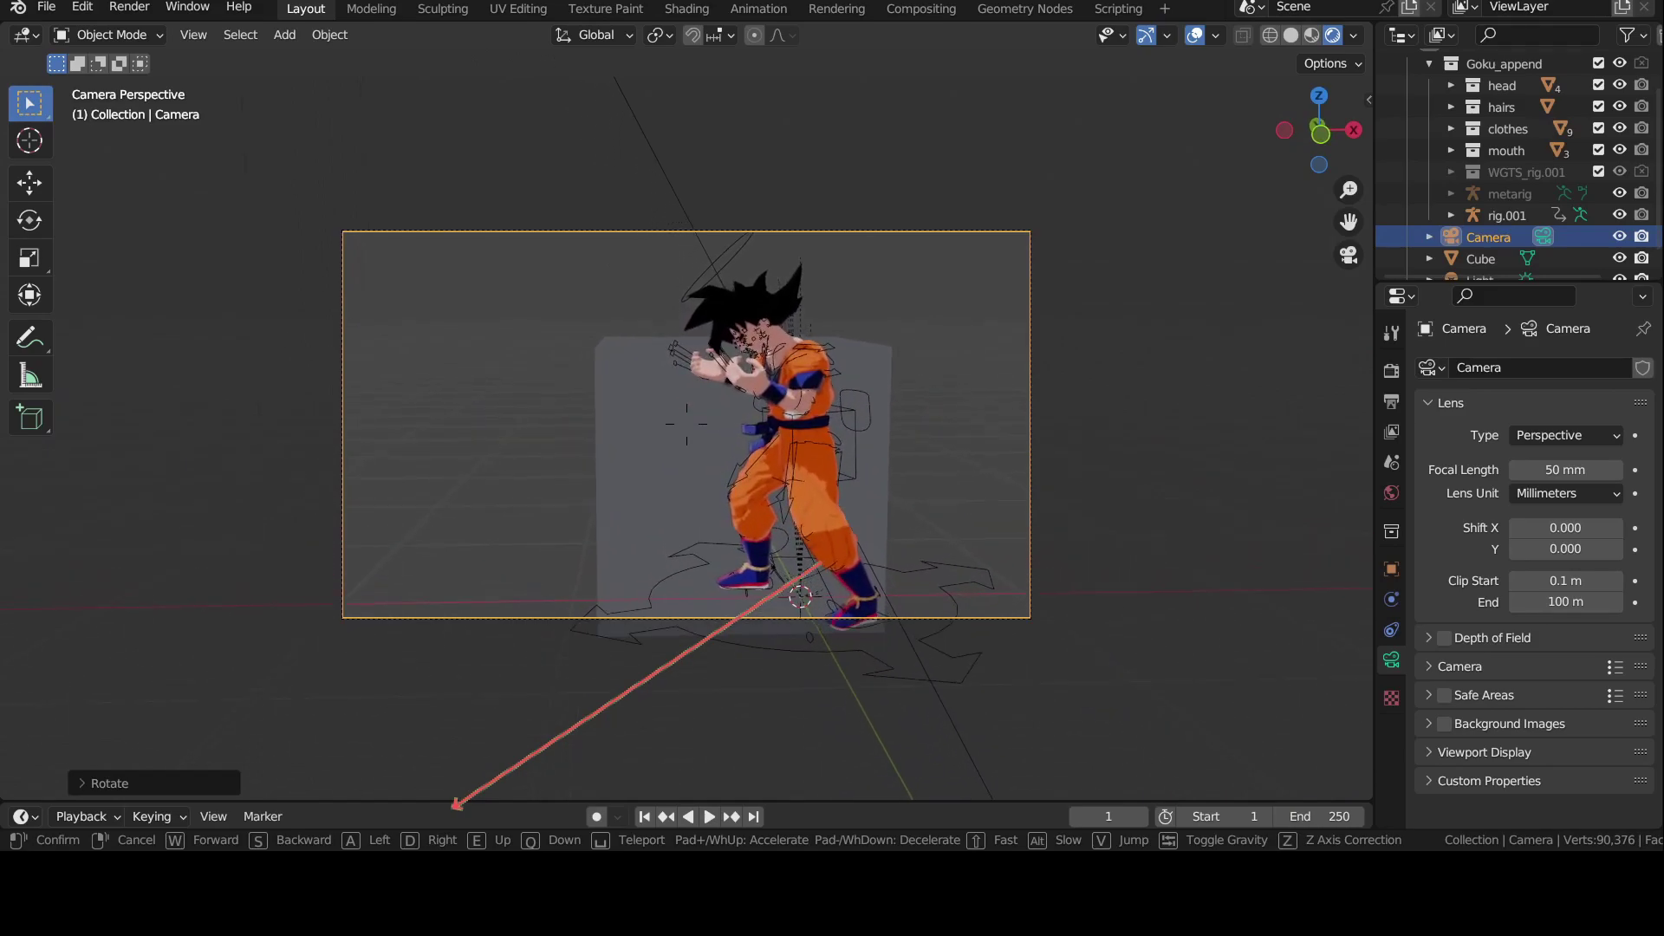
key(q)
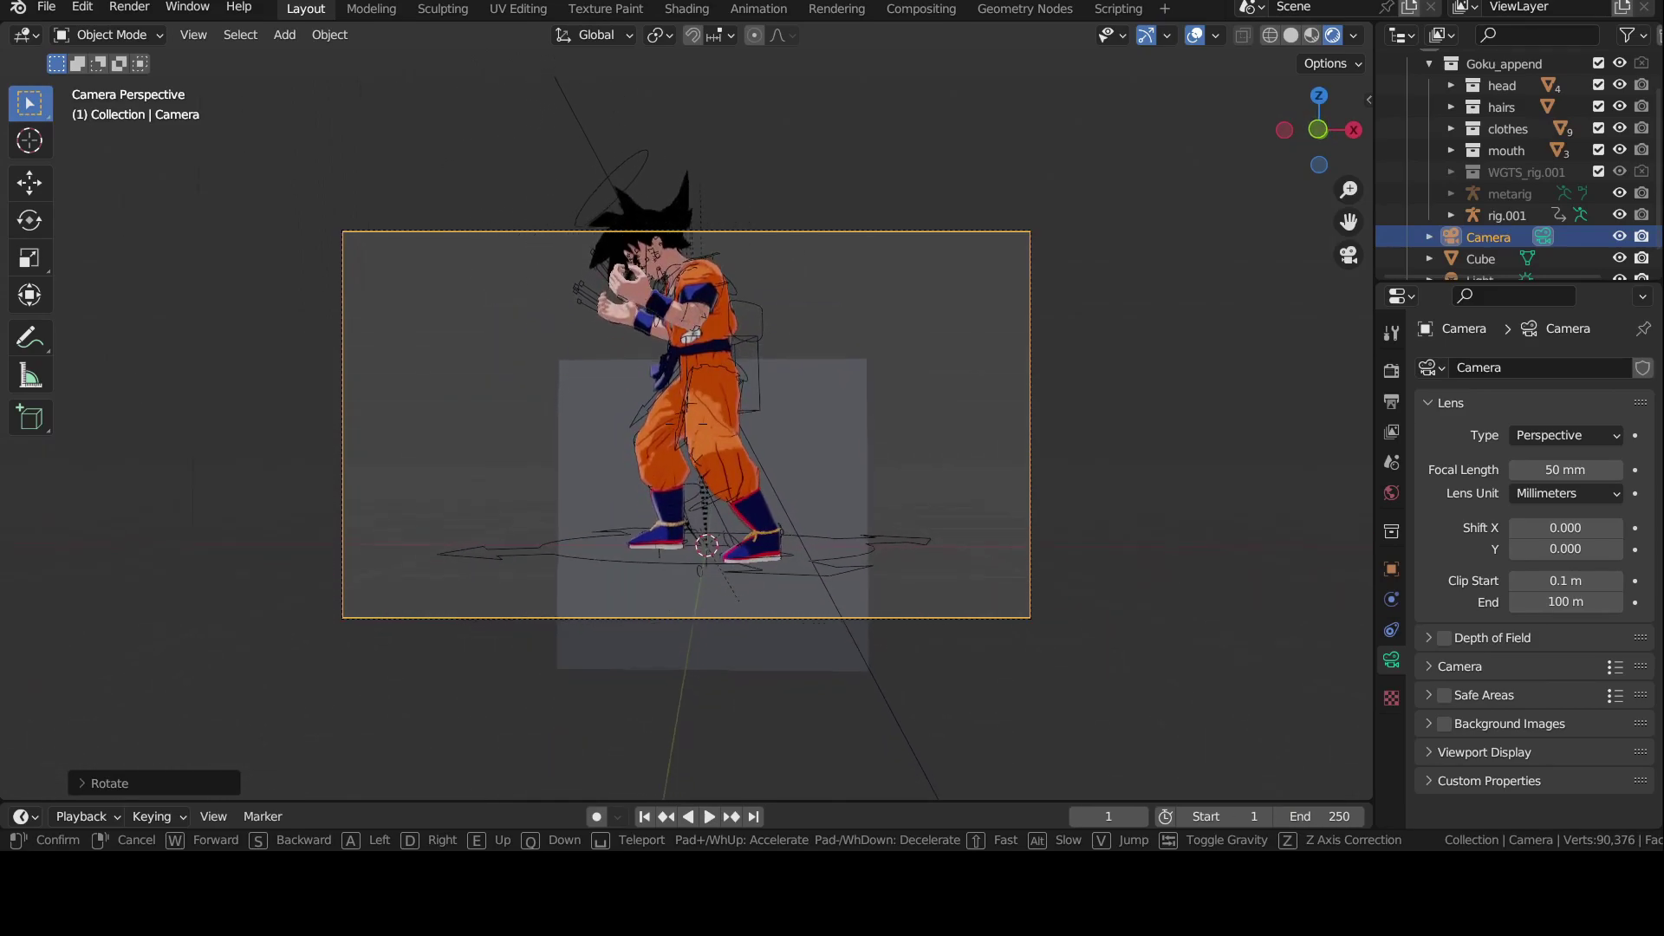
key(q)
key(d)
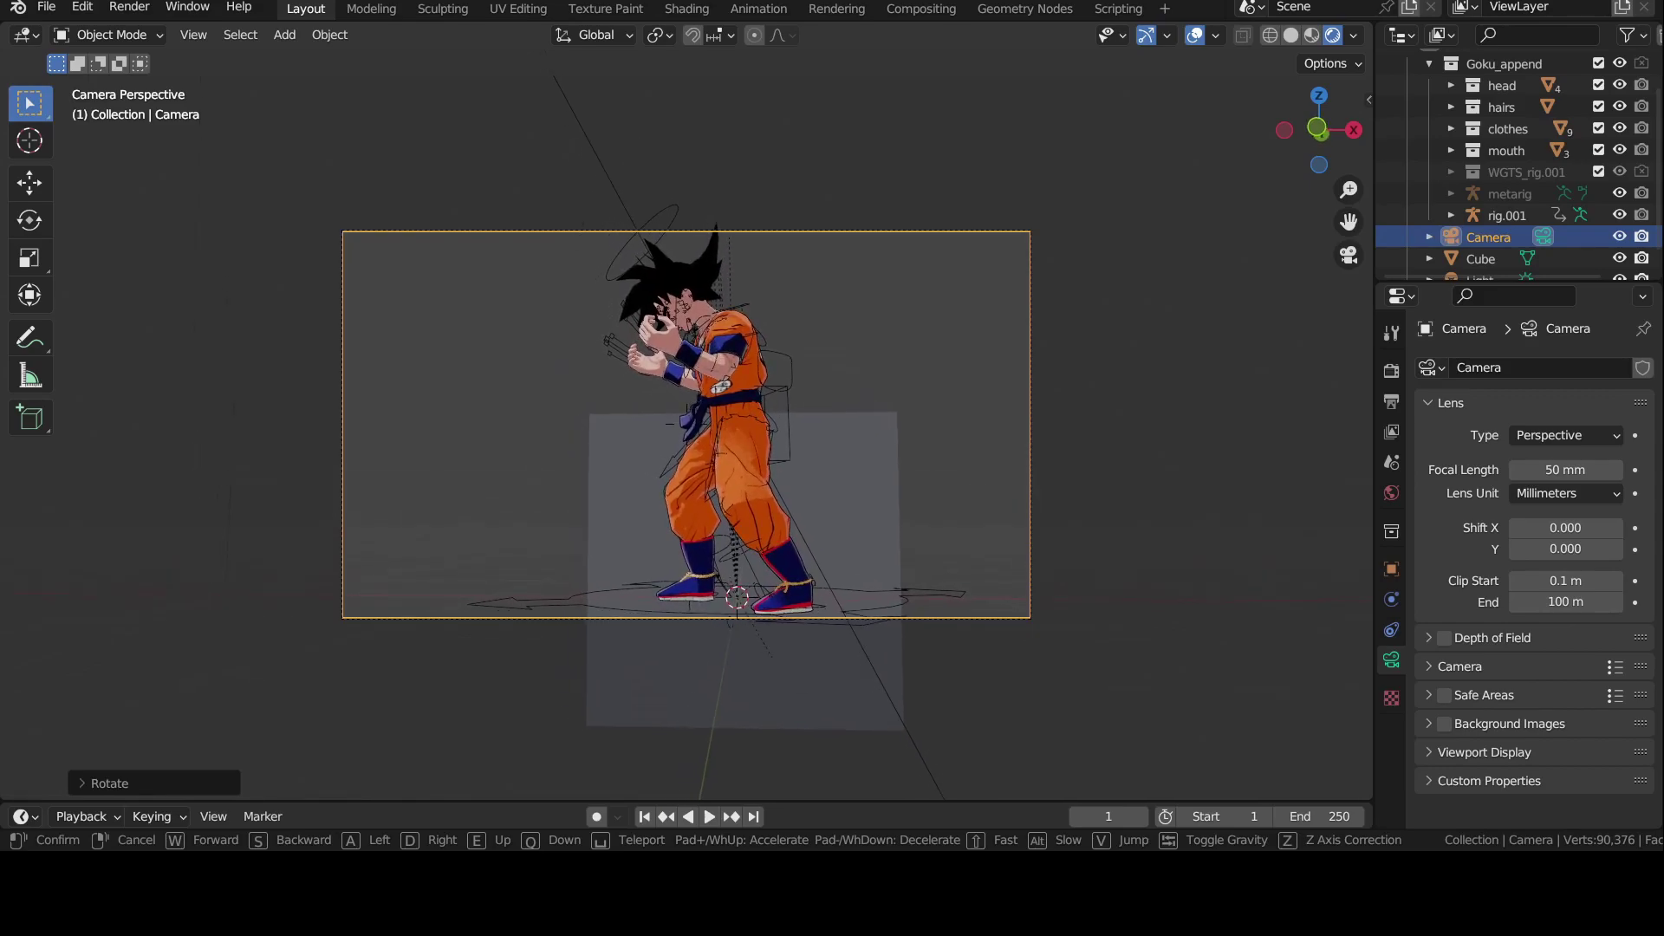
key(d)
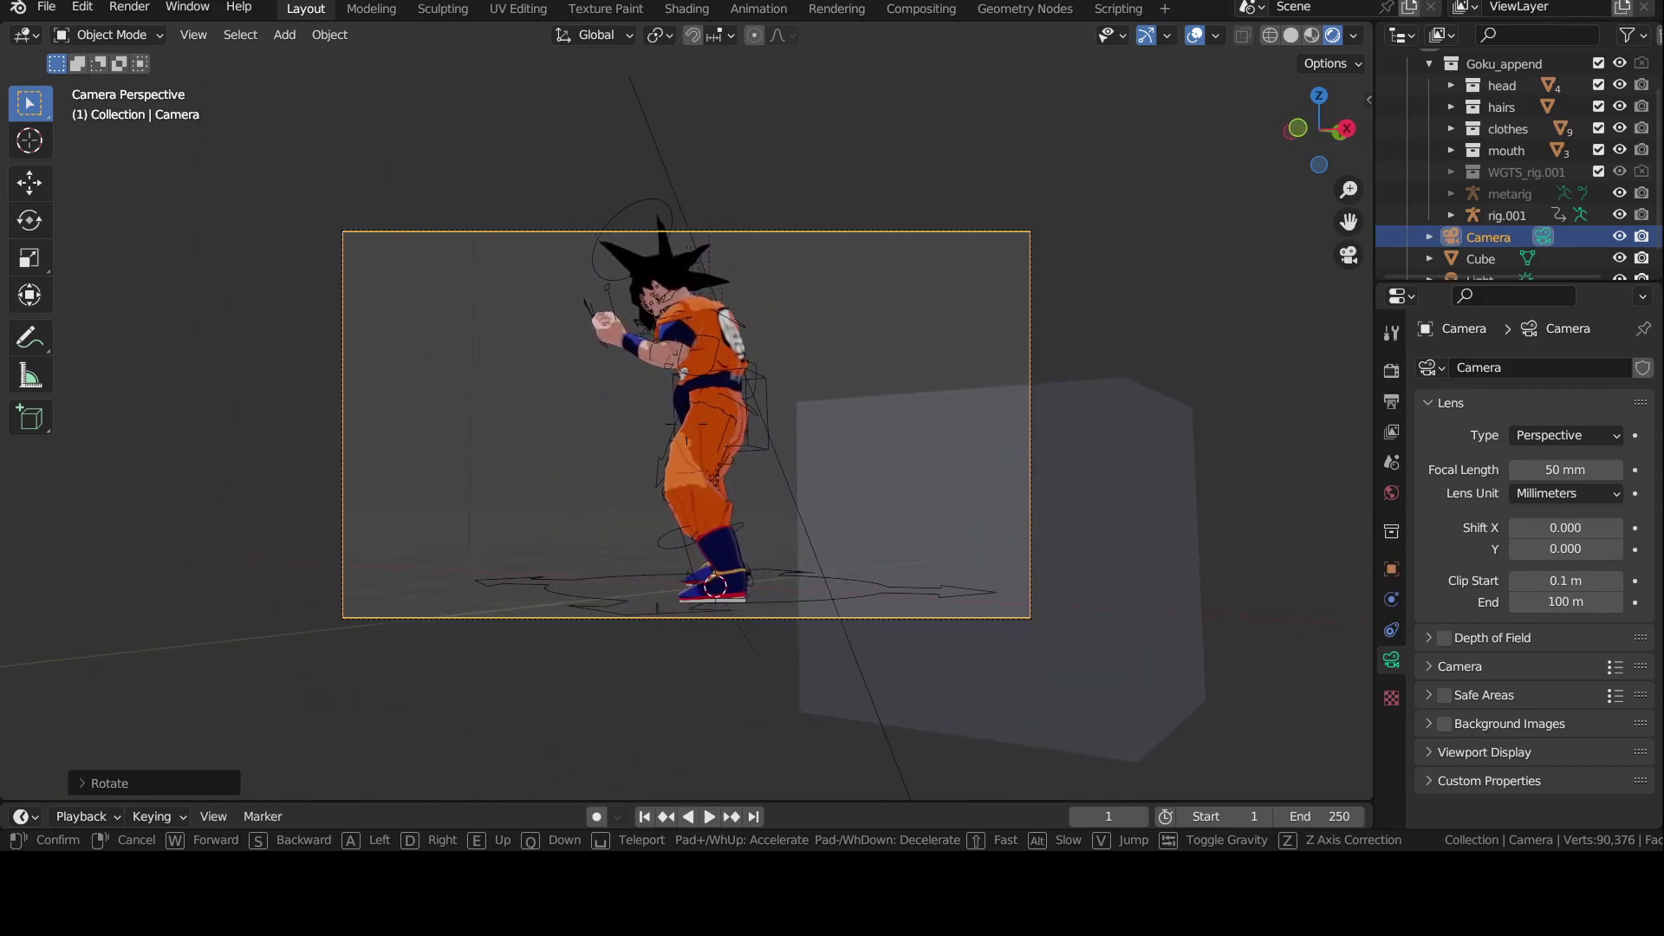
key(d)
key(d)
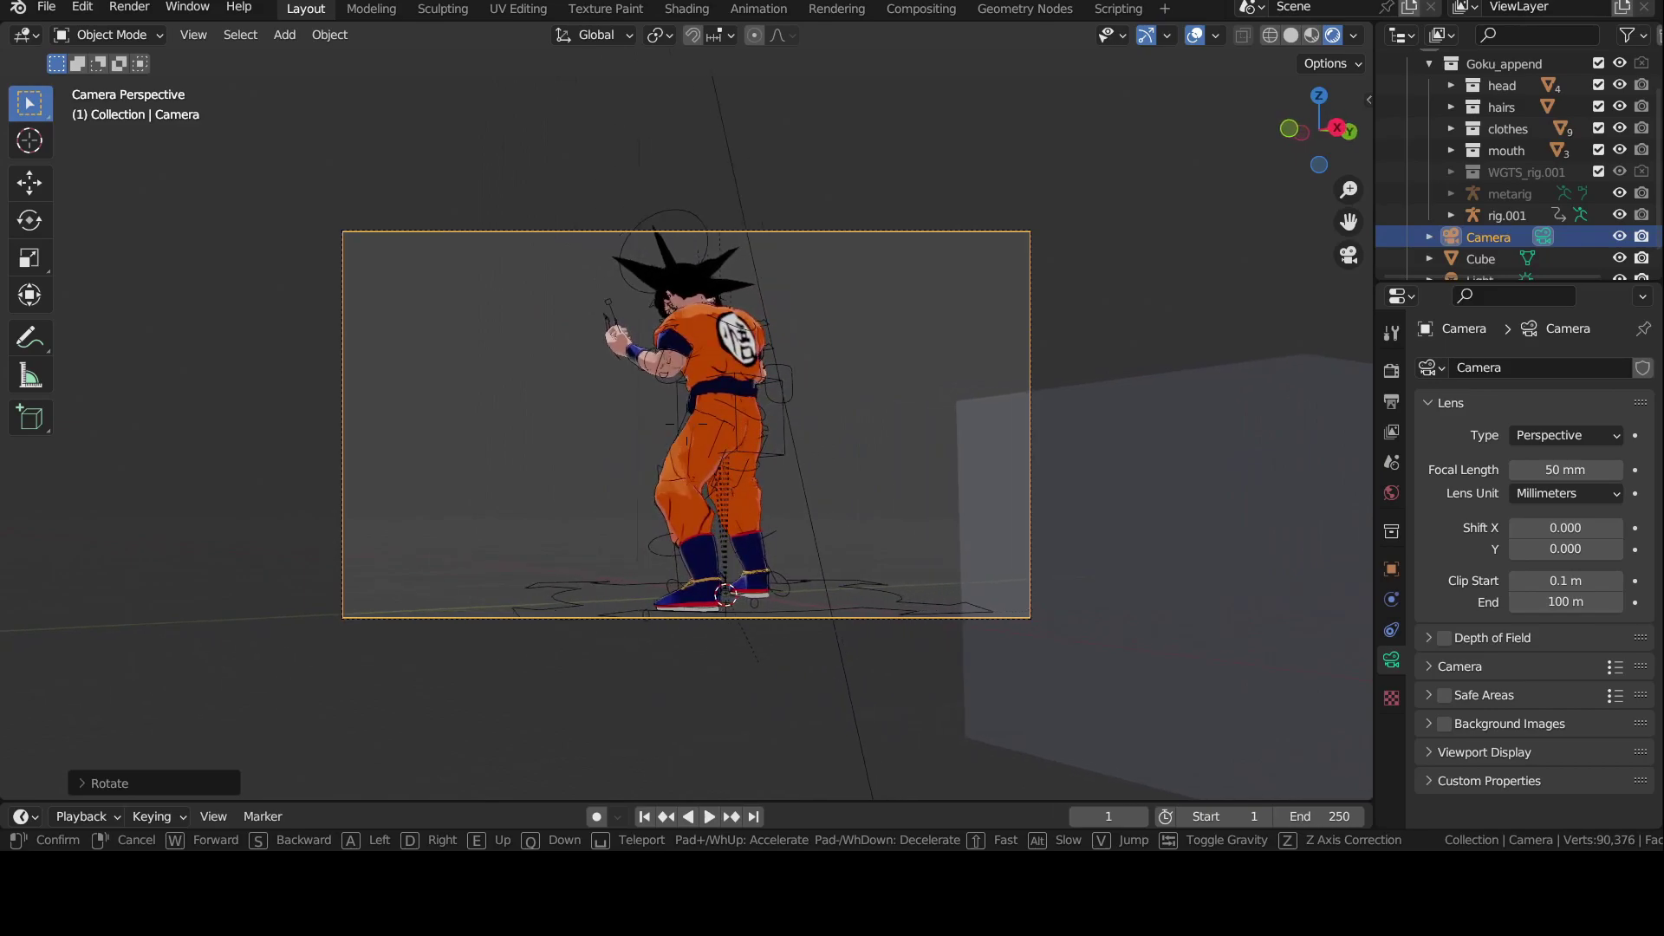
click(501, 299)
Step: Check the camera from outside, then return to its view and fly it to frame Goku from the front, slightly above
middle_drag(541, 523, 852, 480)
scroll(469, 491, down, 5)
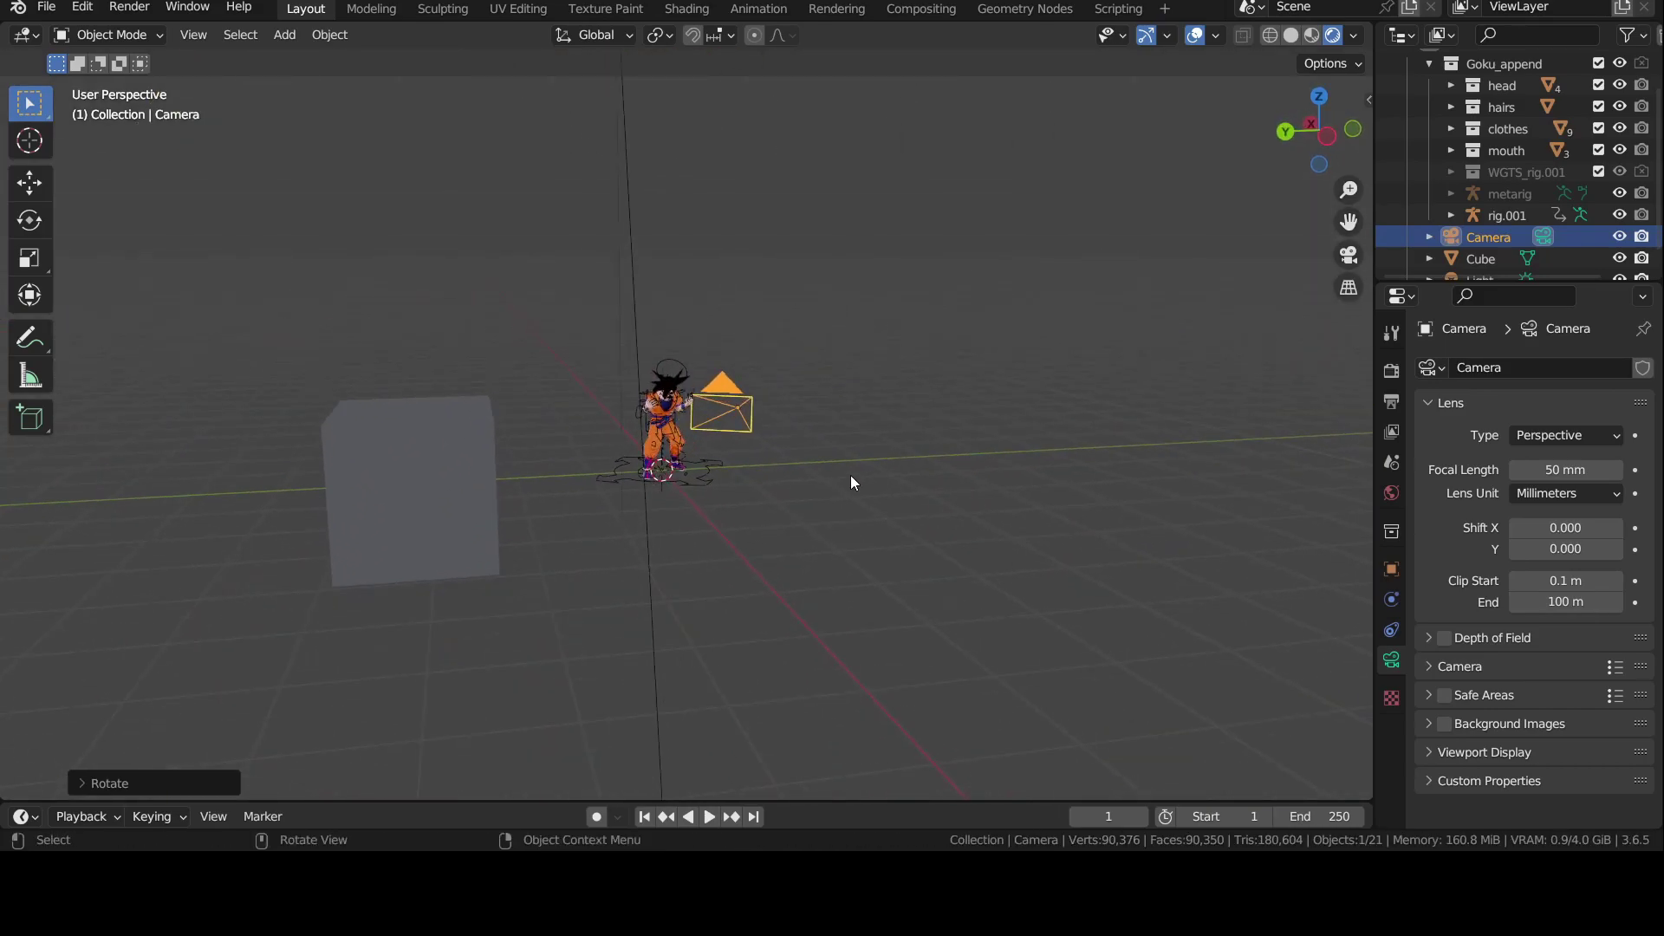
key(KP_0)
key(shift+grave)
click(773, 369)
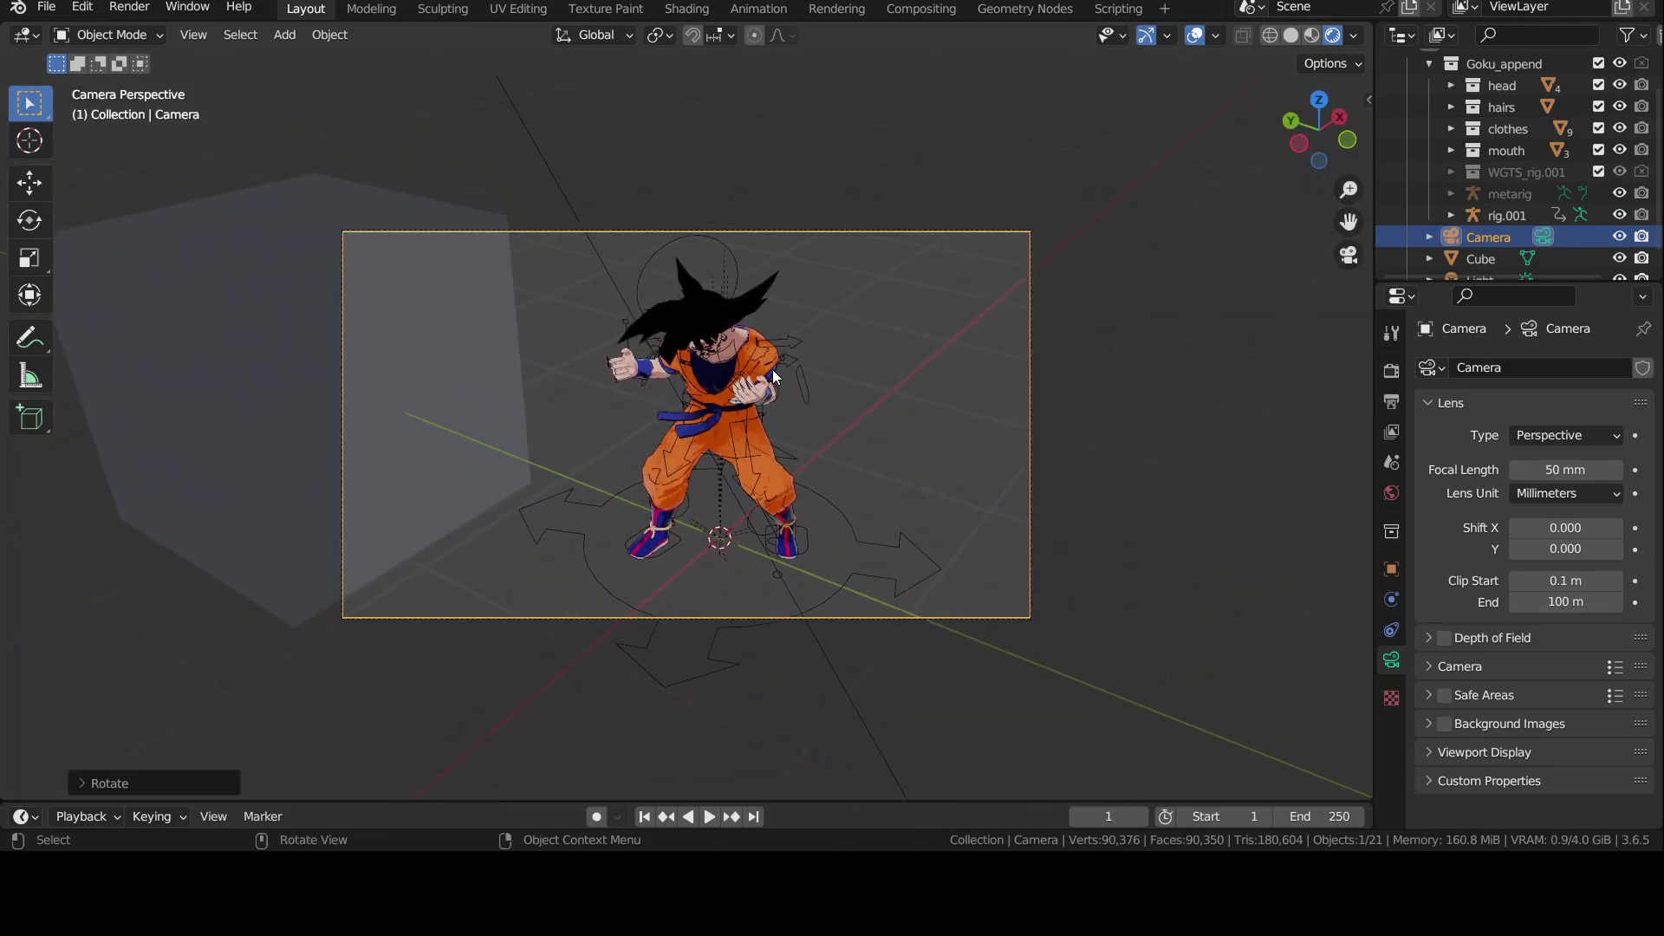
Step: Check Goku's pose at the last frame of the animation, and view the scene from outside the camera at frame 1
key(shift+Right)
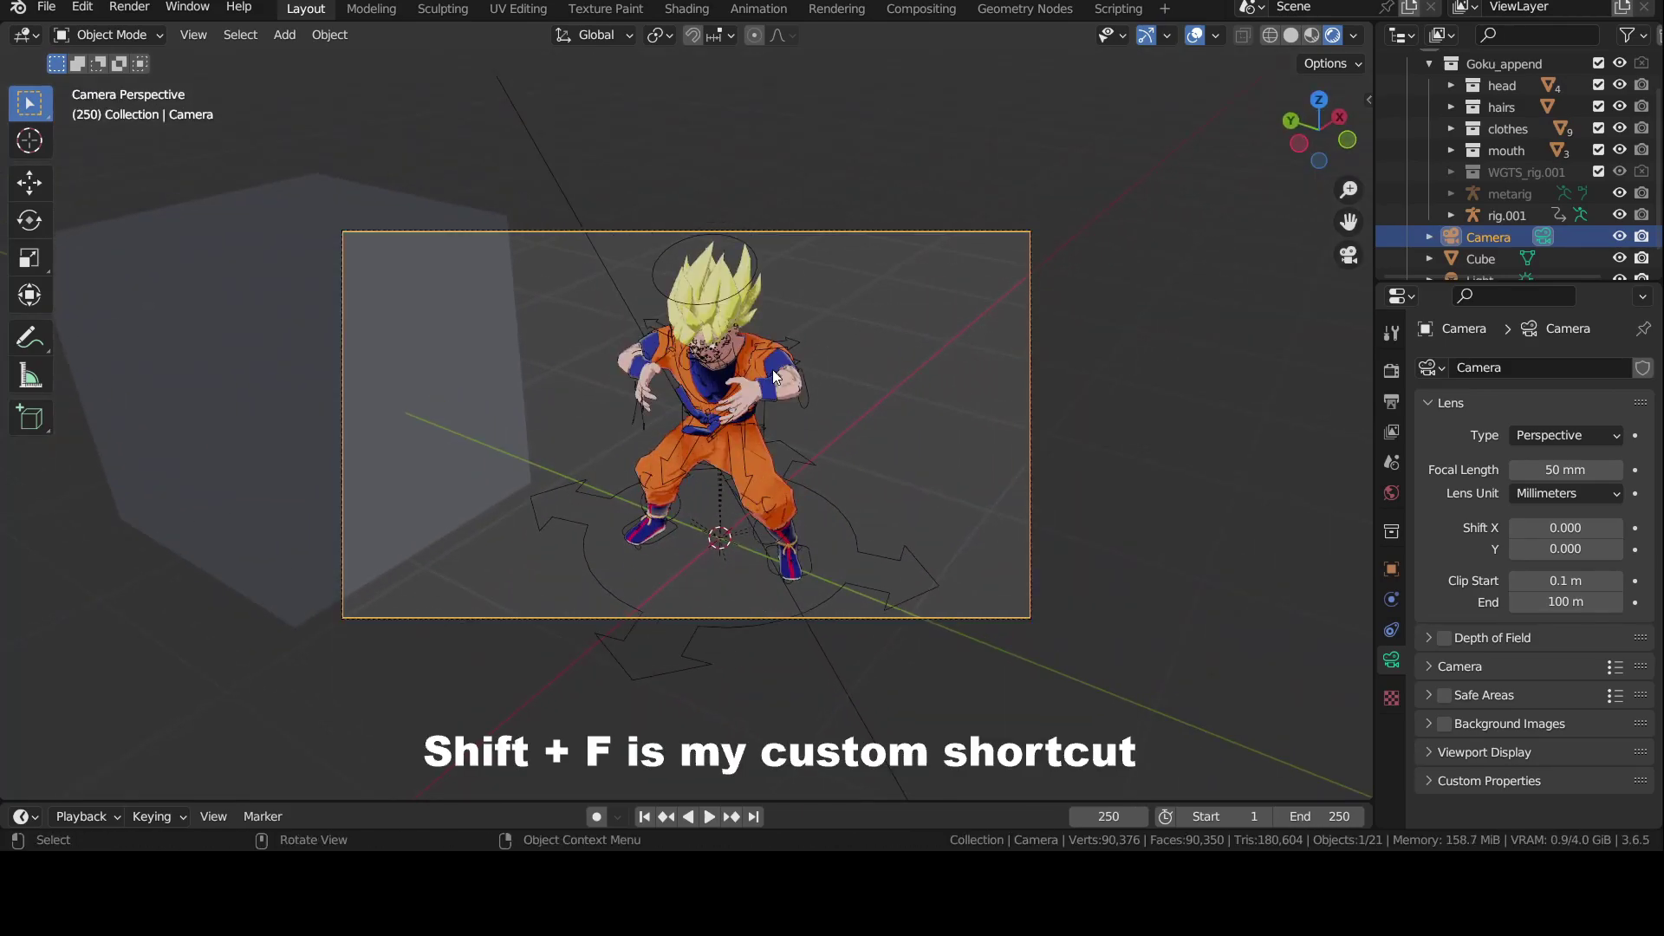
middle_drag(736, 402, 220, 373)
key(KP_0)
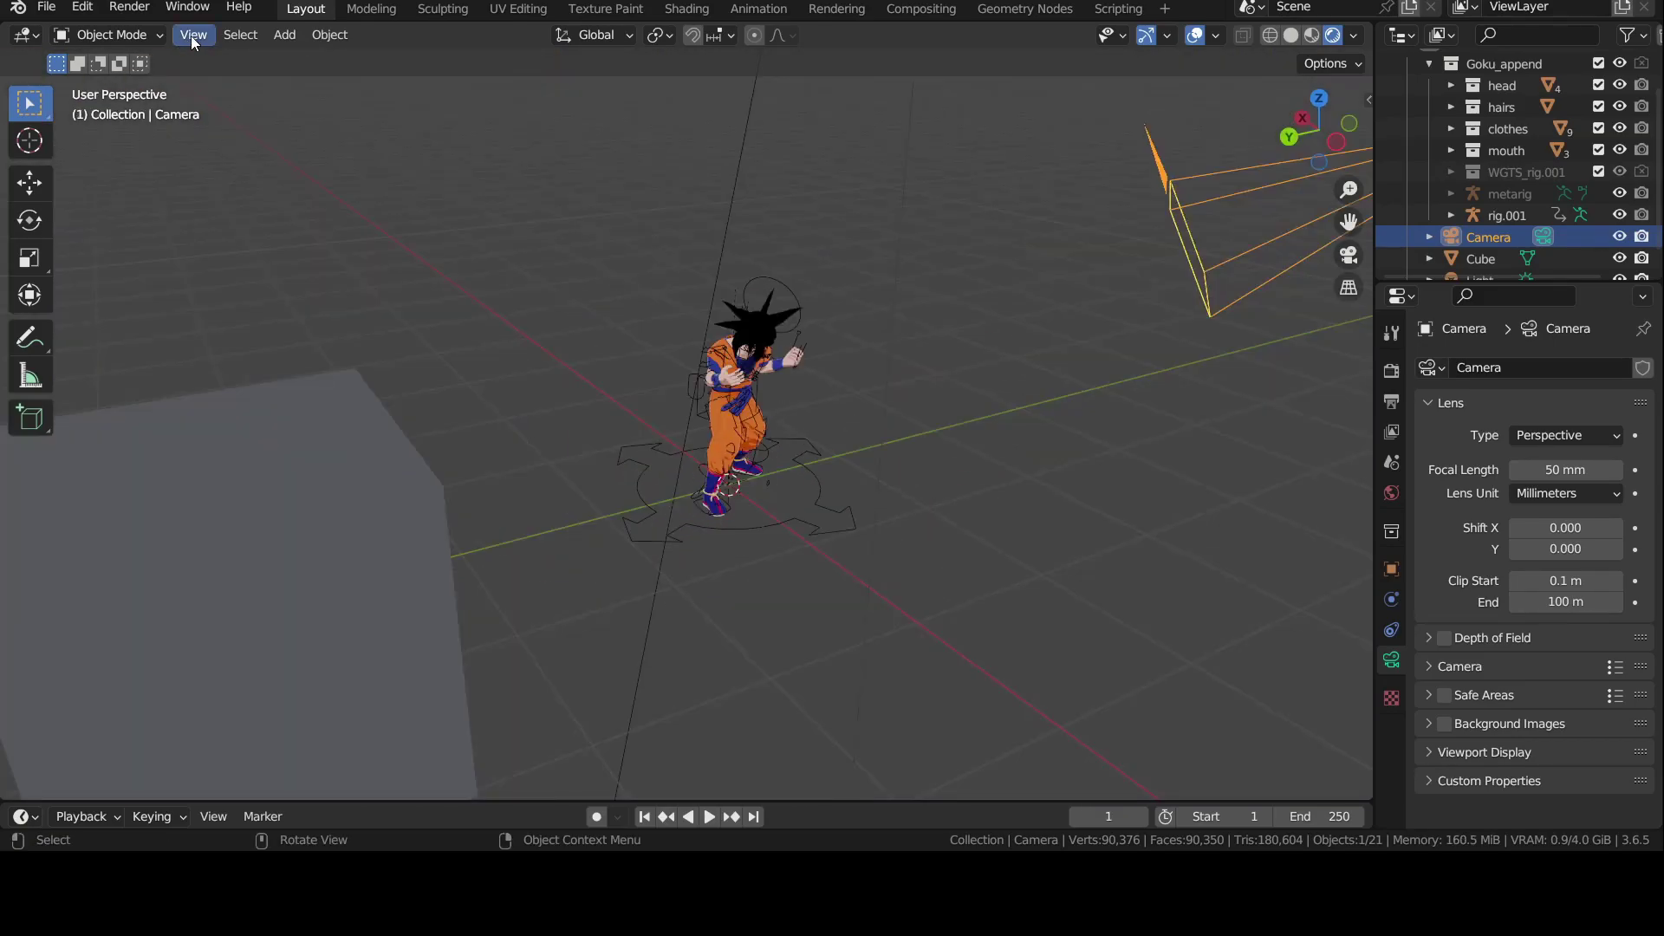
Step: Examine the shortcut options for Fly Navigation and Walk Navigation without changing any assignment
click(192, 35)
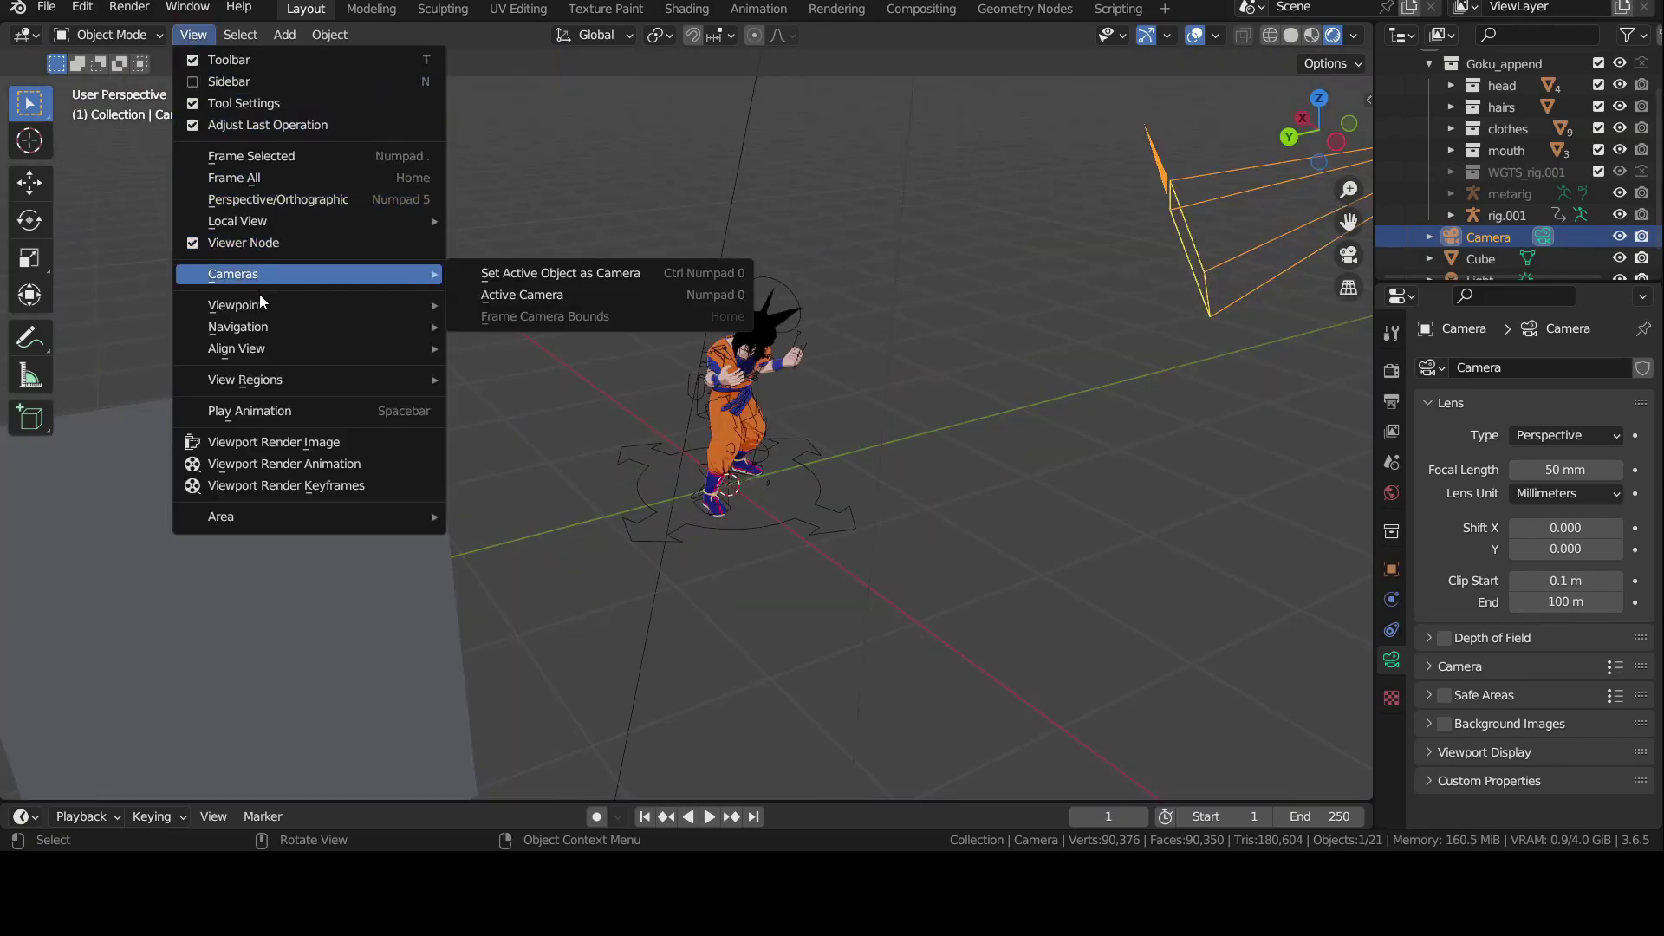
mouse_move(269, 336)
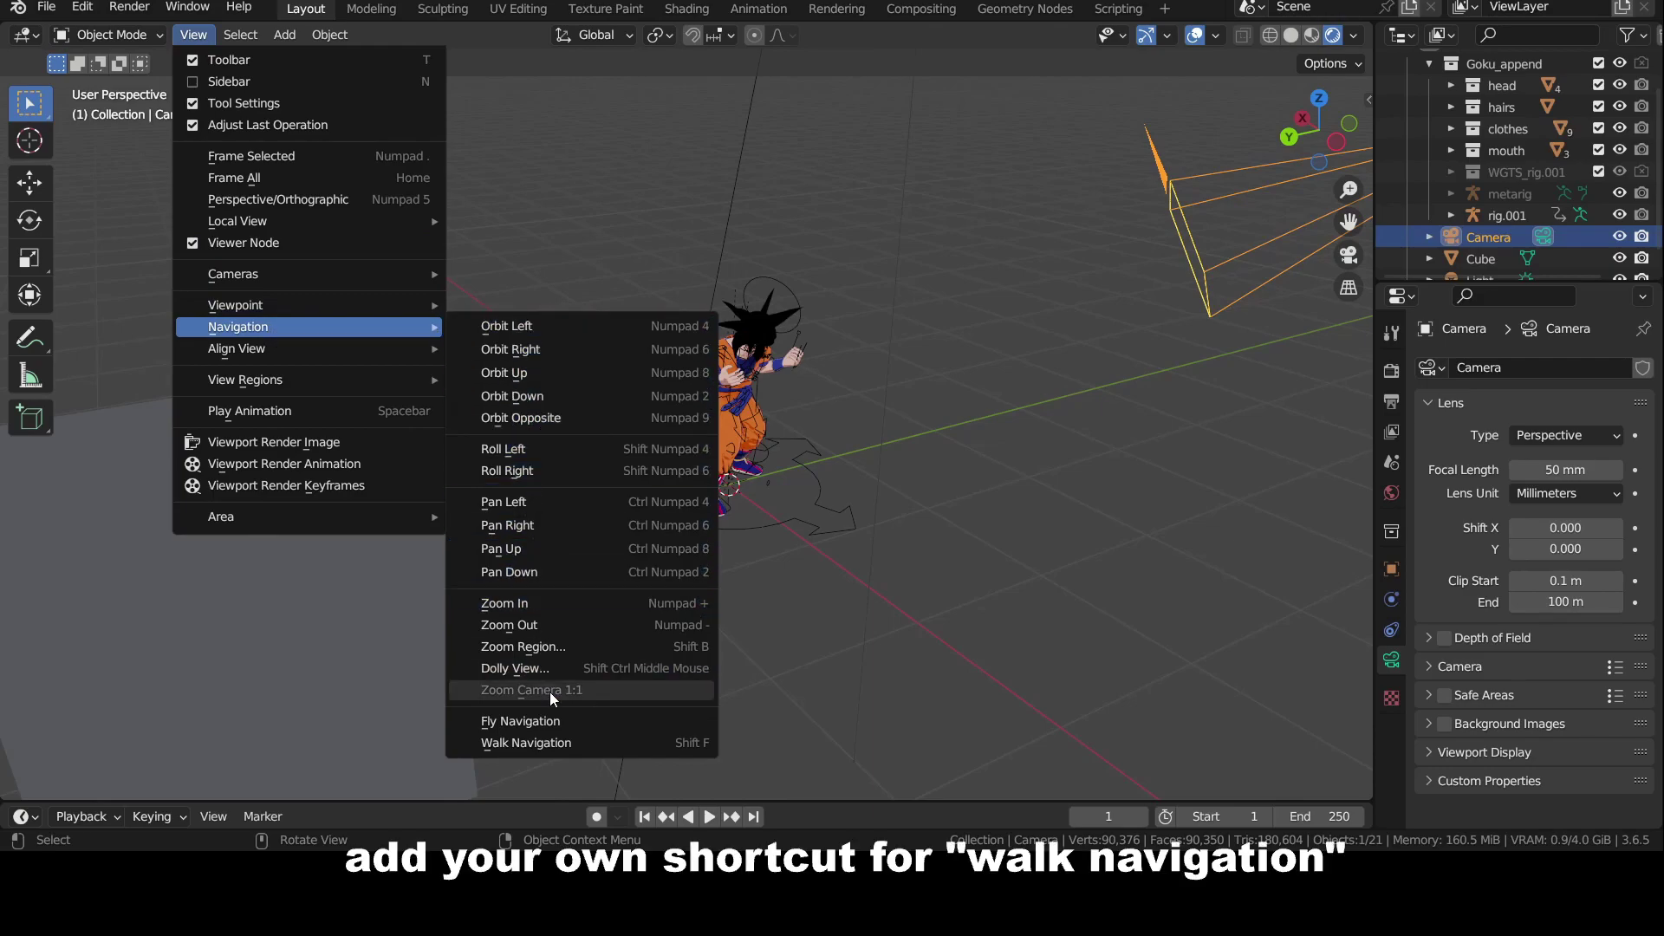
right_click(543, 740)
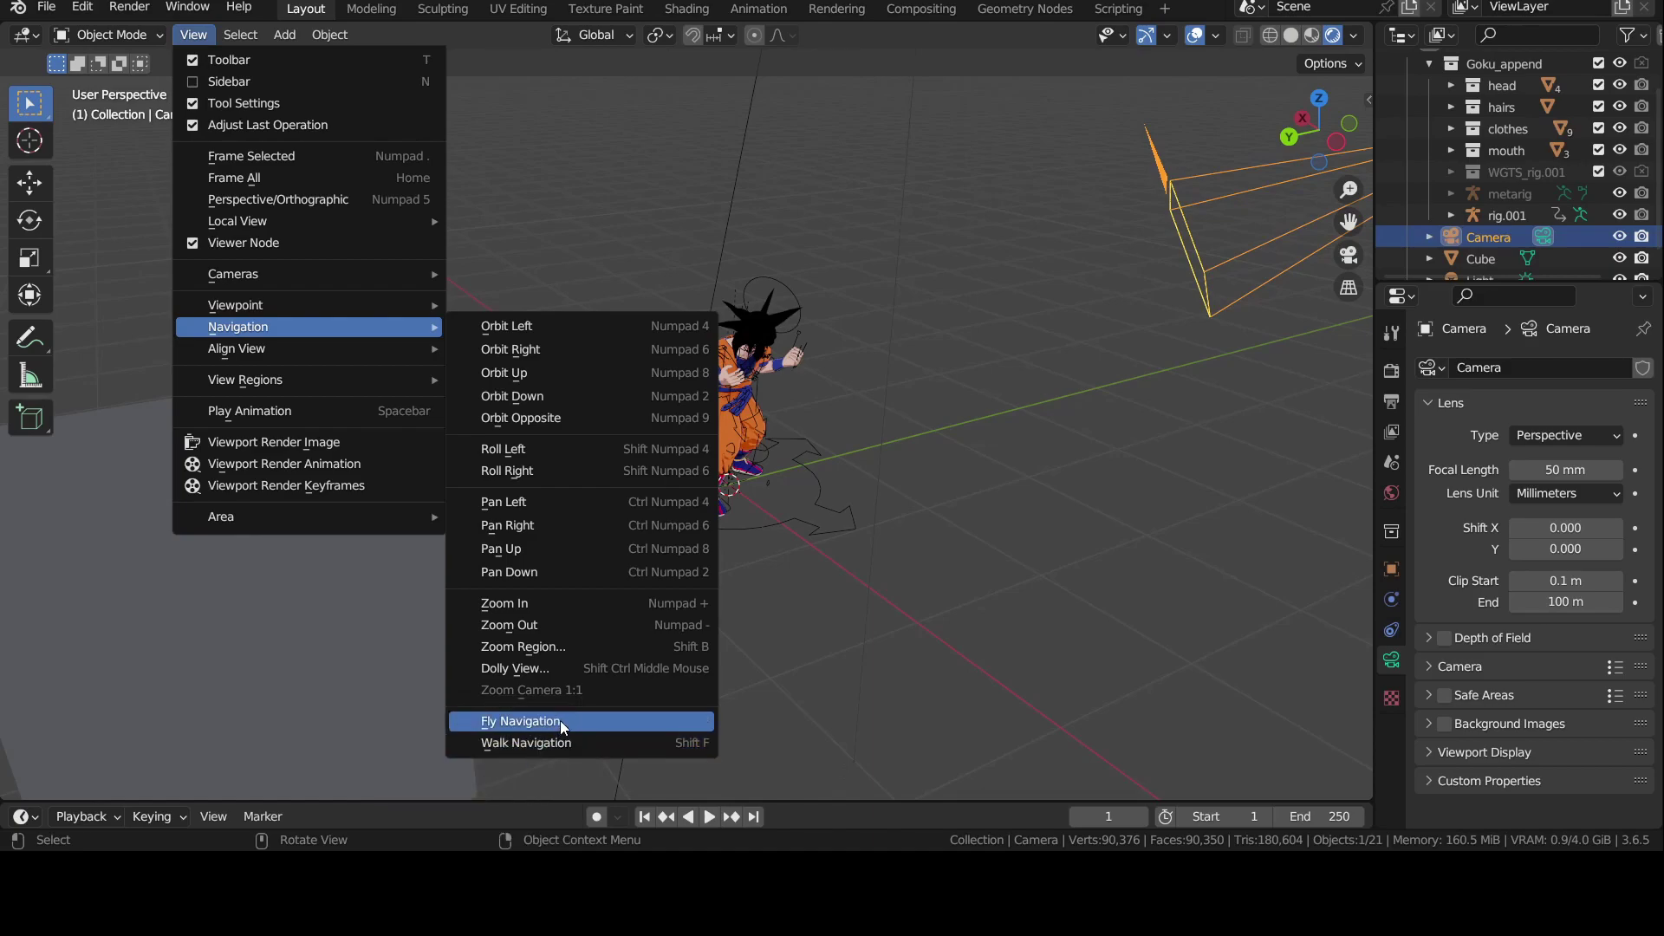
right_click(562, 715)
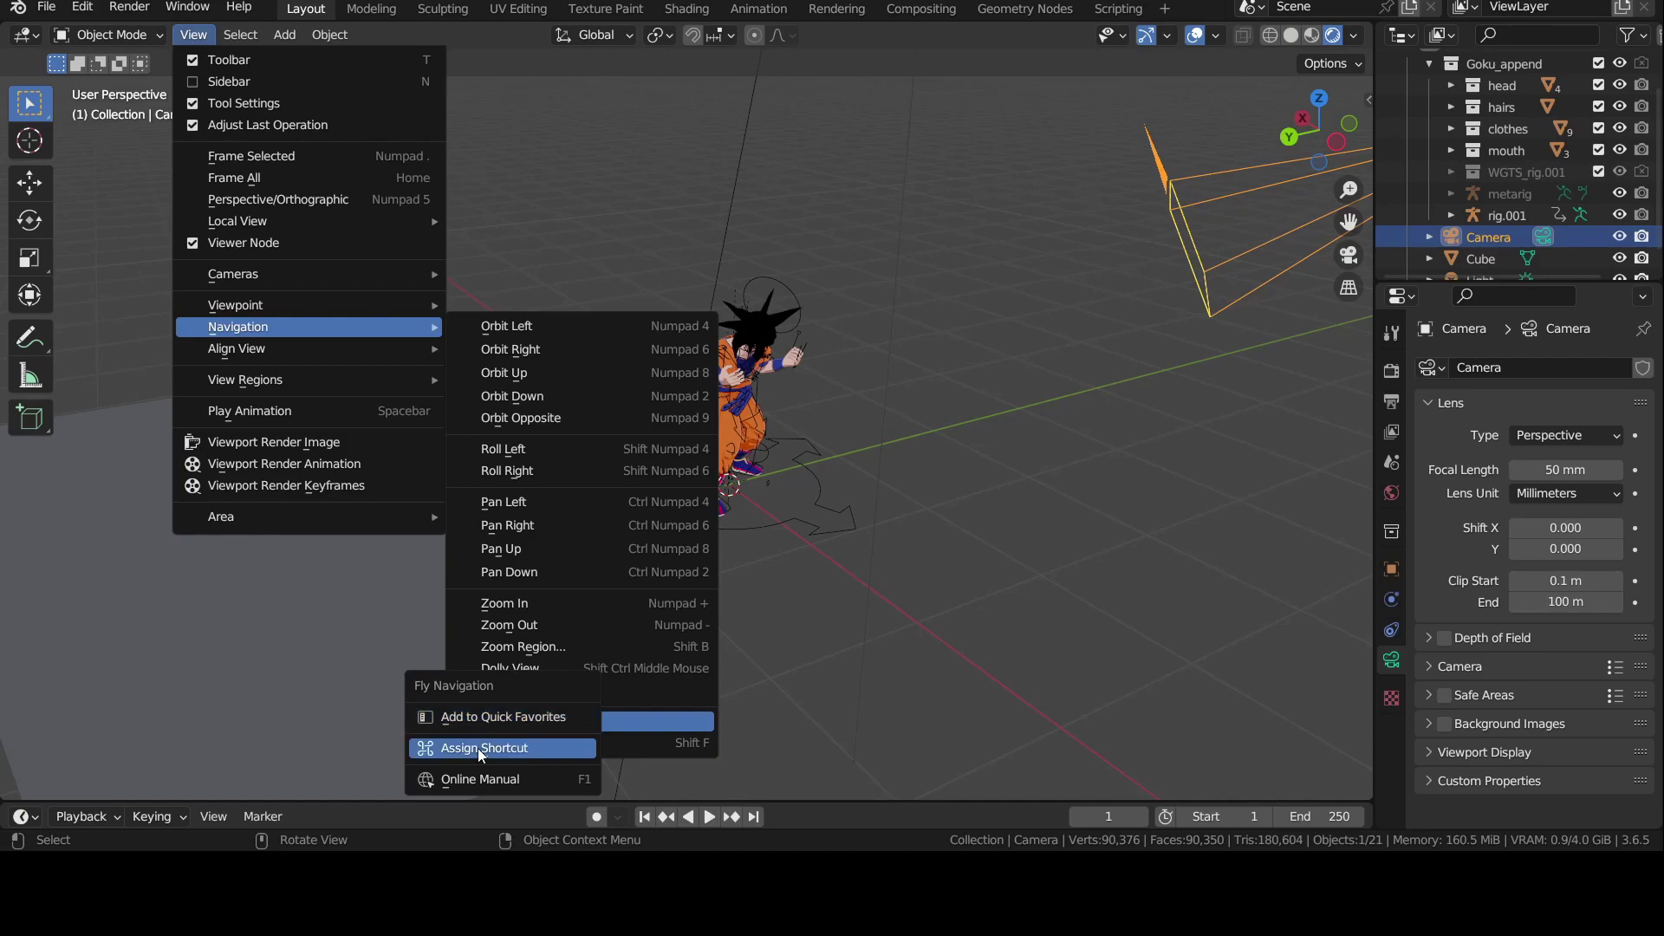
key(Escape)
right_click(508, 743)
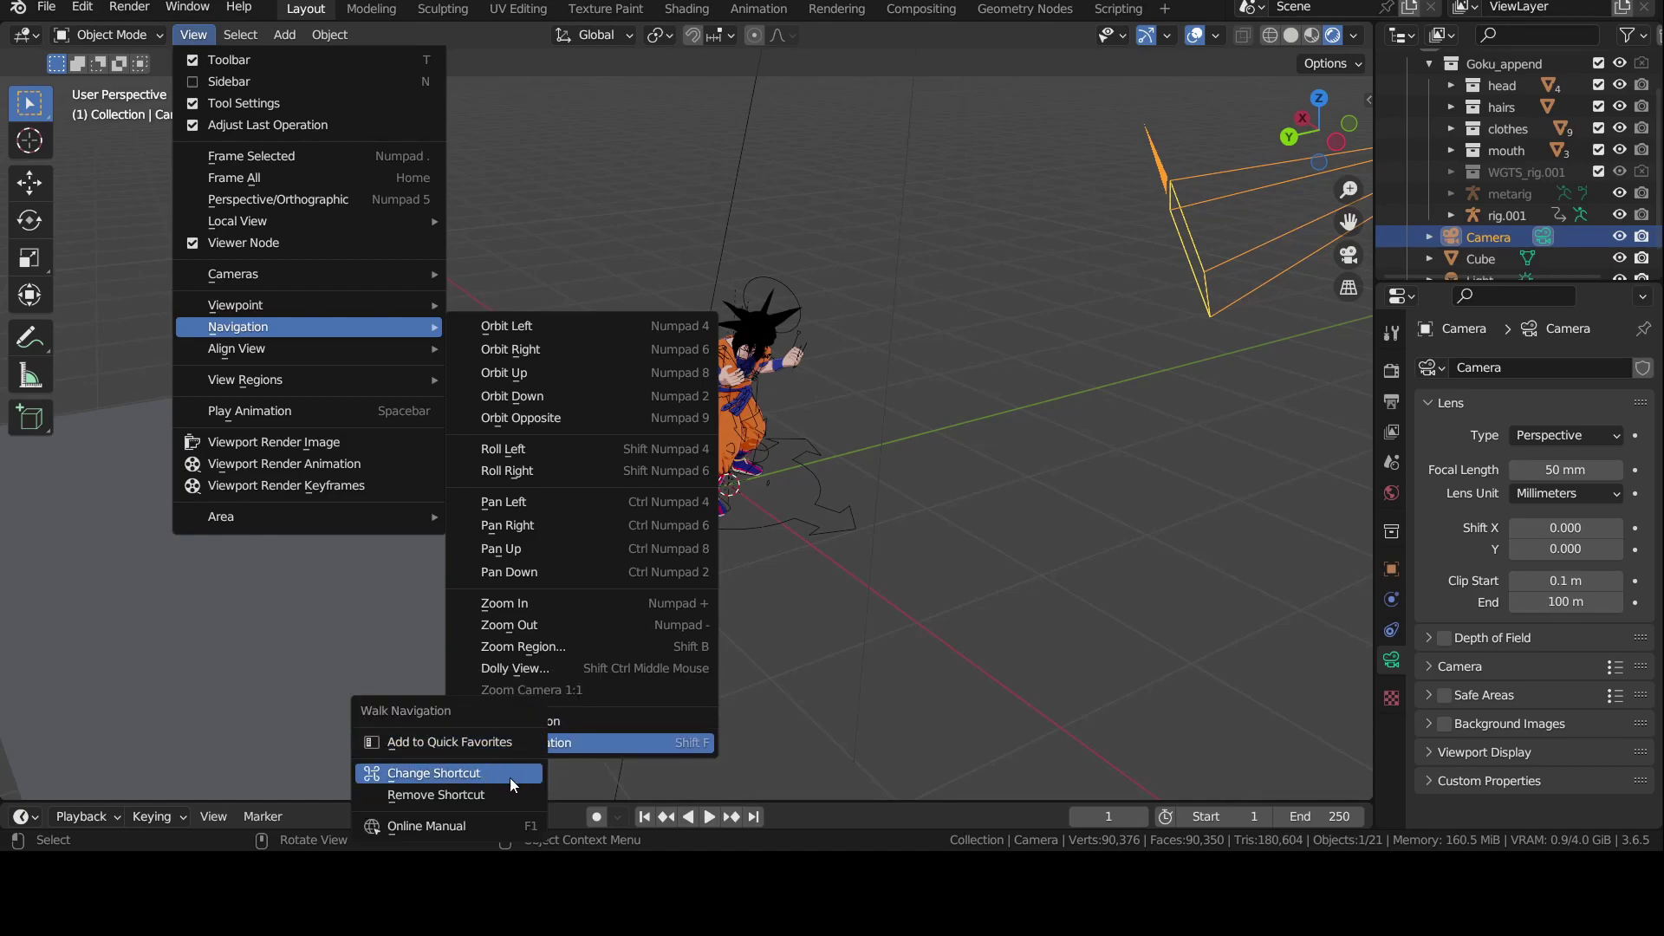
key(Escape)
key(Escape)
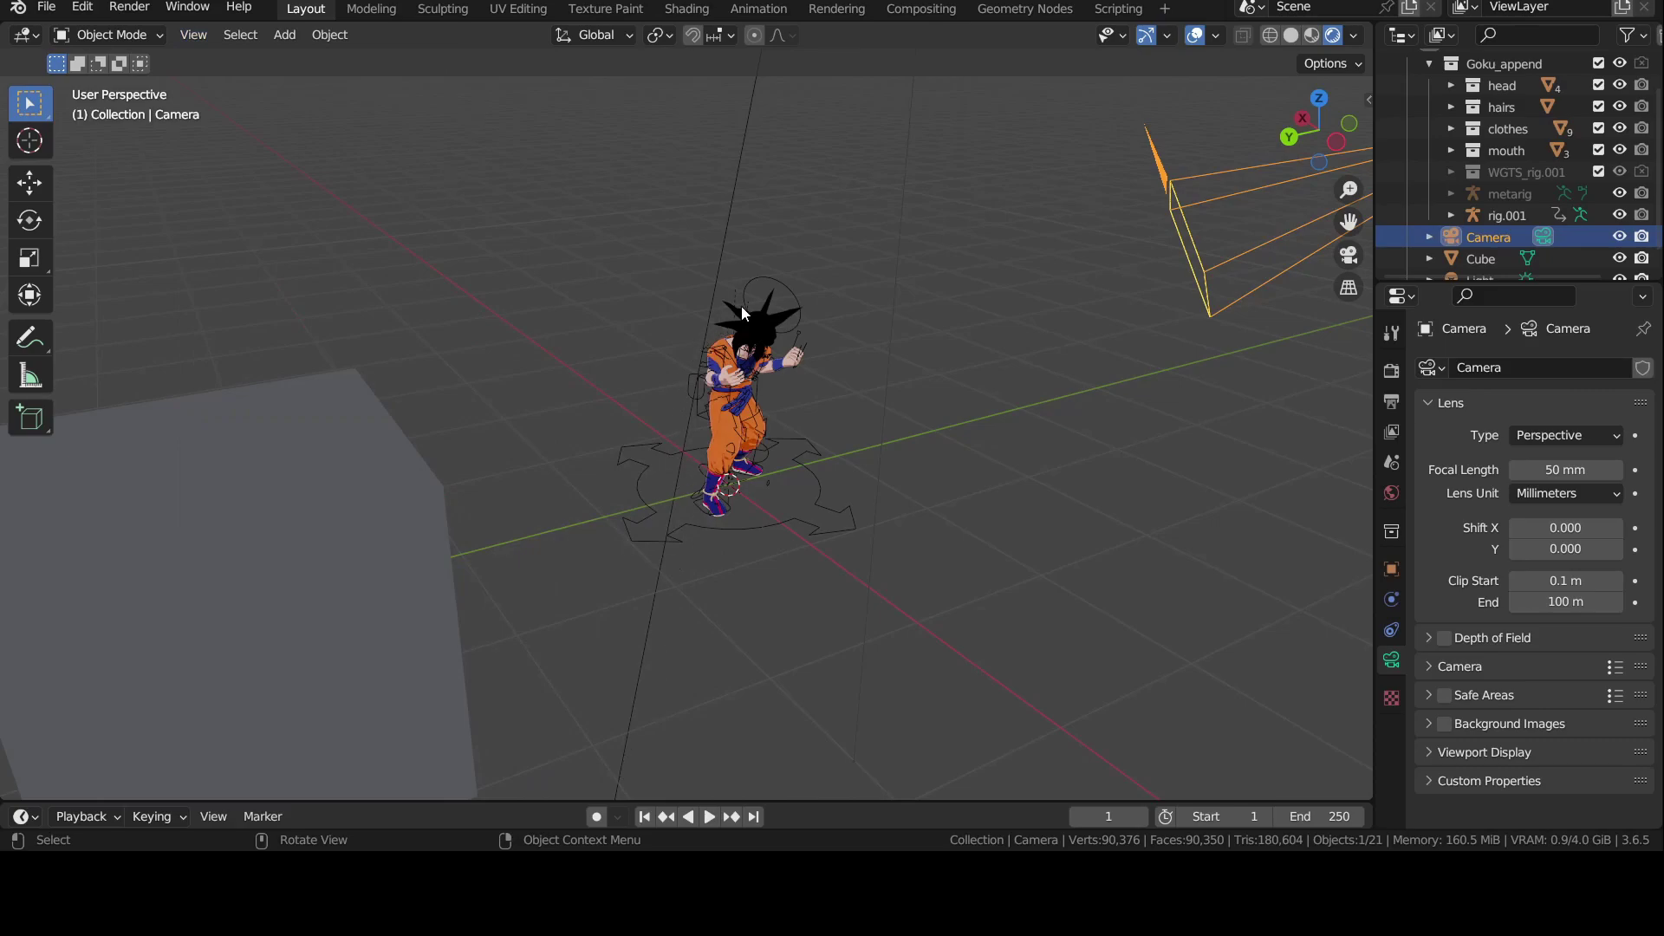
Step: View Goku from behind and move around the scene with Walk Navigation, going down, back, forward, up and sideways
middle_drag(839, 281, 205, 265)
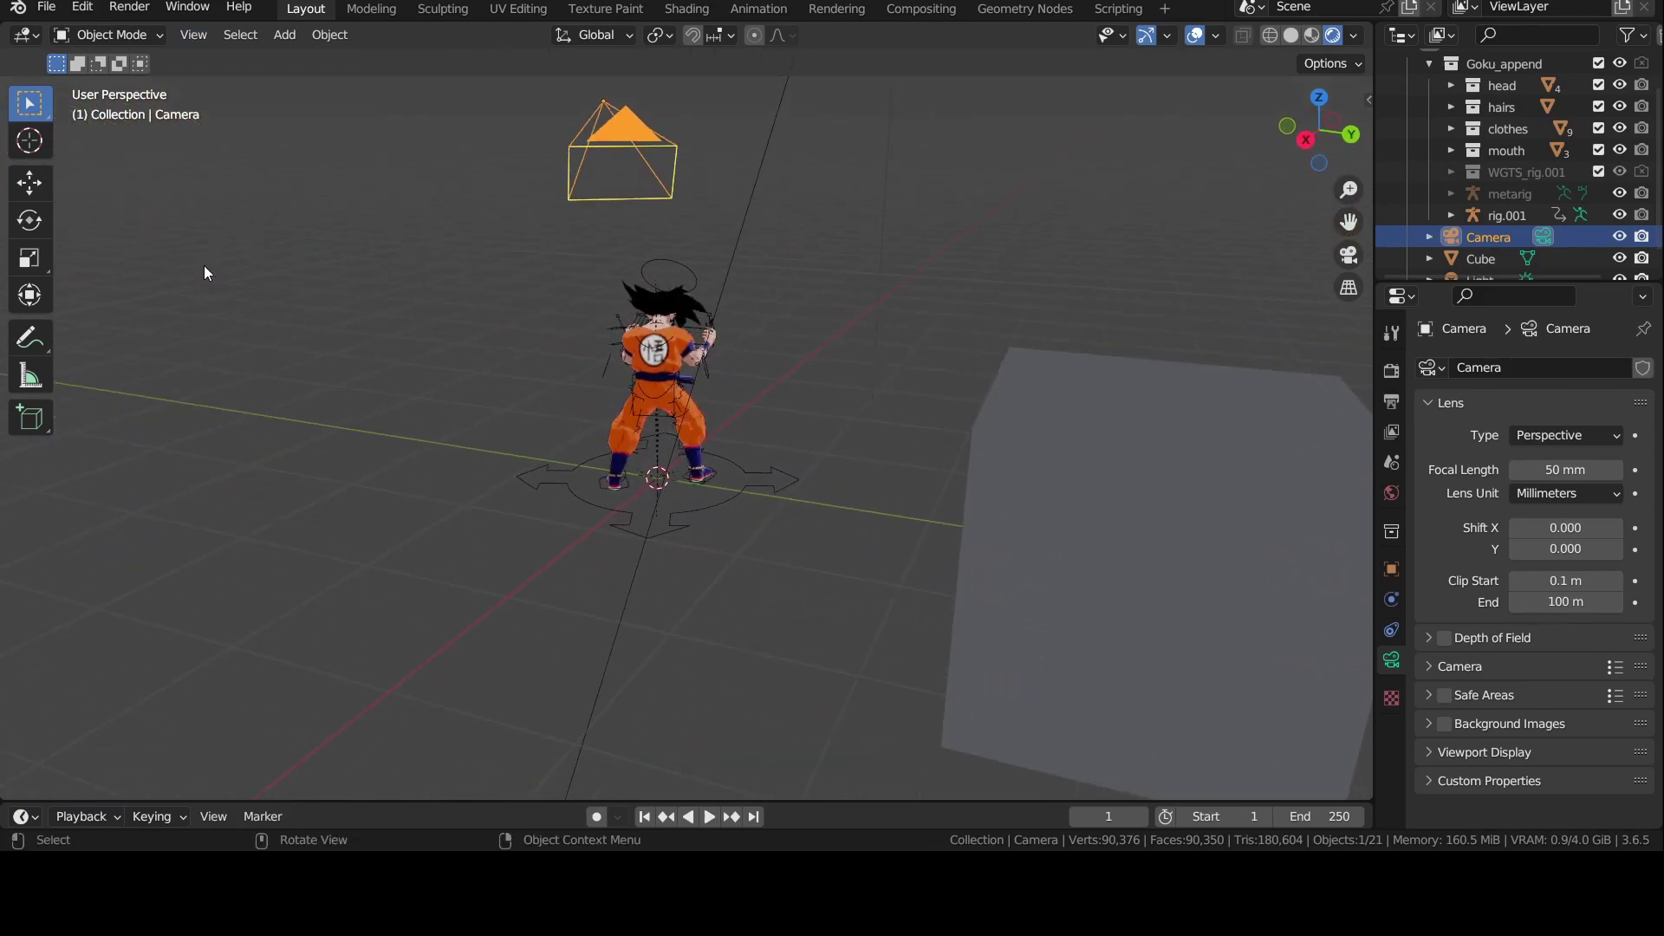
key(shift+grave)
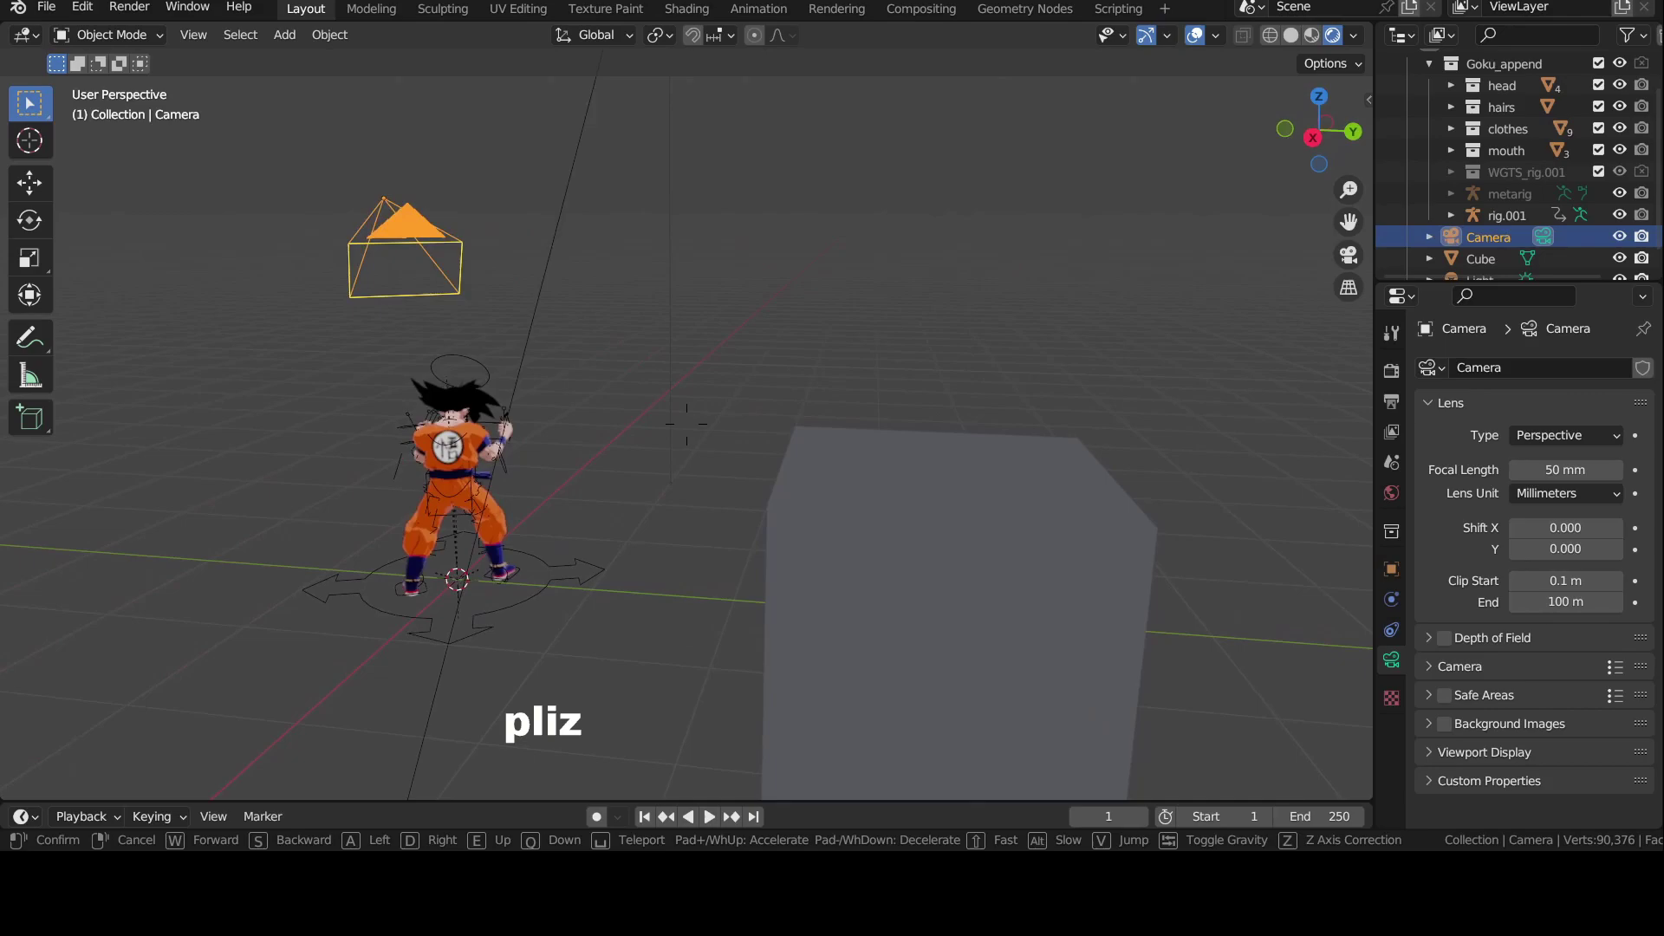
key(q)
key(s)
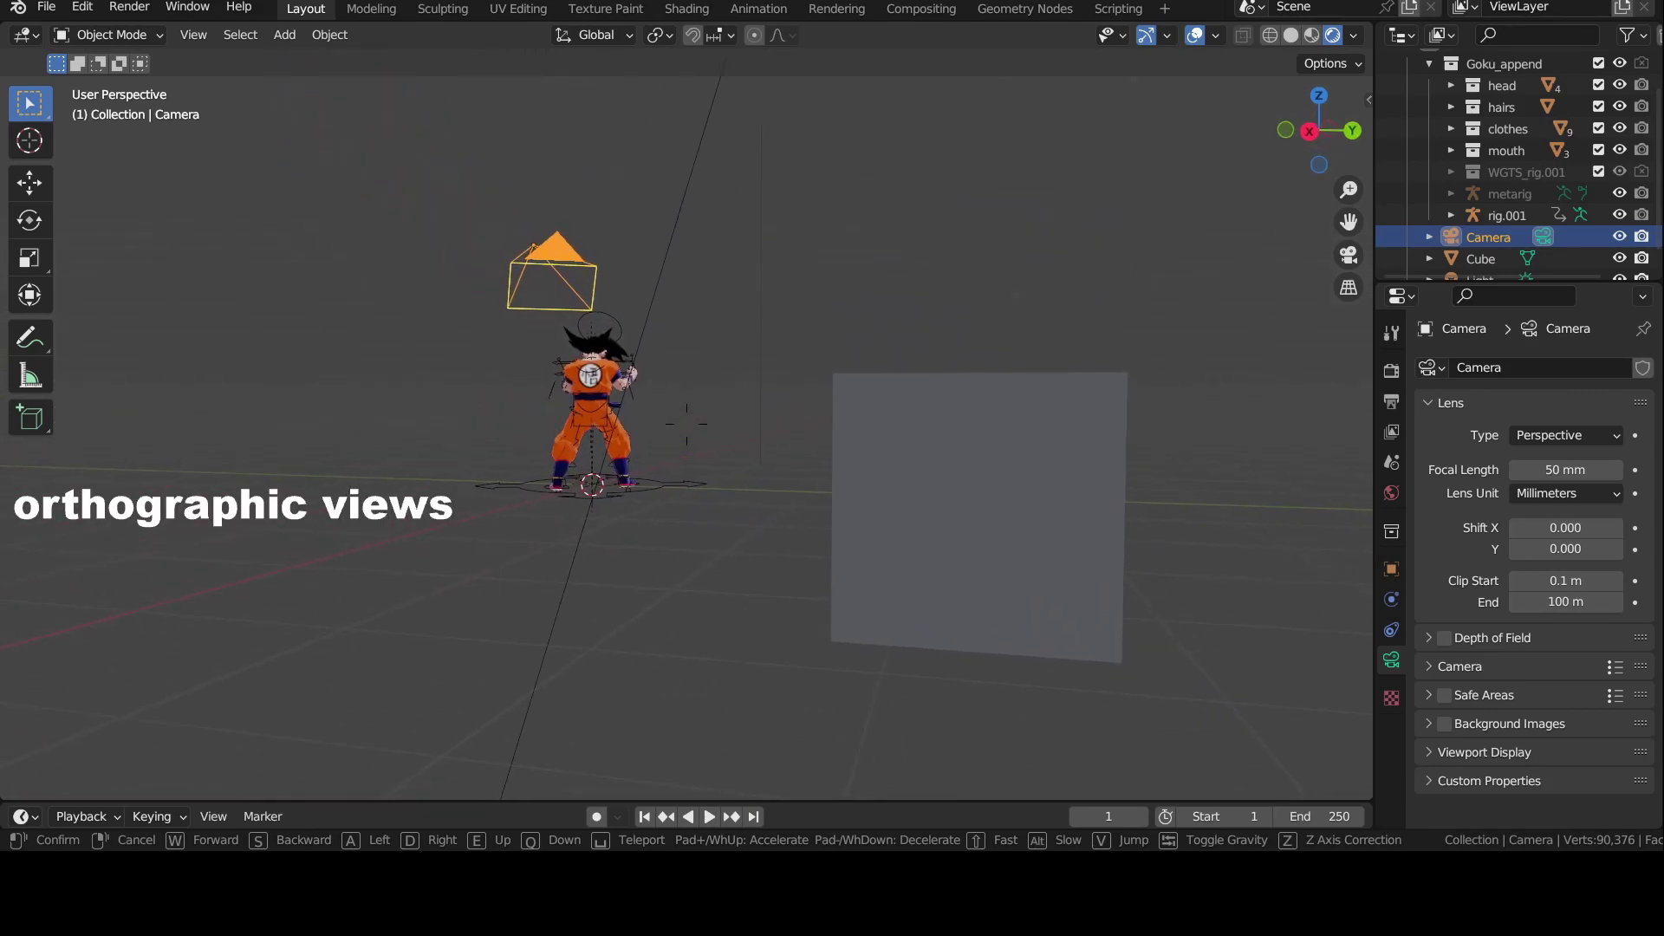
key(w)
key(e)
key(d)
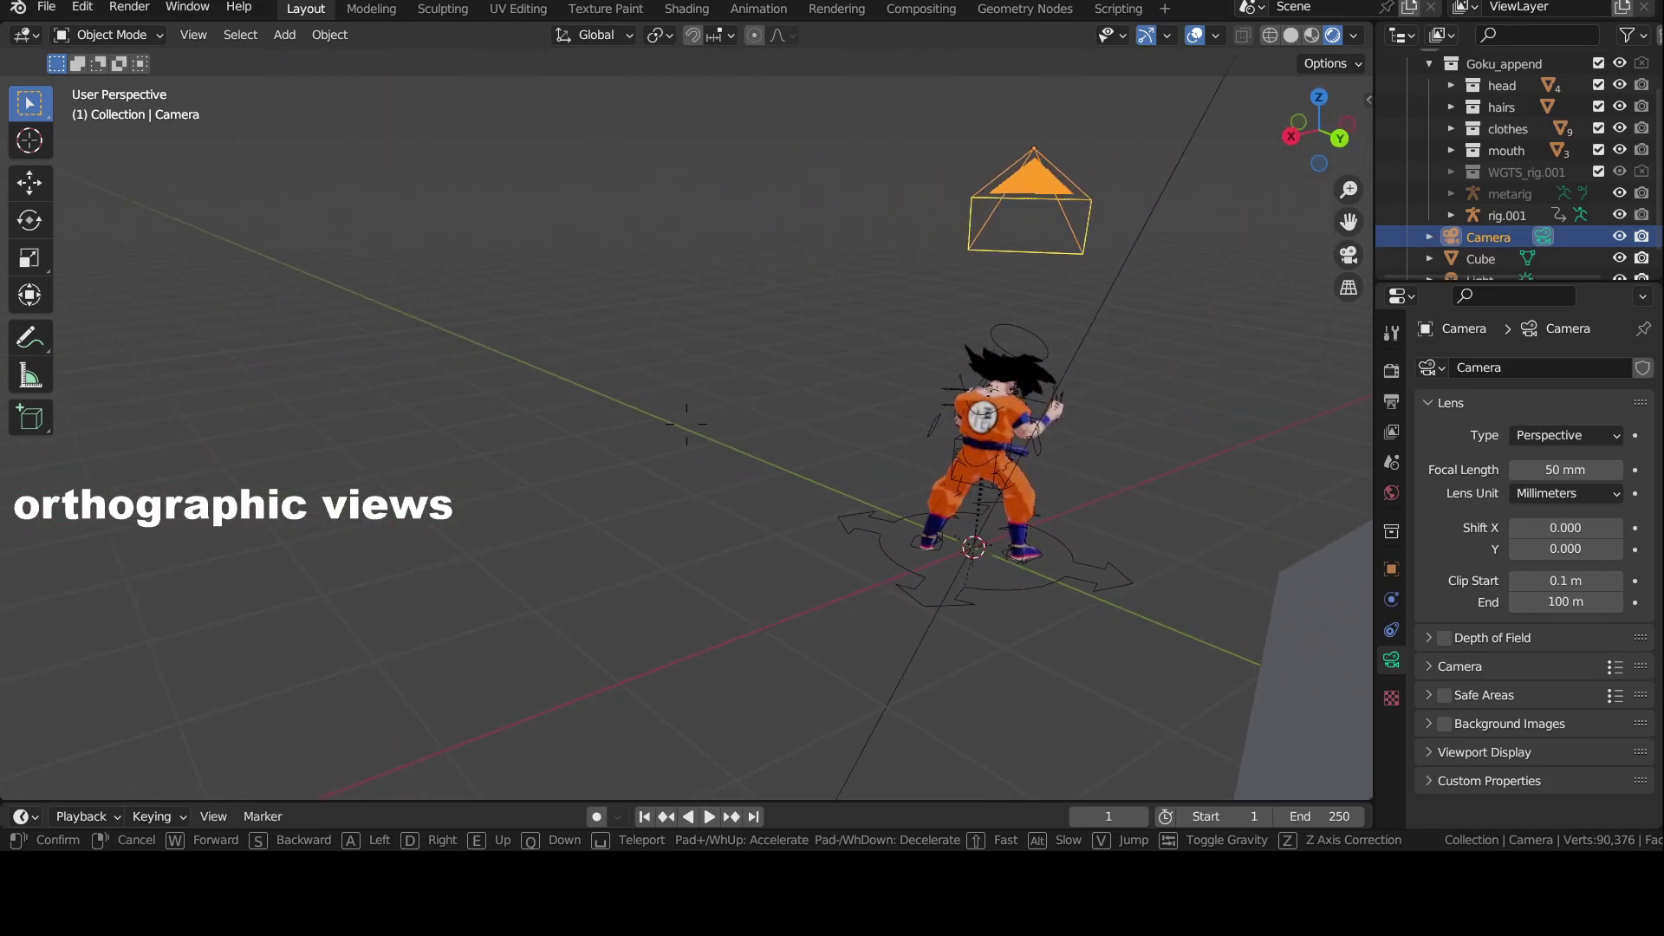
mouse_move(688, 424)
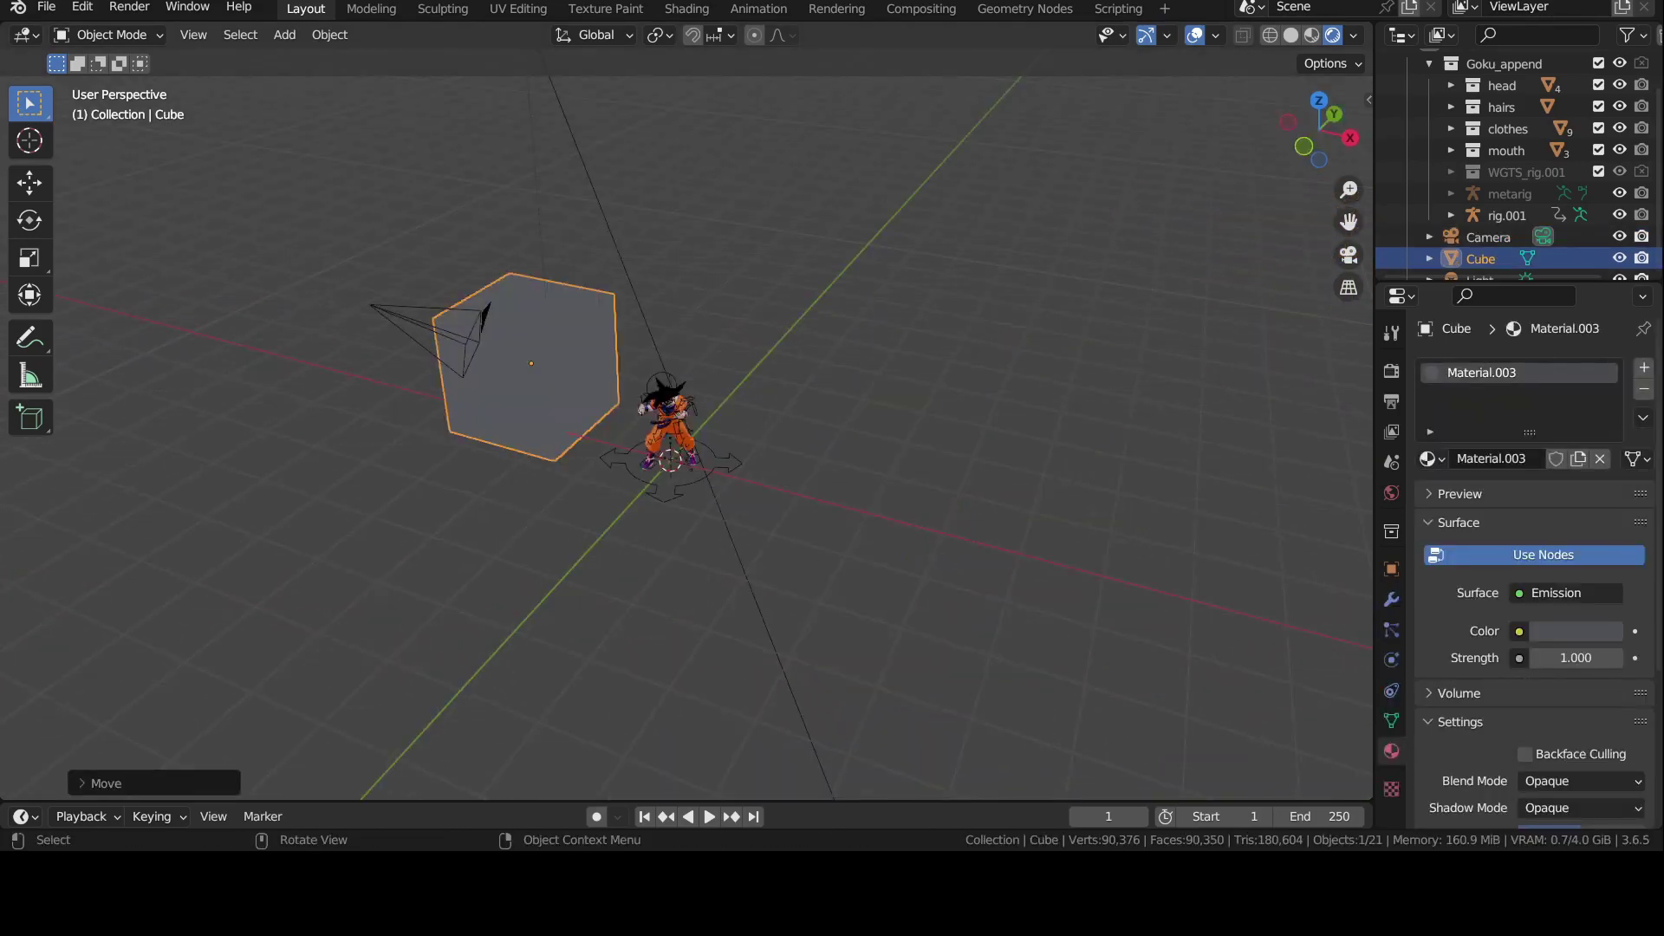
Step: View the scene in front, right and top orthographic views
middle_drag(628, 320, 634, 263)
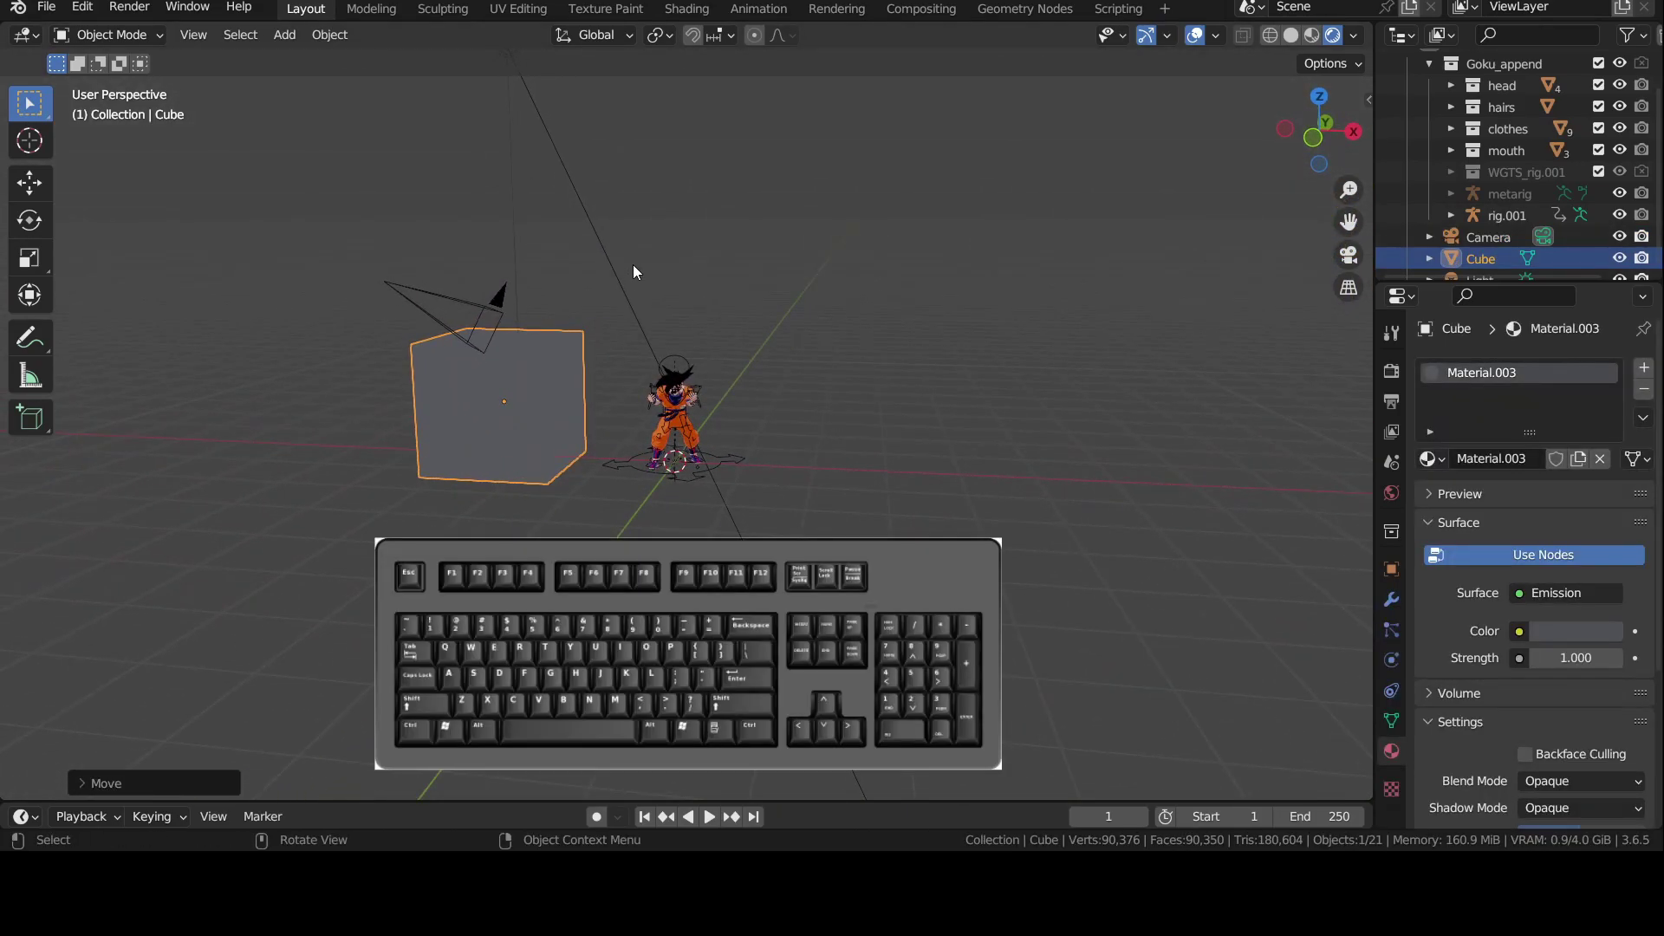
key(KP_1)
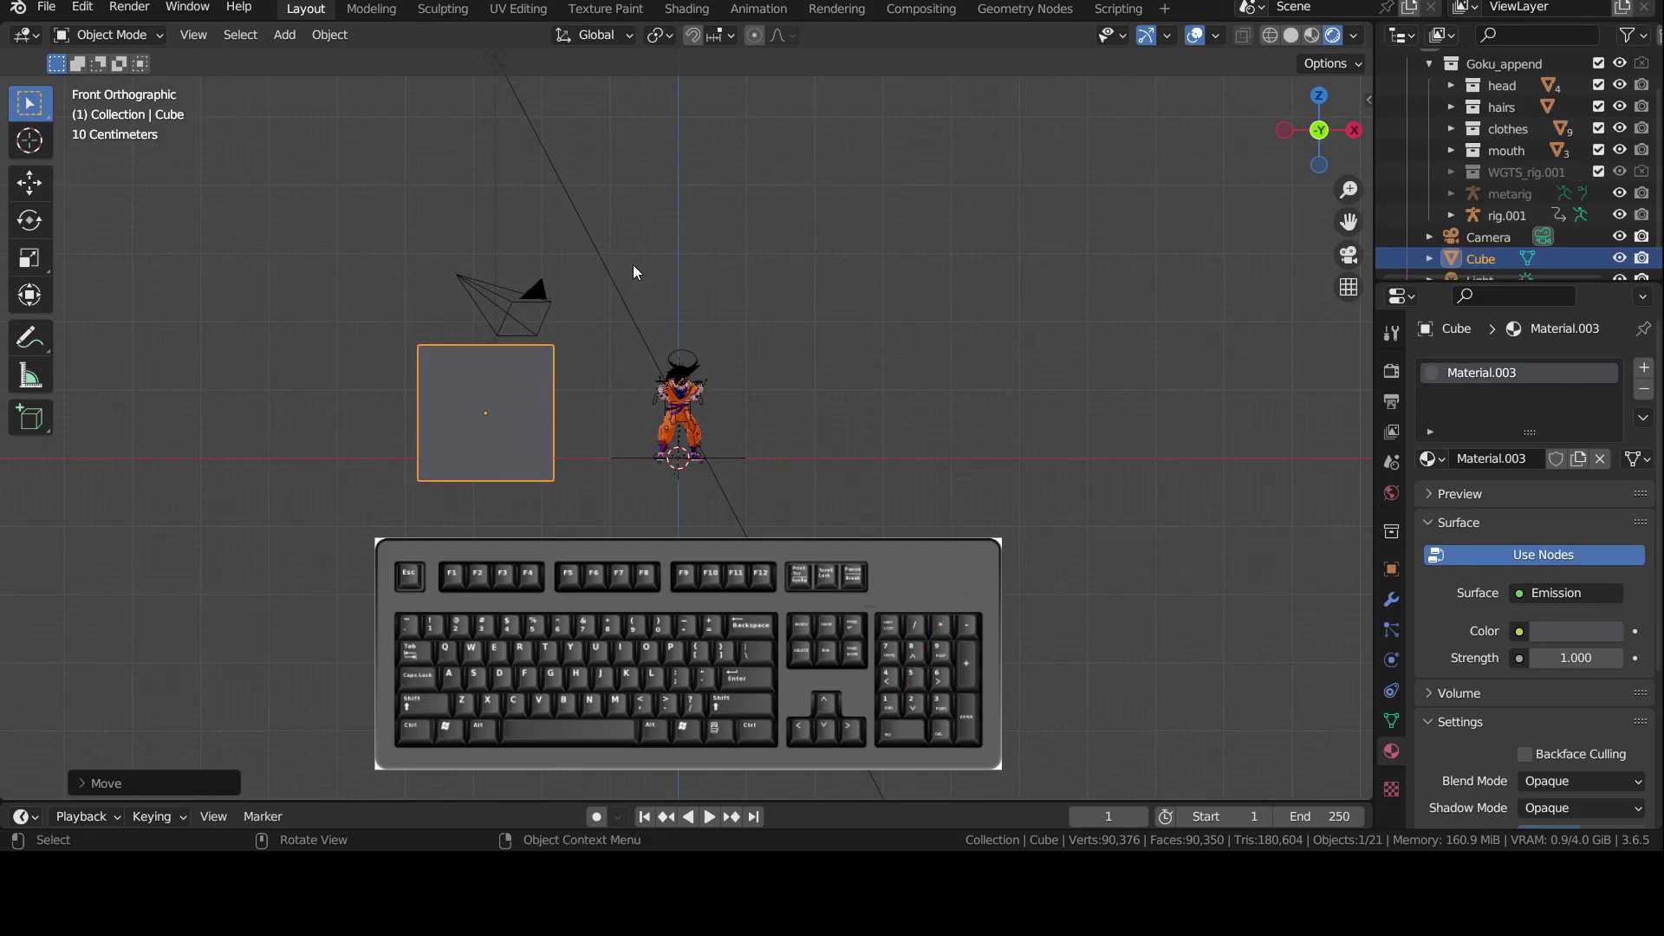
key(KP_3)
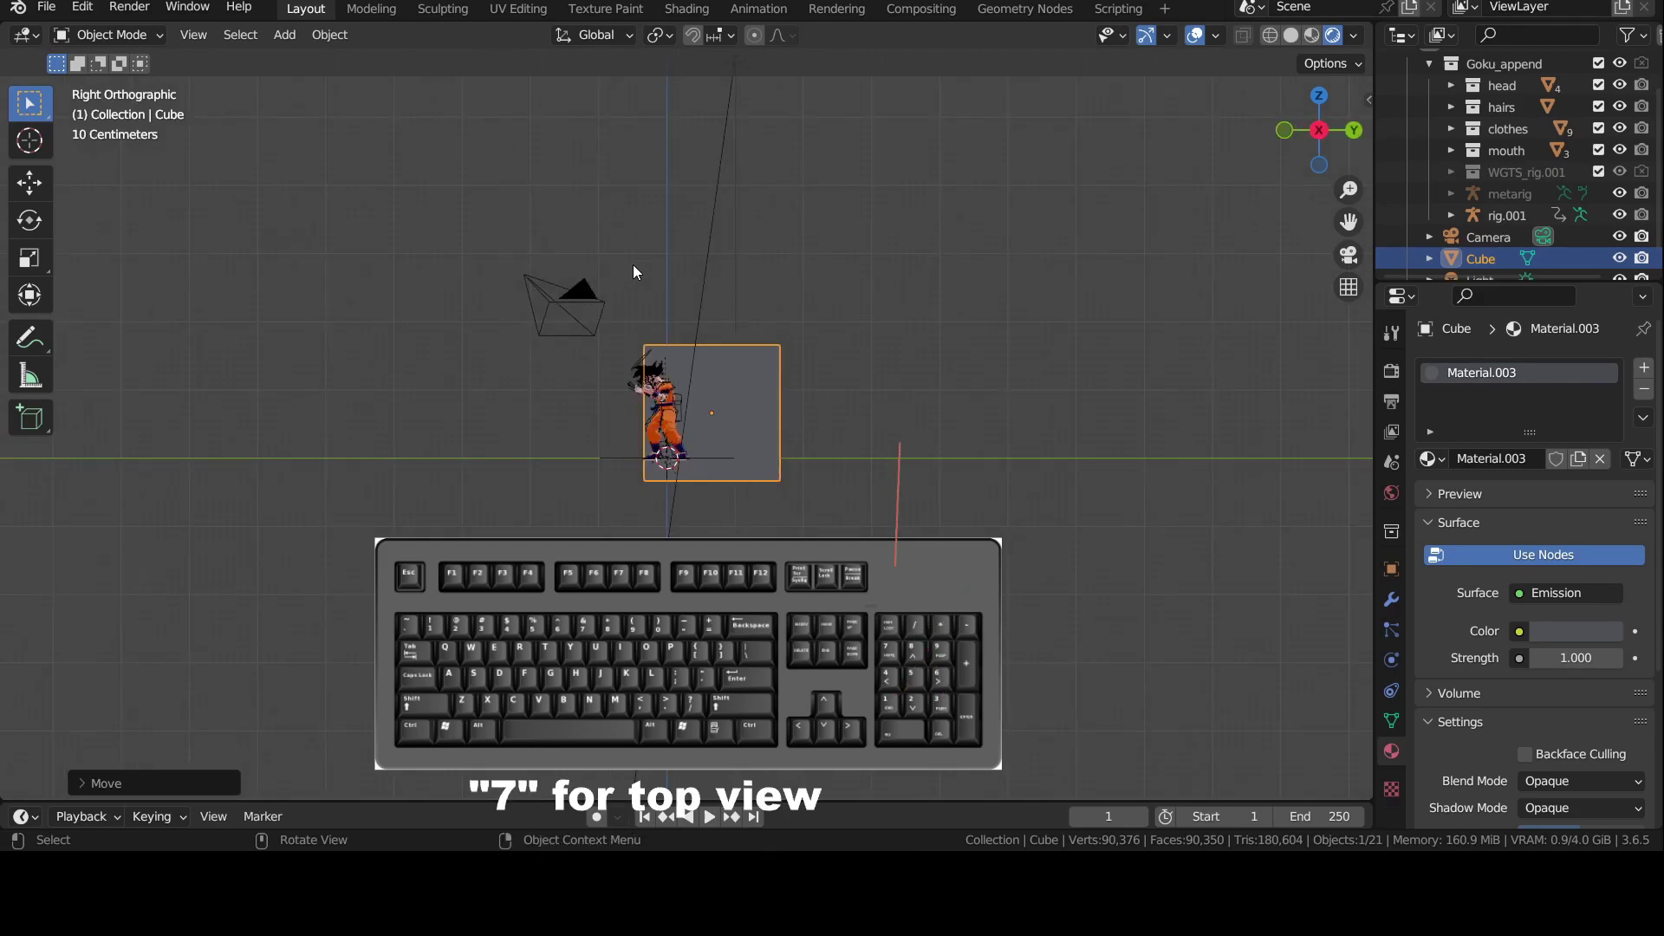
key(KP_7)
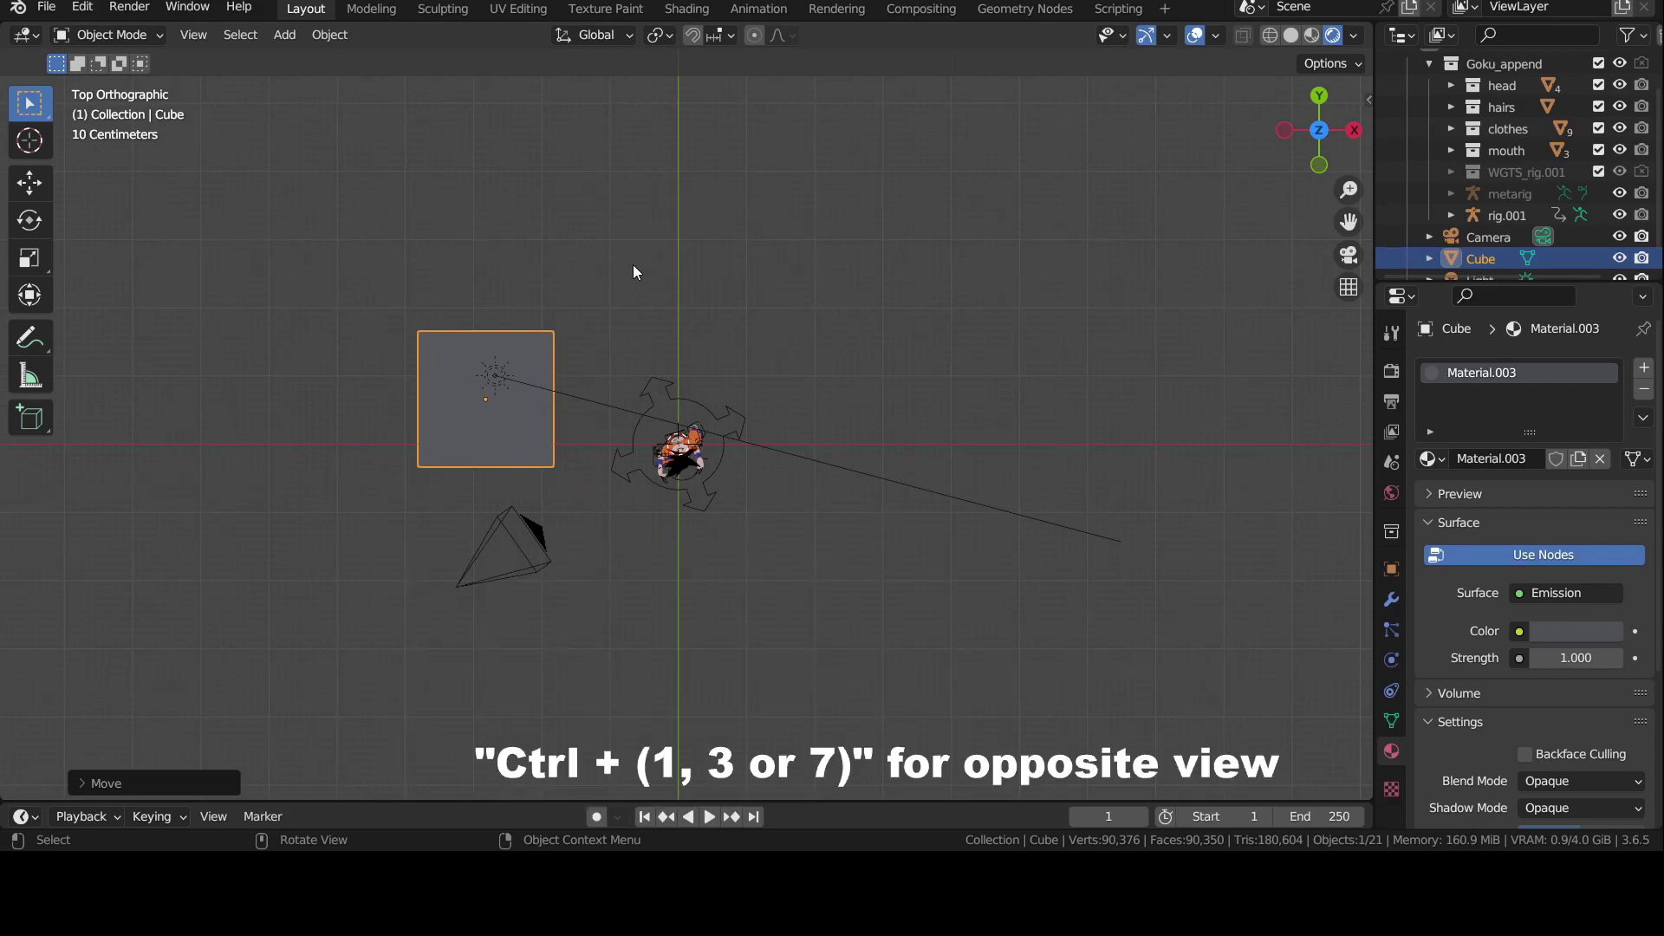
Step: Alternate between the front and back orthographic views, with Goku seen close up
key(KP_1)
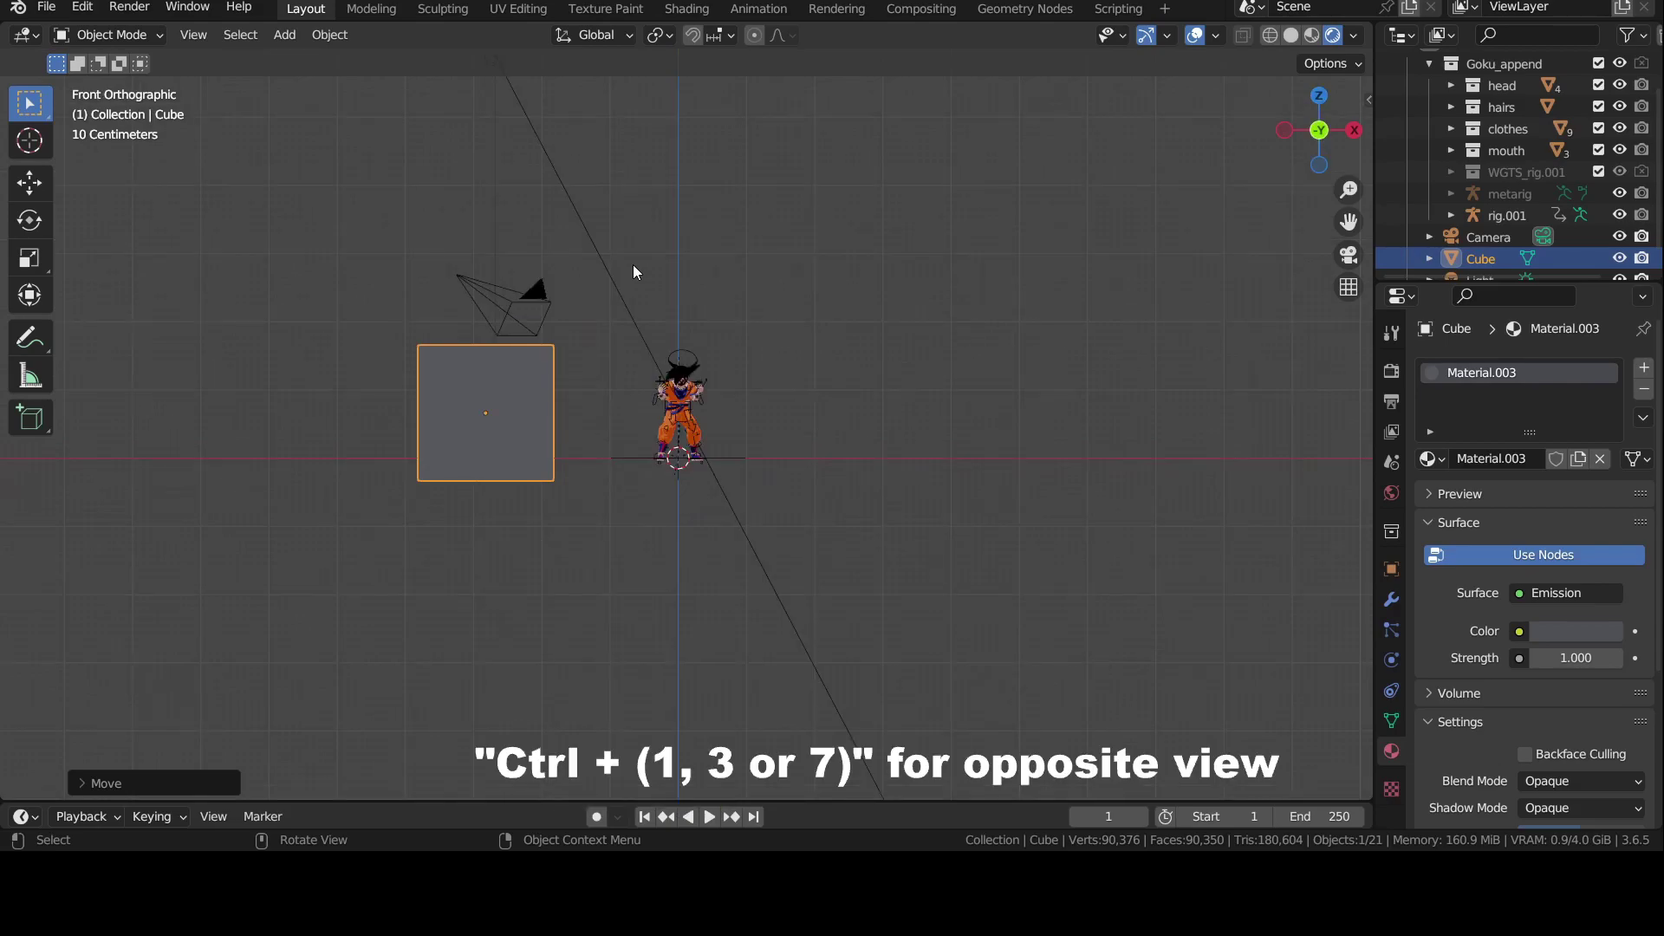
key(ctrl+KP_1)
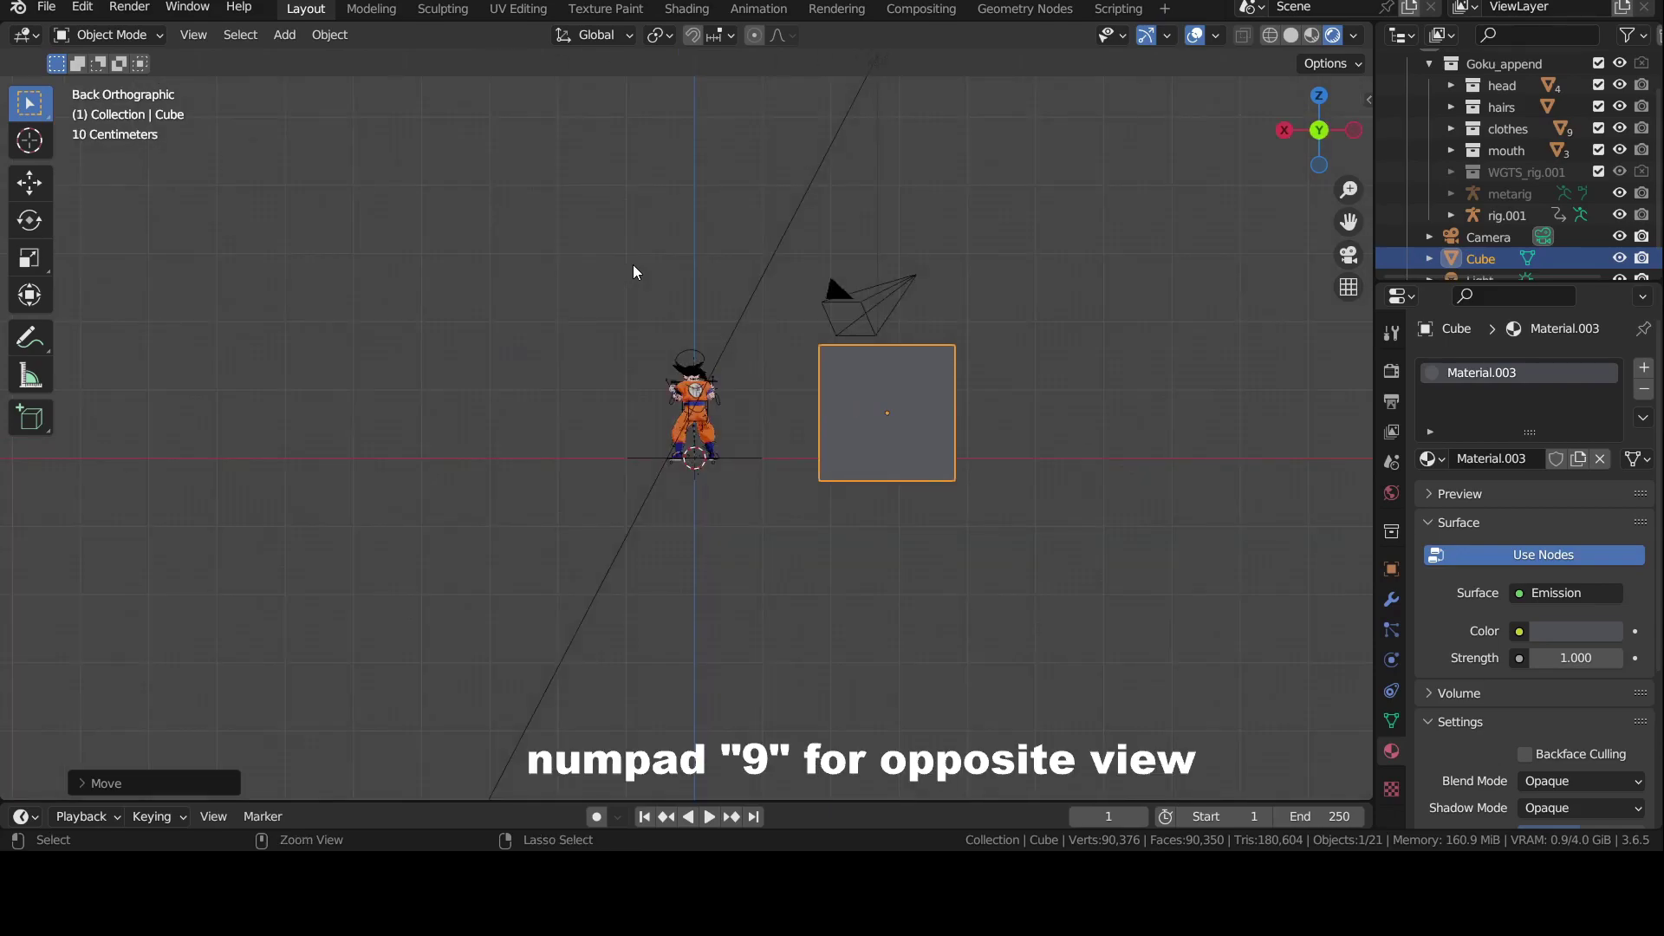
key(KP_9)
scroll(633, 264, up, 6)
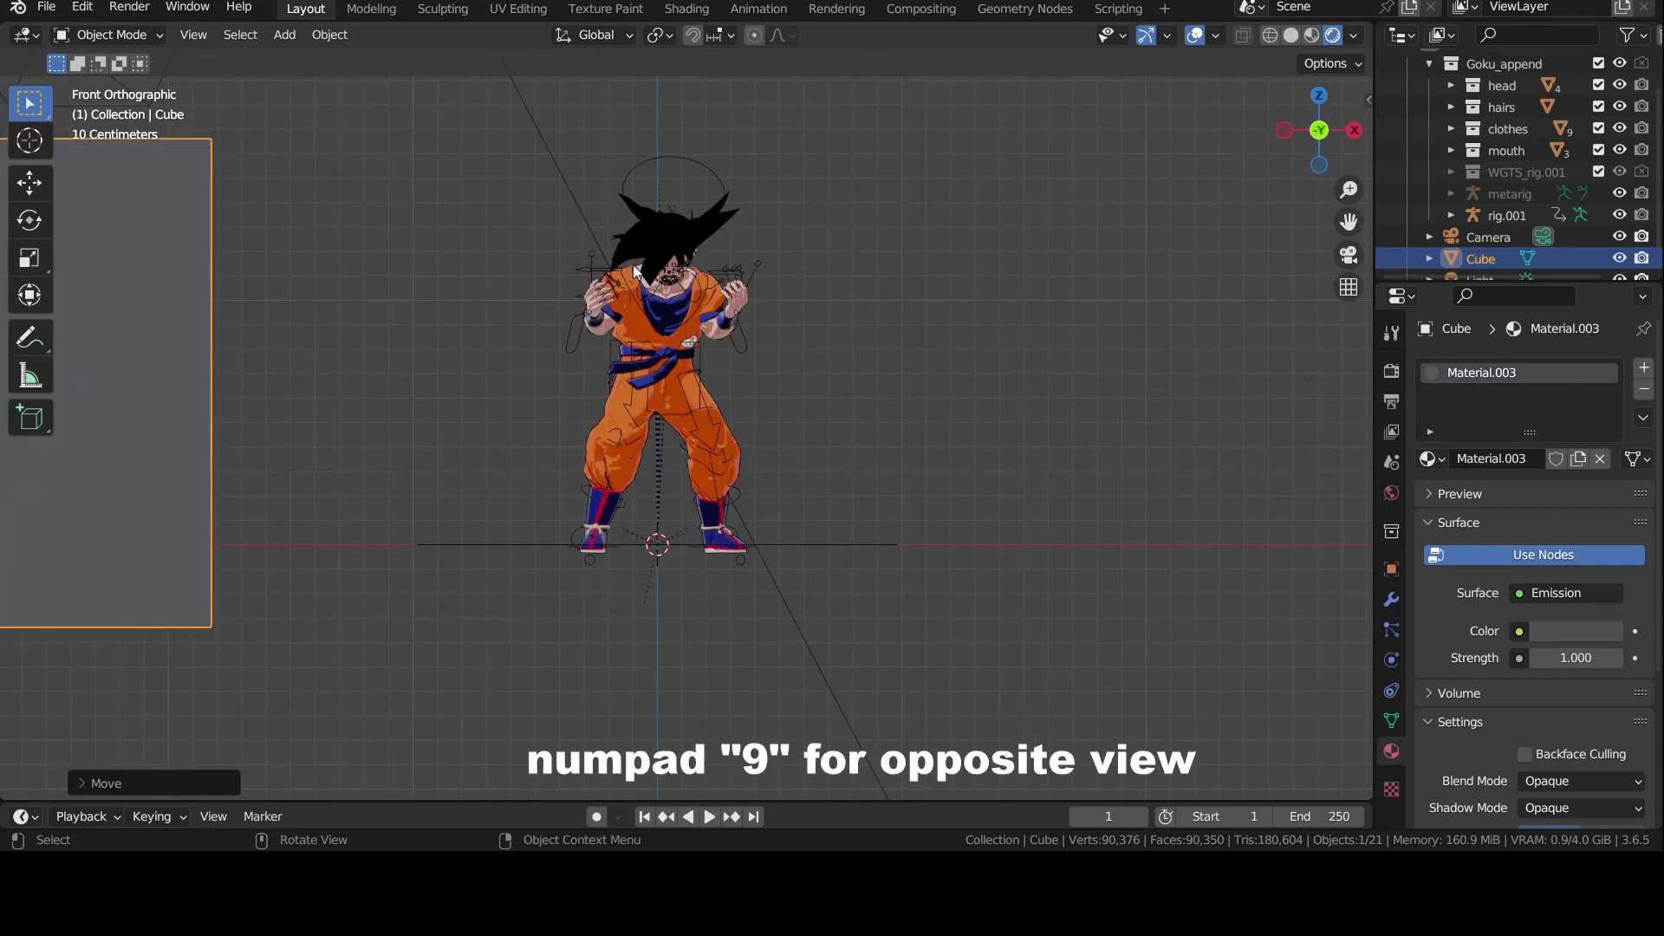
key(KP_9)
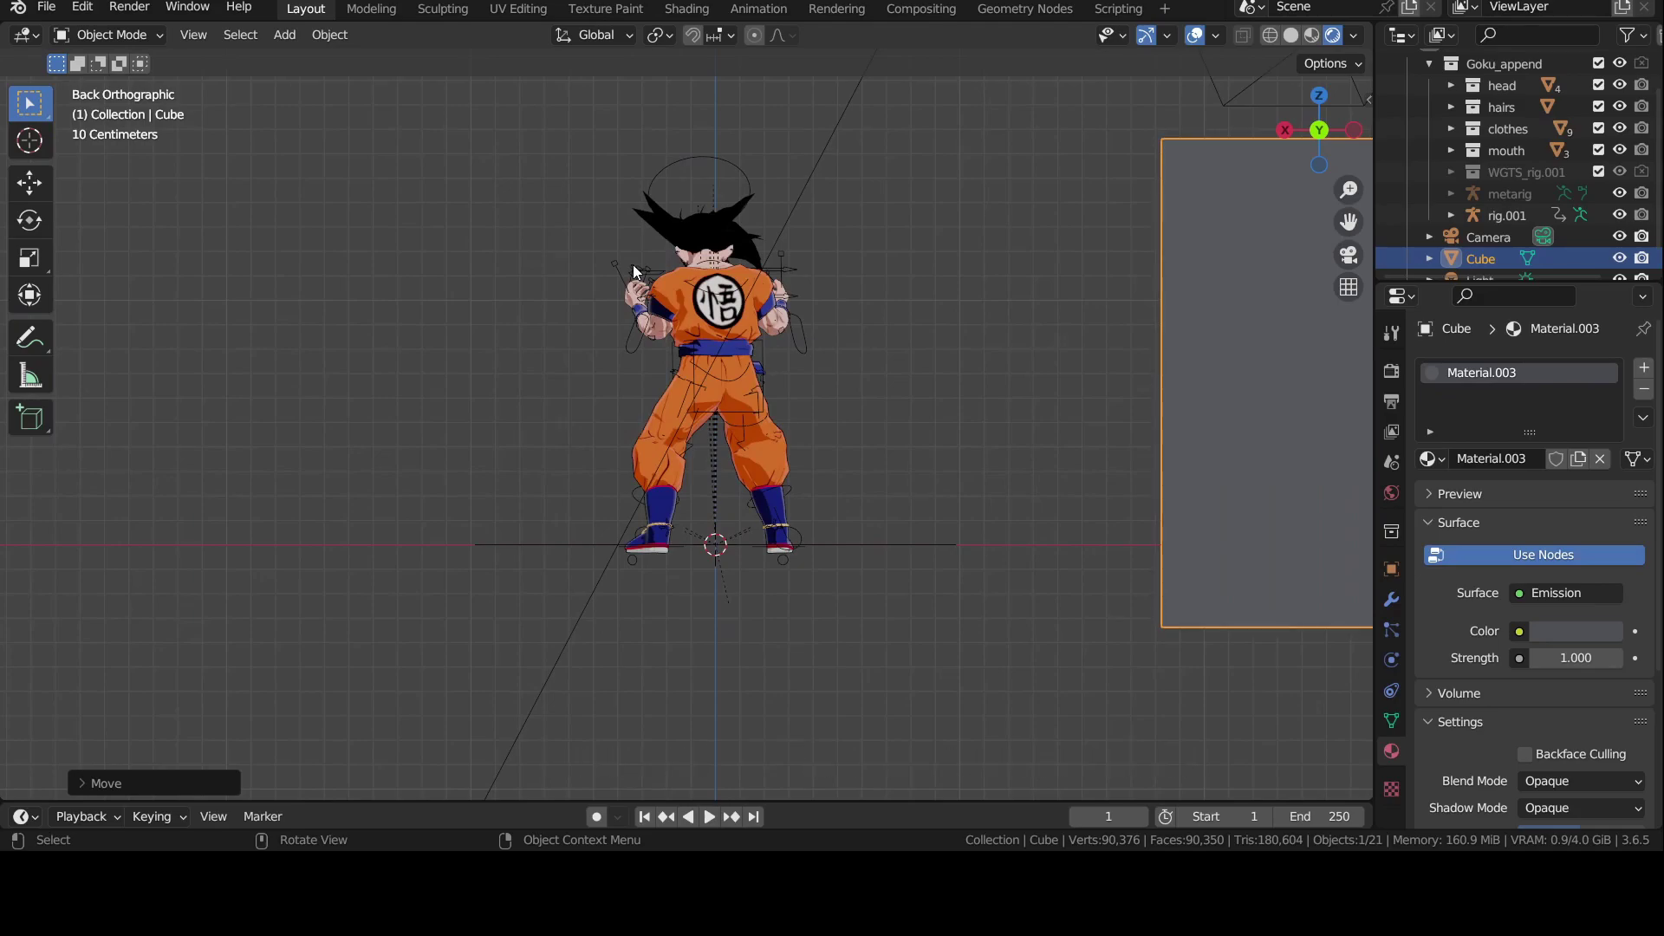
key(KP_9)
scroll(634, 265, down, 1)
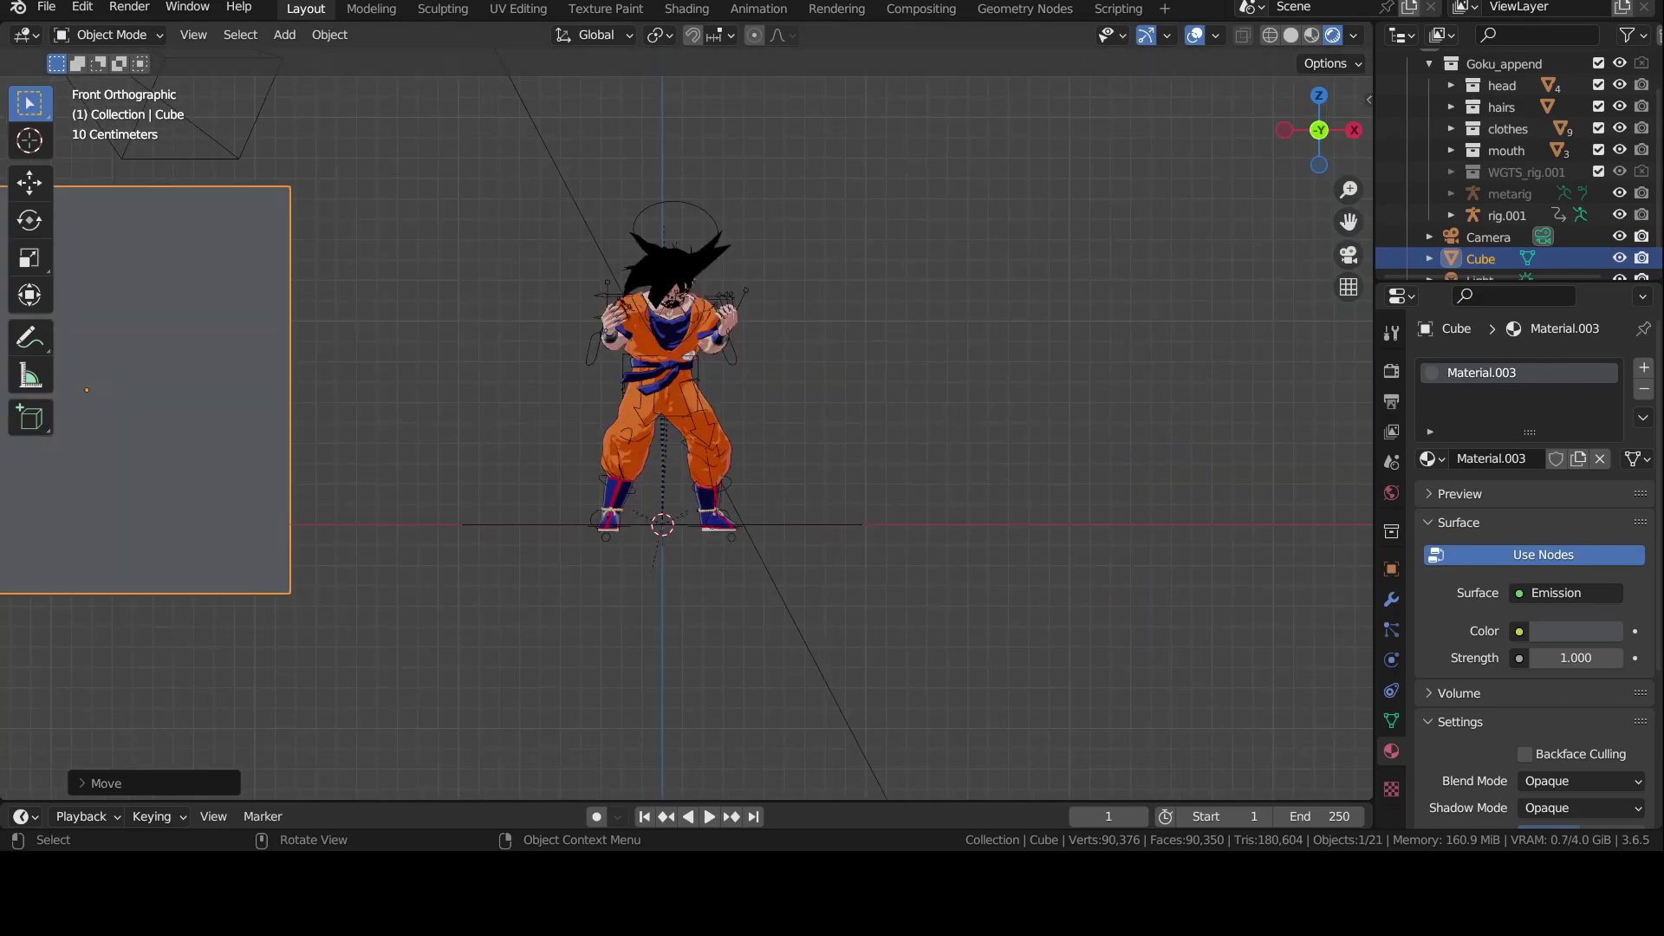
Step: Focus the perspective view on the selected cube and look at it from above on another side
middle_drag(447, 371, 439, 373)
key(KP_Decimal)
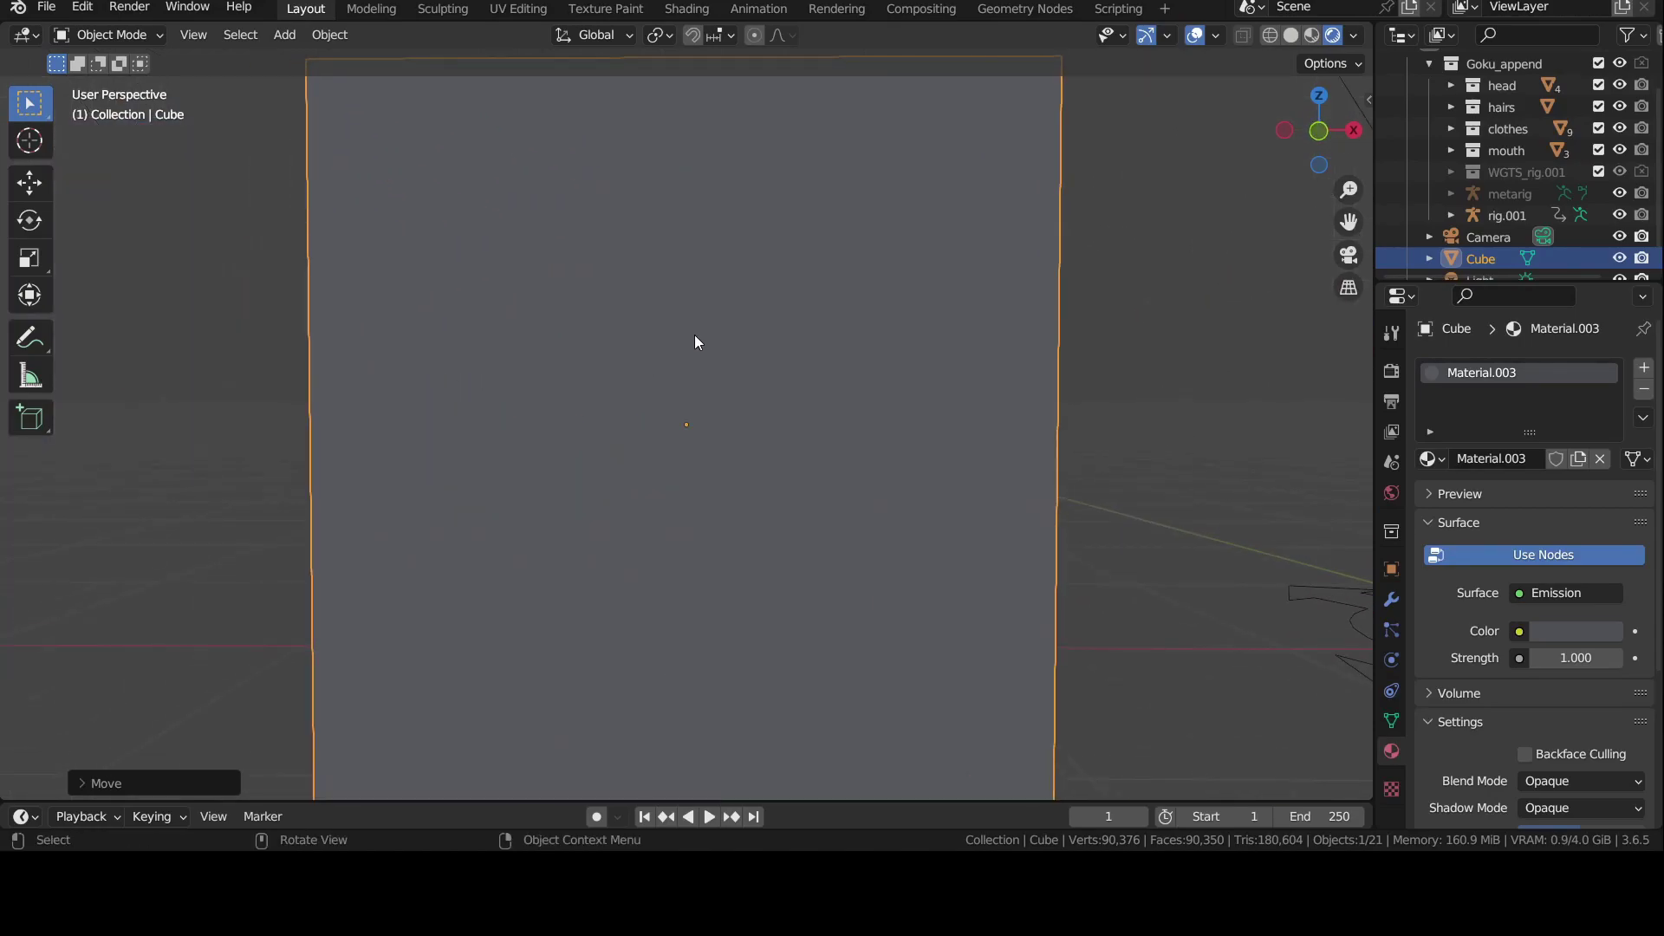
scroll(720, 295, down, 5)
middle_drag(720, 296, 885, 382)
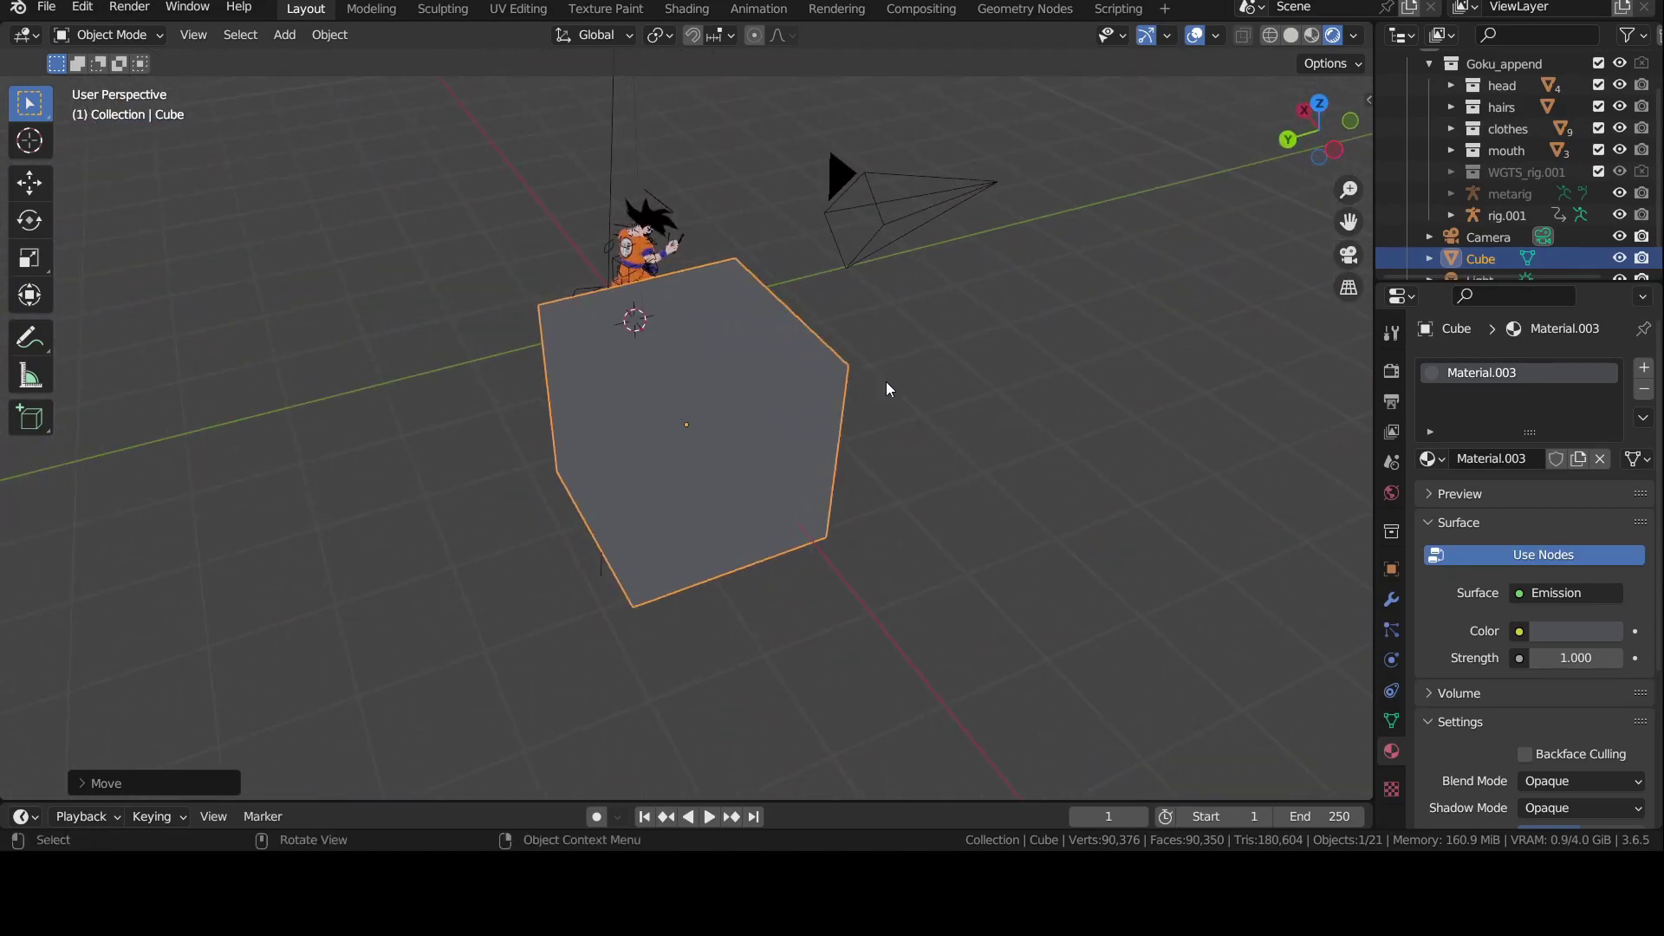
Step: Enter Edit Mode on the cube and bring its top face into close view
key(Tab)
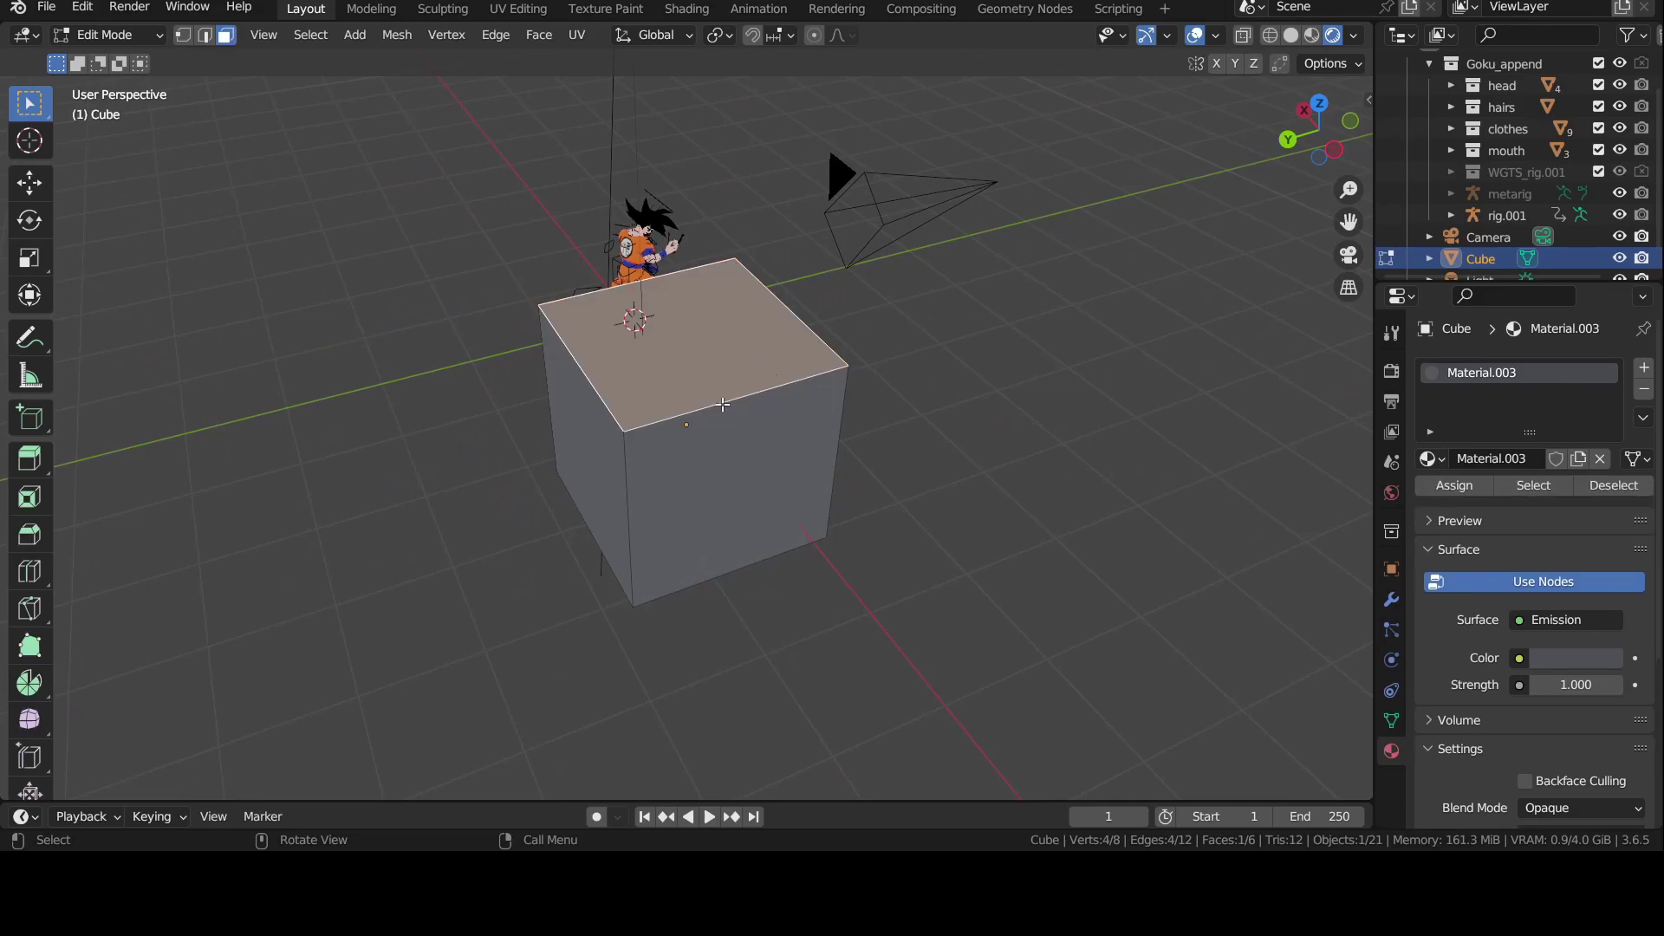
middle_drag(776, 371, 1037, 399)
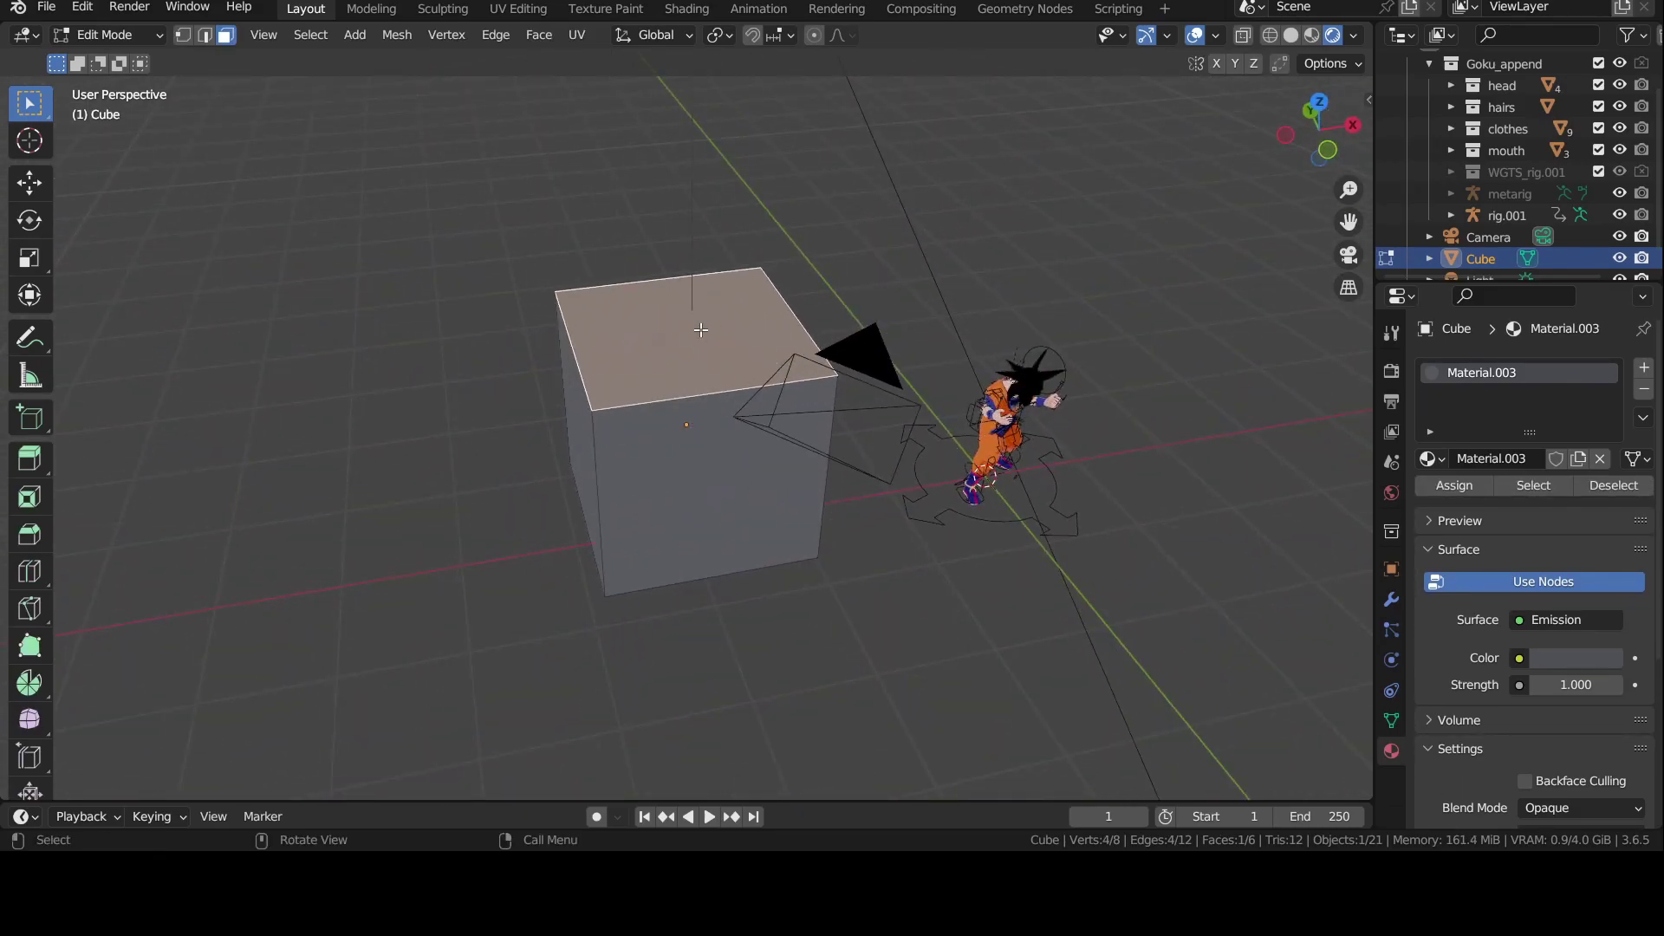
scroll(700, 330, up, 4)
middle_drag(643, 339, 798, 311)
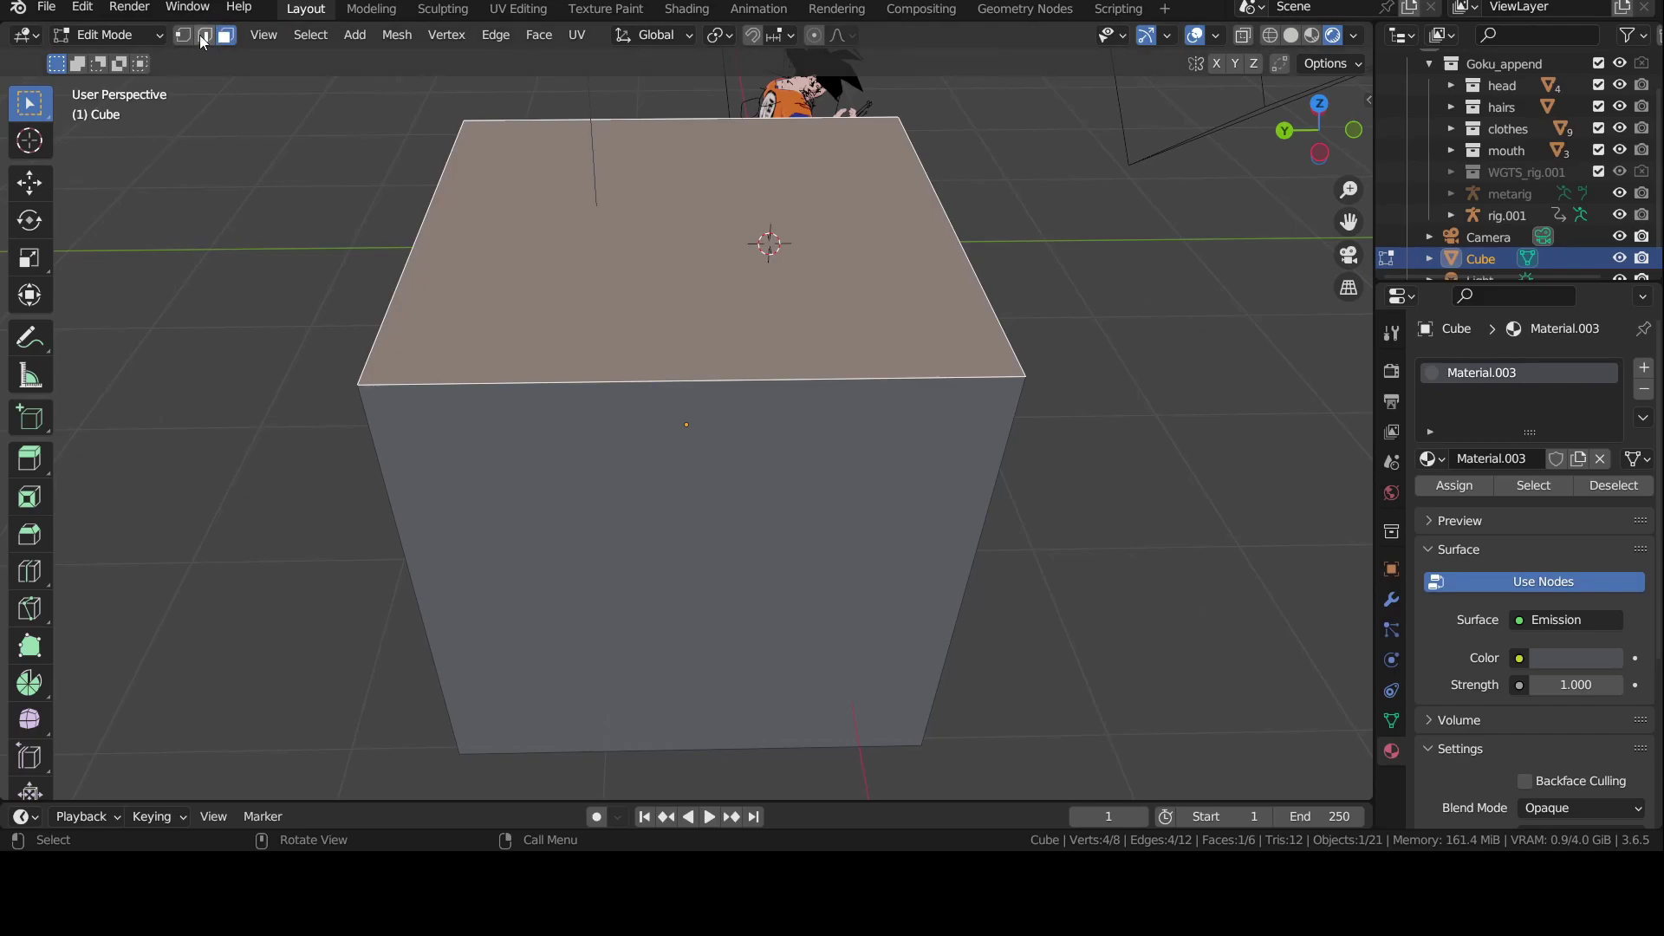
Step: Try the edge and face selection modes, and select the cube's far upper corner in vertex selection mode
click(186, 38)
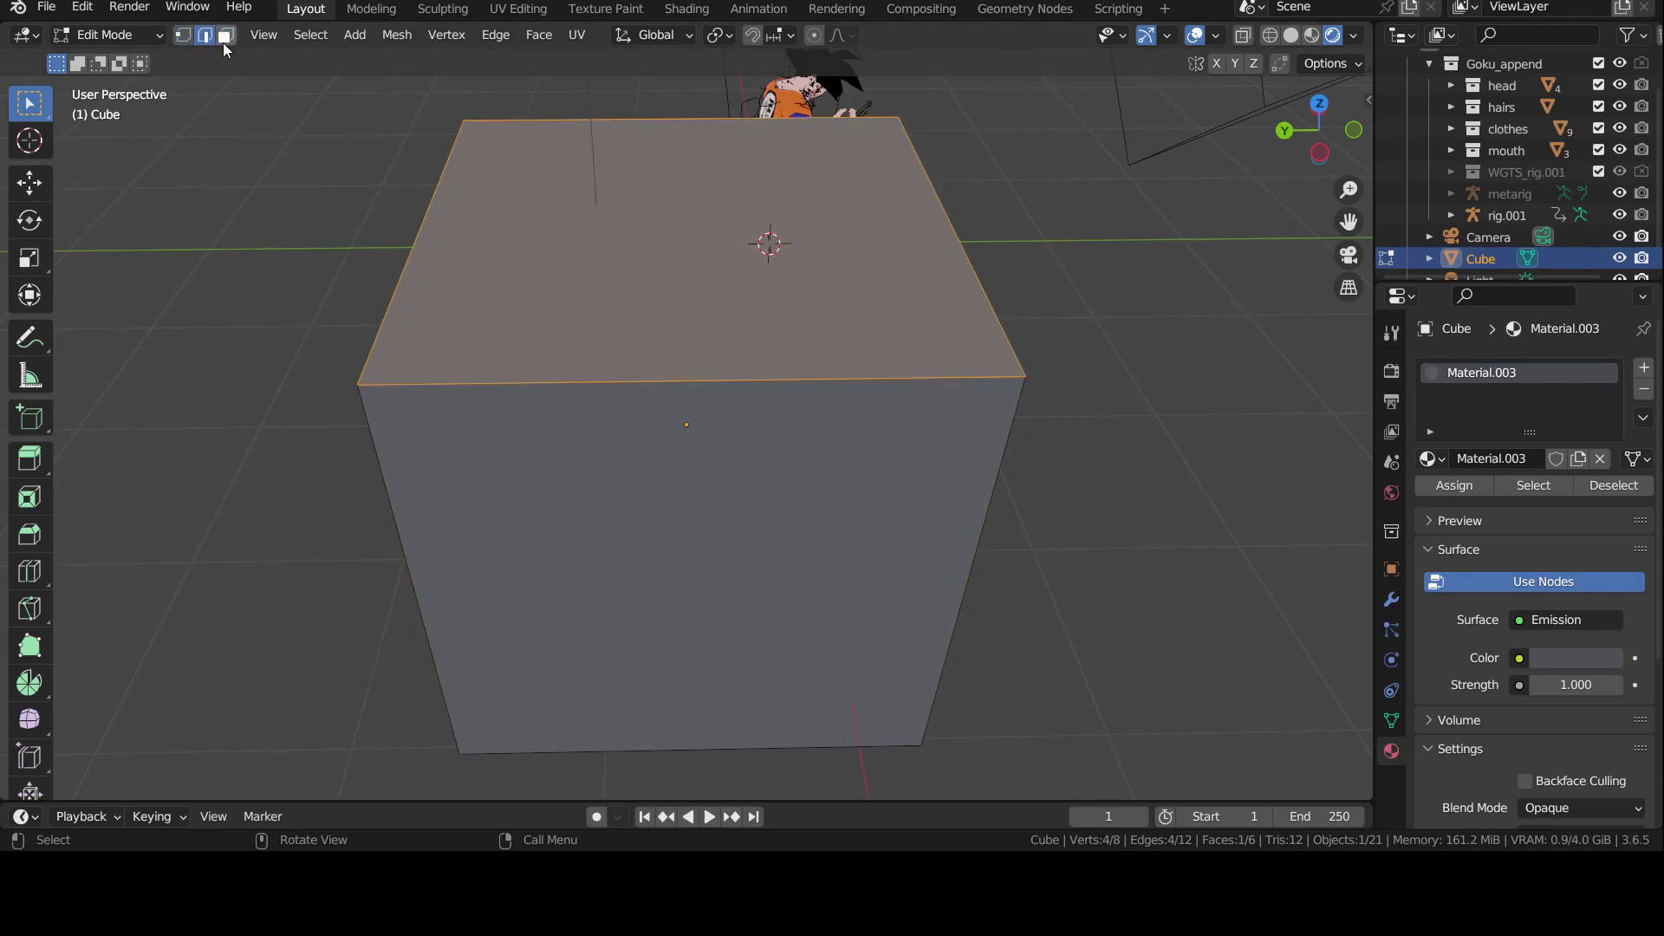
click(222, 39)
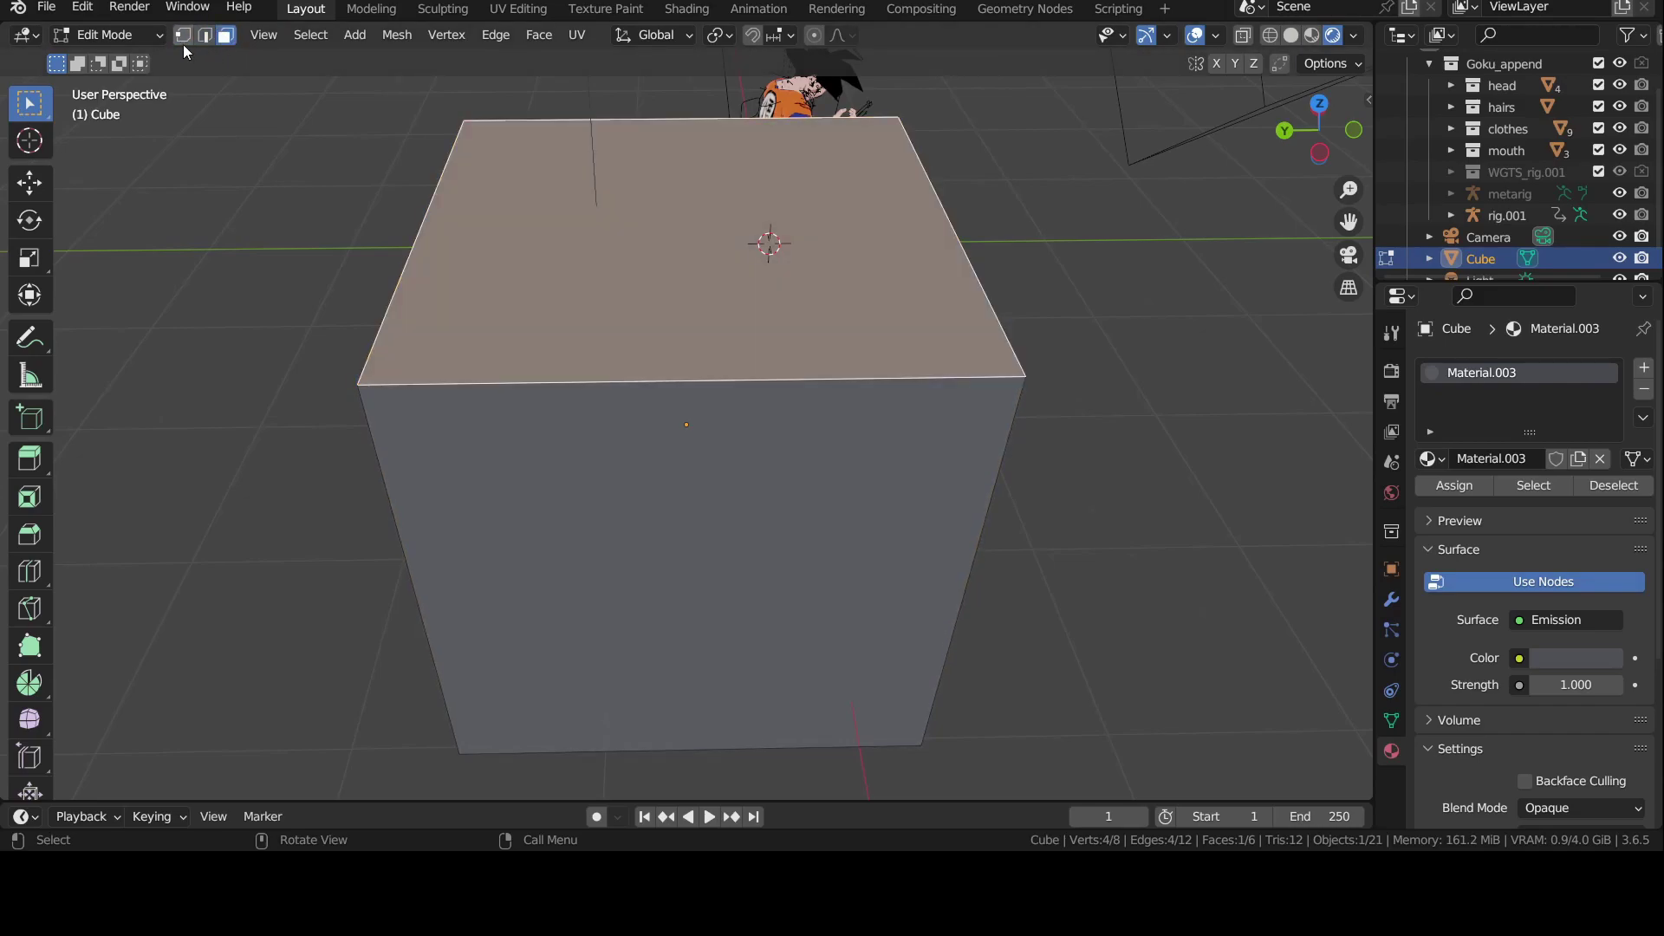
click(184, 41)
click(457, 122)
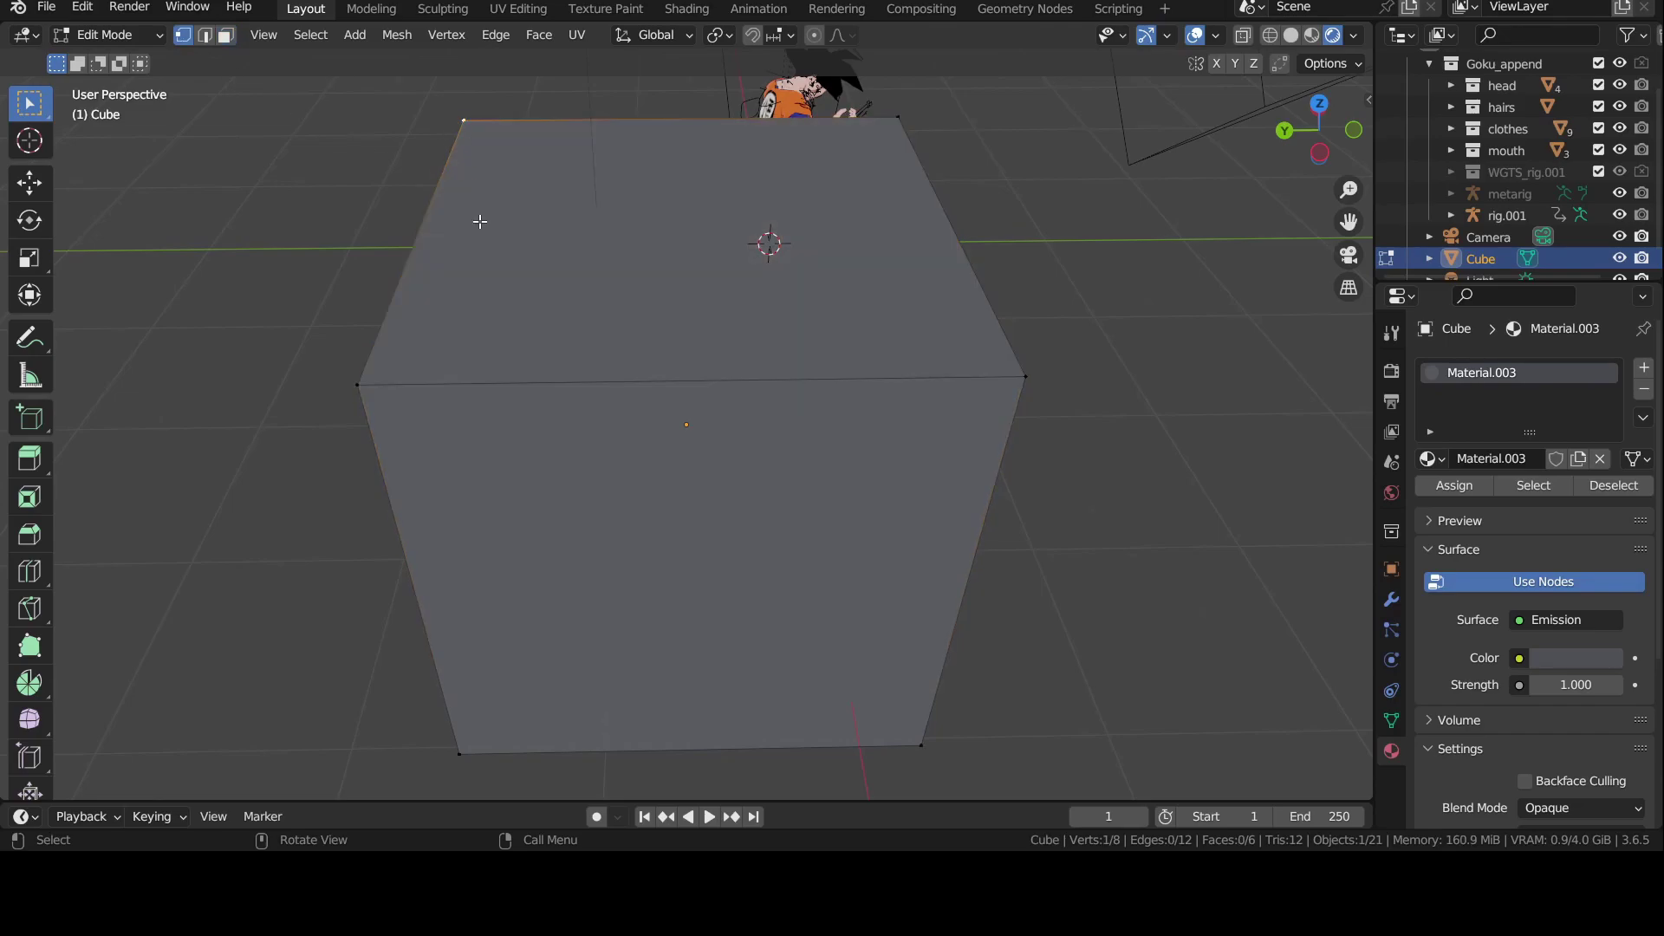
Step: Cycle twice through the edge, face and vertex selection modes, ending in vertex mode
key(2)
key(3)
key(1)
key(2)
key(3)
key(1)
Step: Select the cube's near upper corner vertex, adjoining upper edge and top face in their matching selection modes, and leave Edit Mode in vertex selection mode
click(361, 402)
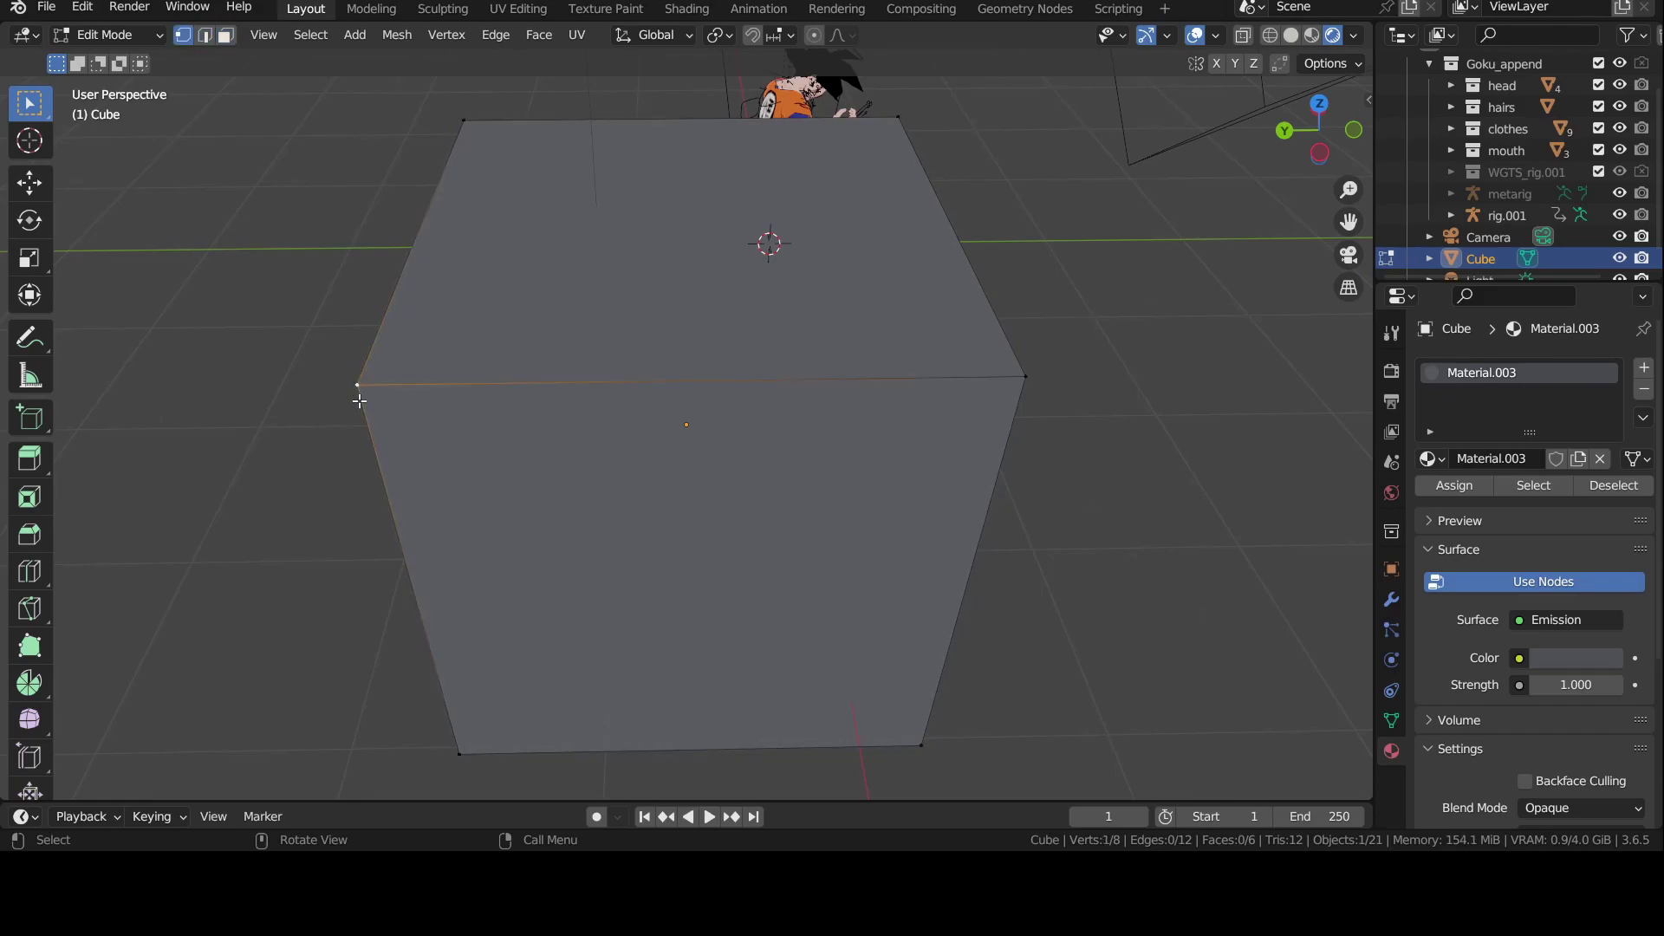
key(2)
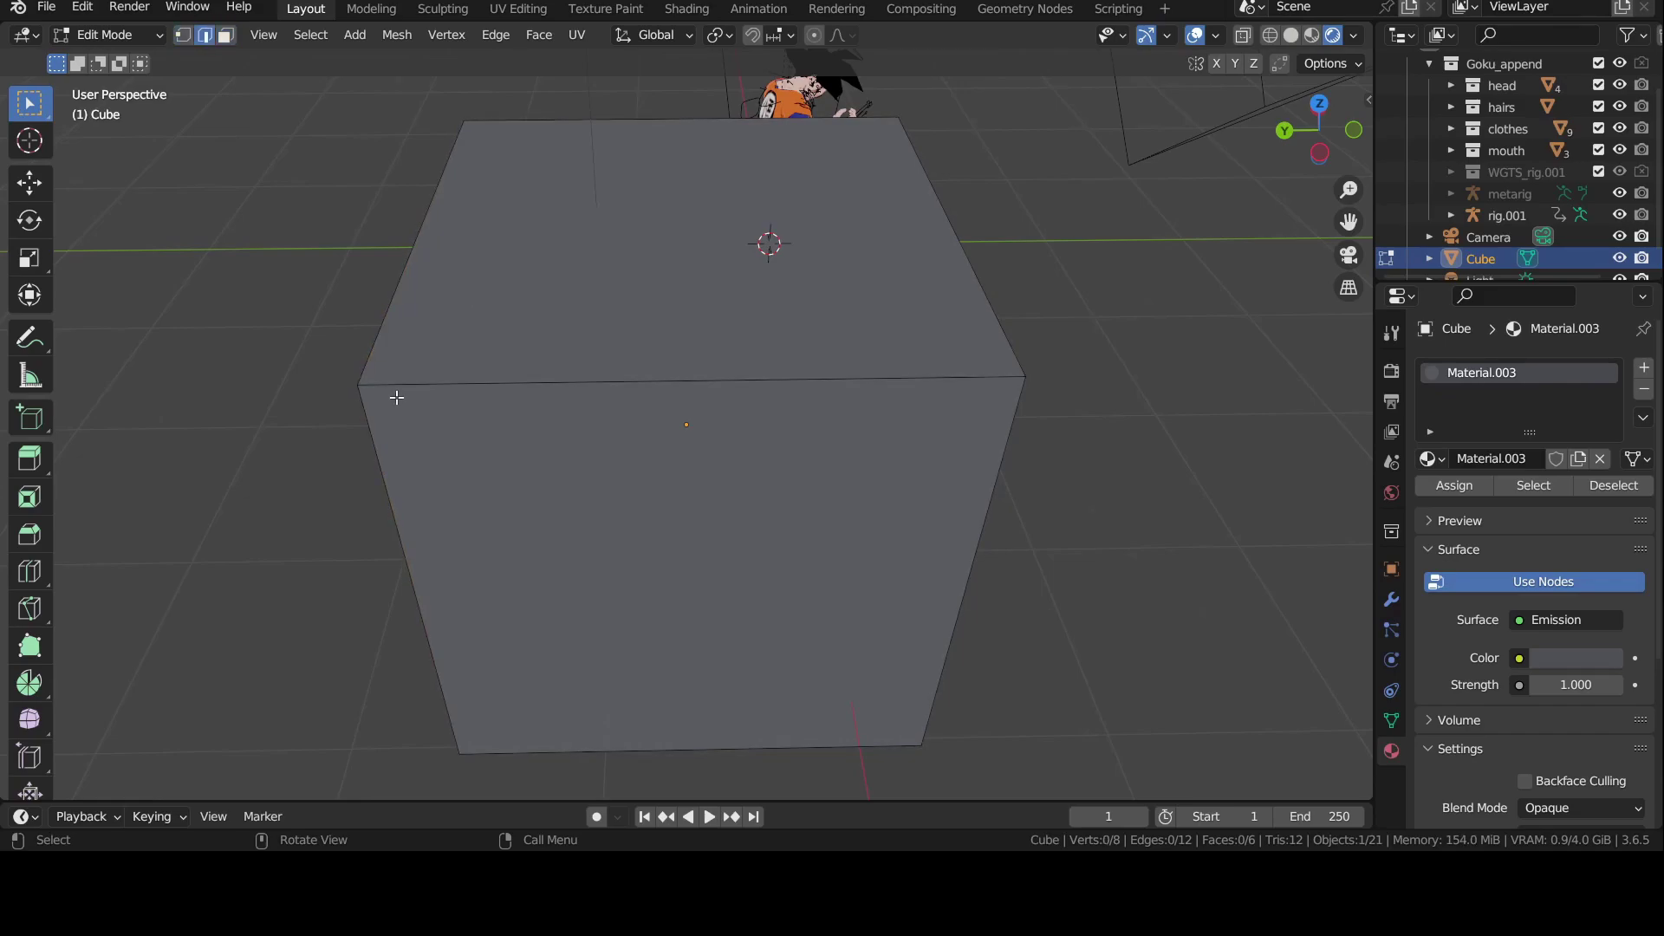
click(397, 397)
key(3)
click(506, 276)
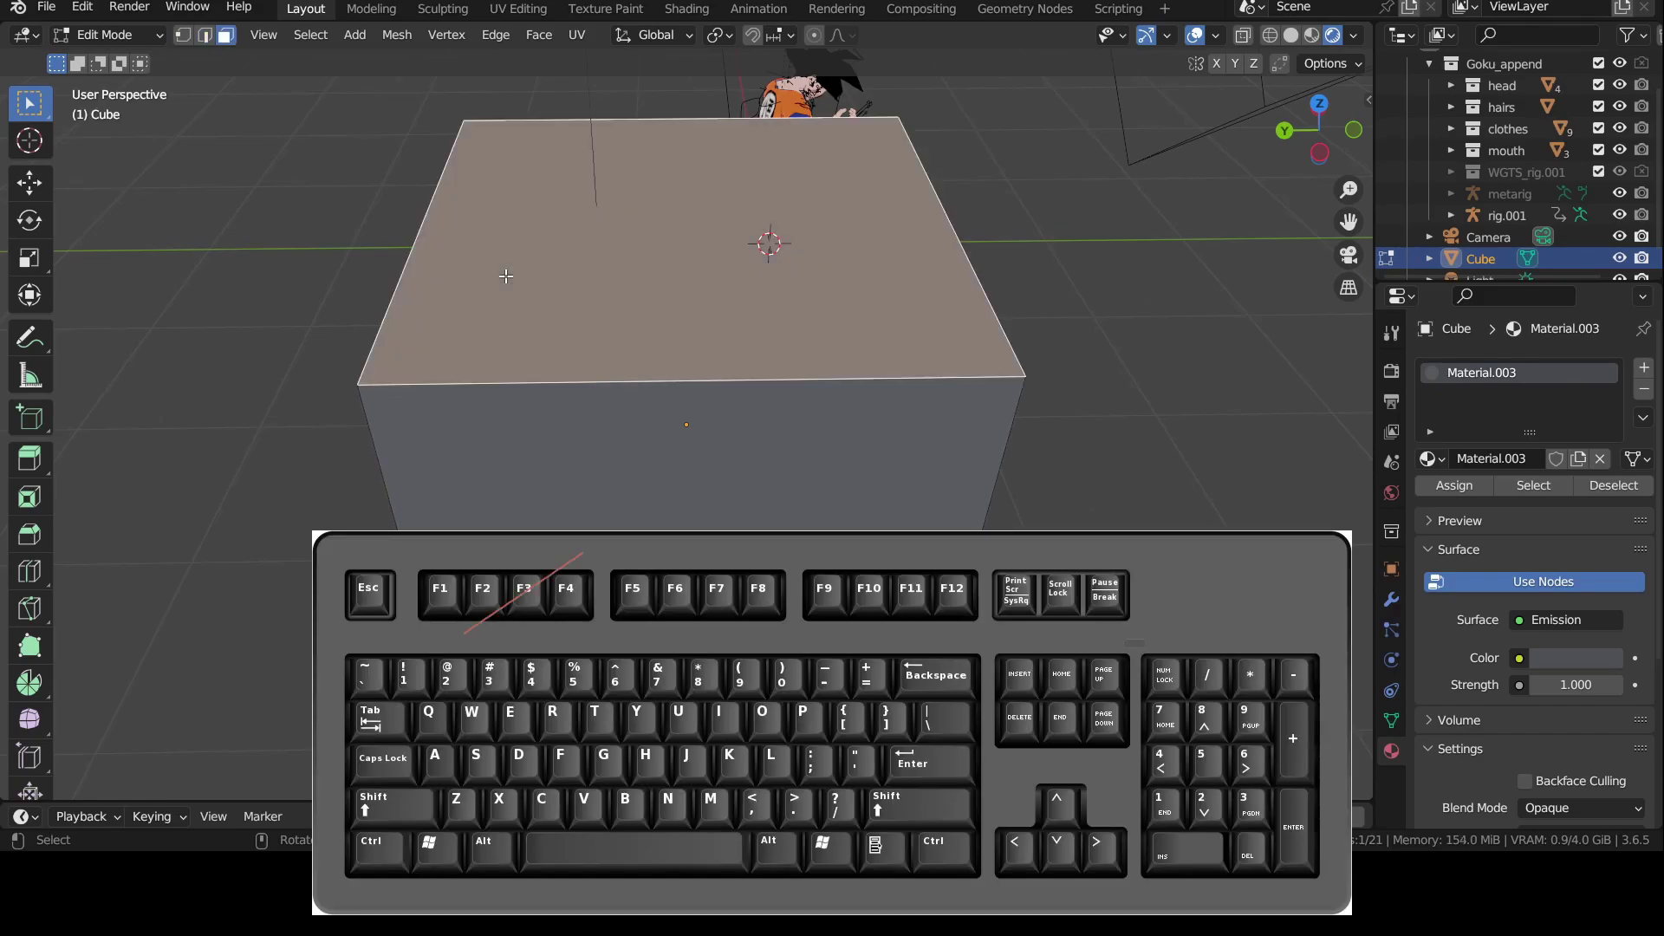
key(1)
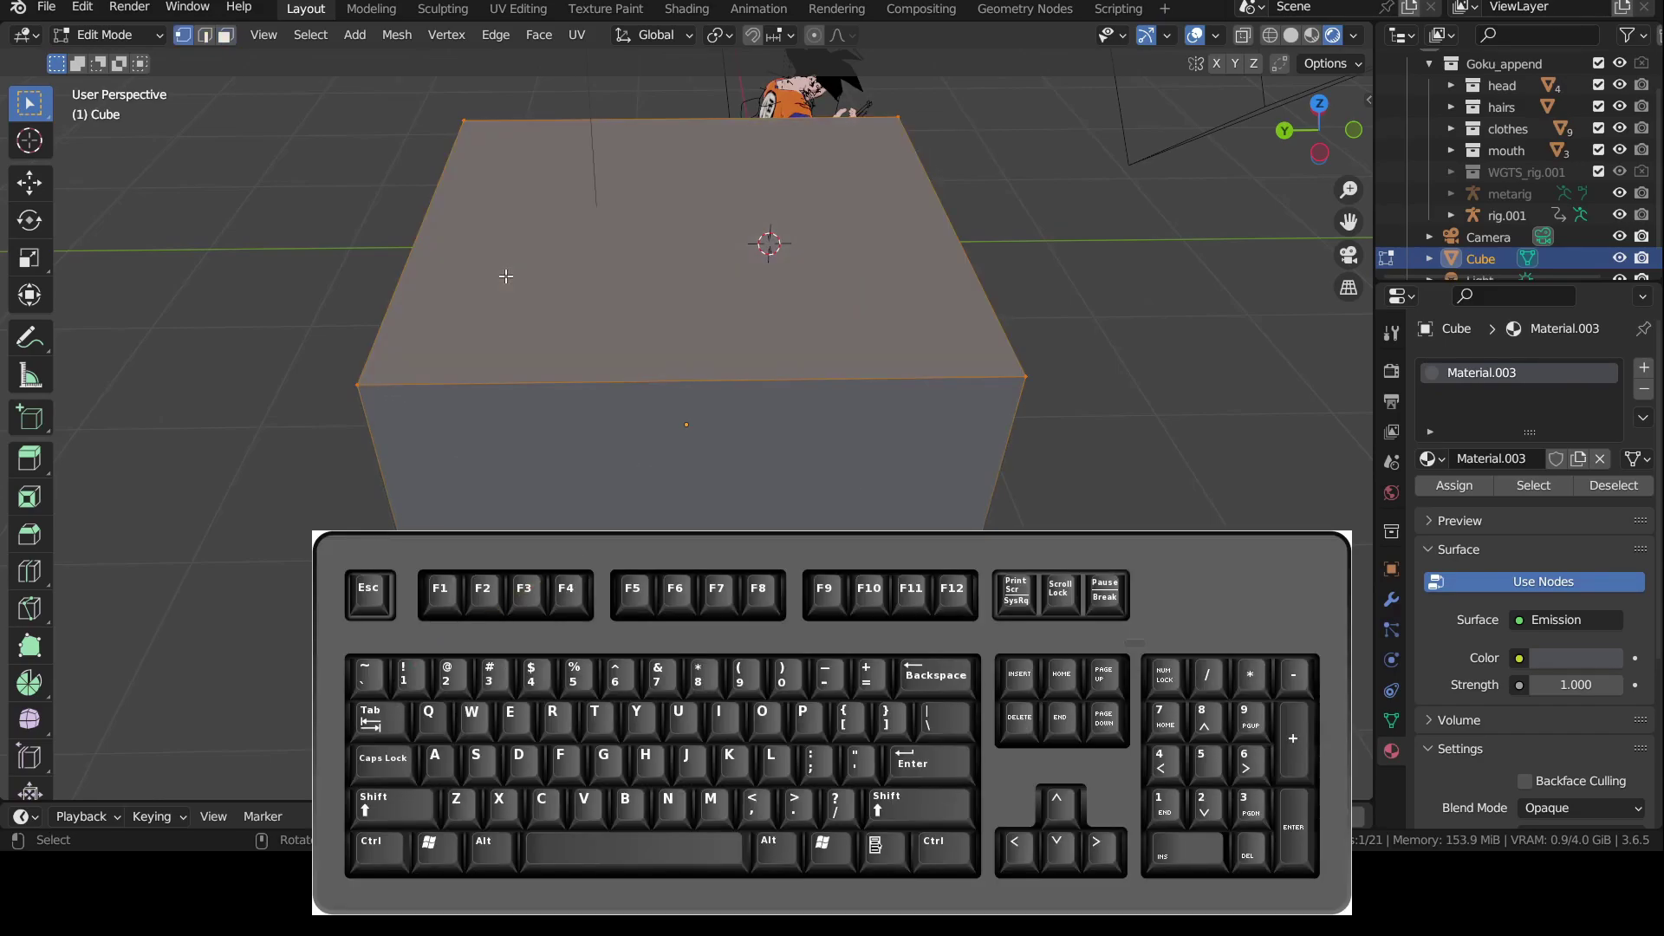
key(Tab)
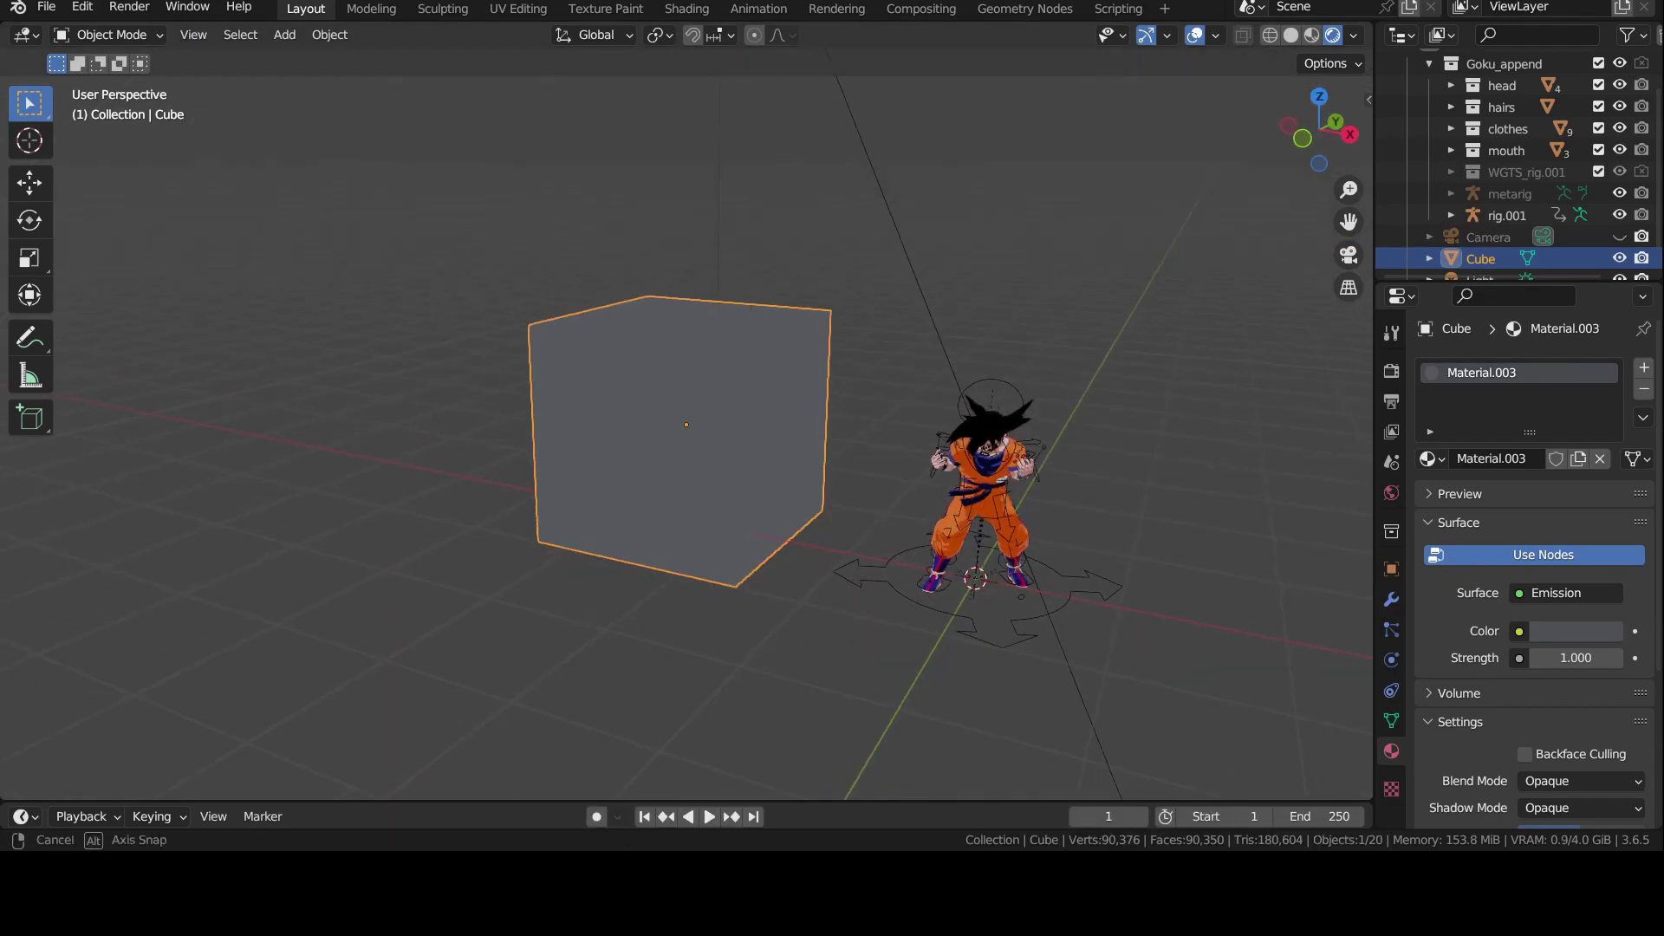
Step: Switch the viewport to Solid shading with both the cube and the character in view
middle_drag(1031, 479, 974, 459)
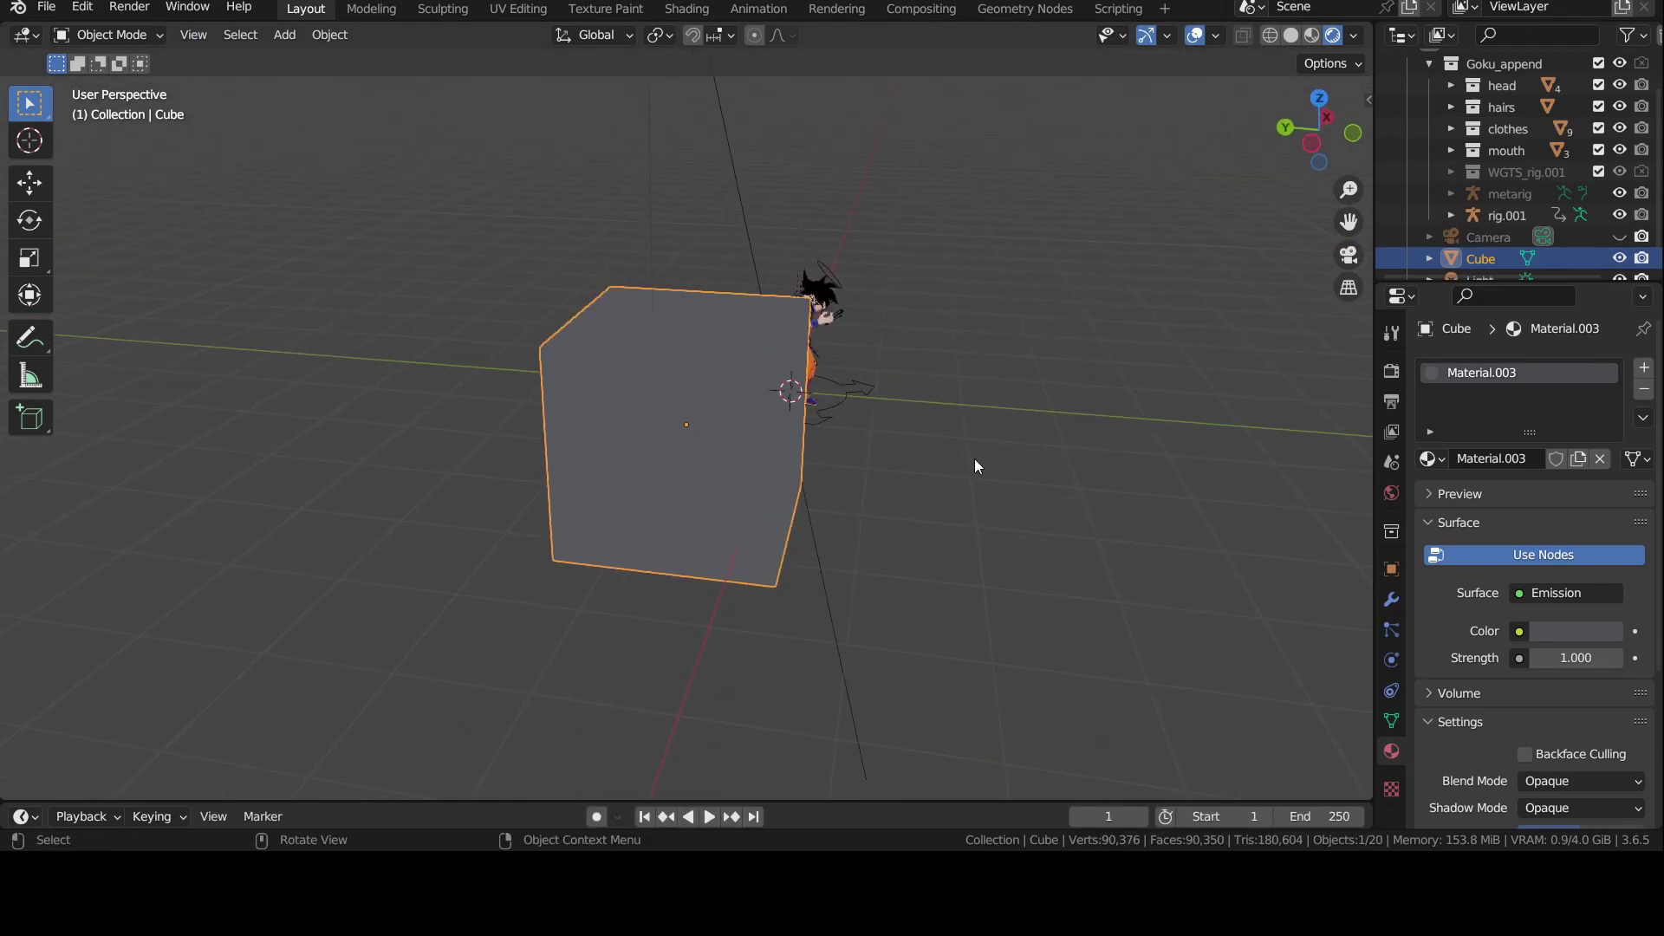
middle_drag(802, 443, 688, 448)
key(z)
scroll(645, 348, up, 1)
scroll(669, 375, down, 3)
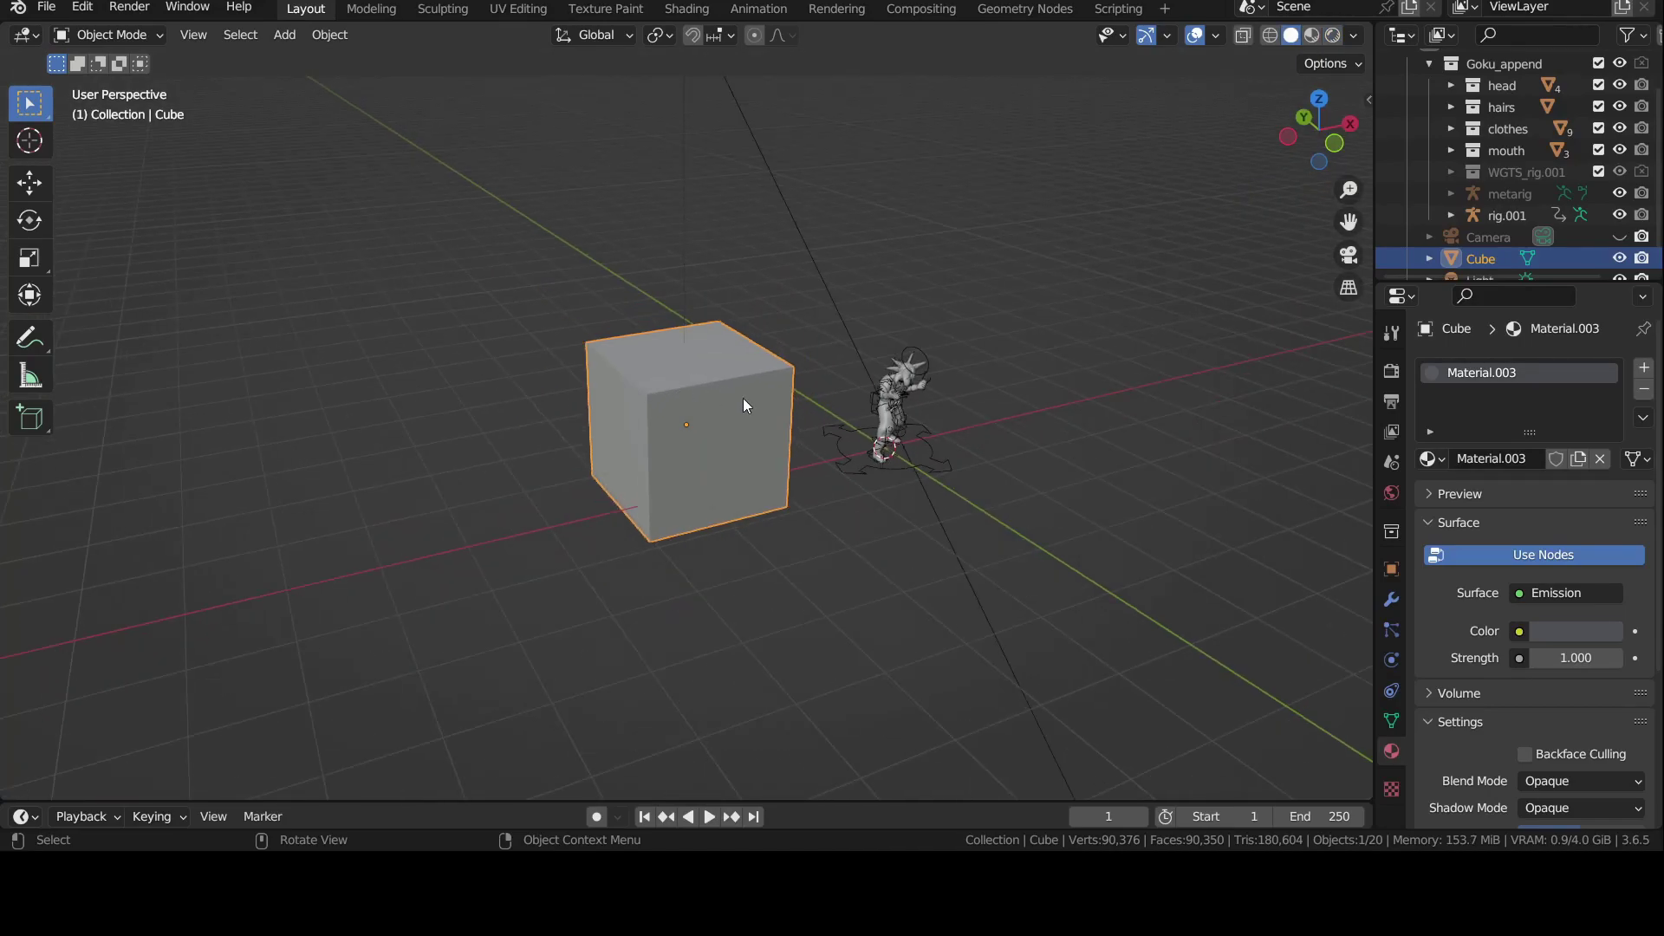
Step: Try moving the cube freely and scaling it, cancelling each transform
key(g)
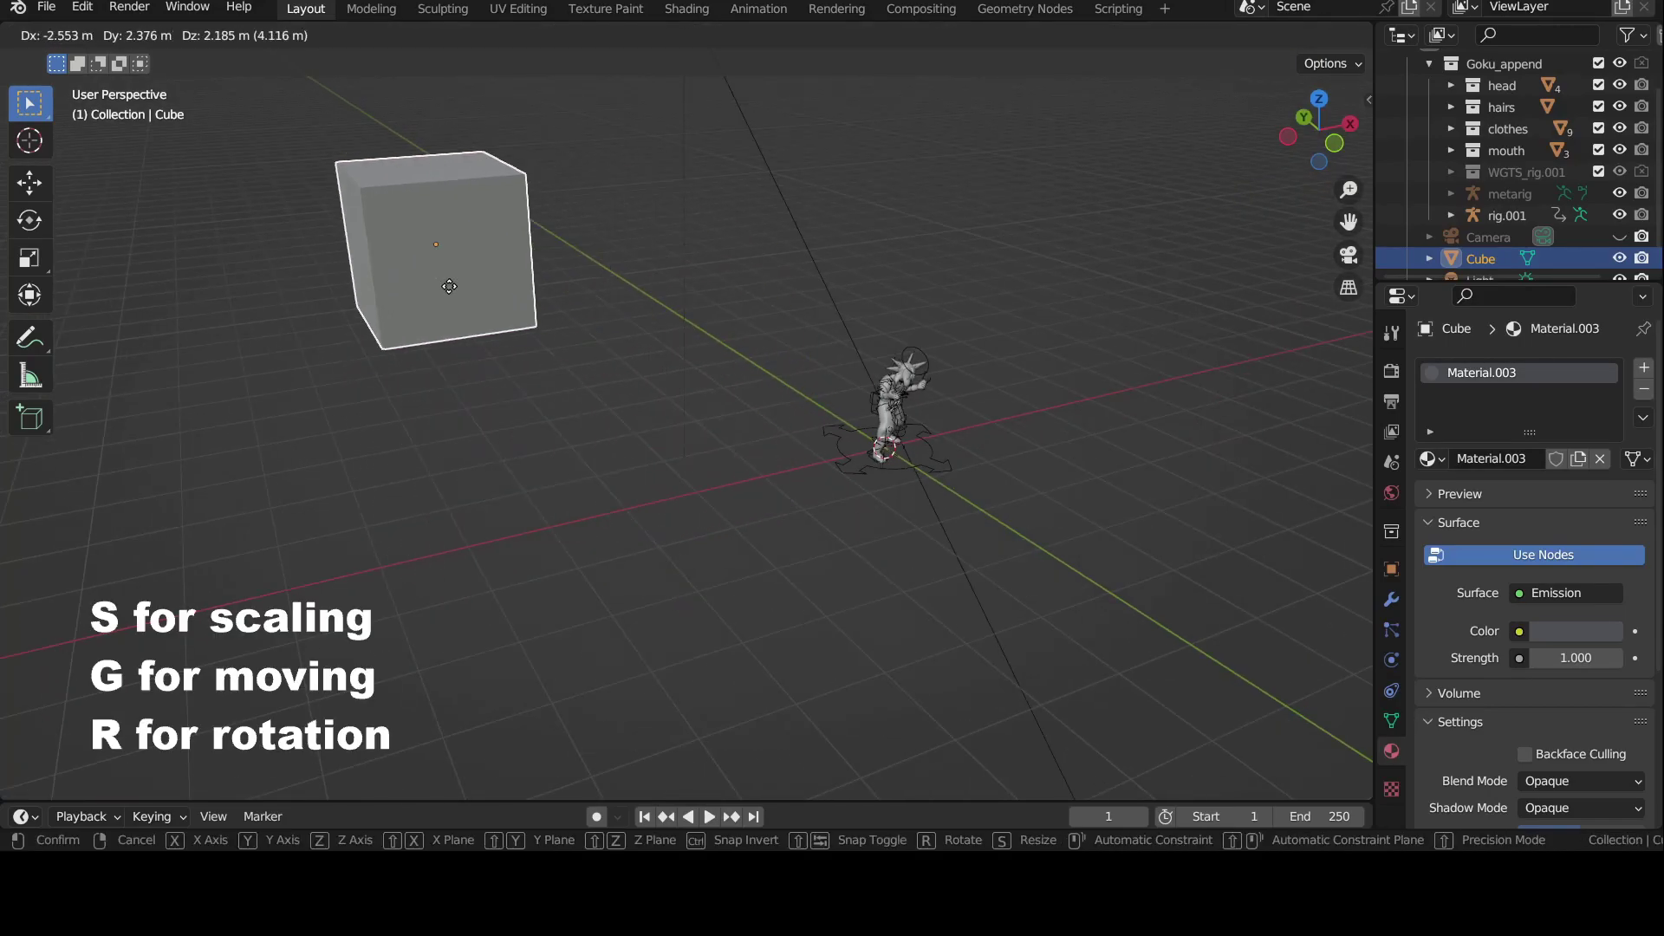
key(Escape)
key(s)
key(Escape)
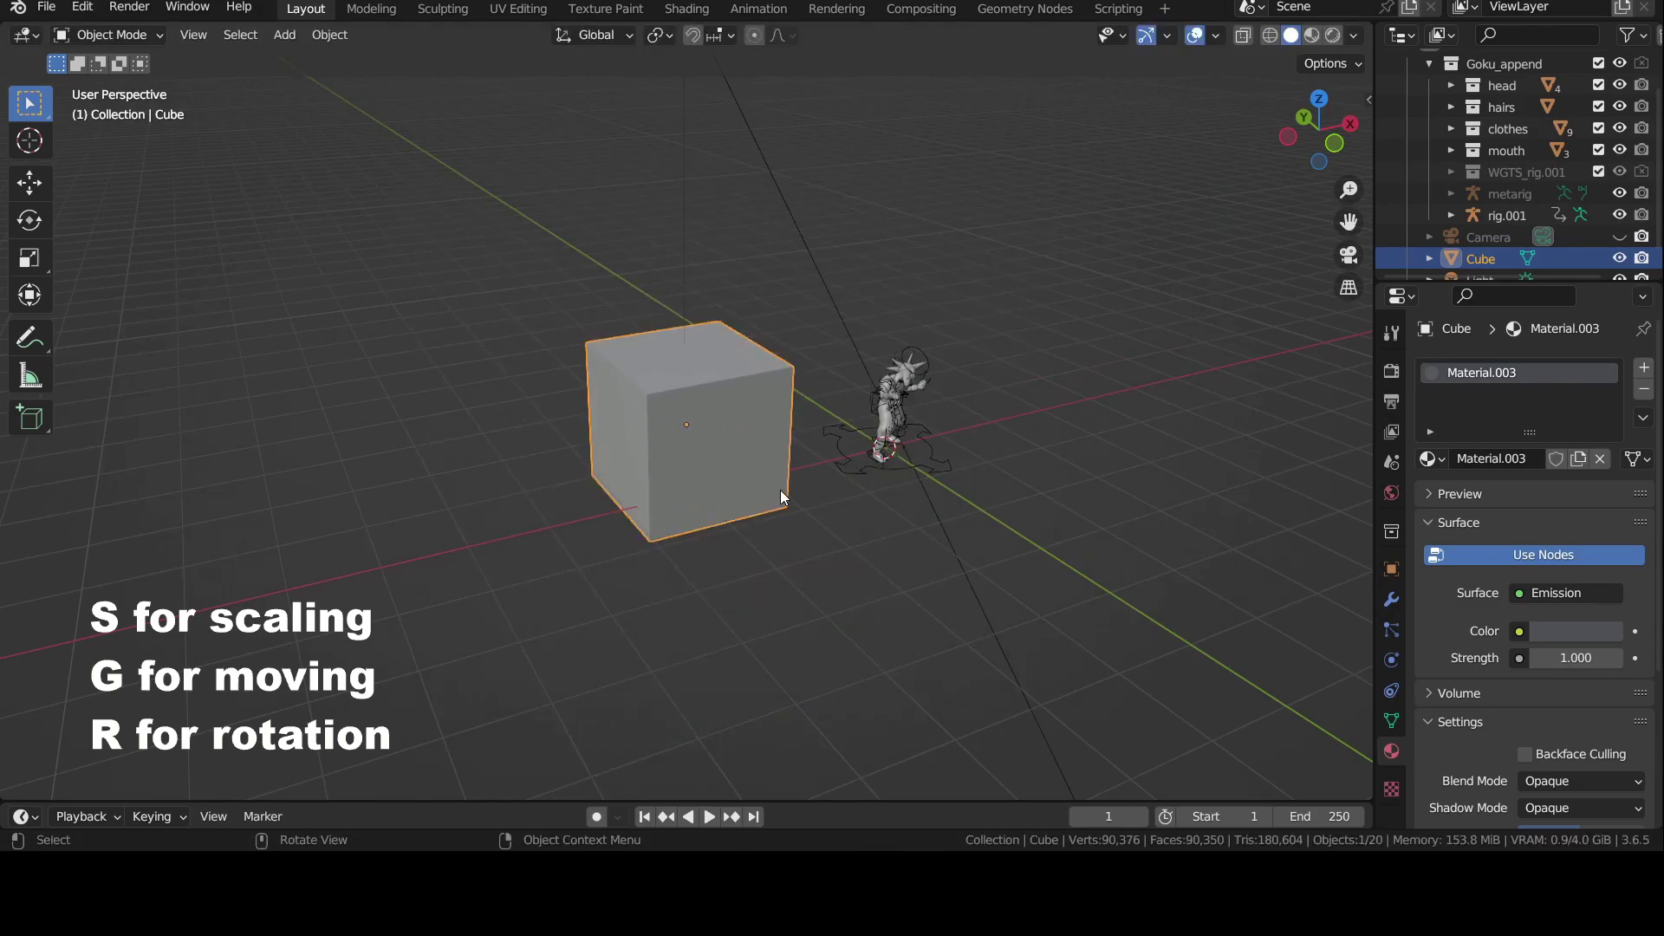
Step: Rotate the cube freely in the view plane, then clear its rotation
key(r)
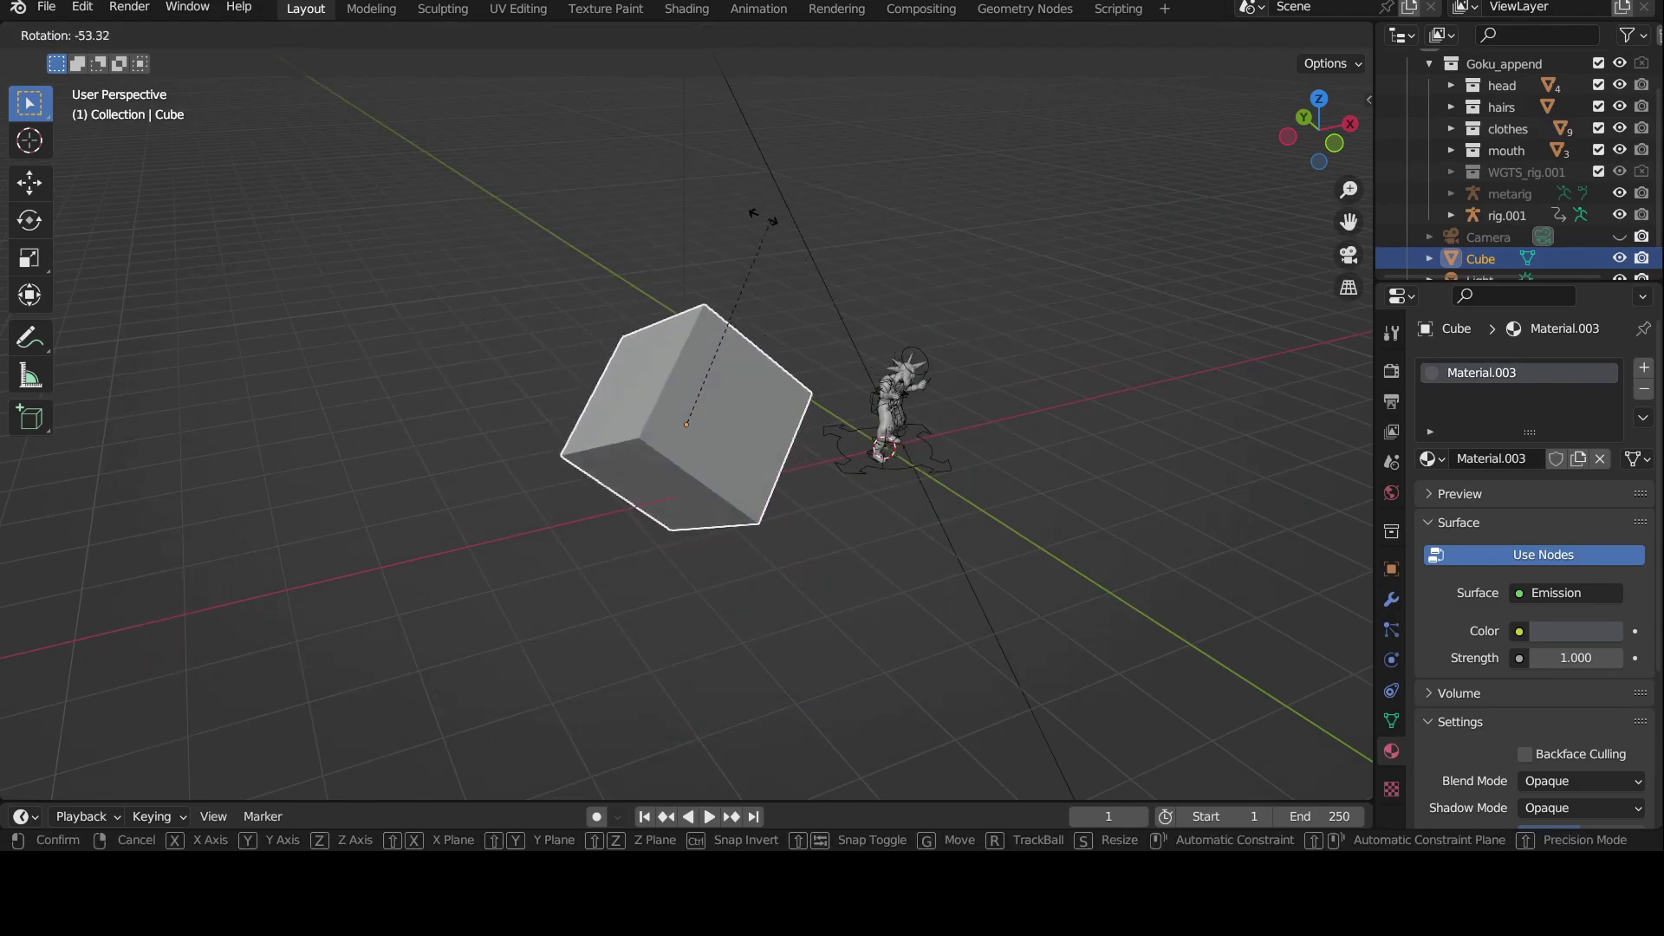
click(679, 408)
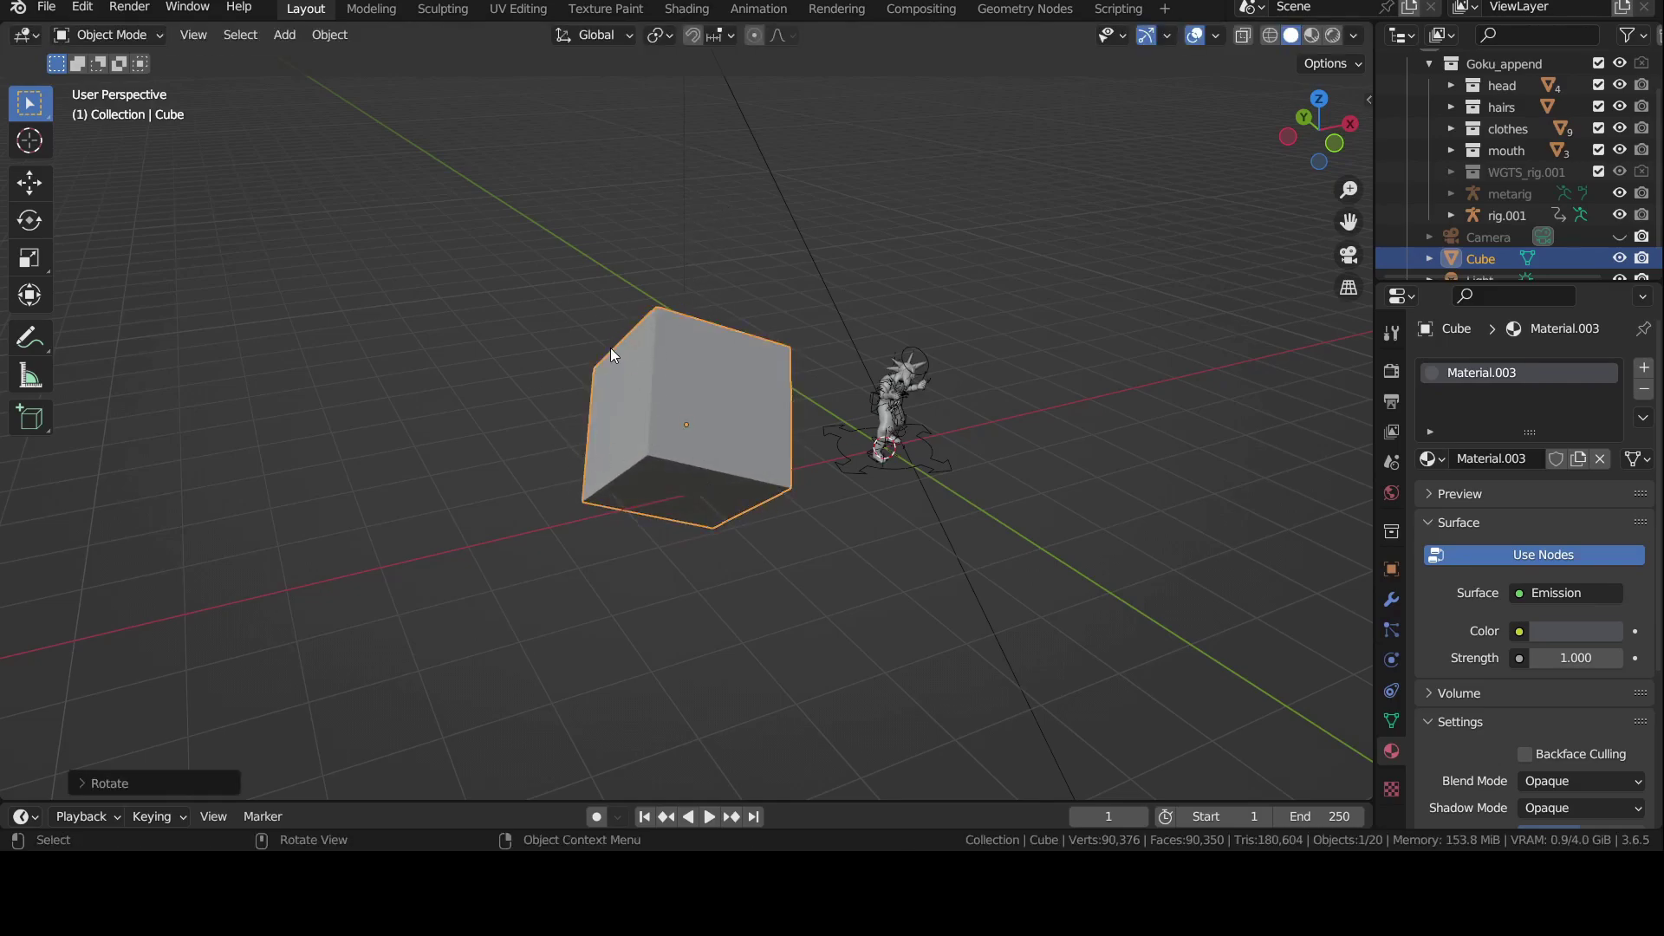
key(alt)
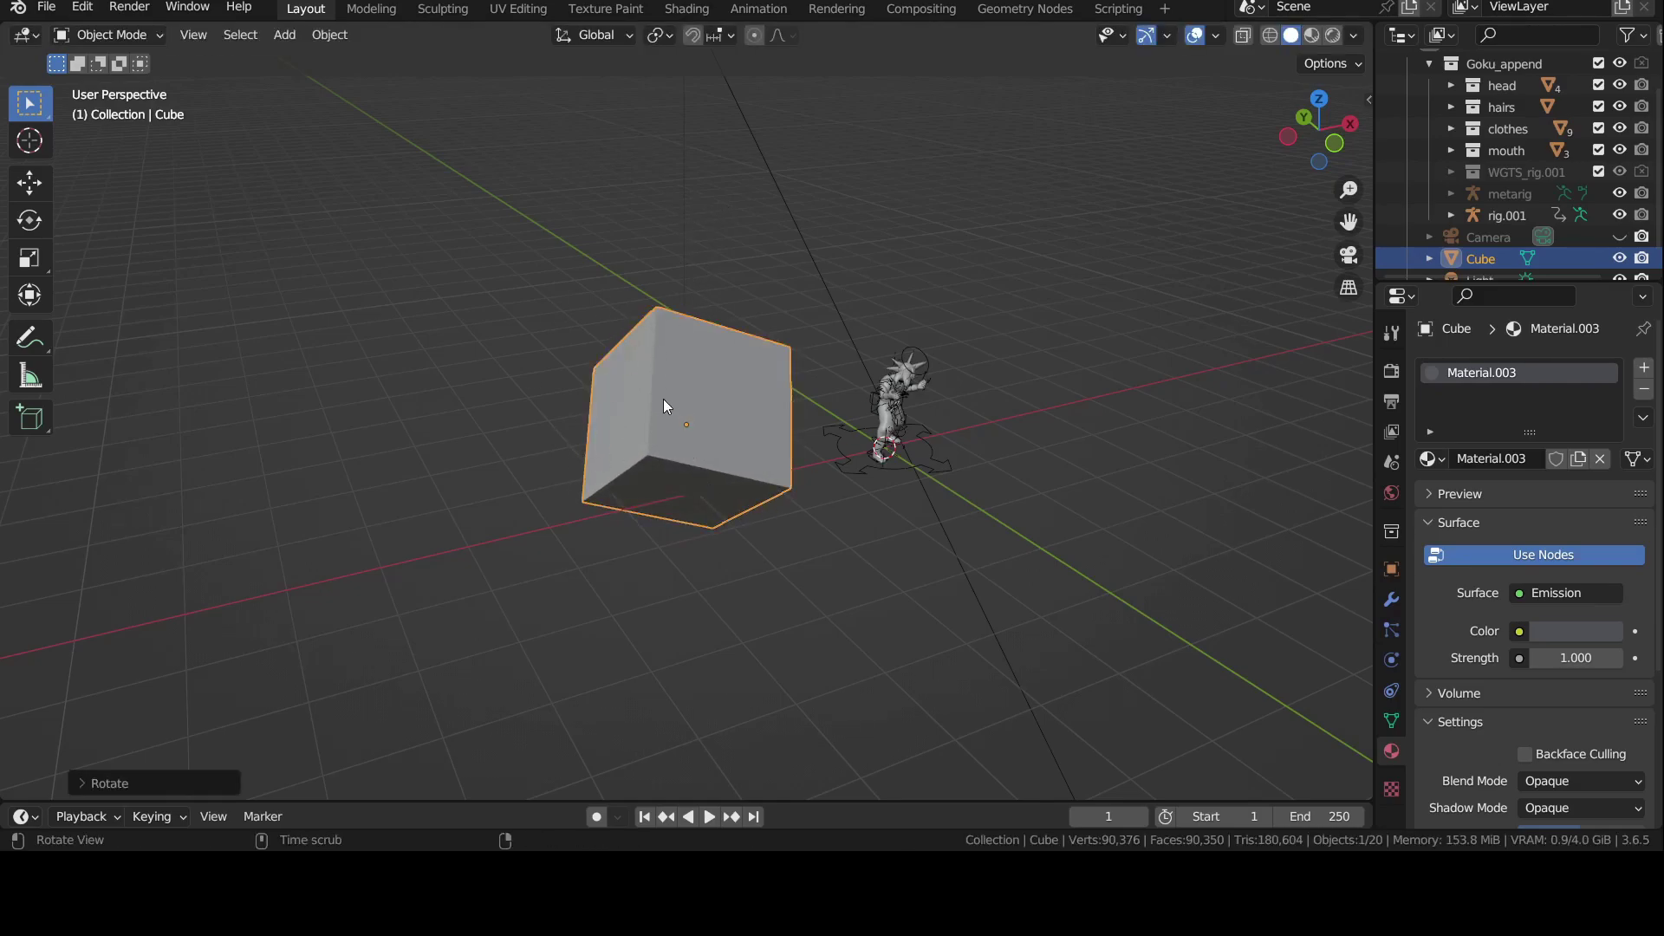
key(alt+r)
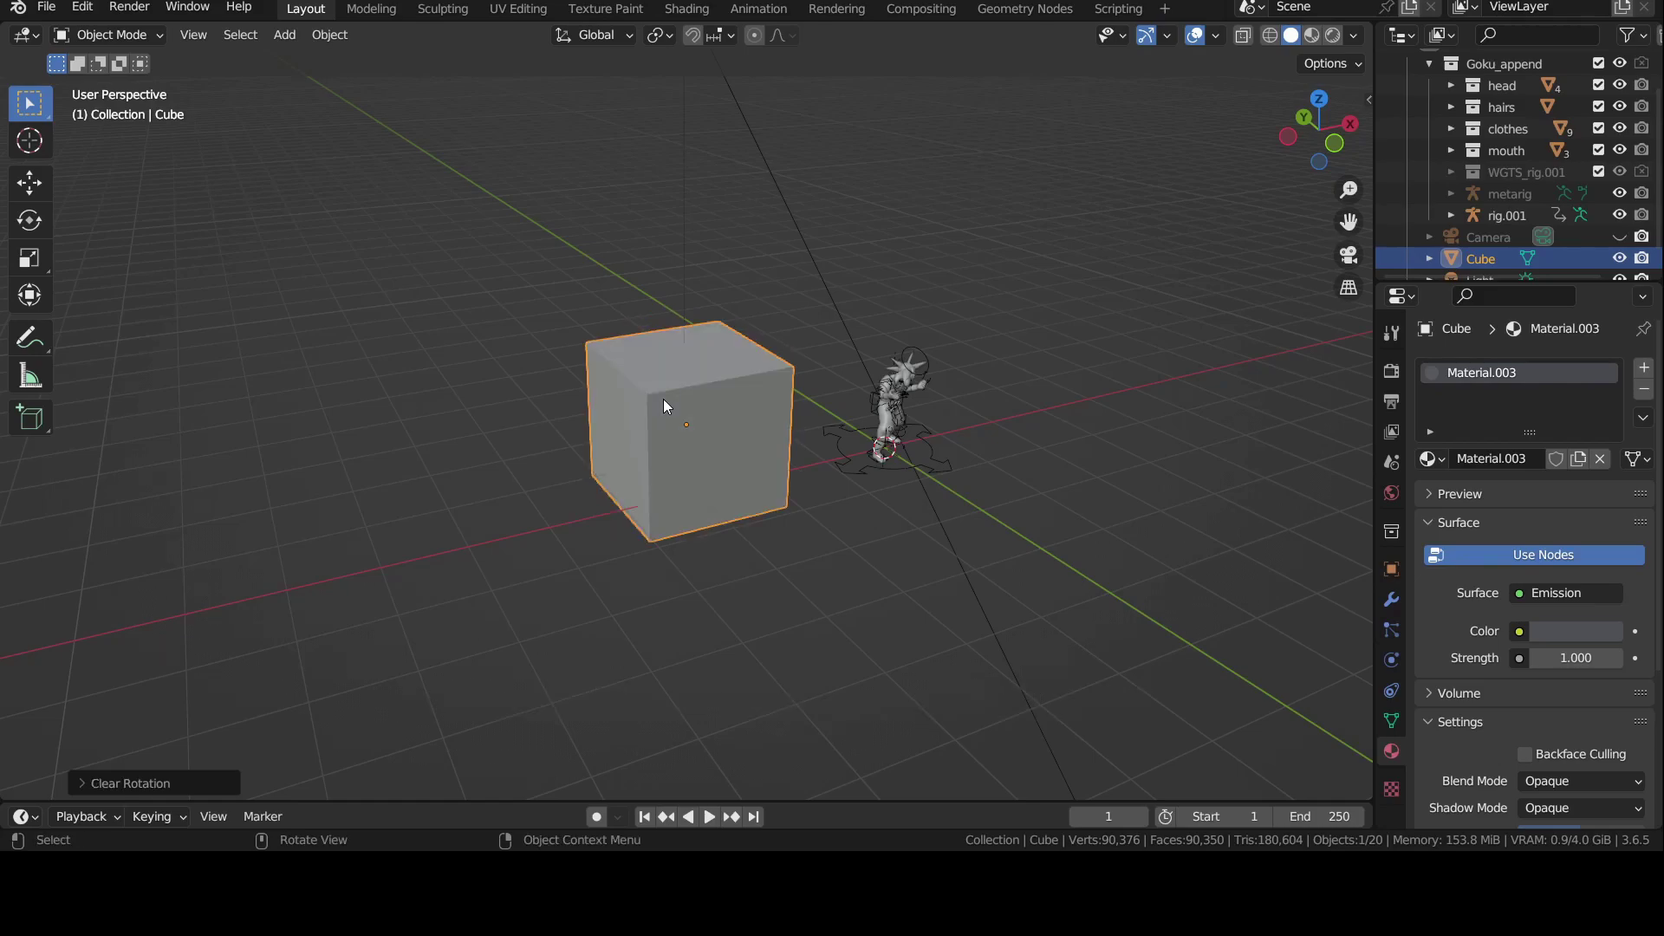
Step: Stretch the cube taller along the Z axis, then clear its scale
key(s)
key(z)
click(1033, 478)
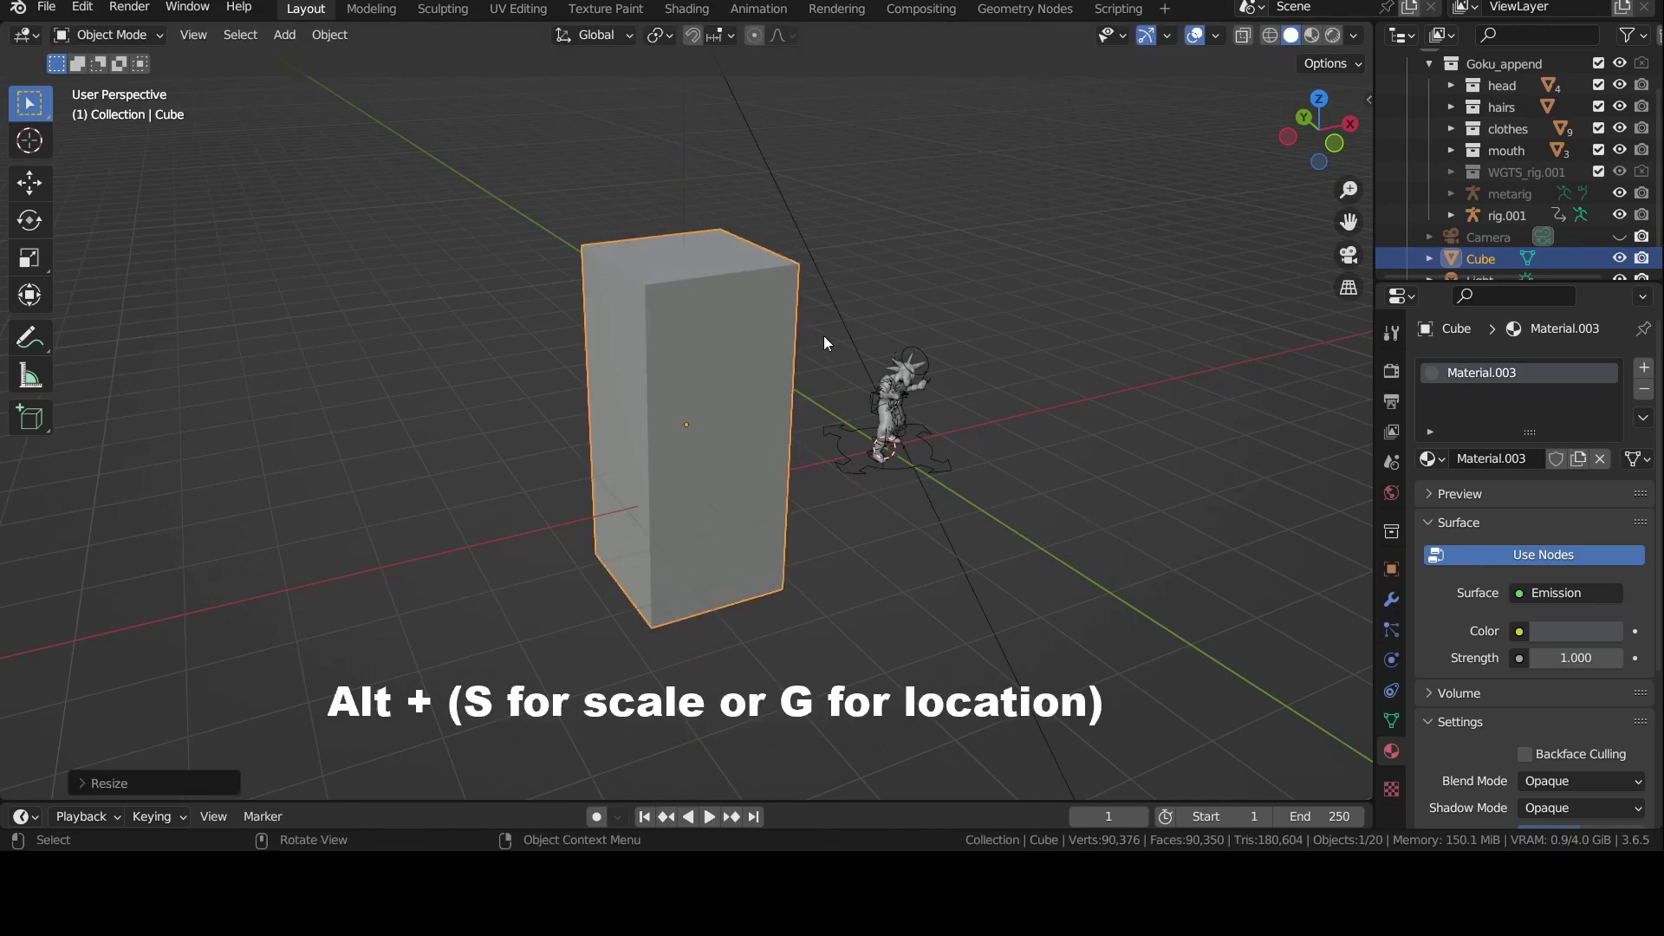
key(alt+s)
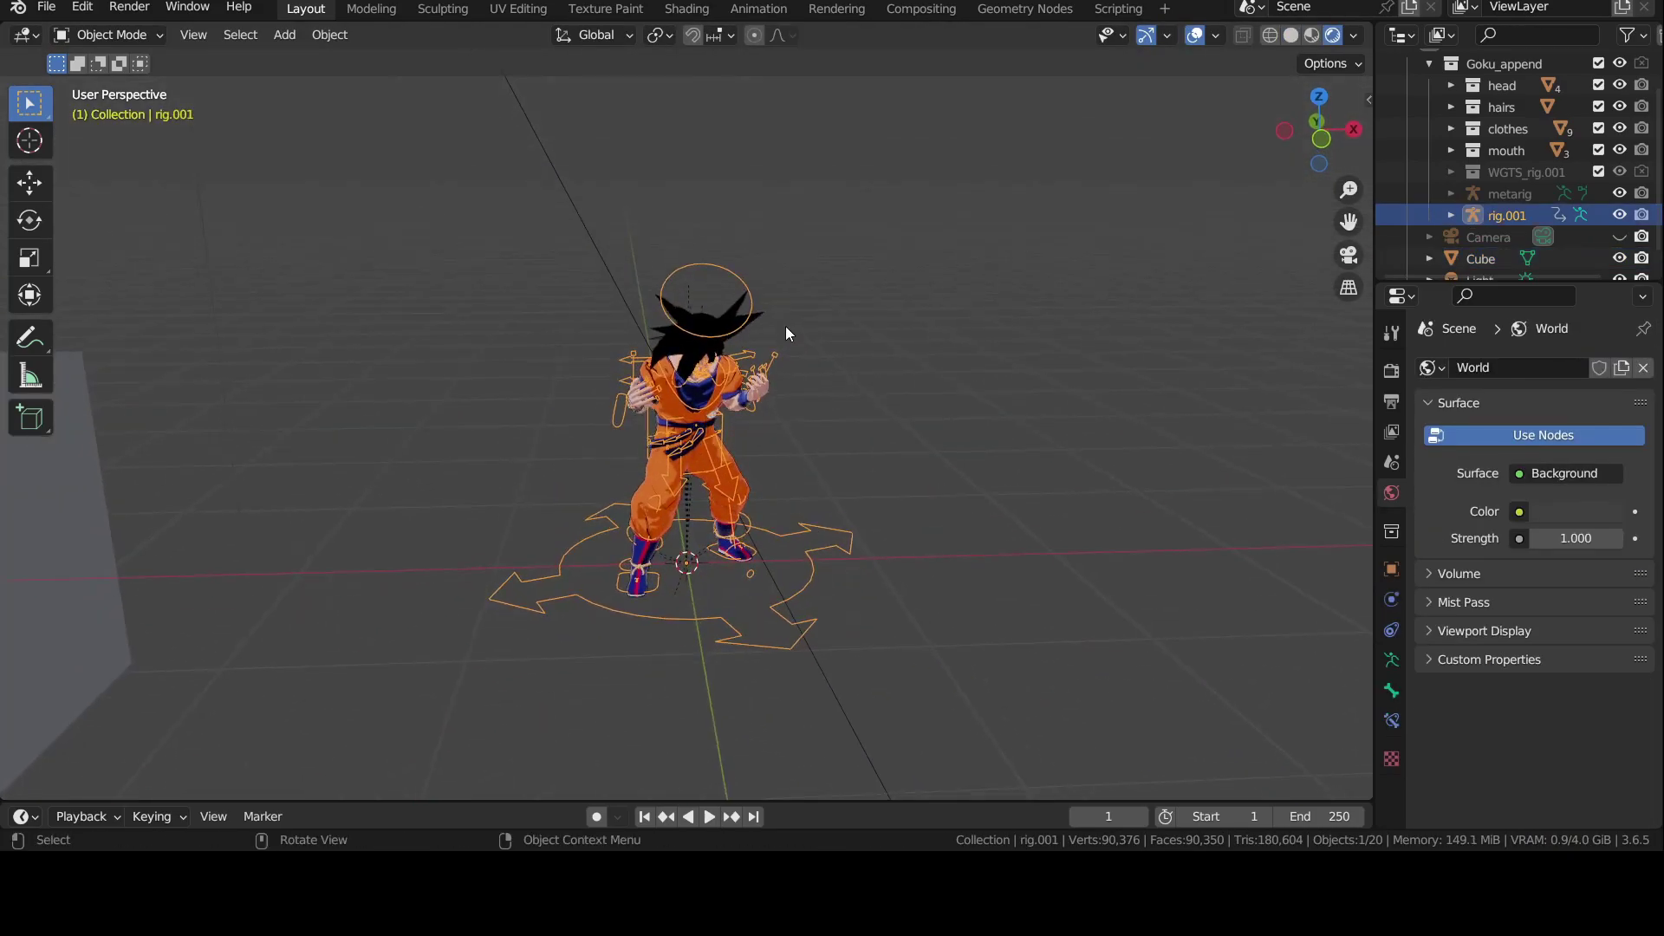
Step: Rotate the character rig 90° about the global Z axis and expand the settings of that rotation
middle_drag(787, 329, 734, 374)
middle_drag(750, 301, 771, 319)
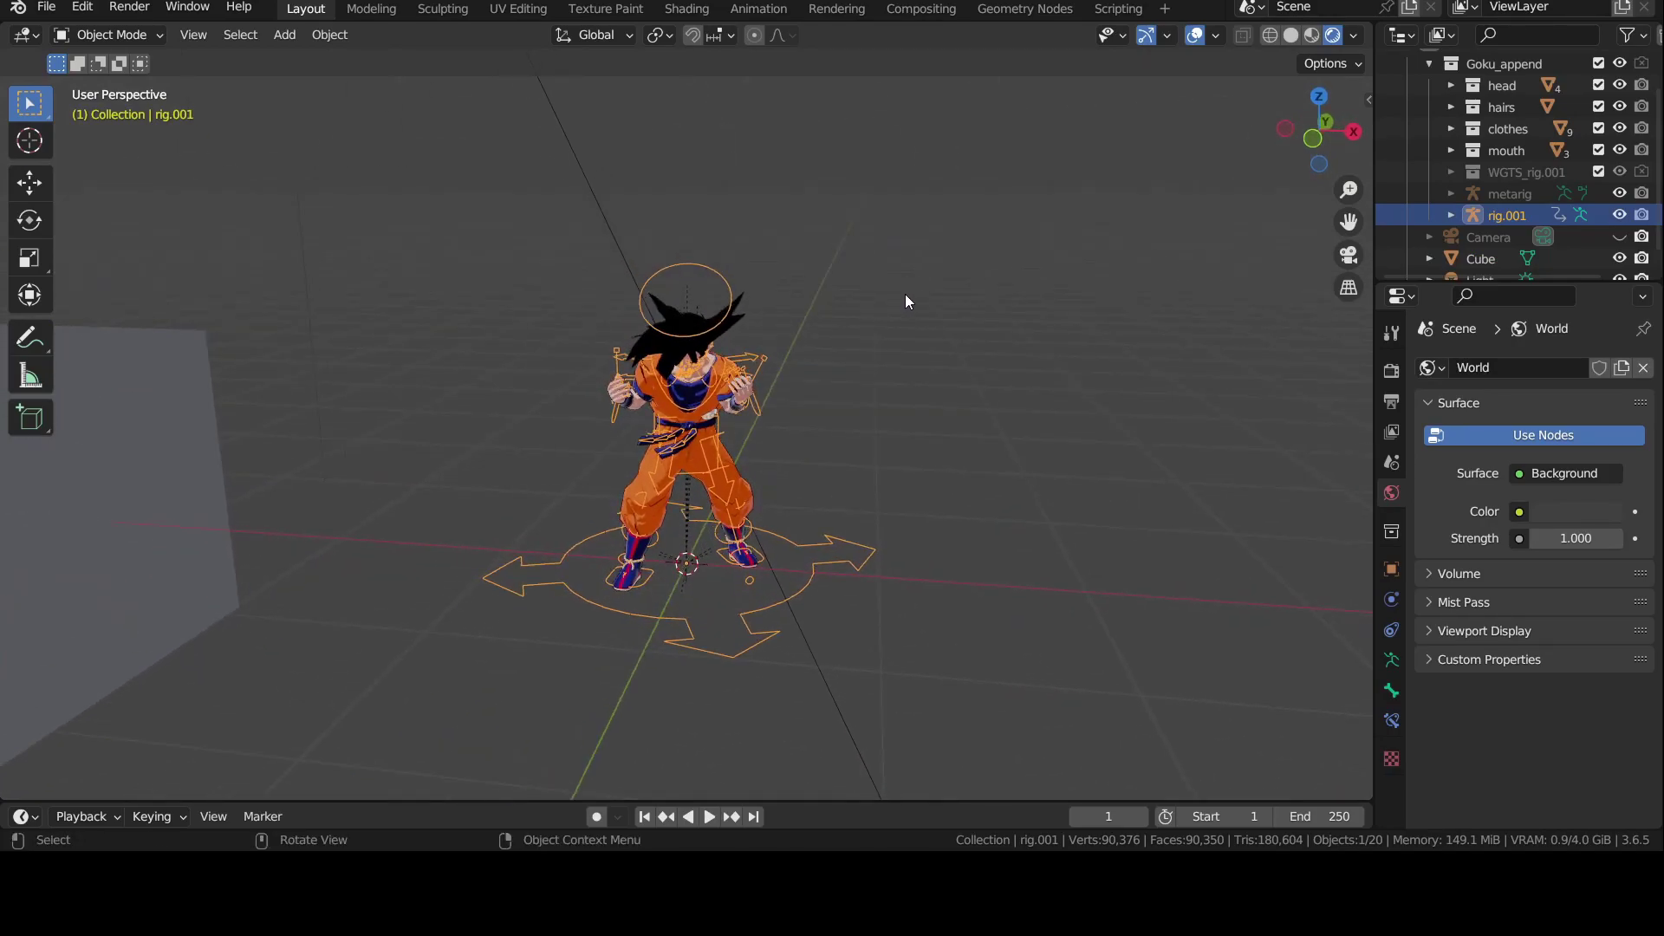
key(r)
key(z)
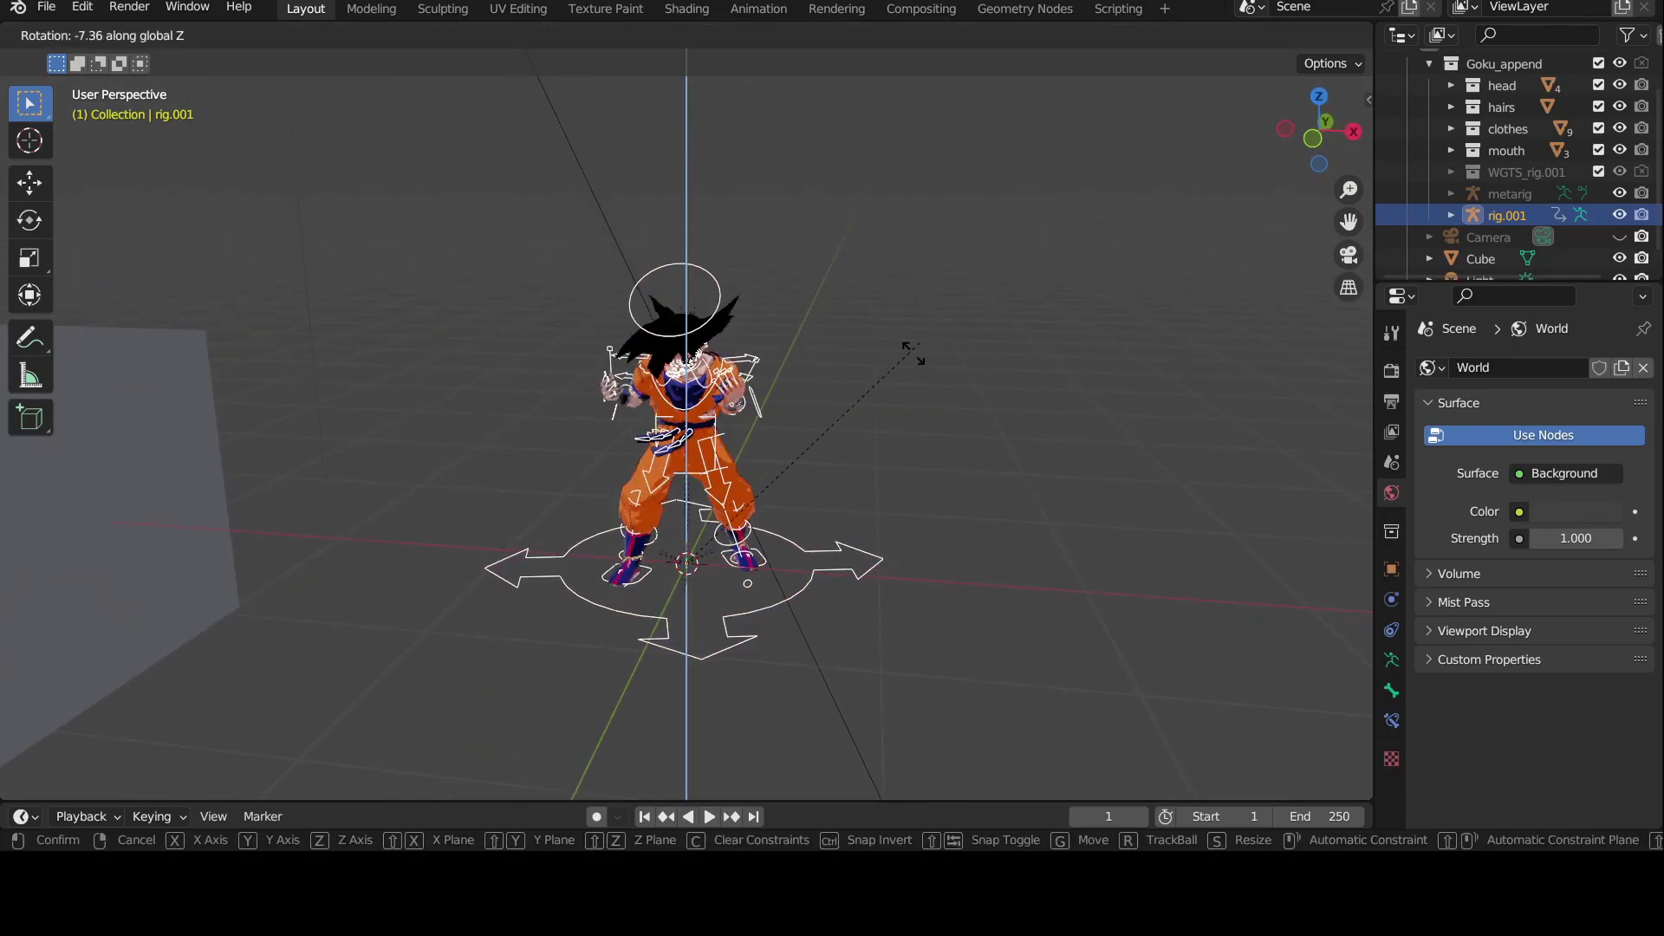
text(9)
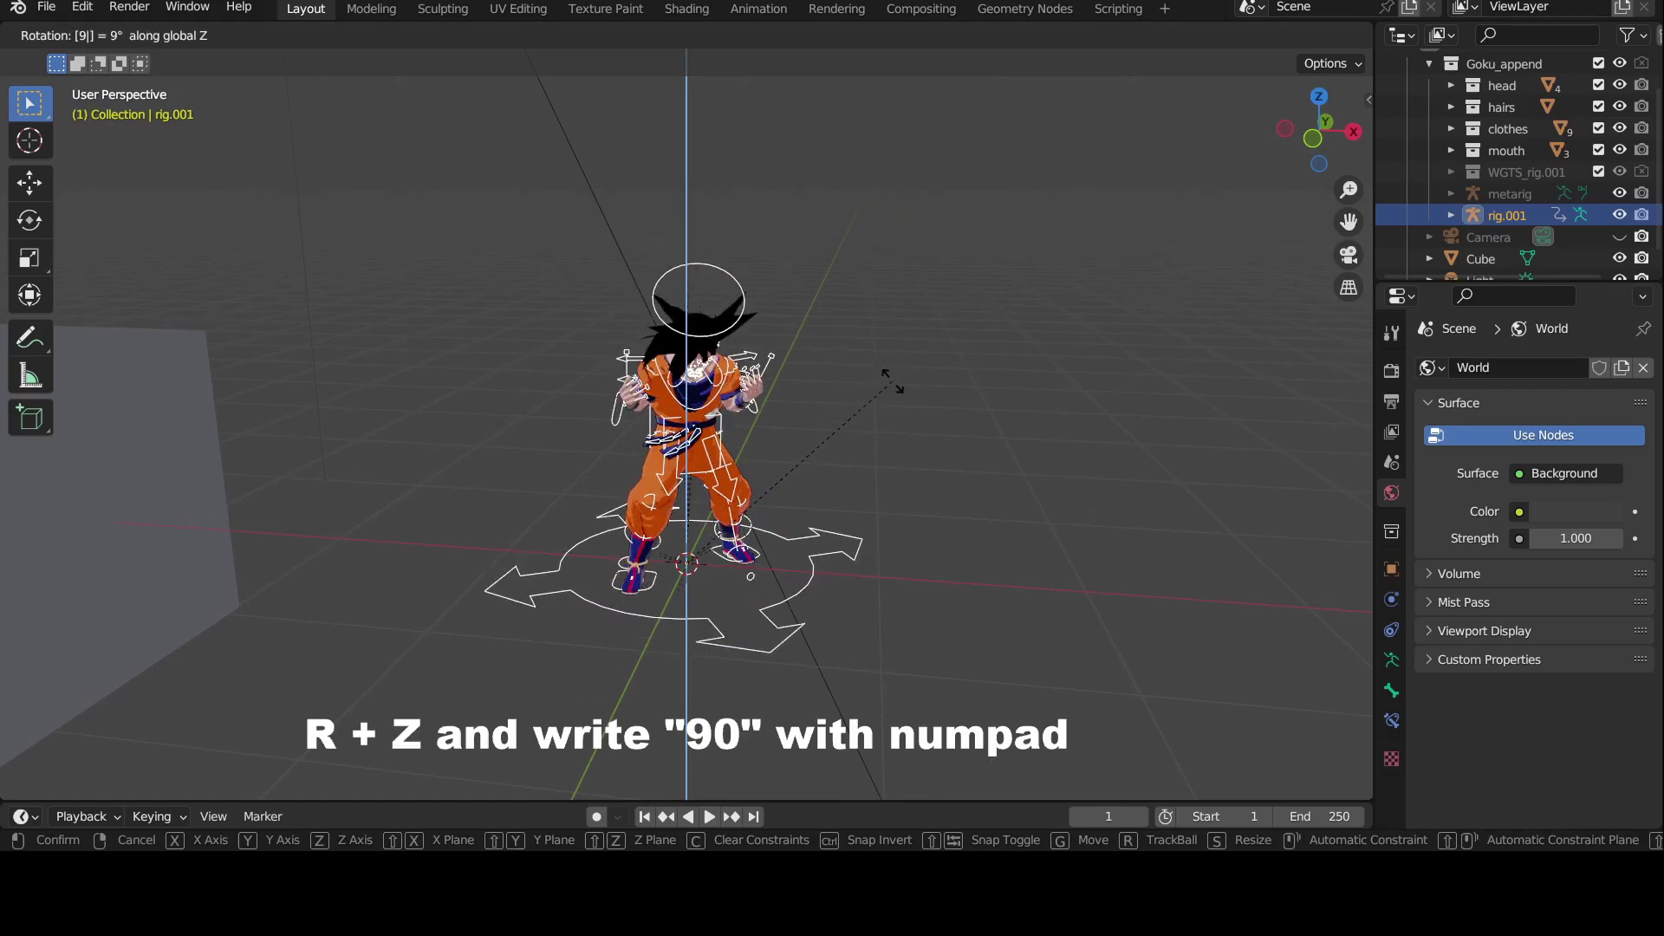
text(0)
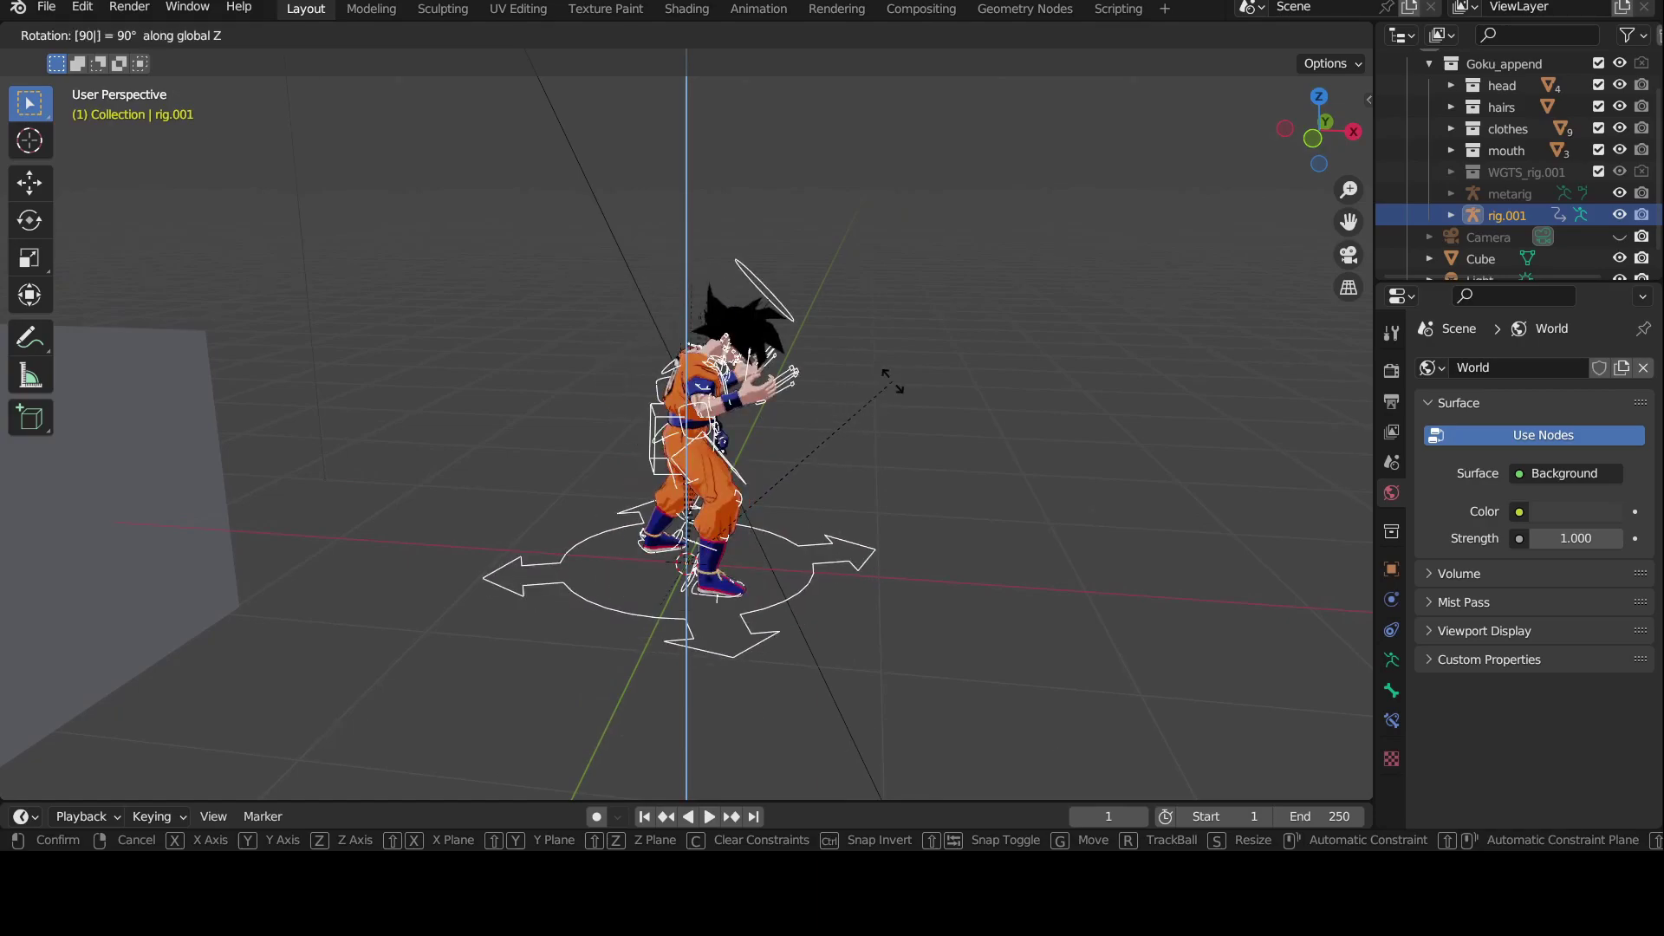
key(Return)
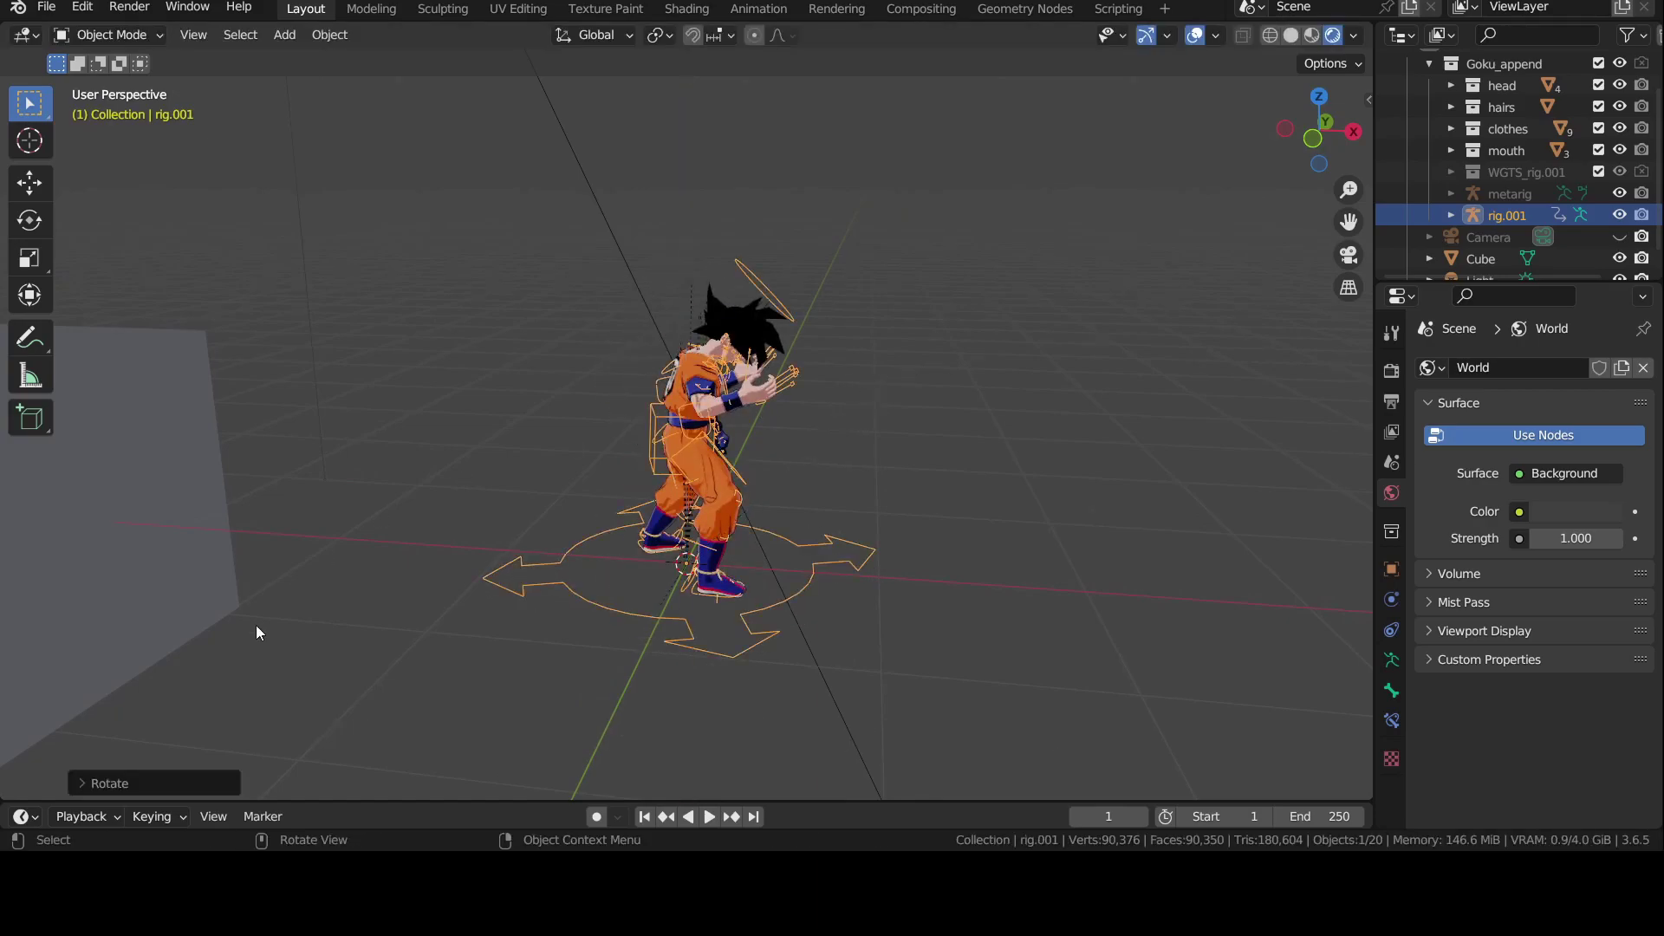
click(89, 777)
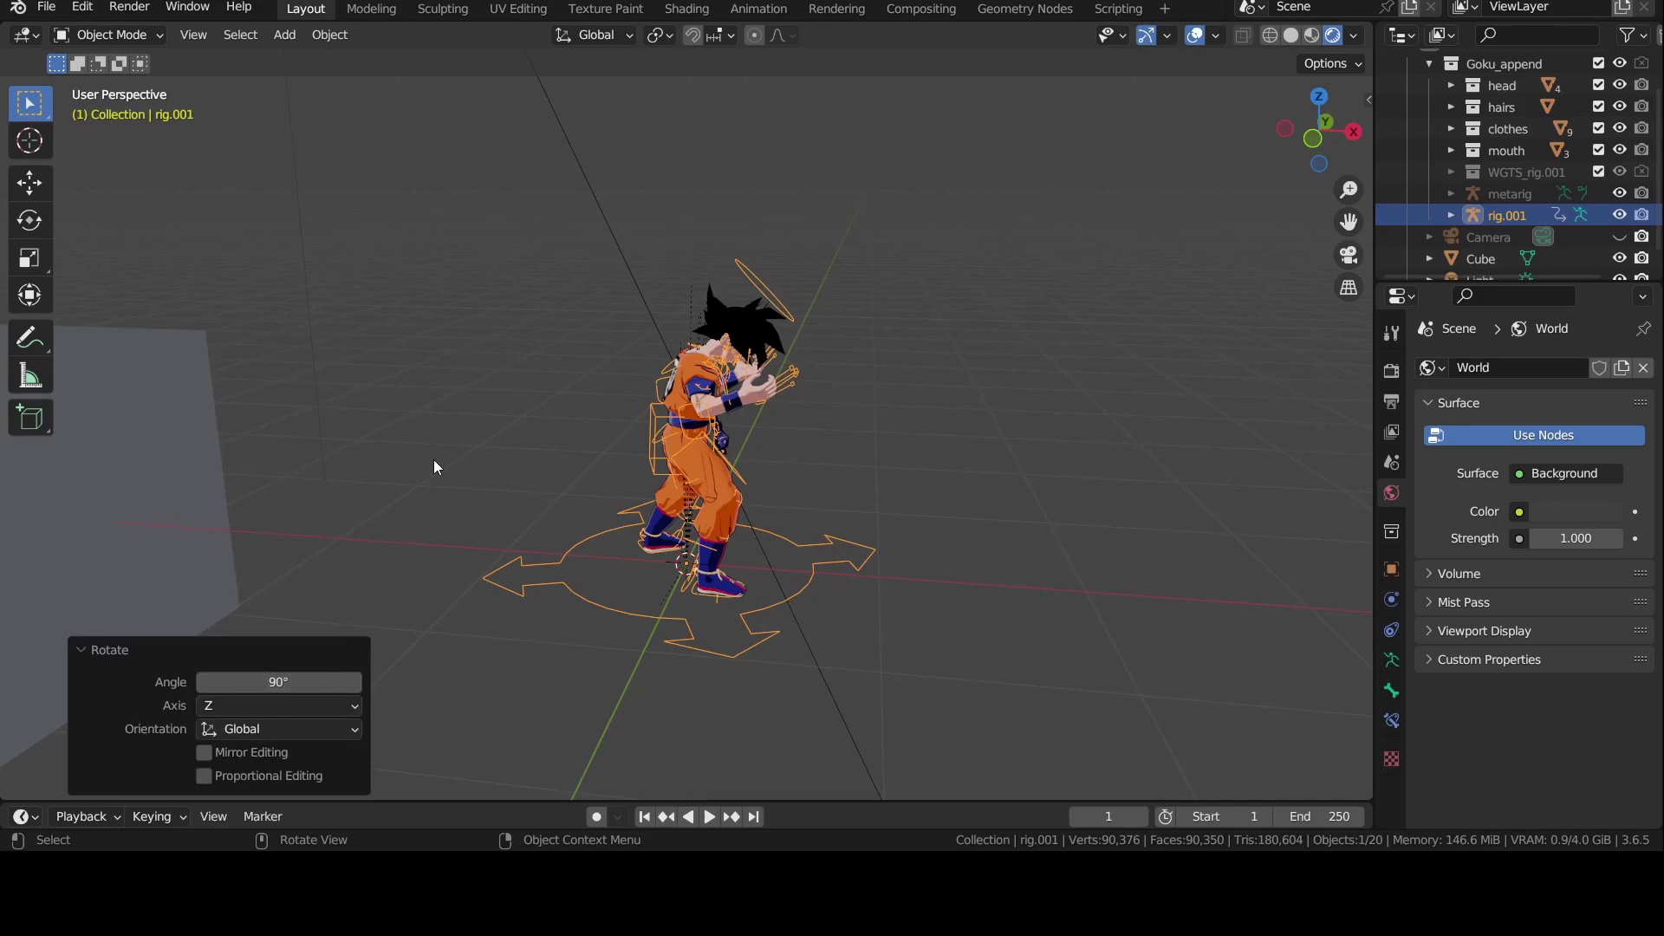
Step: Try moving the character rig freely without an axis constraint, then cancel the move
middle_drag(952, 372, 858, 408)
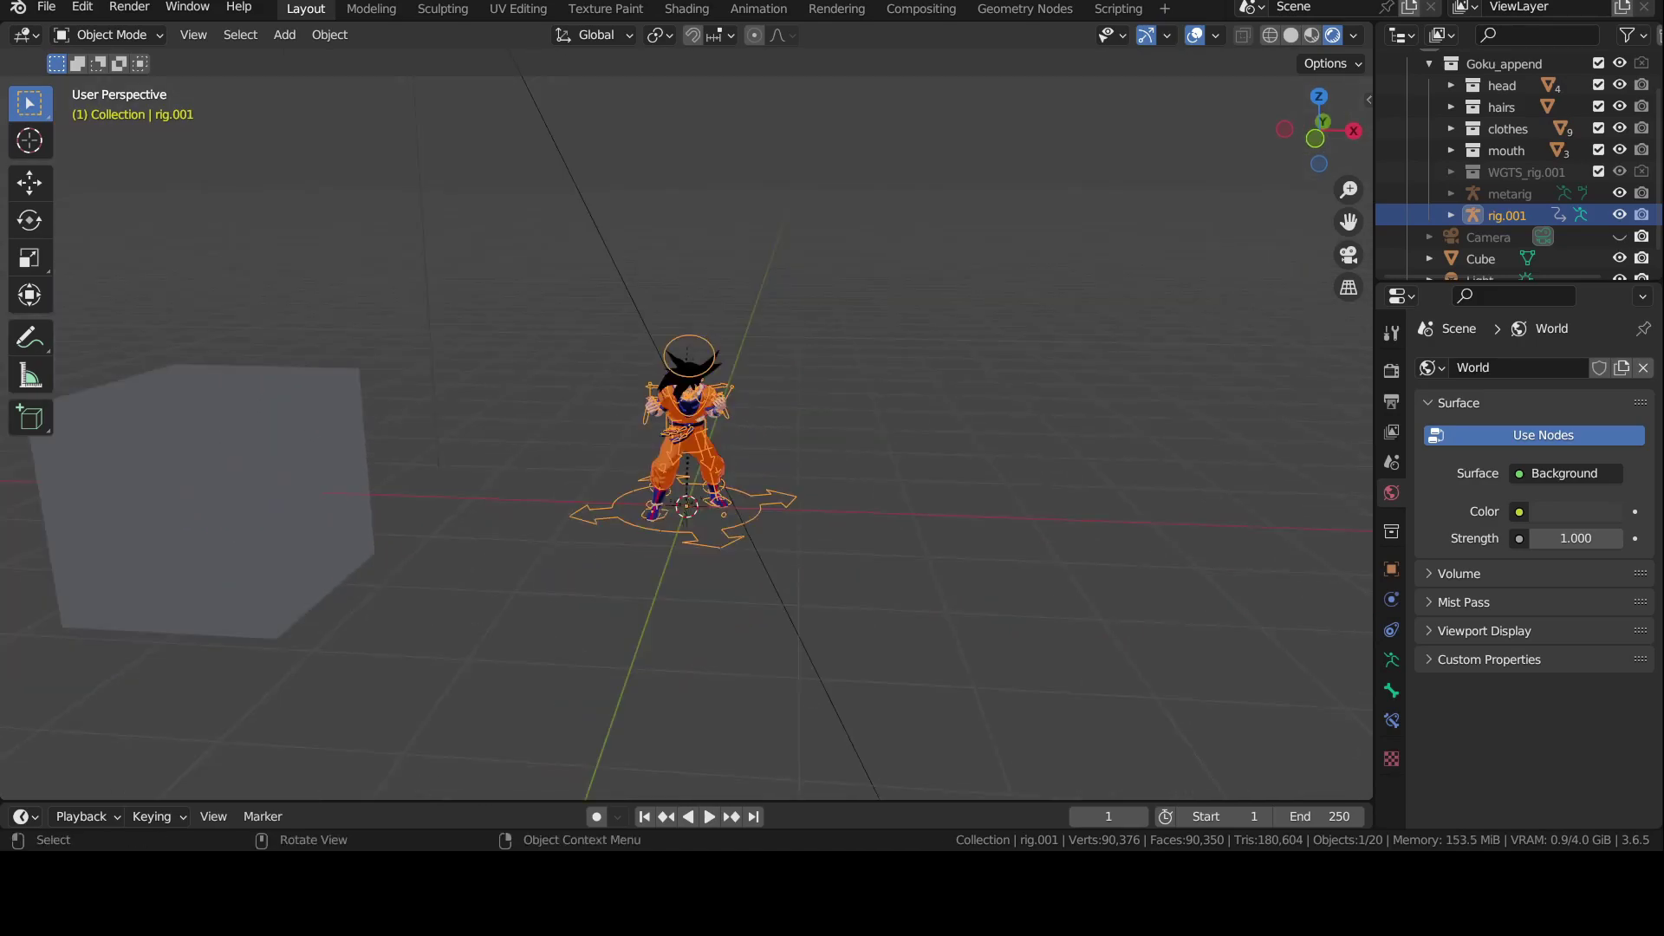
key(g)
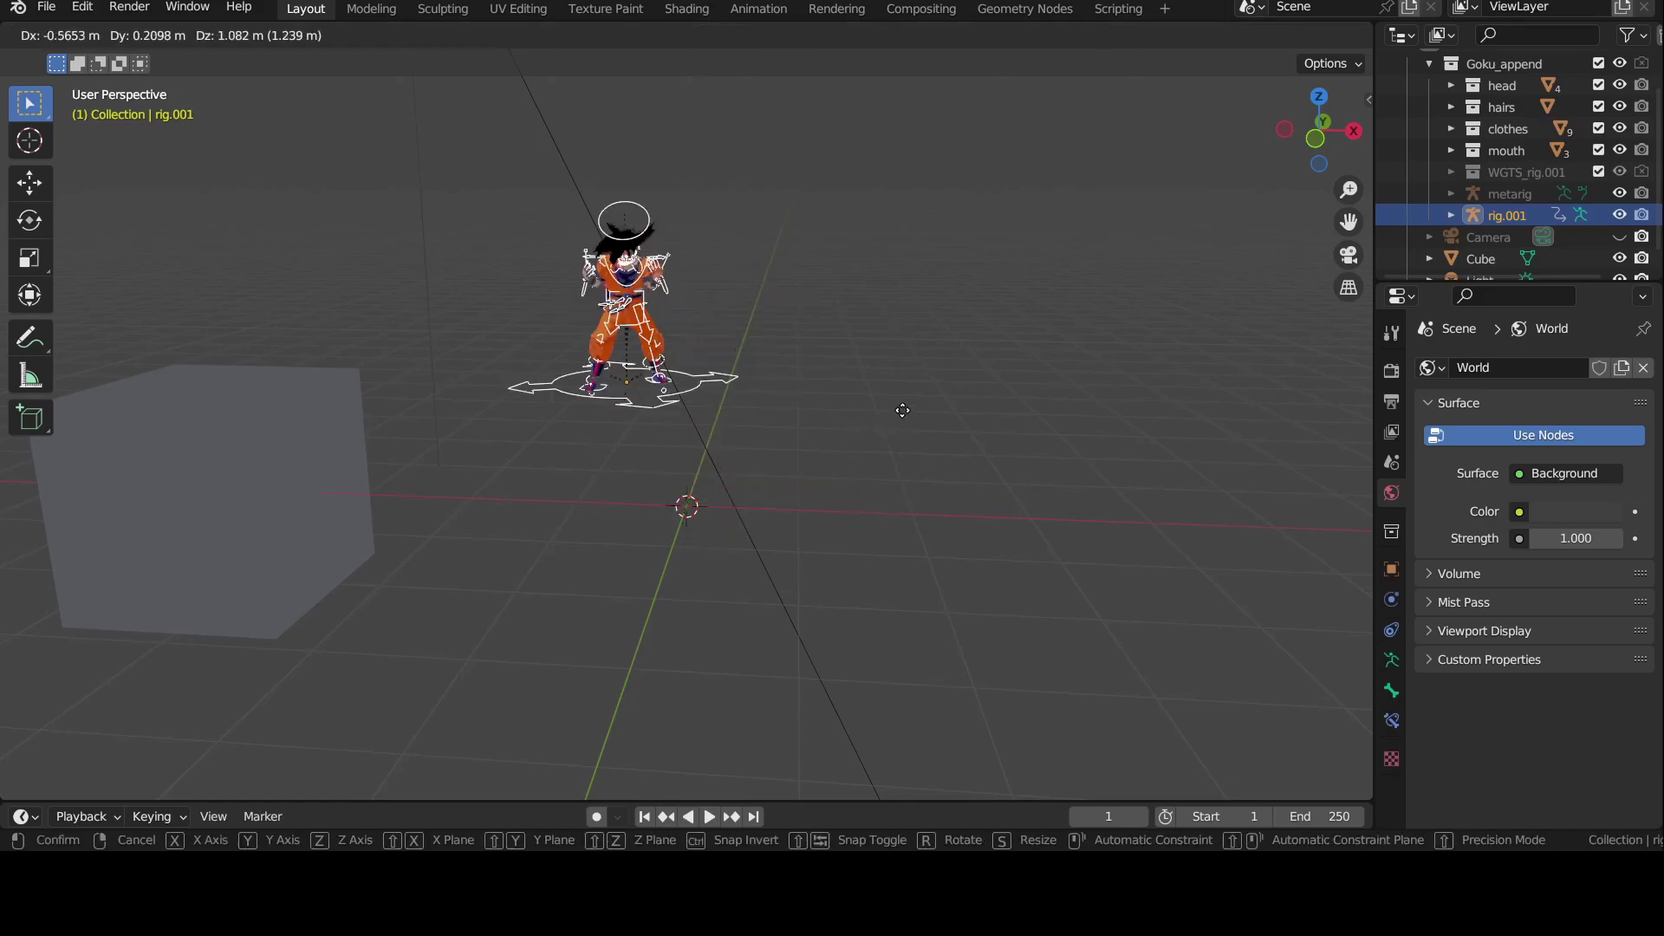
right_click(865, 434)
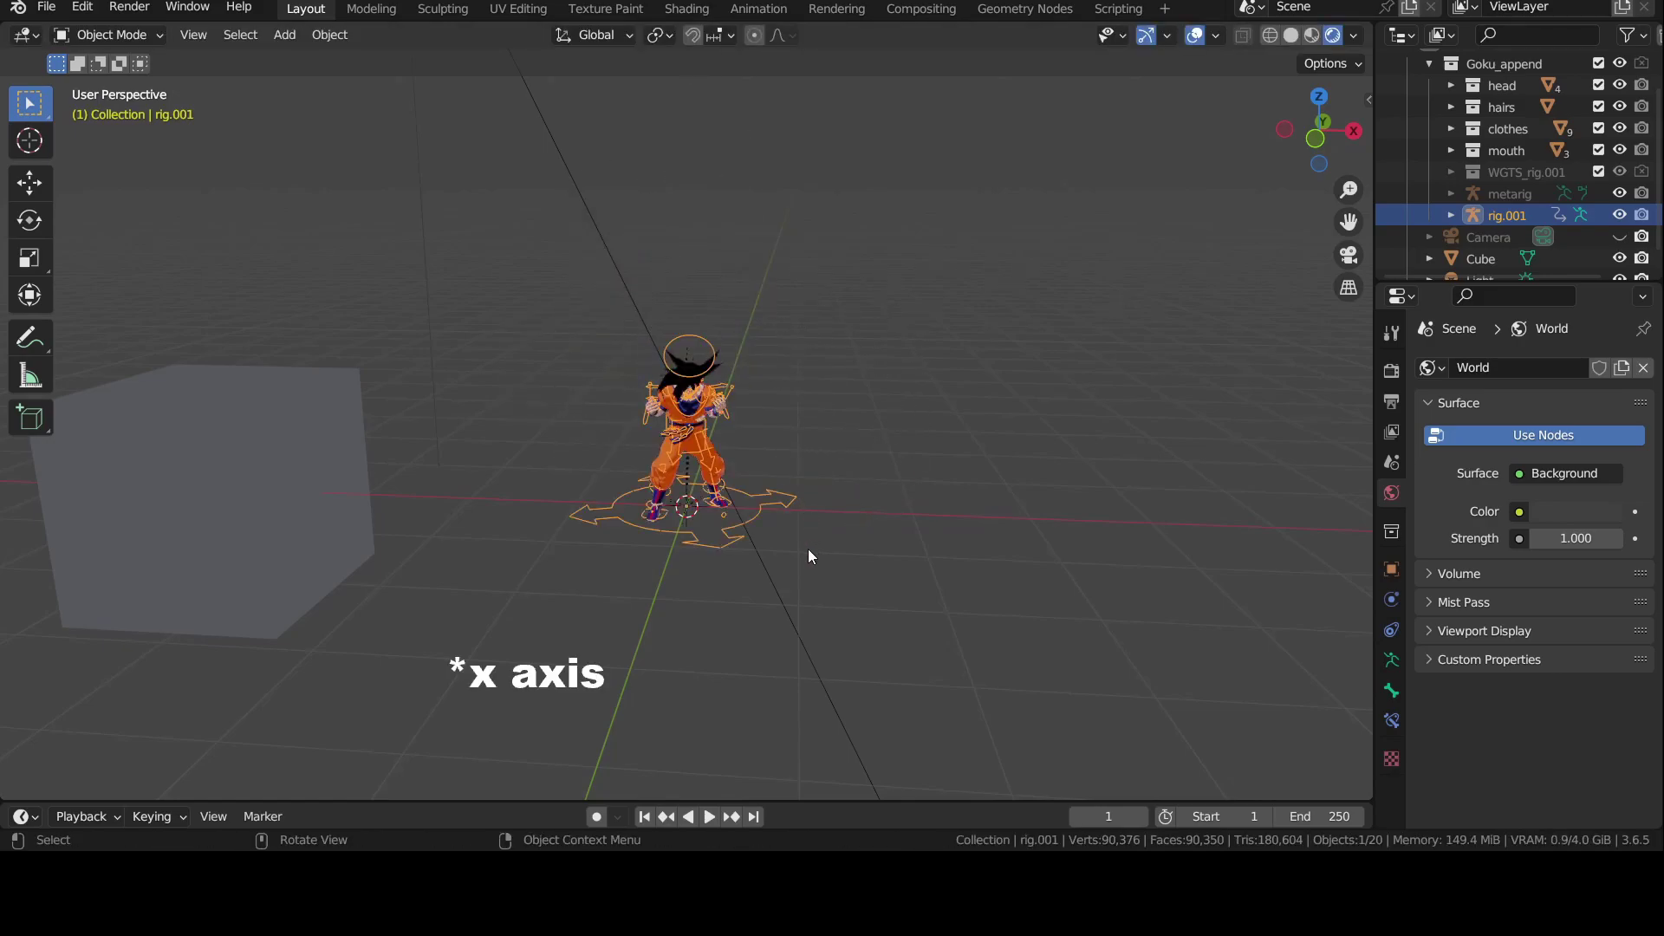
Step: Try moving the character rig along the global X axis and along the global Y axis
key(g)
key(x)
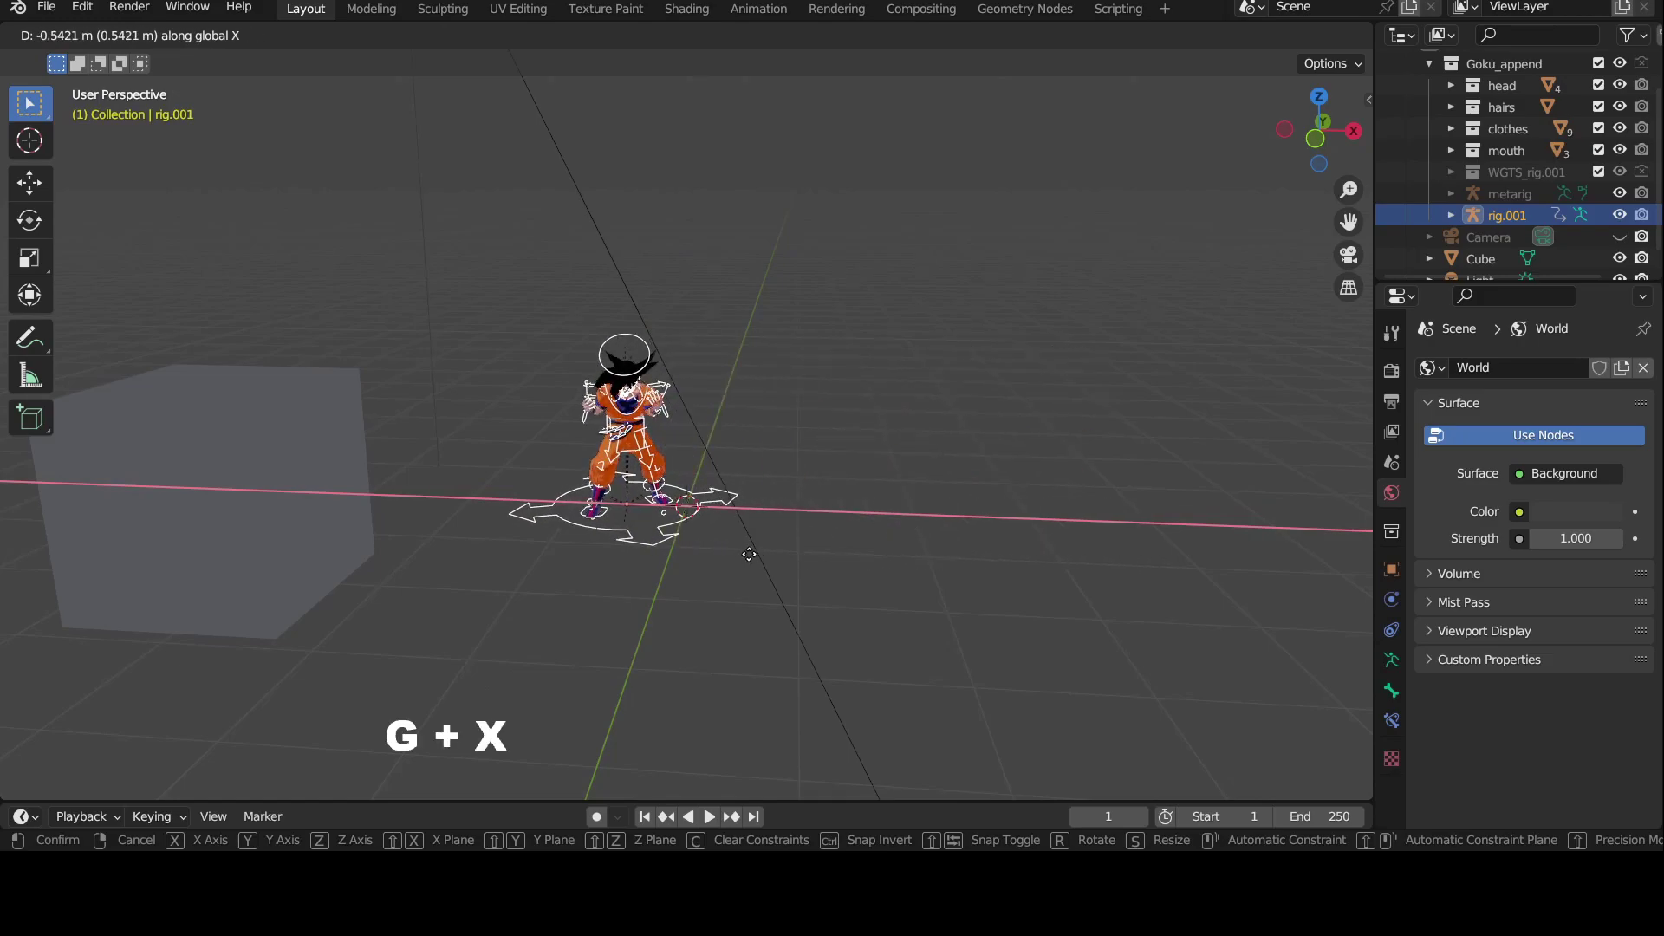
click(680, 541)
middle_drag(700, 527, 745, 440)
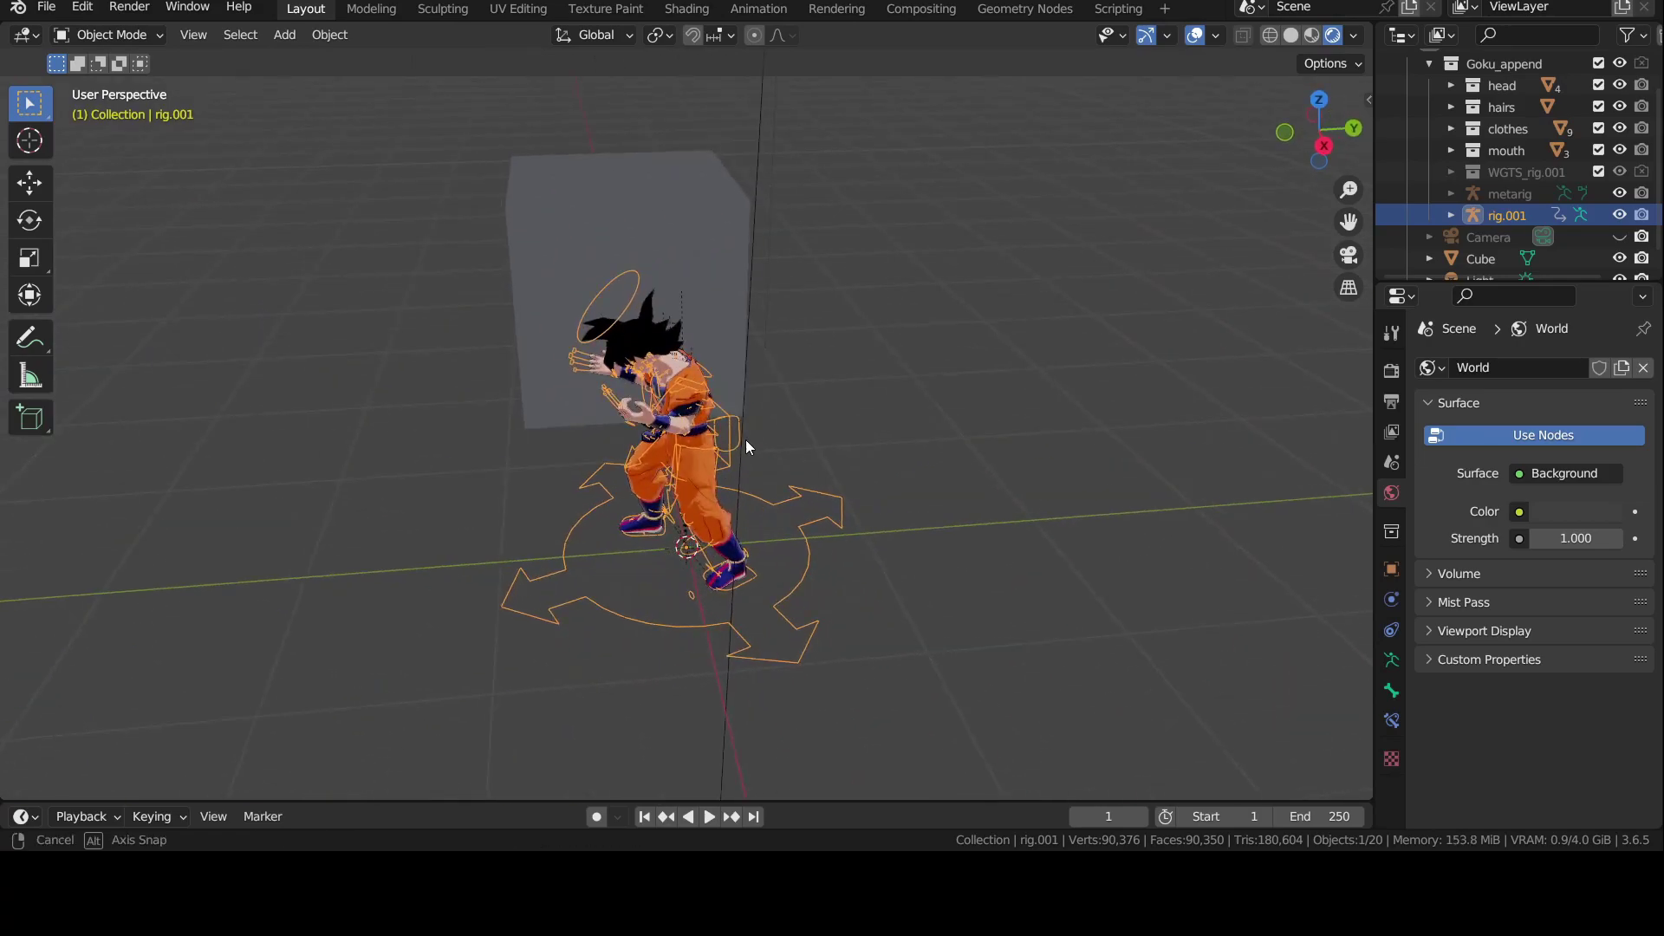
key(g)
key(y)
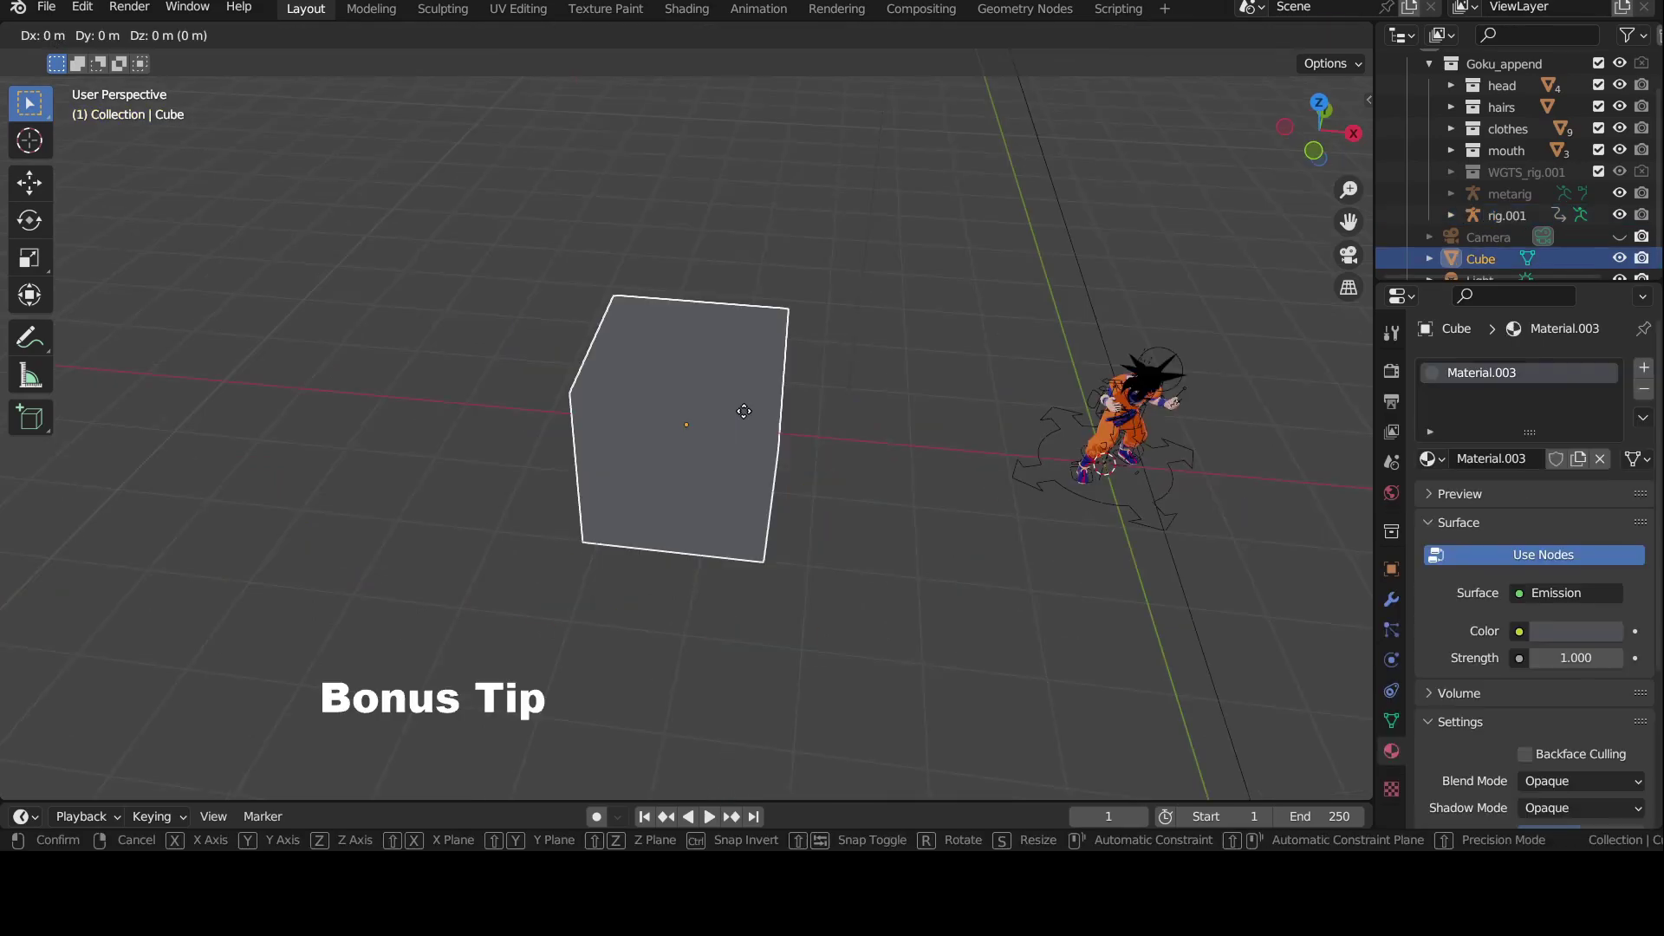
Step: Try moving the cube constrained to the global X and Z axes, then switch the constraint interactively to the global Y axis
key(x)
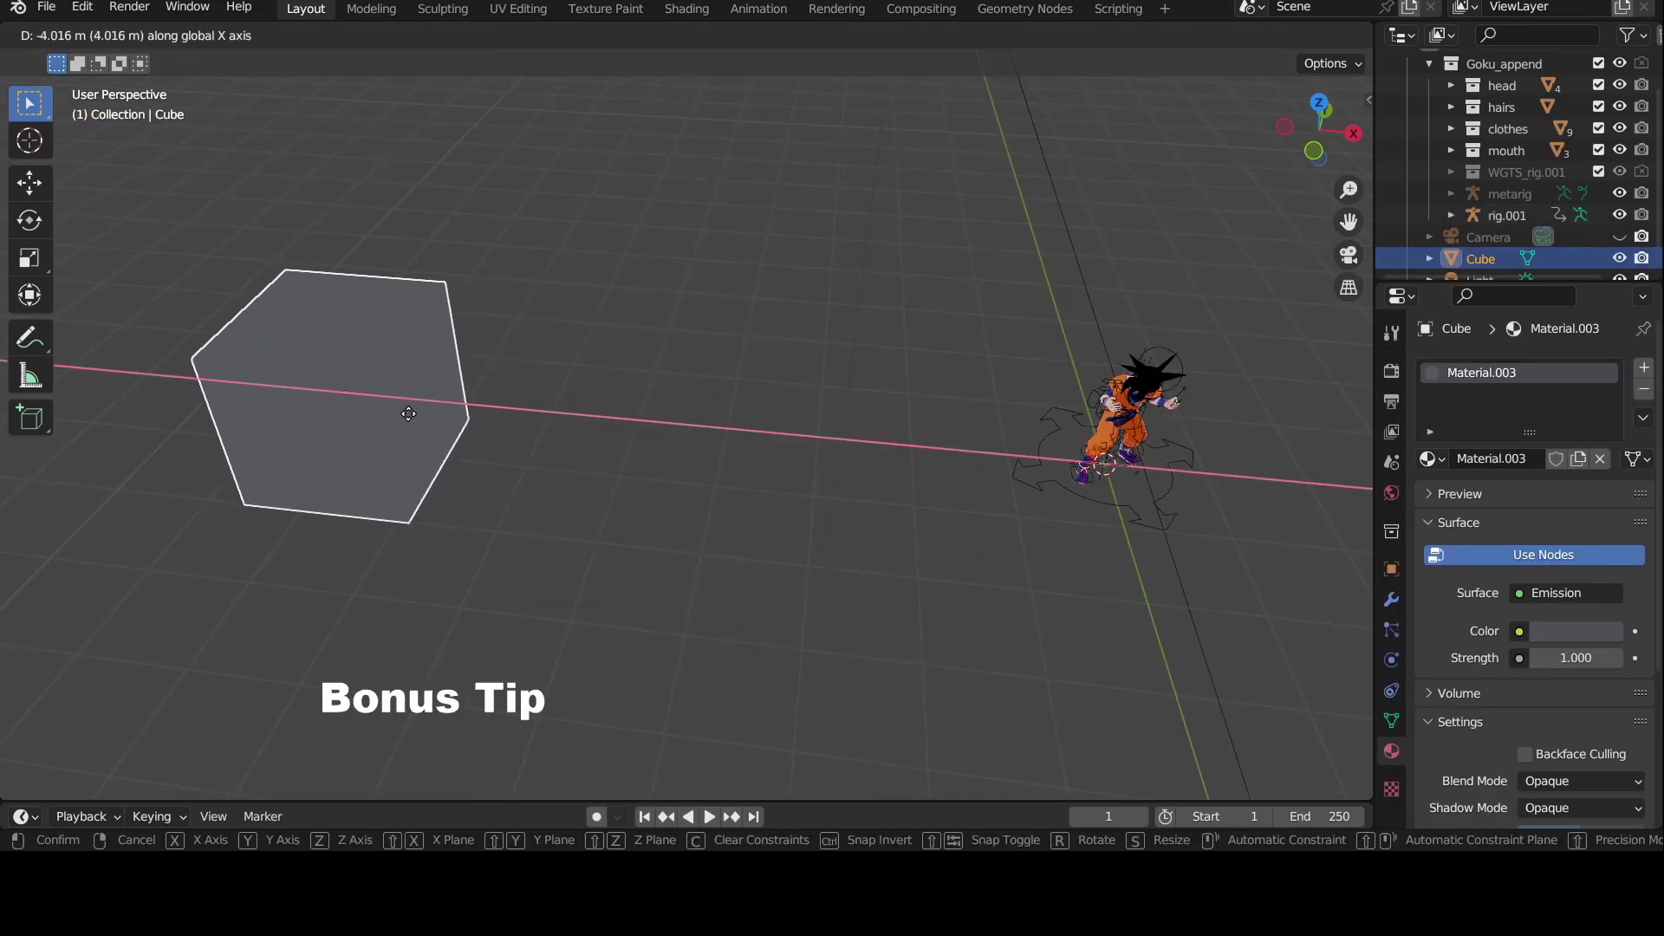
key(z)
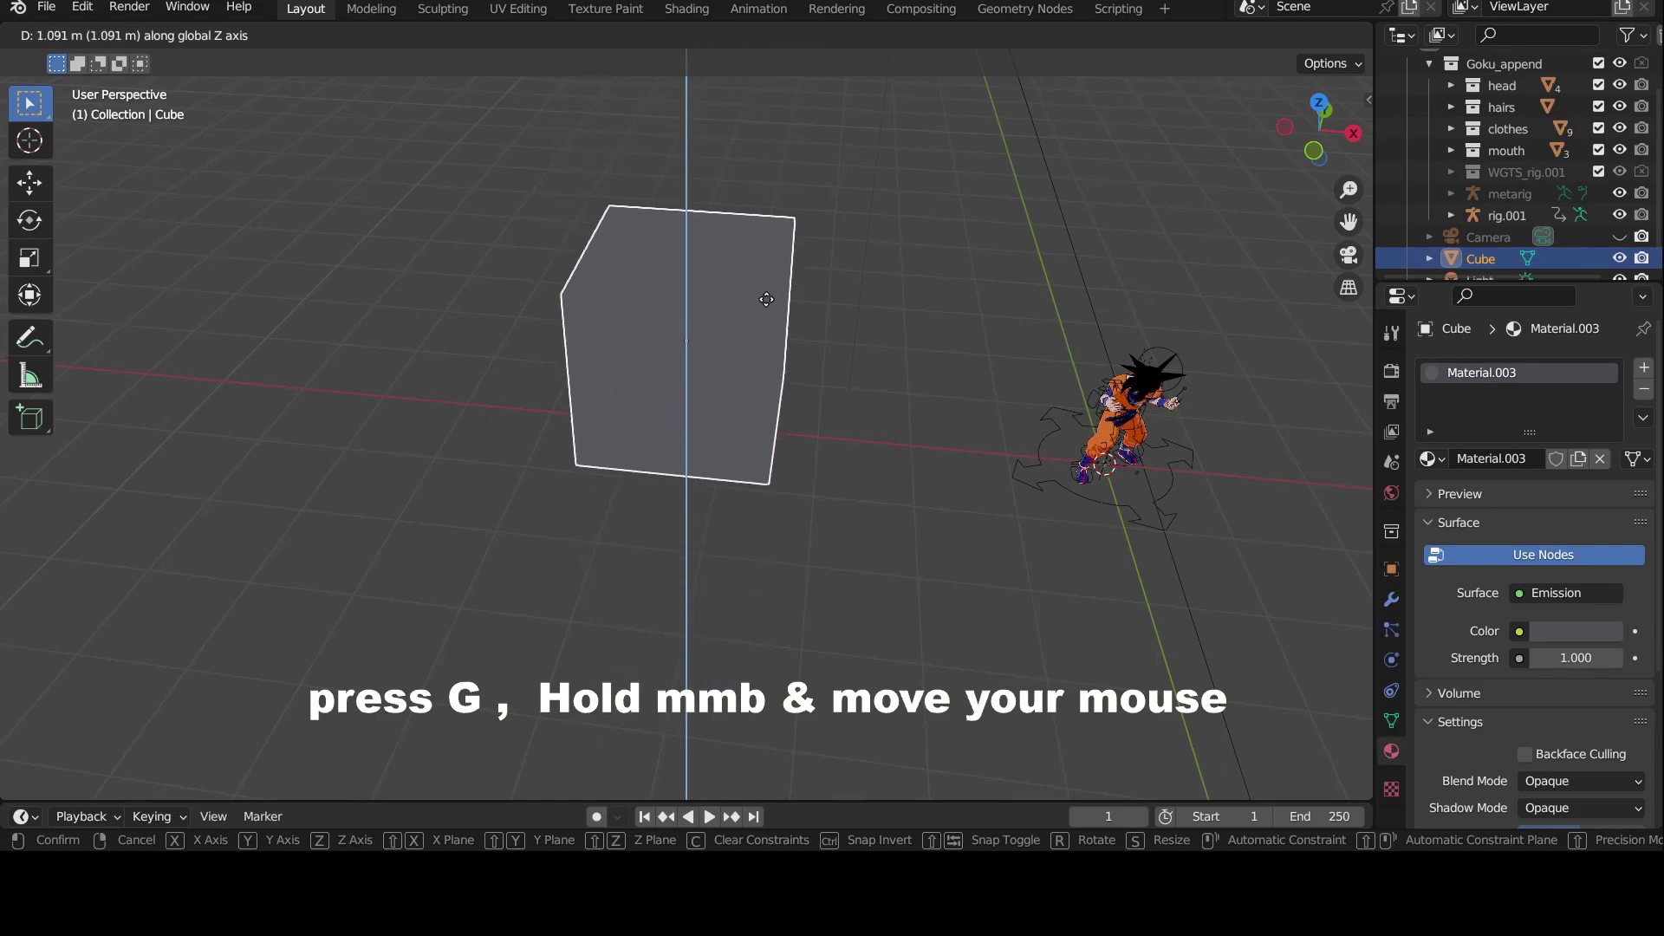
mouse_move(806, 374)
middle_down()
mouse_move(800, 387)
mouse_move(823, 347)
middle_up()
middle_drag(839, 225, 767, 333)
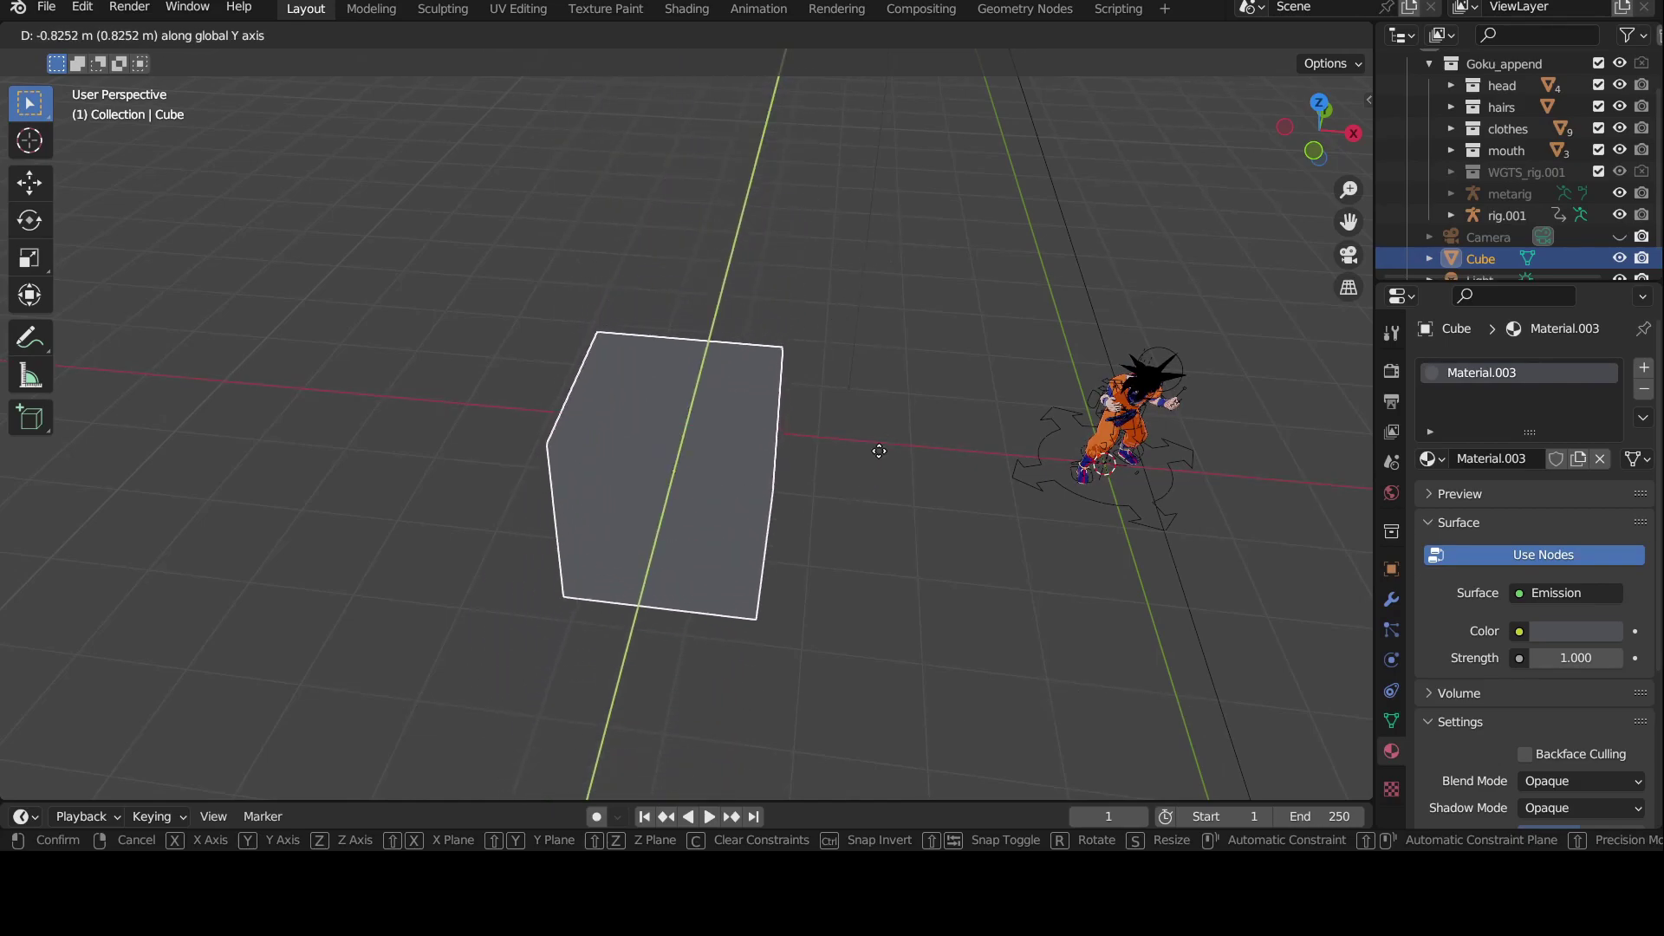
click(908, 359)
Step: Display the available interaction modes for the cube and choose Object Mode
middle_drag(908, 364, 1099, 364)
key(ctrl+Tab)
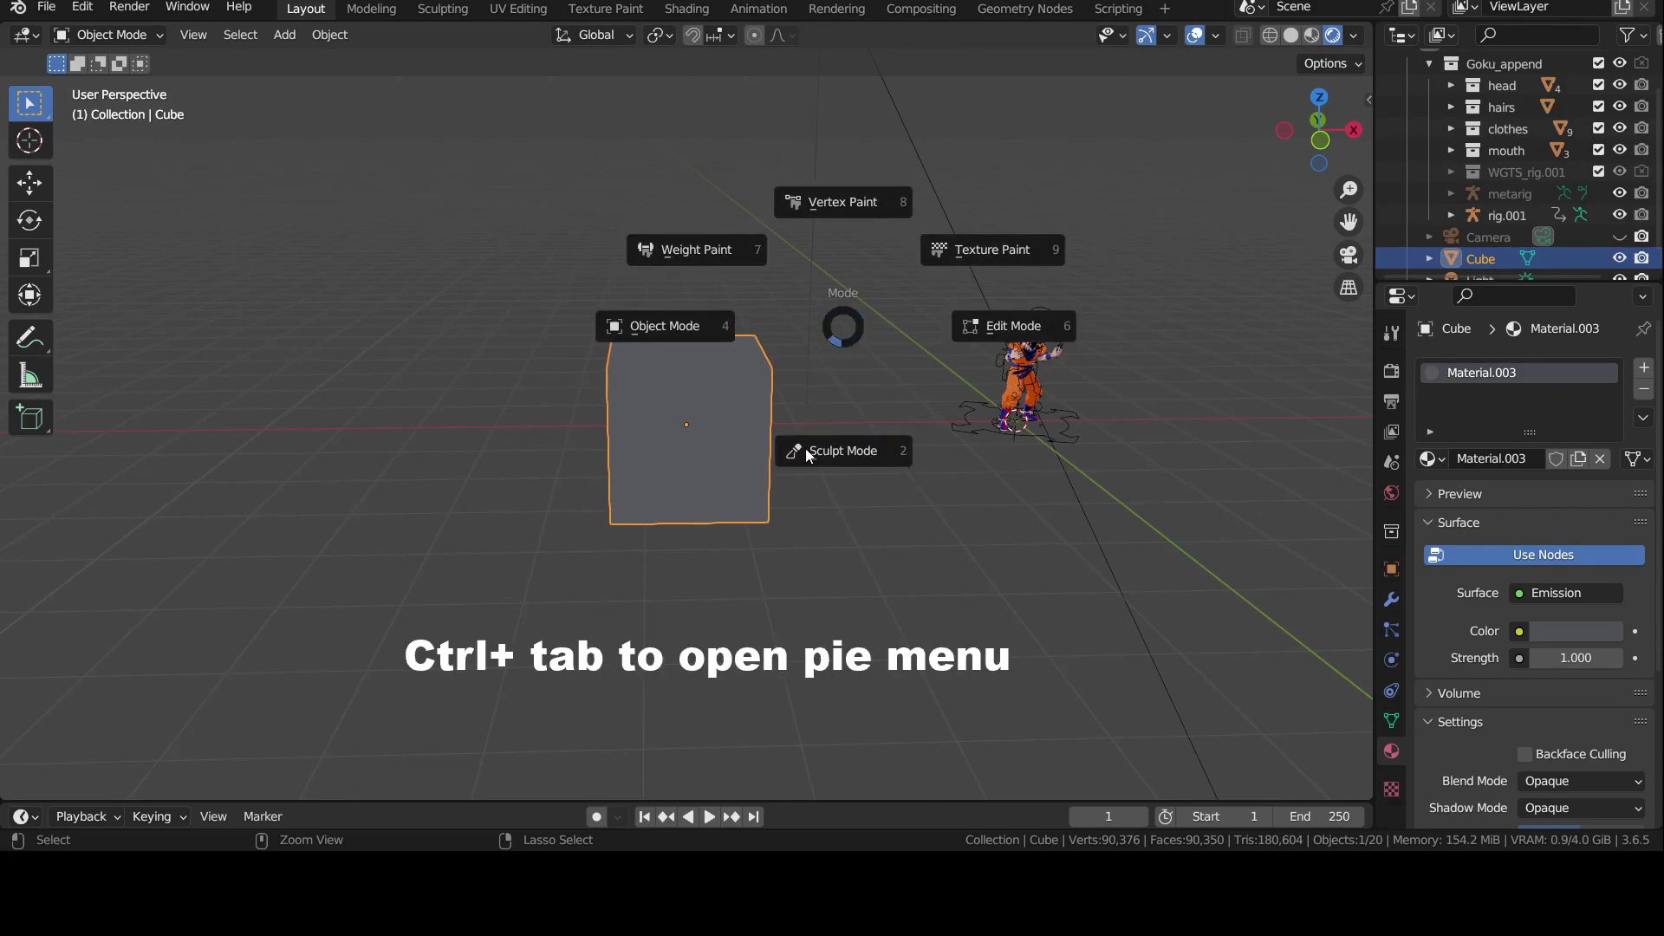
click(636, 330)
key(ctrl+Tab)
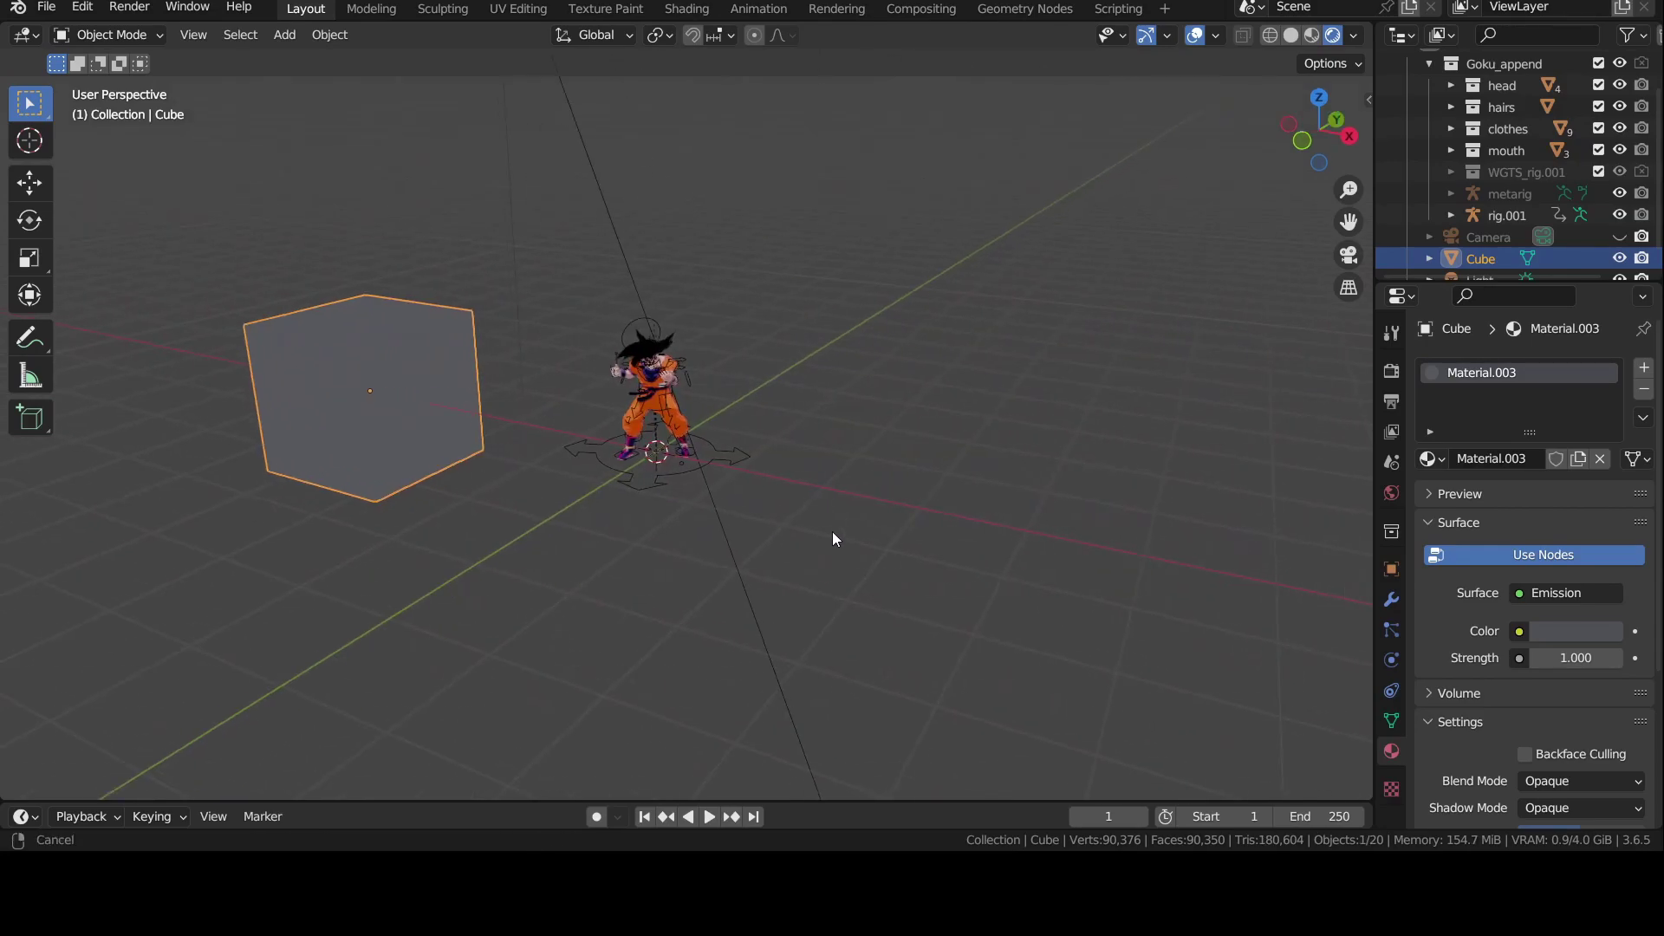
mouse_move(832, 535)
middle_down()
mouse_move(777, 544)
mouse_move(837, 538)
middle_up()
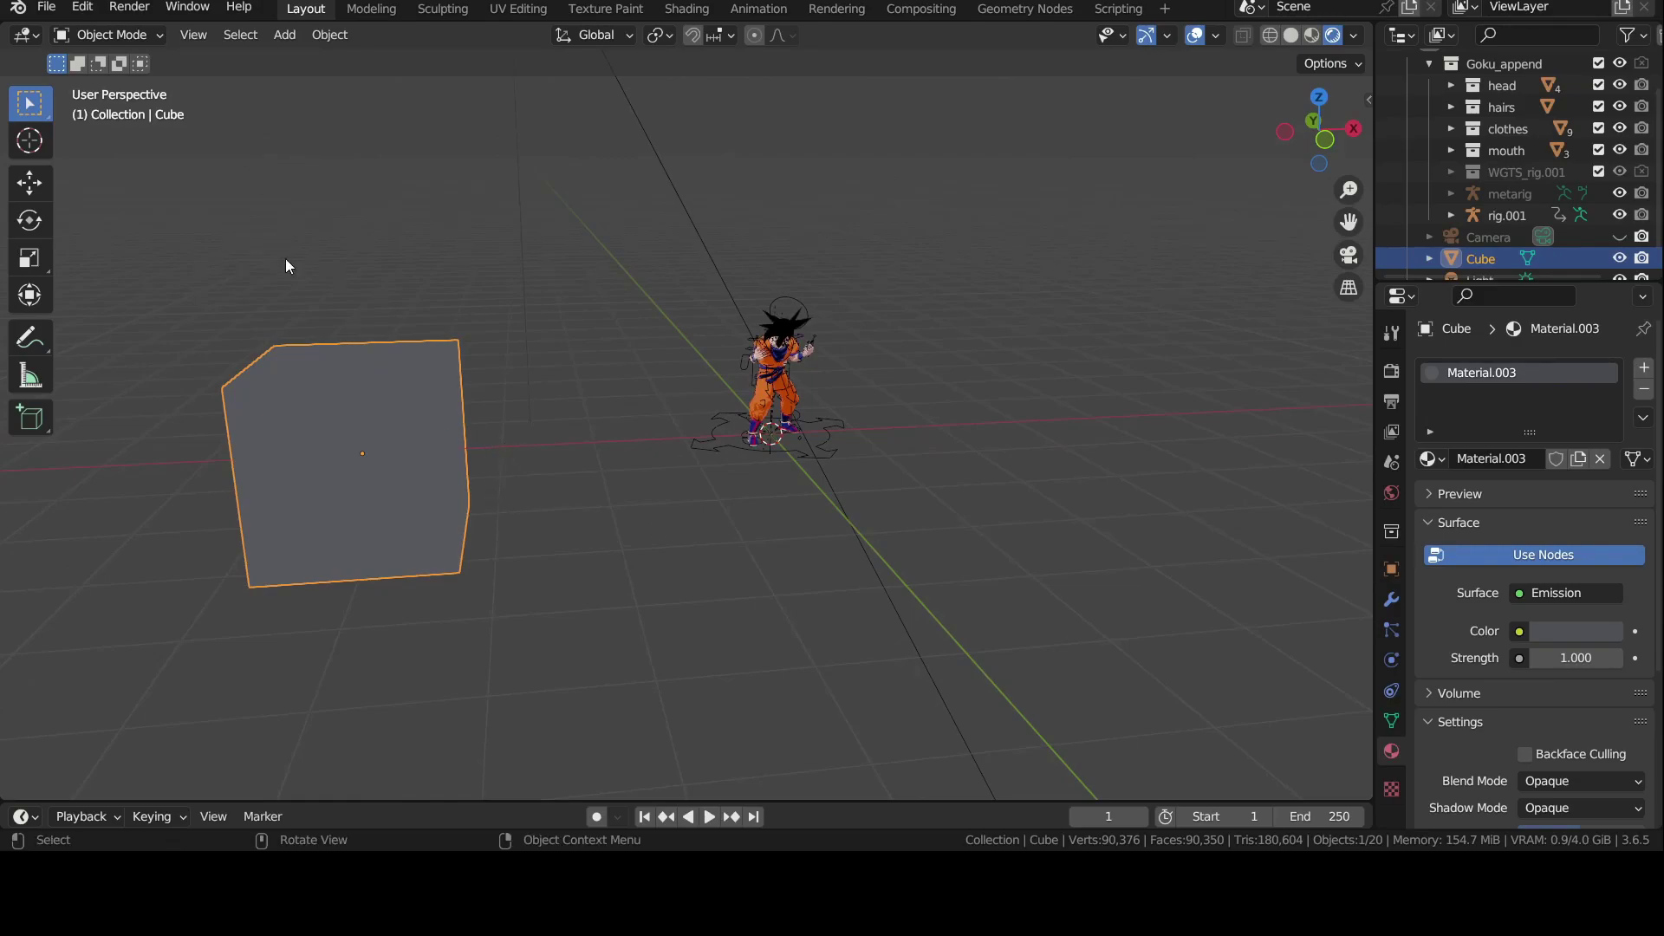
Step: Toggle the cube in and out of Edit Mode twice, ending in Object Mode
key(Tab)
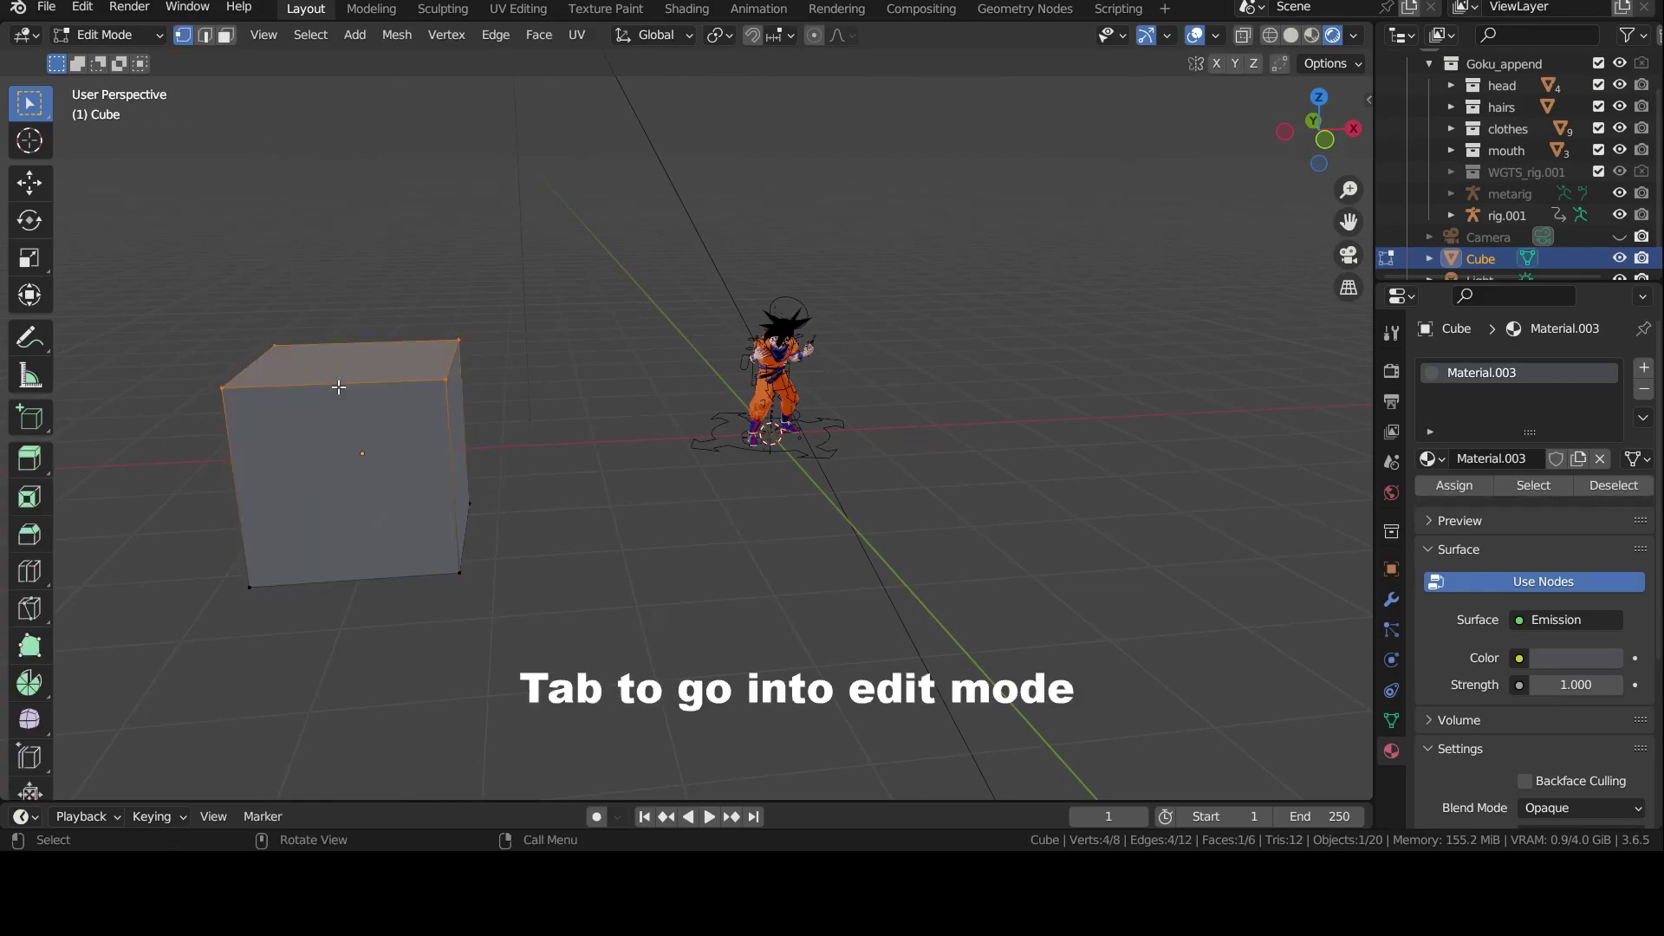
key(Tab)
key(Tab)
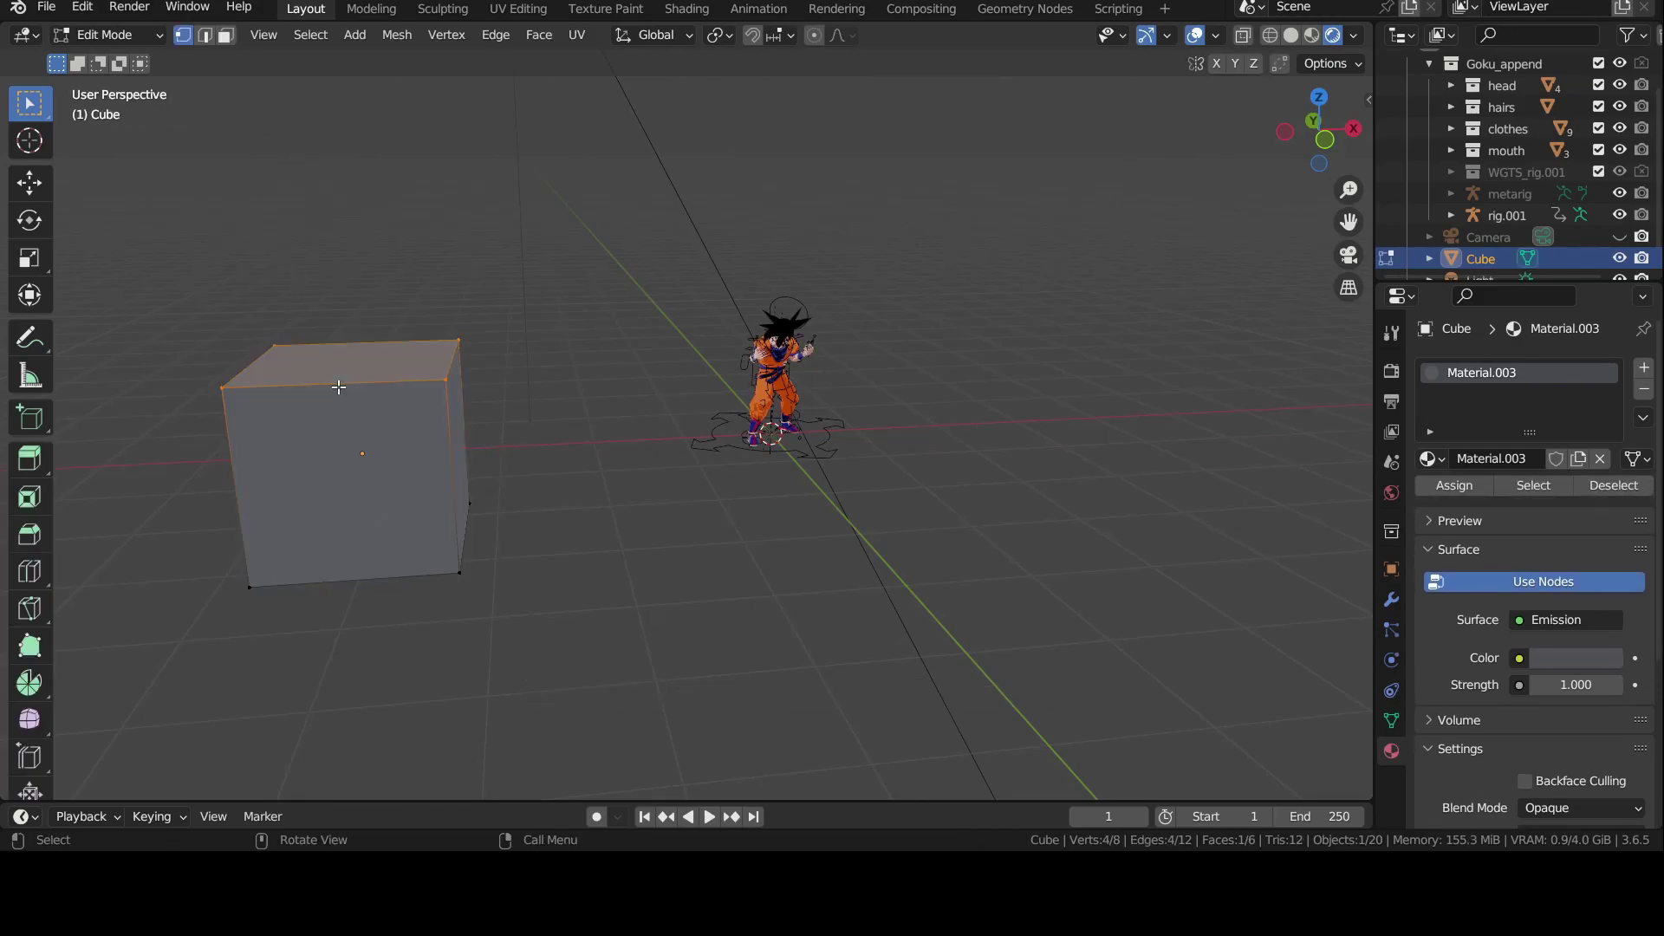
key(Tab)
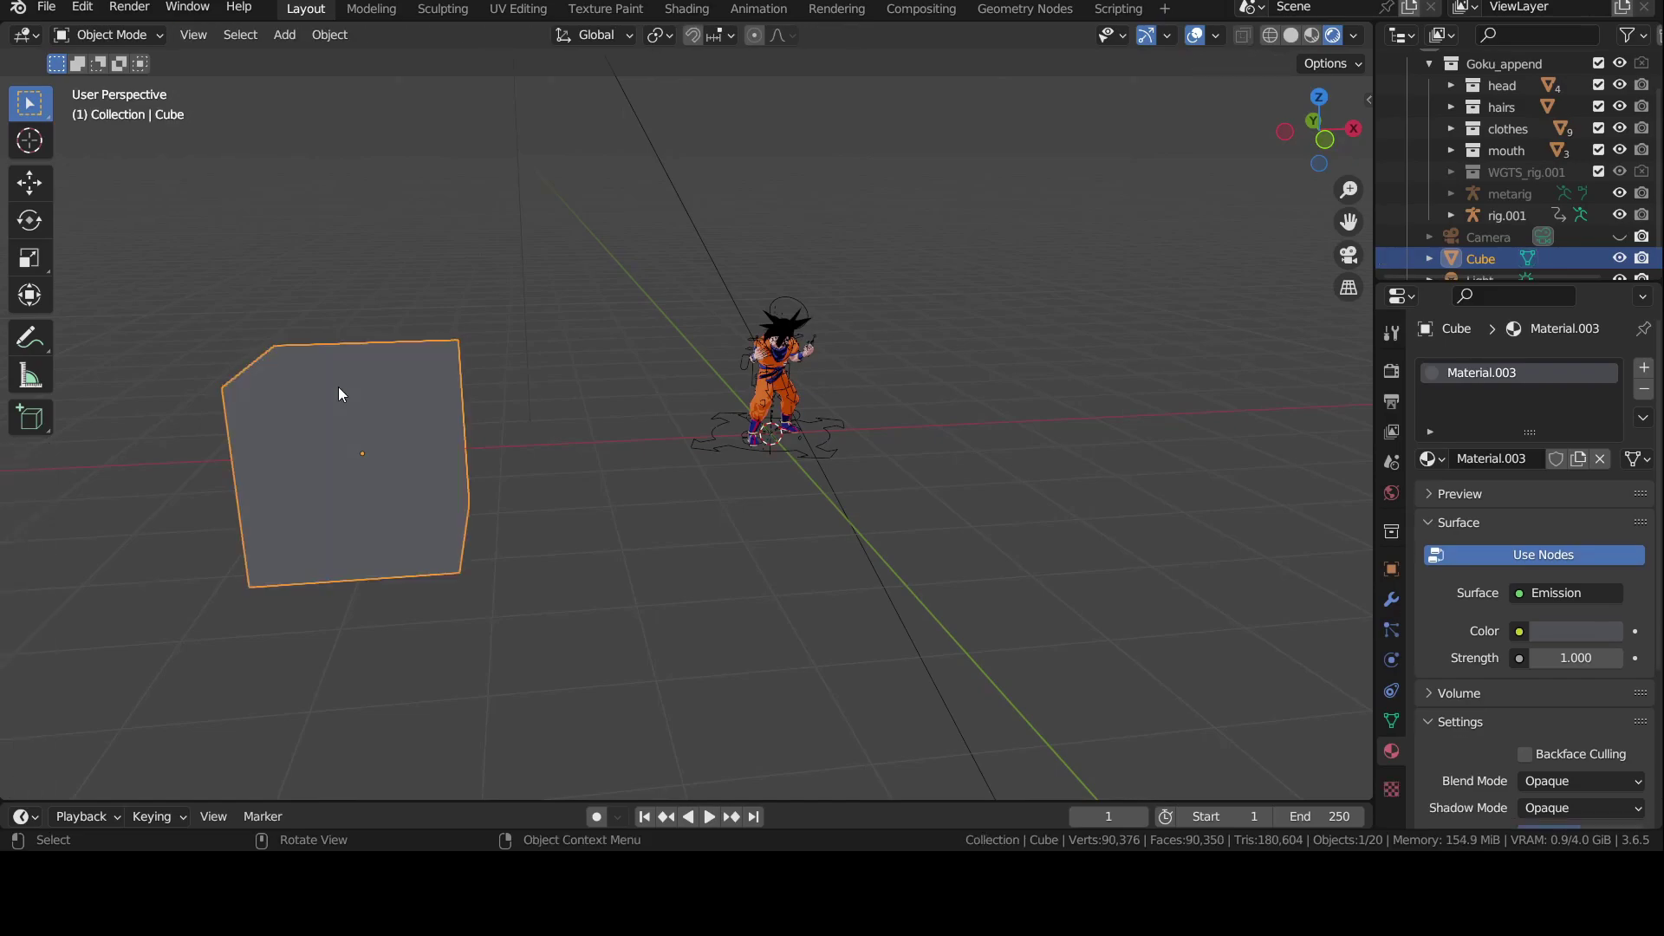
Step: Select the character rig and switch it into Pose Mode and back twice, ending in Object Mode
click(793, 293)
middle_drag(892, 343, 765, 345)
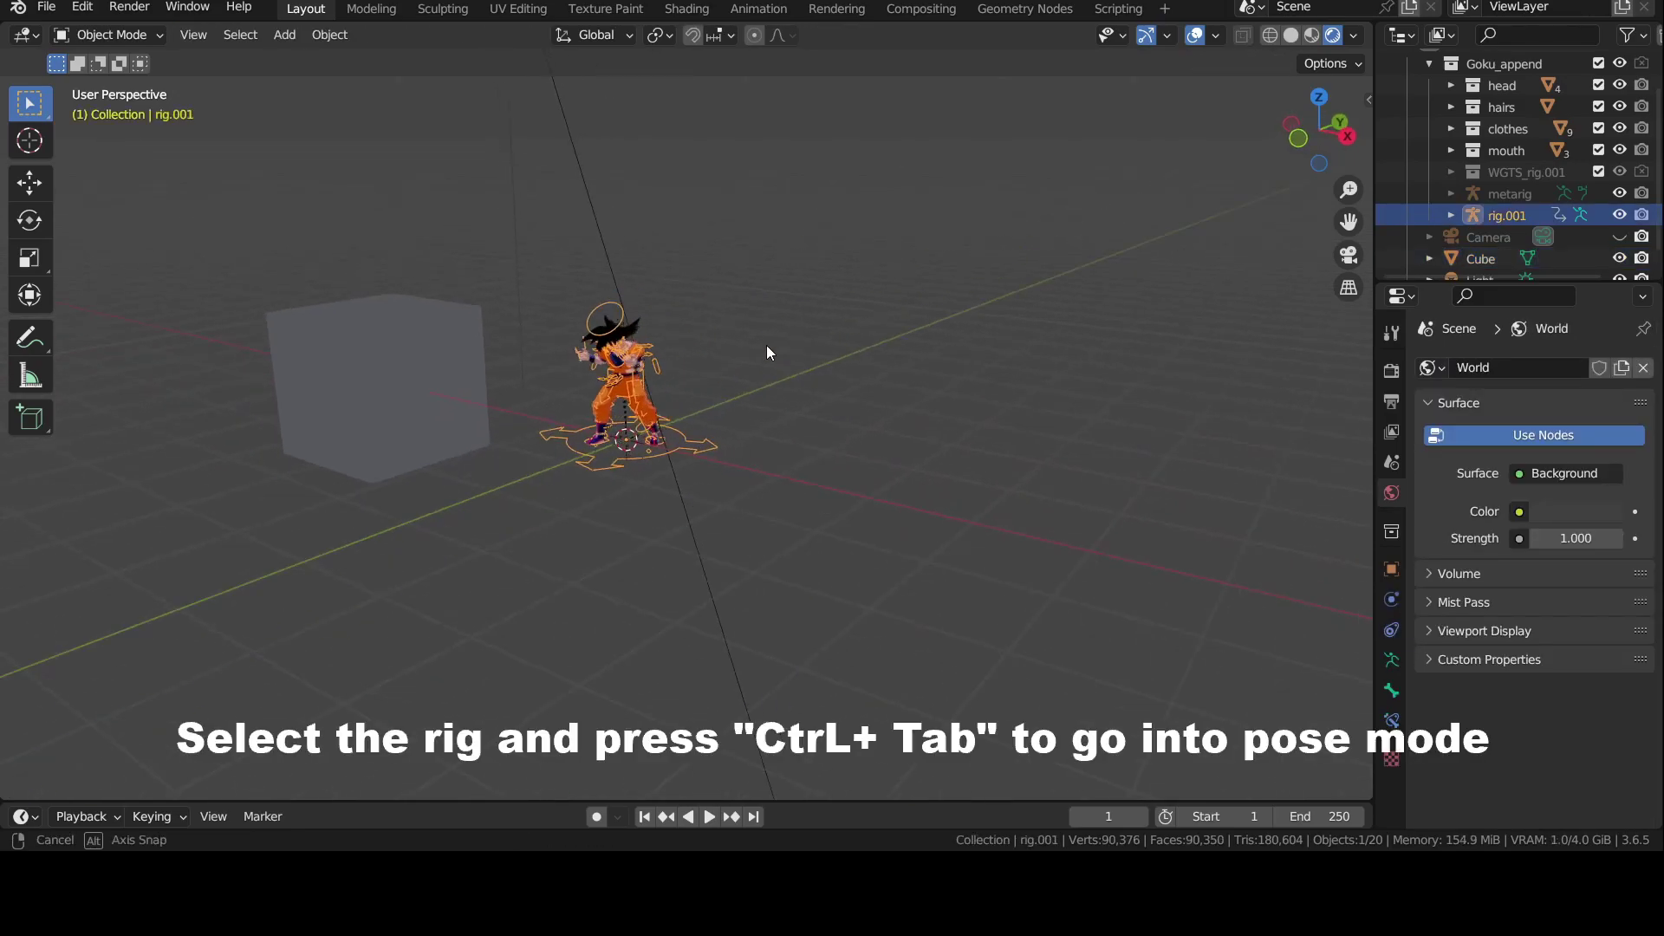
scroll(640, 389, up, 4)
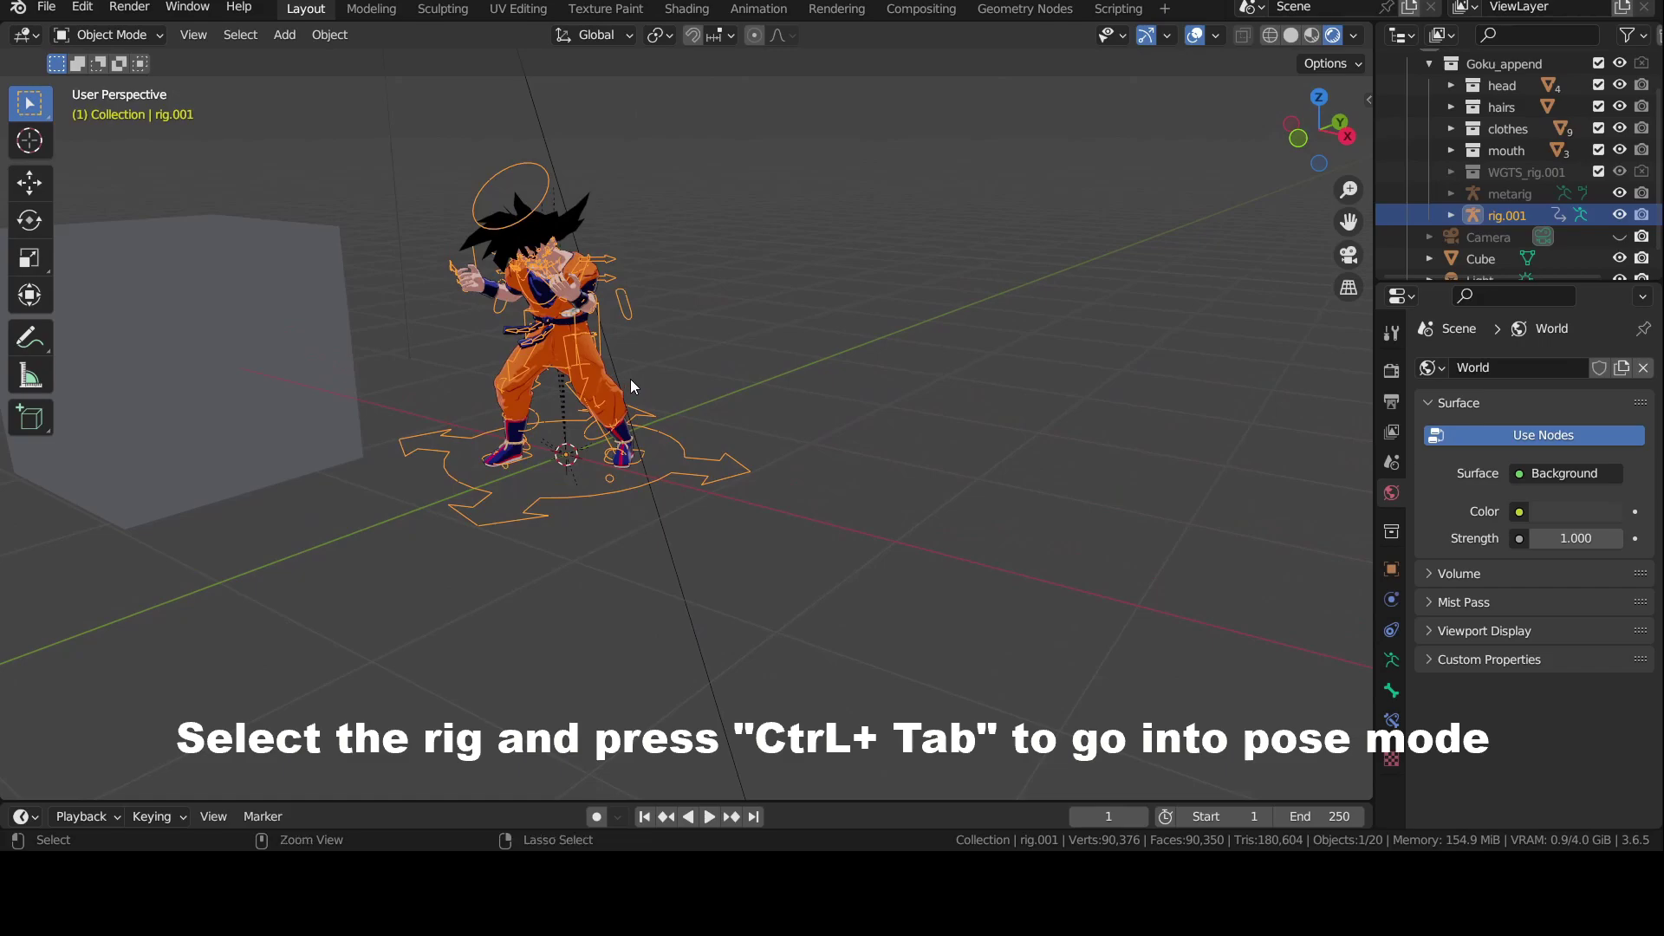
key(ctrl+Tab)
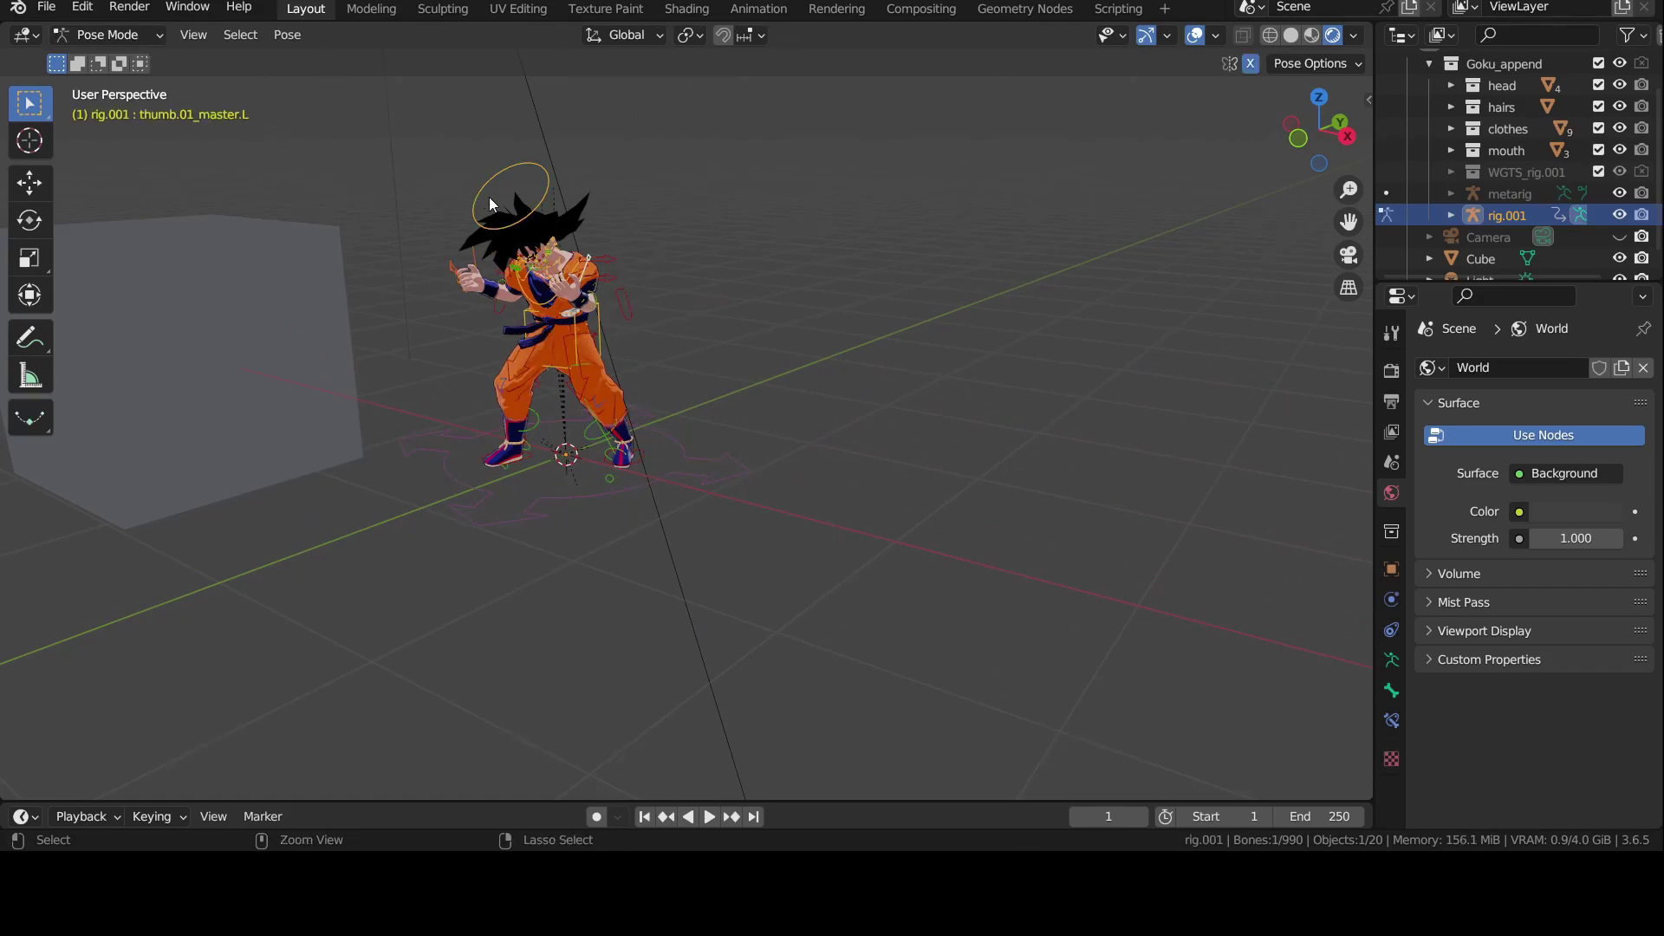
key(ctrl+Tab)
key(ctrl+Tab)
key(ctrl+Tab)
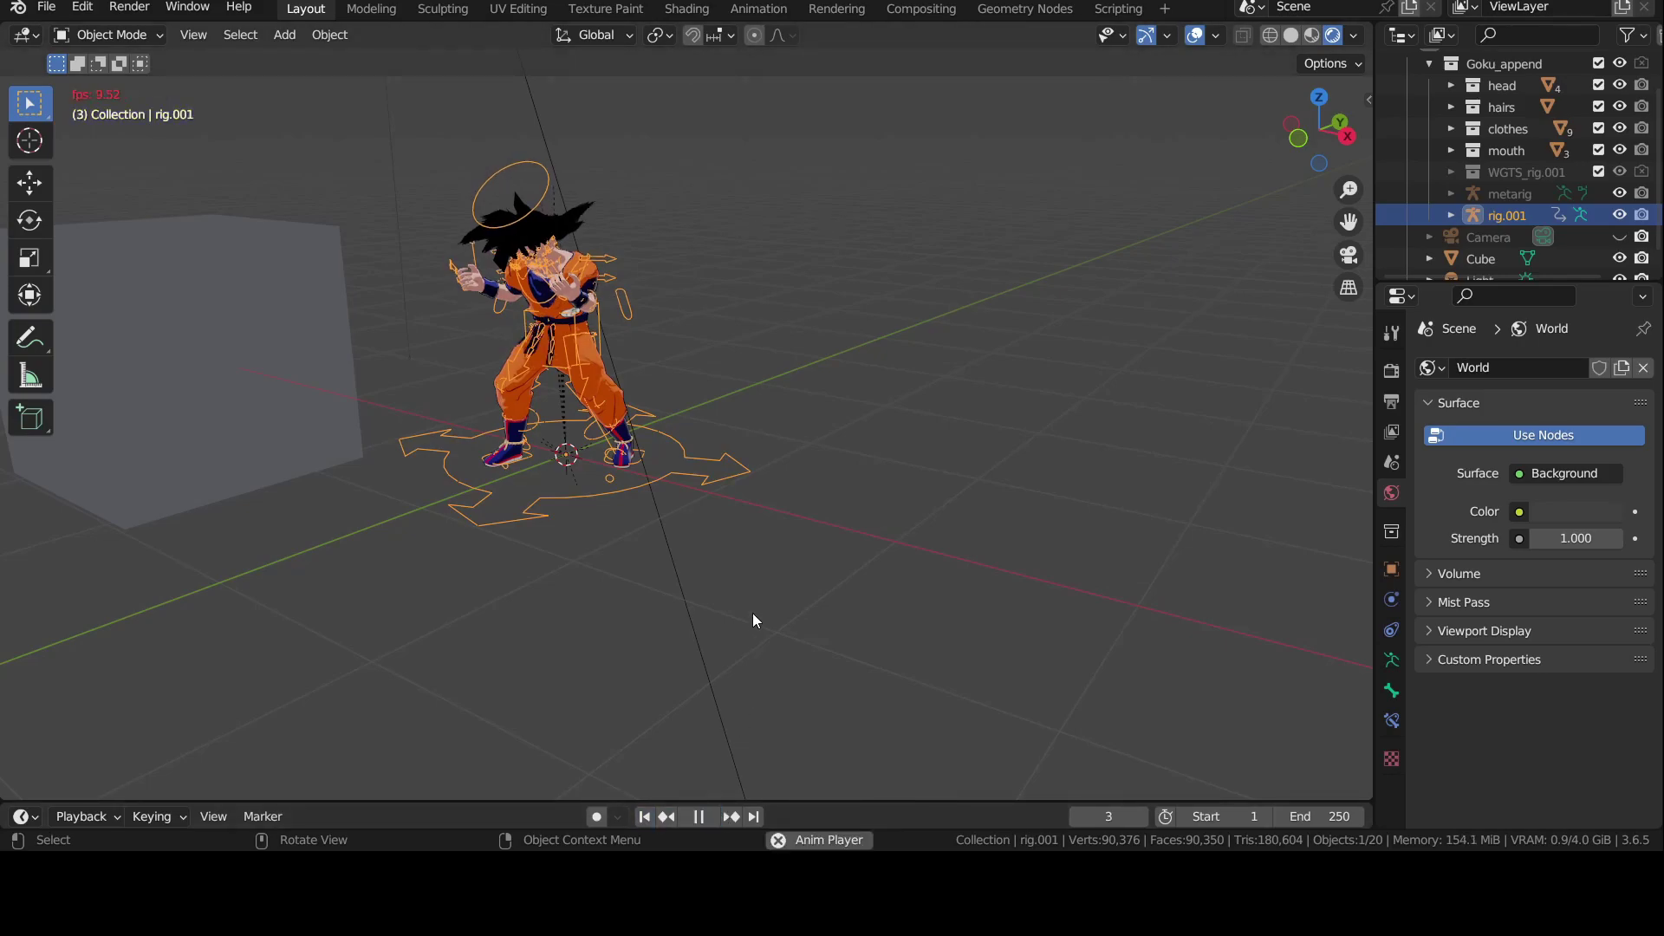
Step: Frame the selected character rig and examine its playing animation from the front, back and side, both close up and from farther away
middle_drag(368, 500, 433, 509)
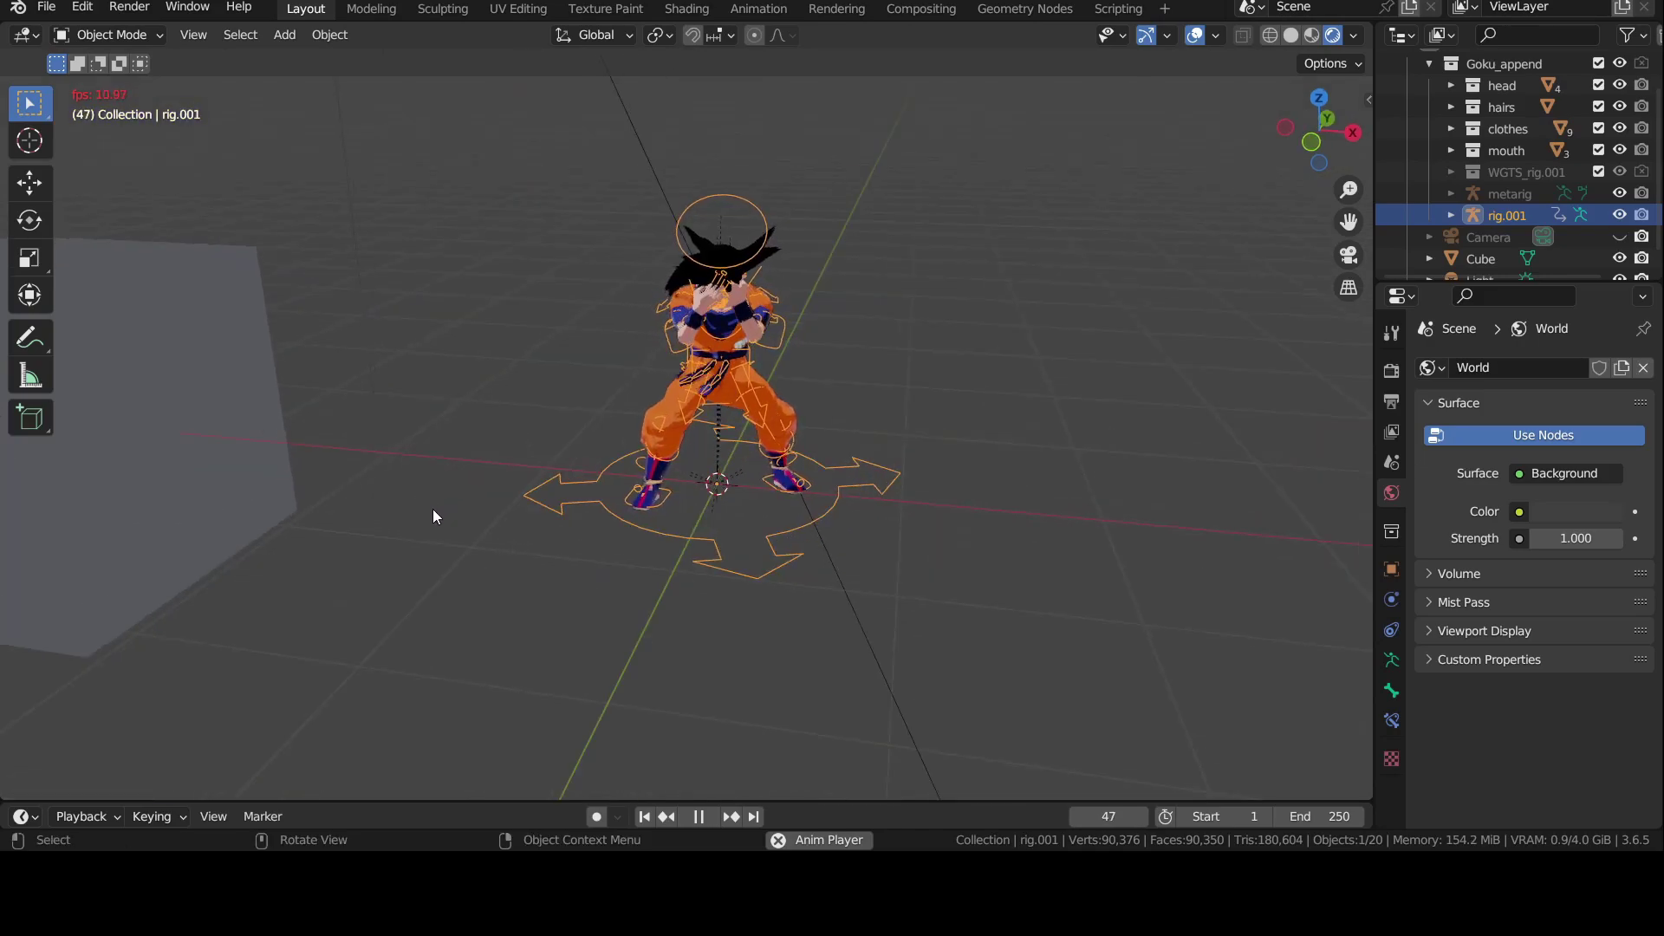
key(KP_Decimal)
middle_drag(543, 494, 168, 525)
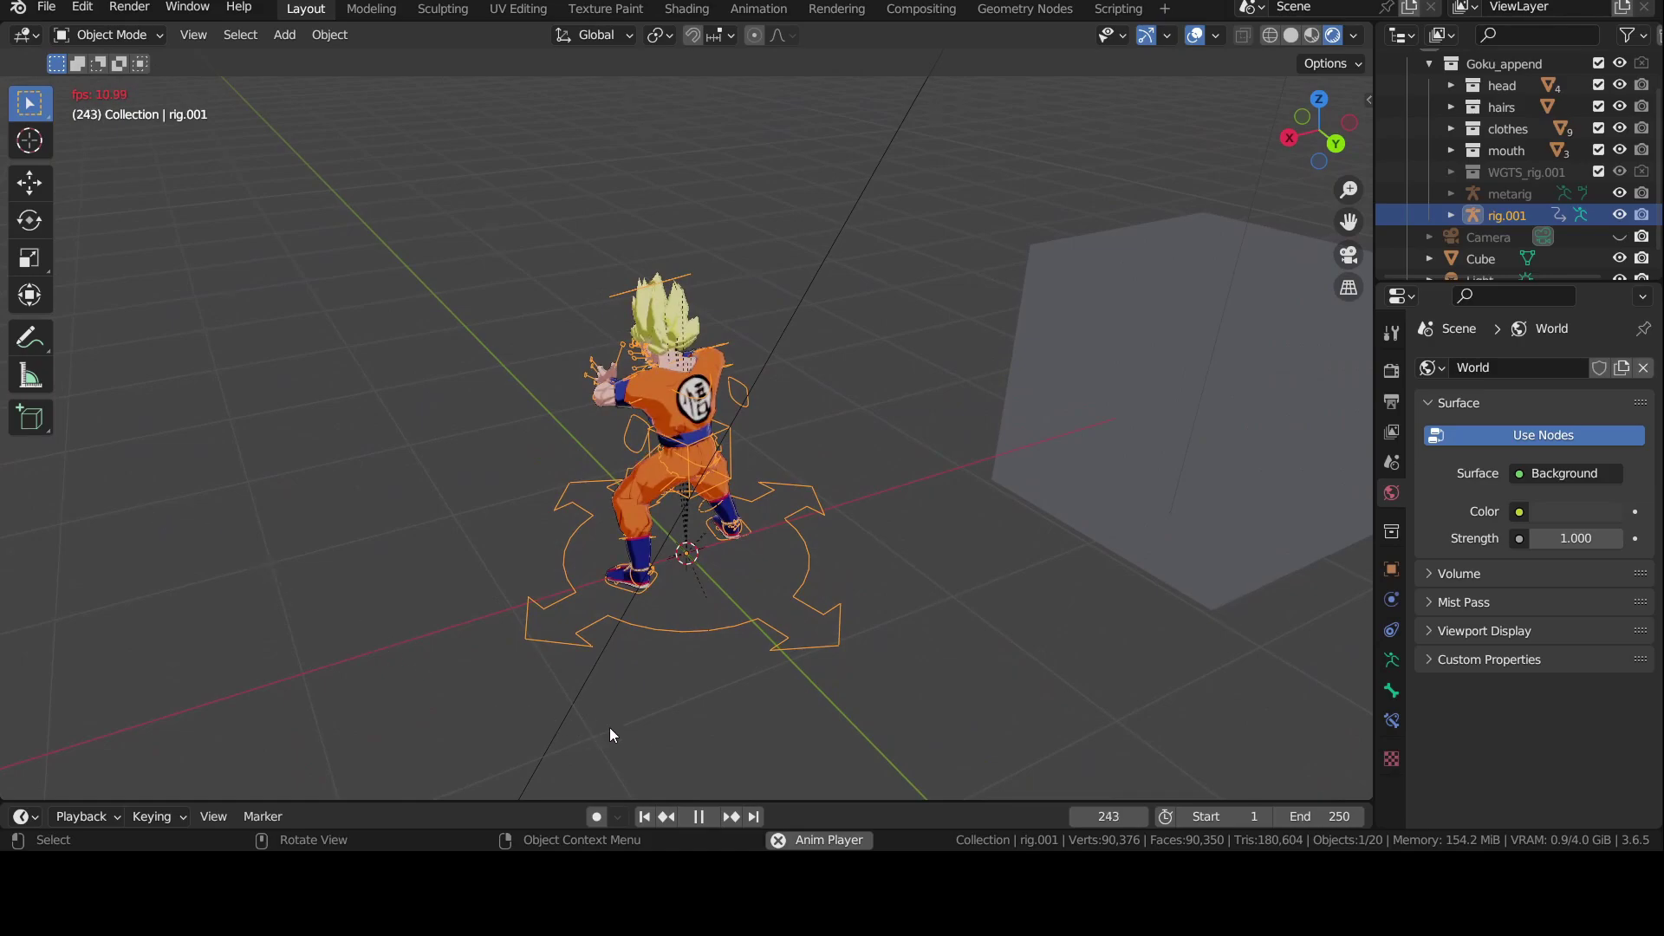
middle_drag(559, 647, 83, 608)
scroll(84, 610, down, 4)
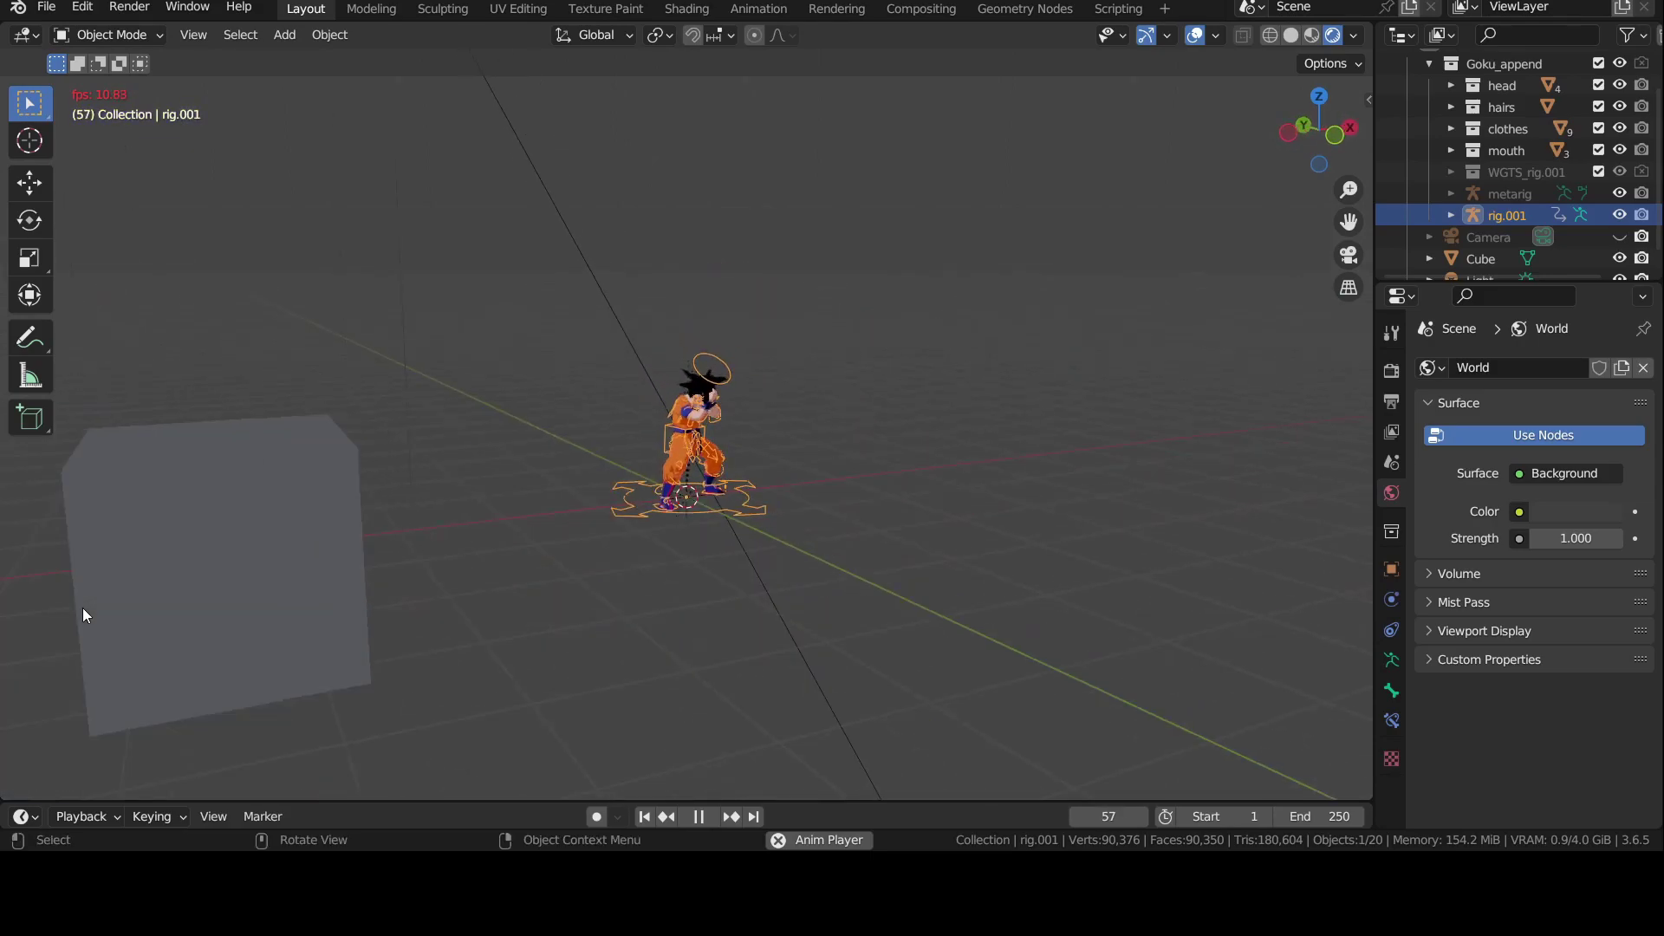
scroll(85, 608, up, 3)
scroll(84, 616, down, 3)
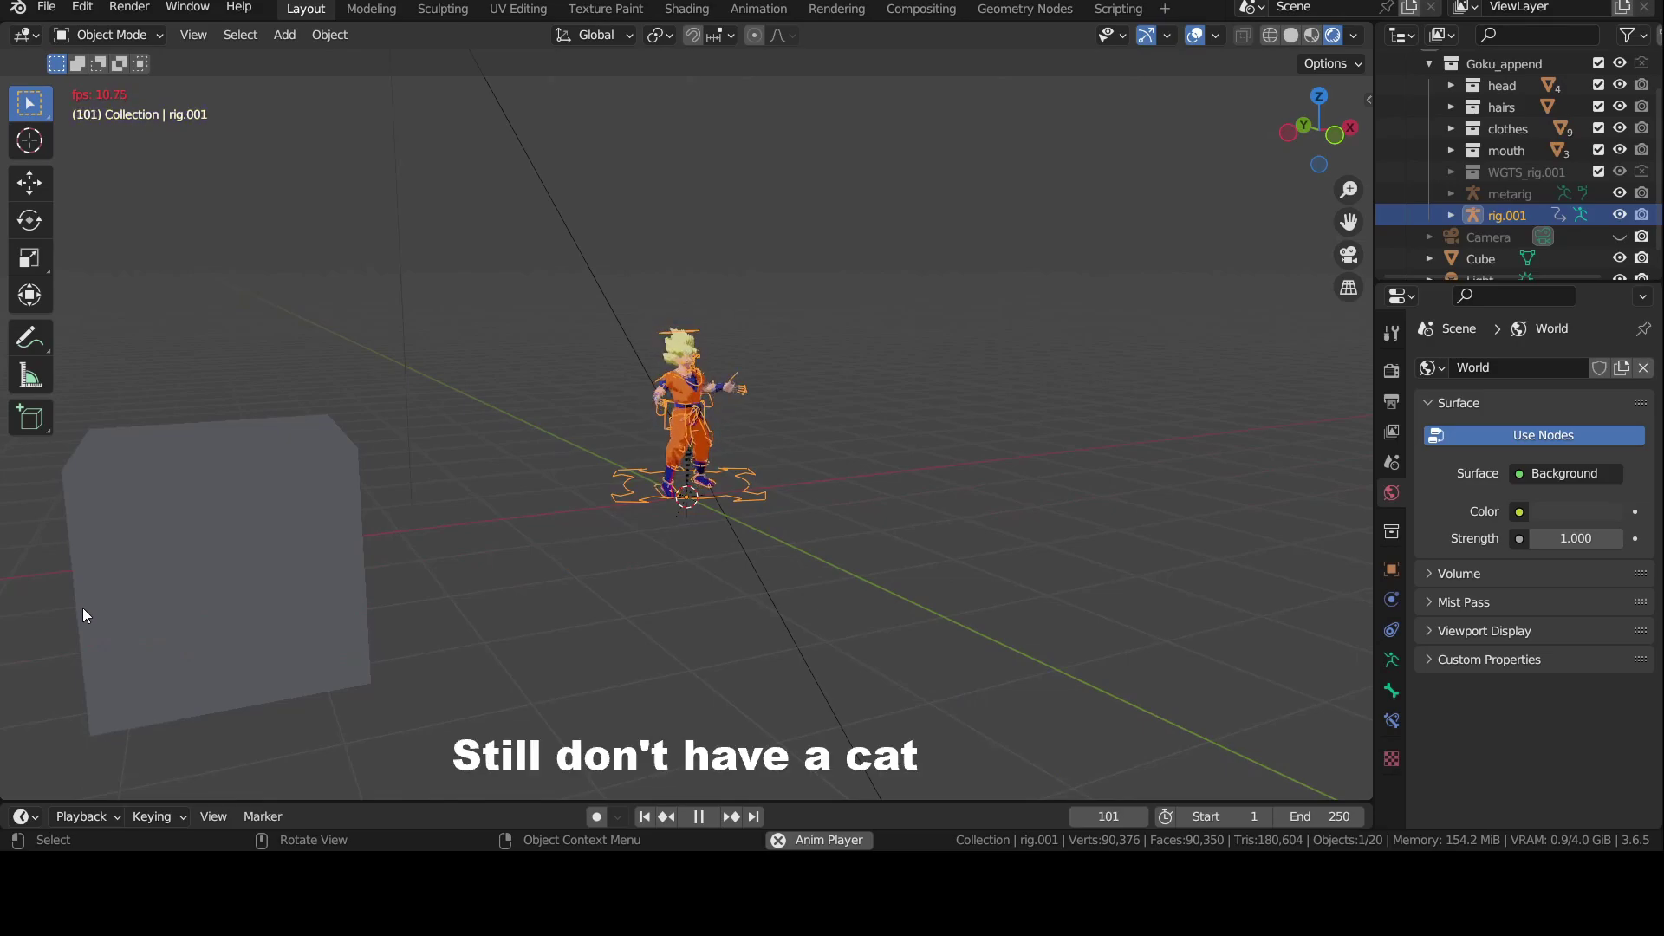
scroll(324, 547, up, 4)
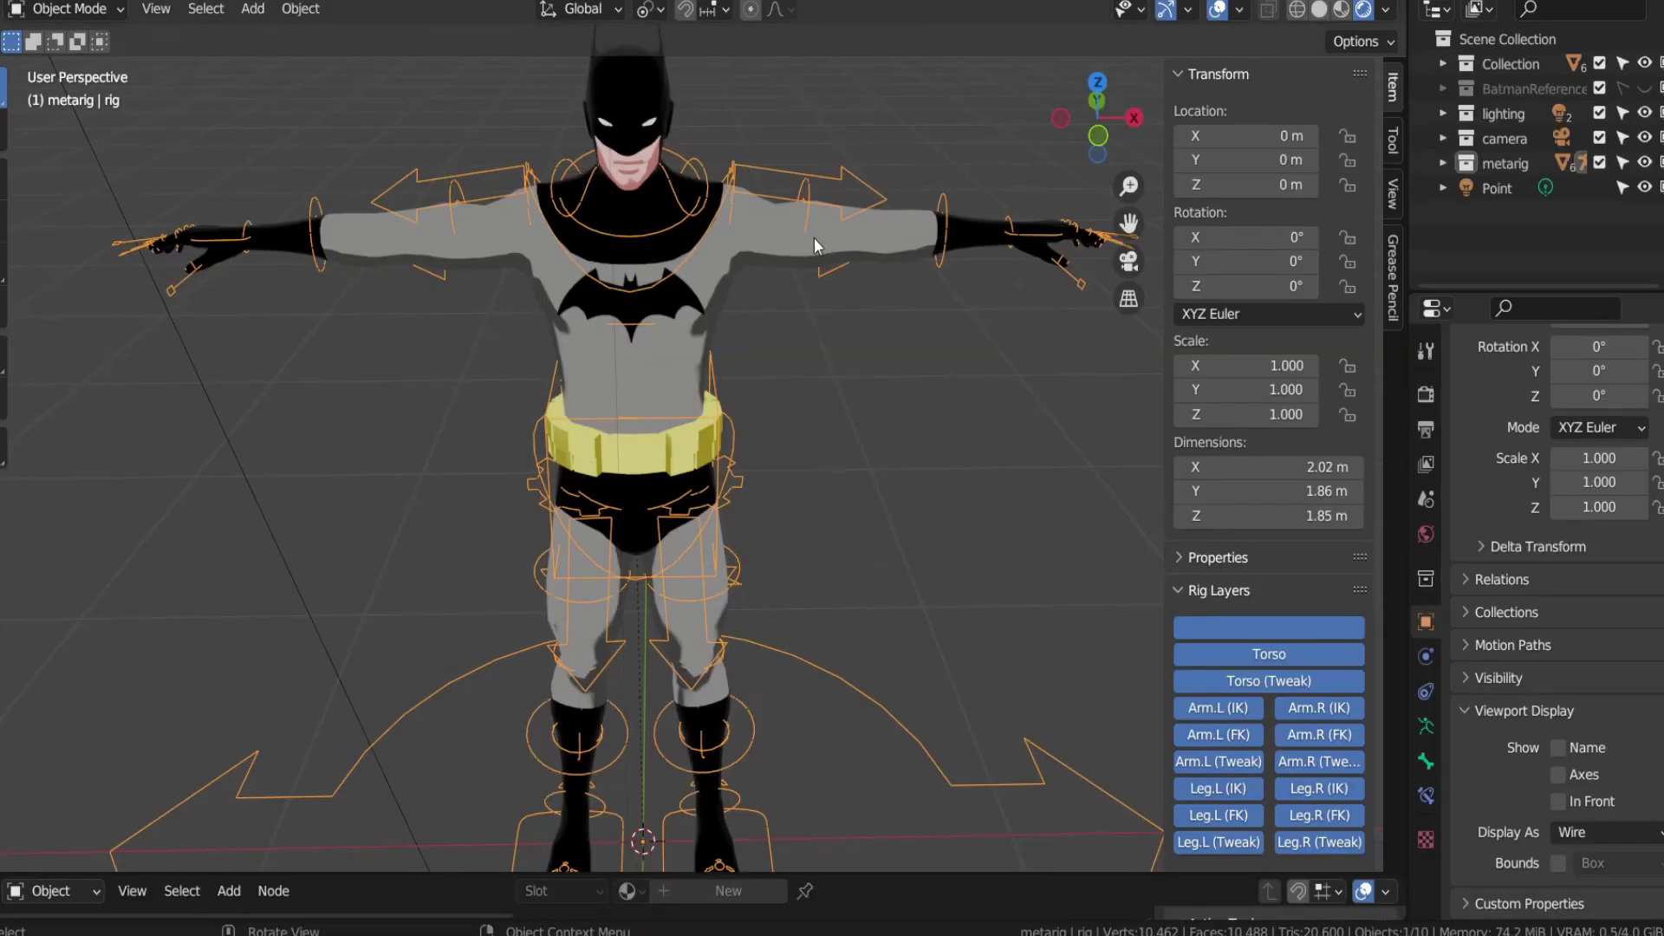
Step: Put the Batman rig into Pose Mode and rotate its hips control at the belt freely
key(KP_1)
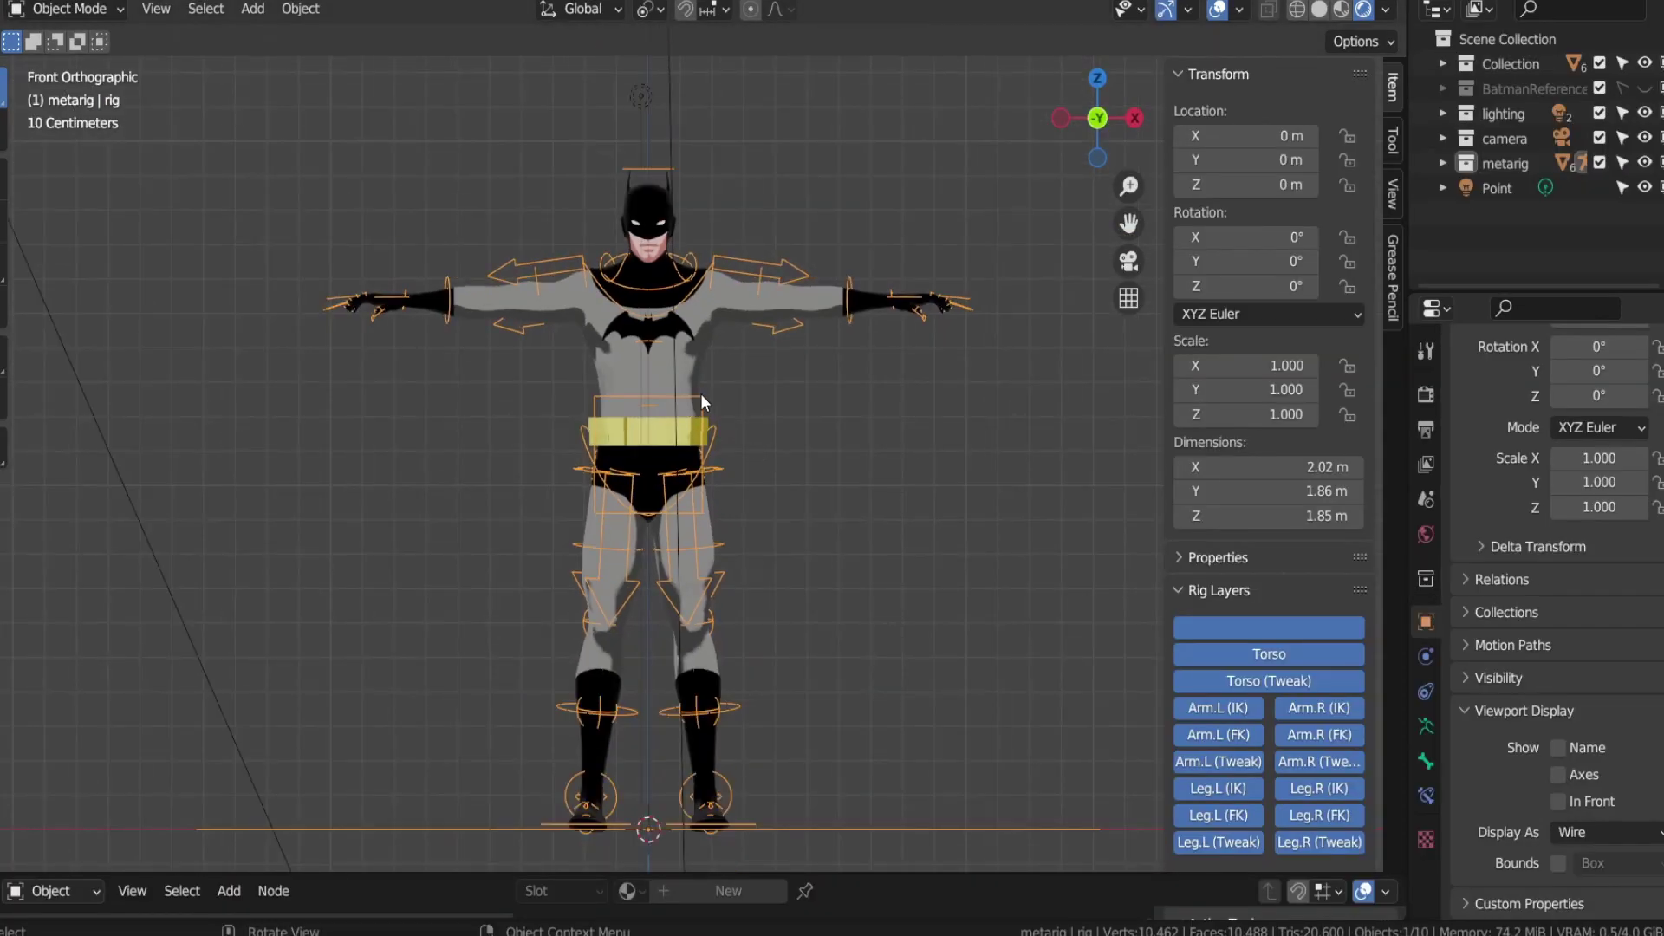
middle_drag(749, 443, 638, 350)
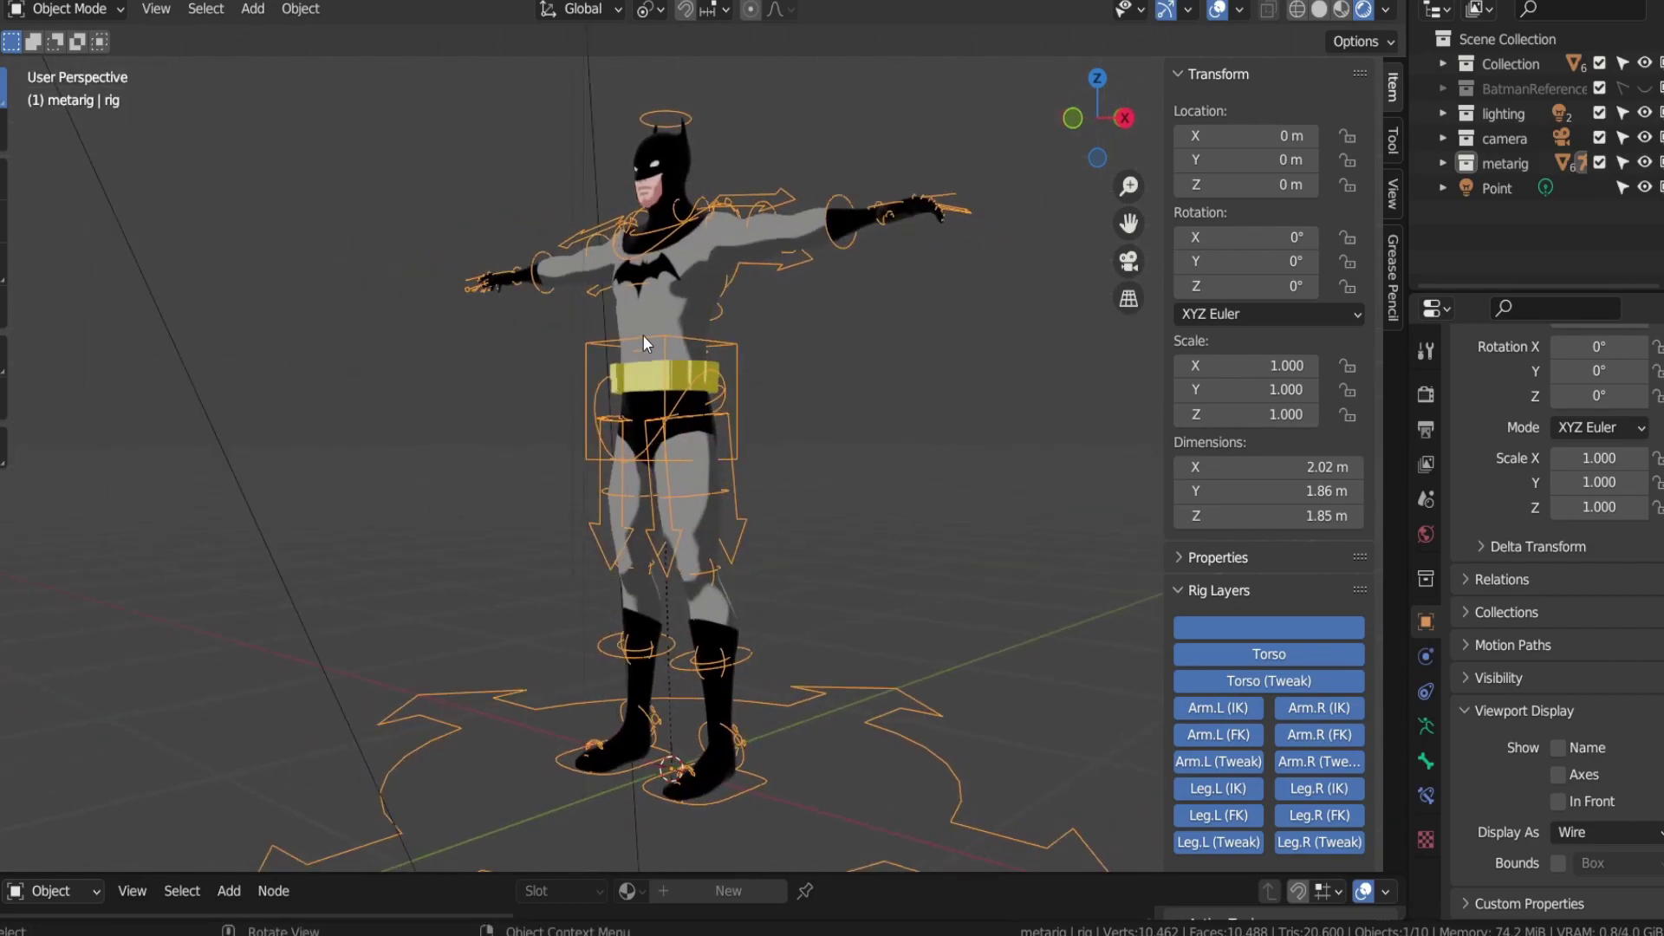
key(ctrl+Tab)
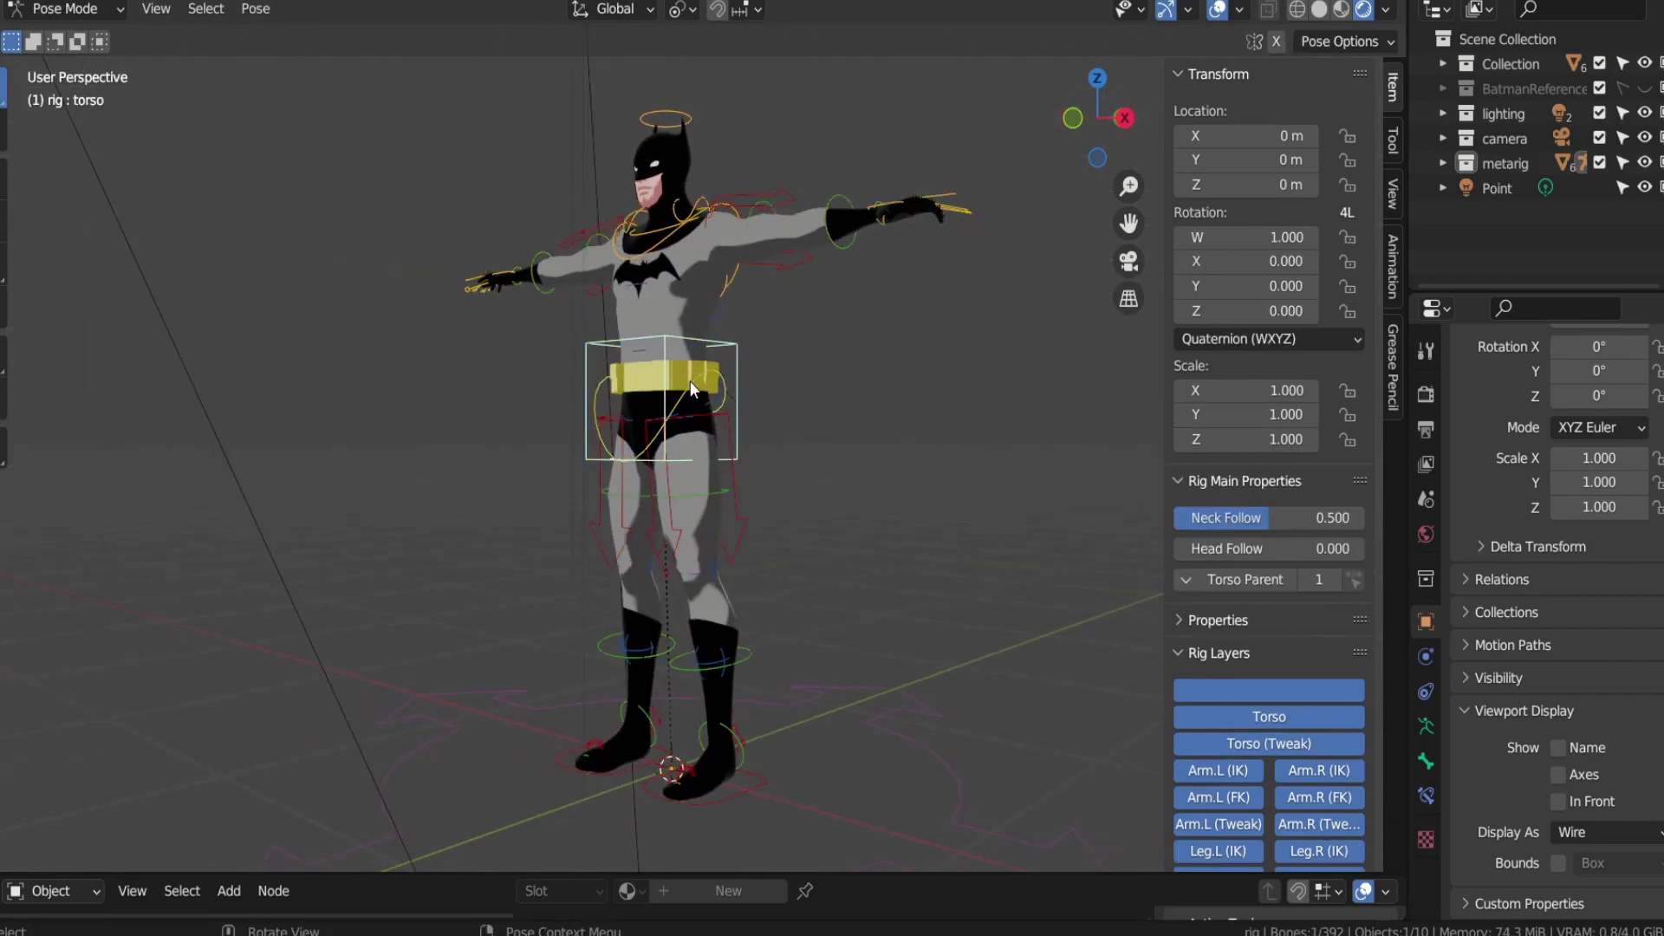
click(691, 381)
key(r)
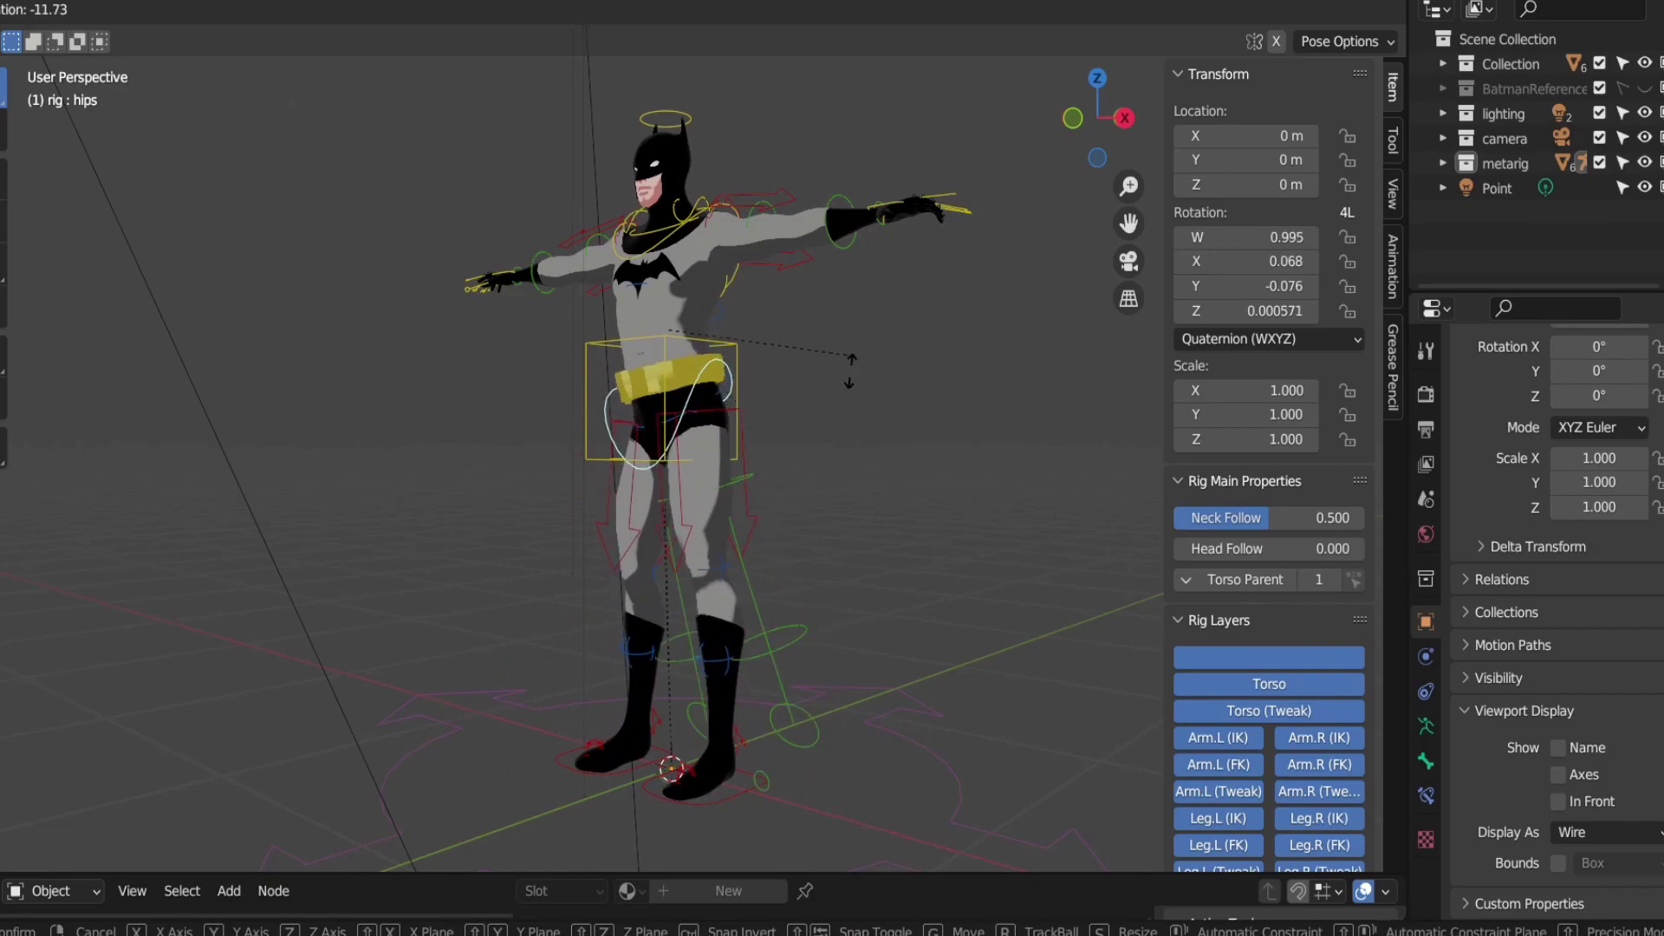